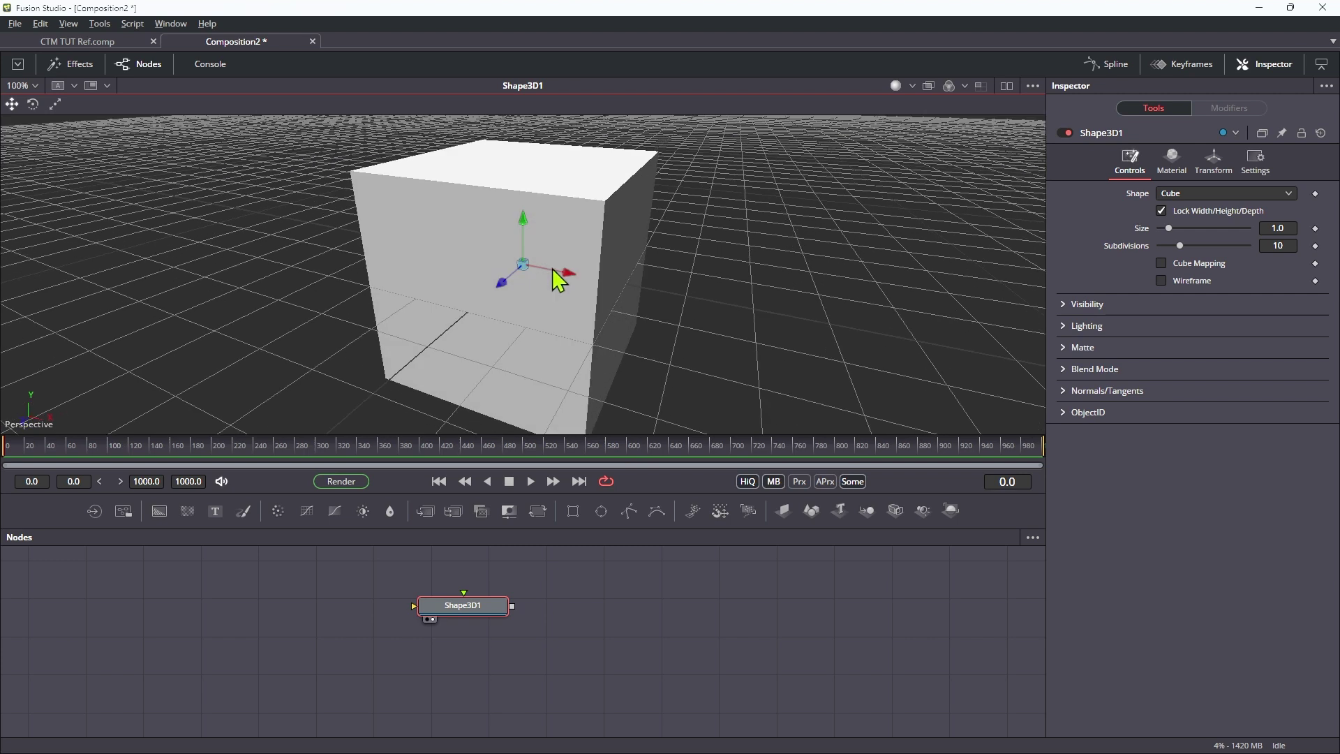
- Add a Custom Vertex 3D node after Shape3D1 and show it in the viewer
key(f)
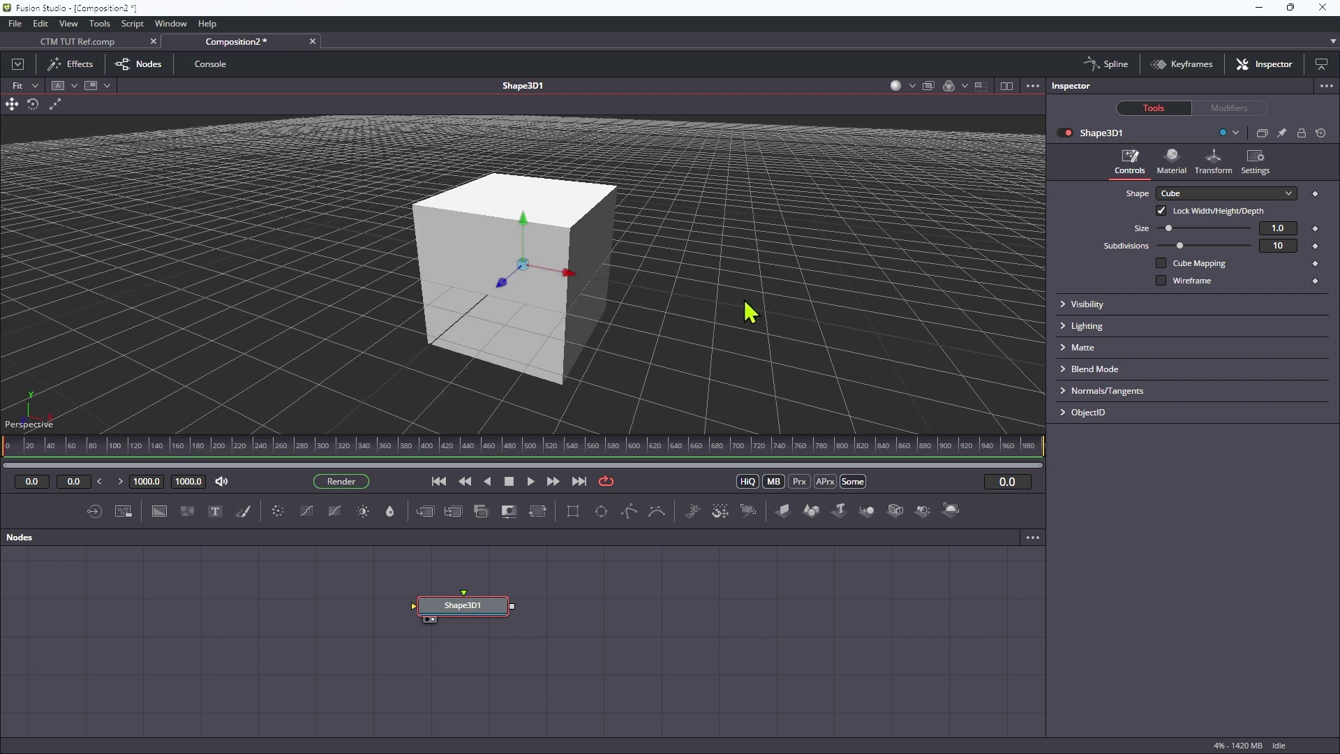
click(462, 605)
key(shift+space)
text(cu)
key(Down)
key(Down)
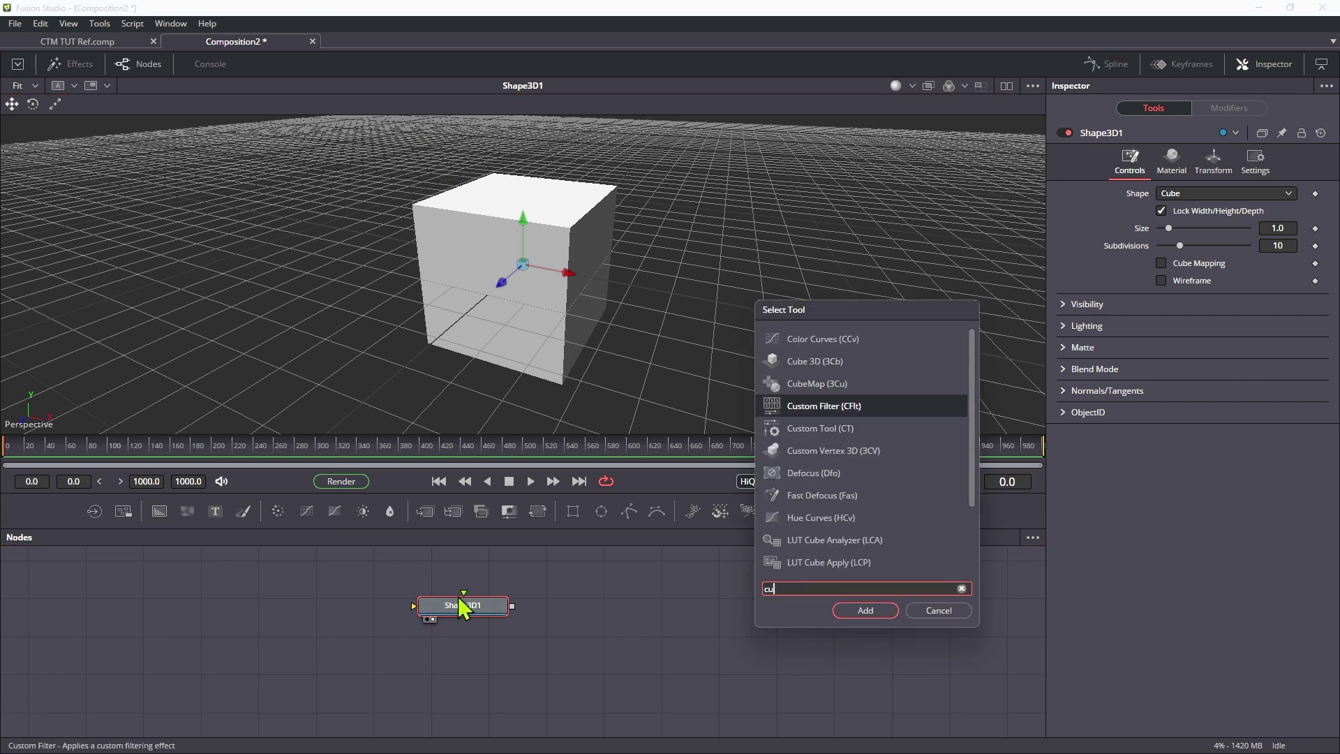
key(Down)
key(Down)
key(Return)
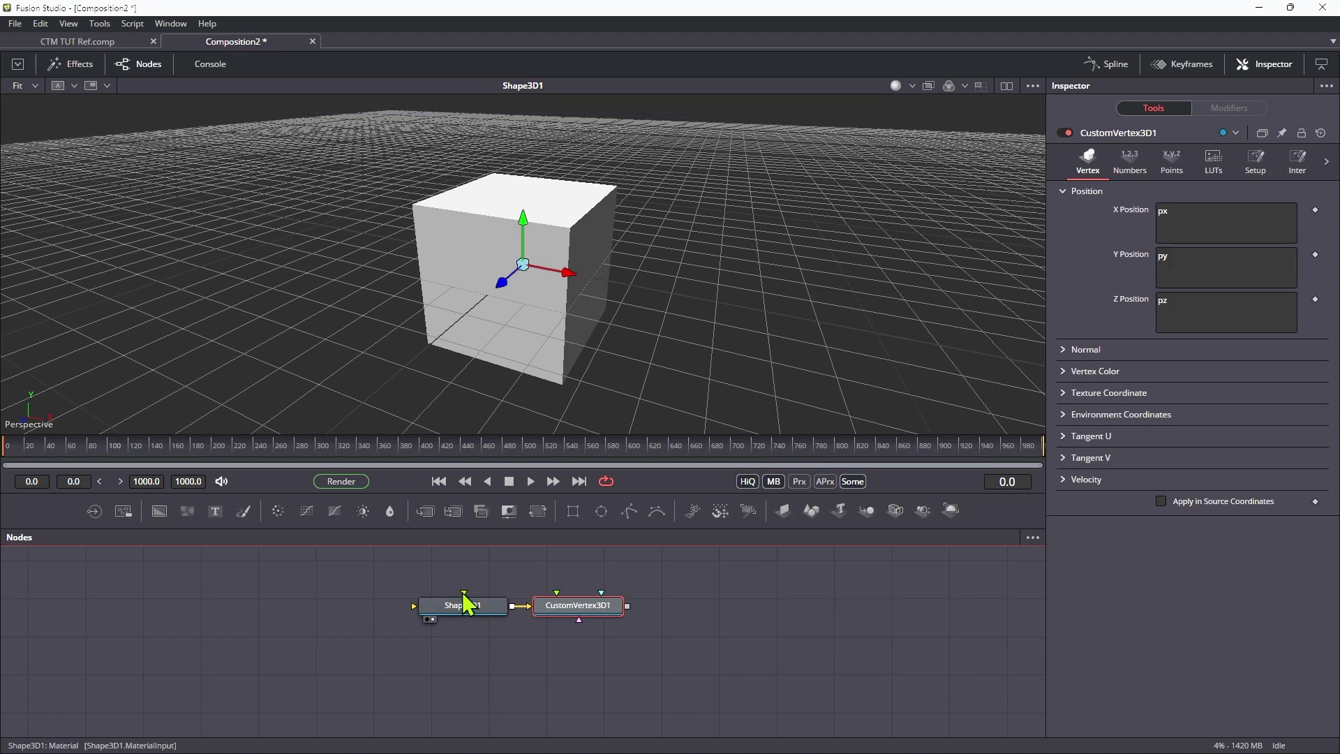
key(1)
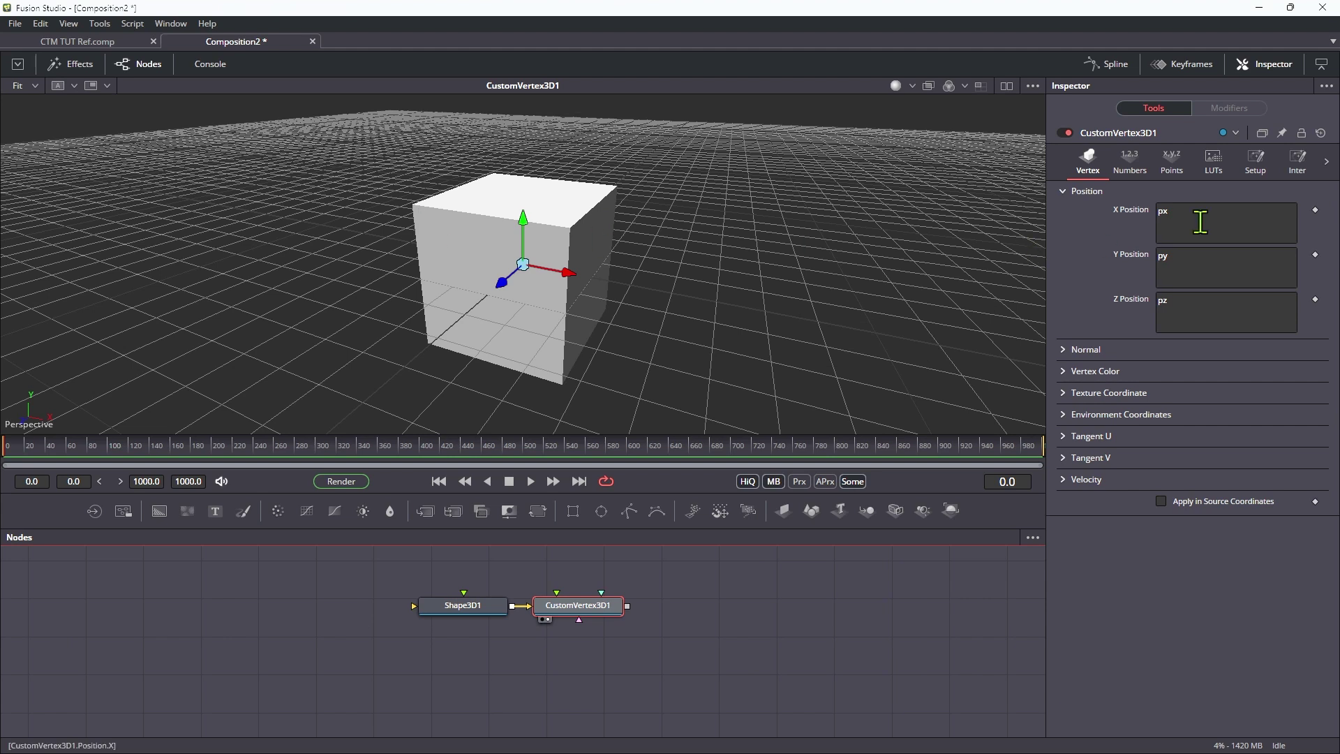
- Set the Custom Vertex node's X Position expression to if(pz>.45, px*.75, px)
click(1249, 221)
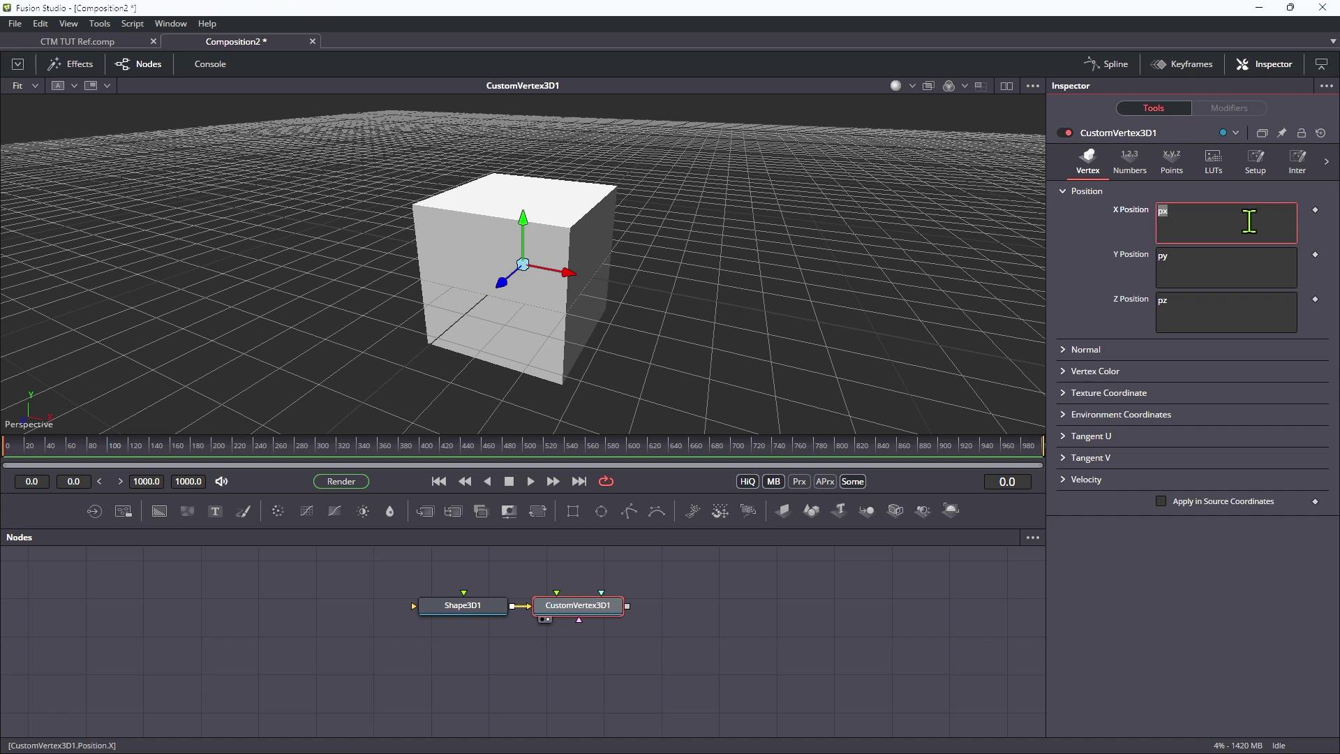
text(if)
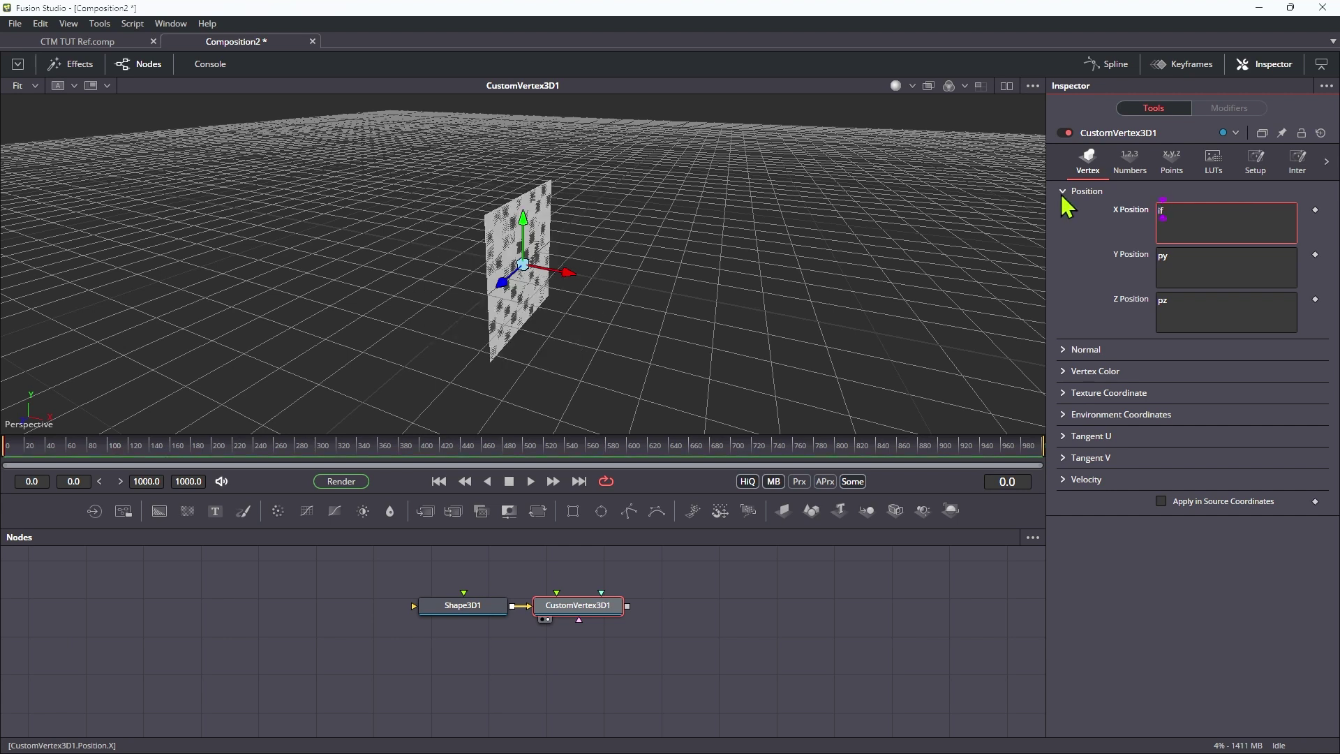
text((pz>.45, px*)
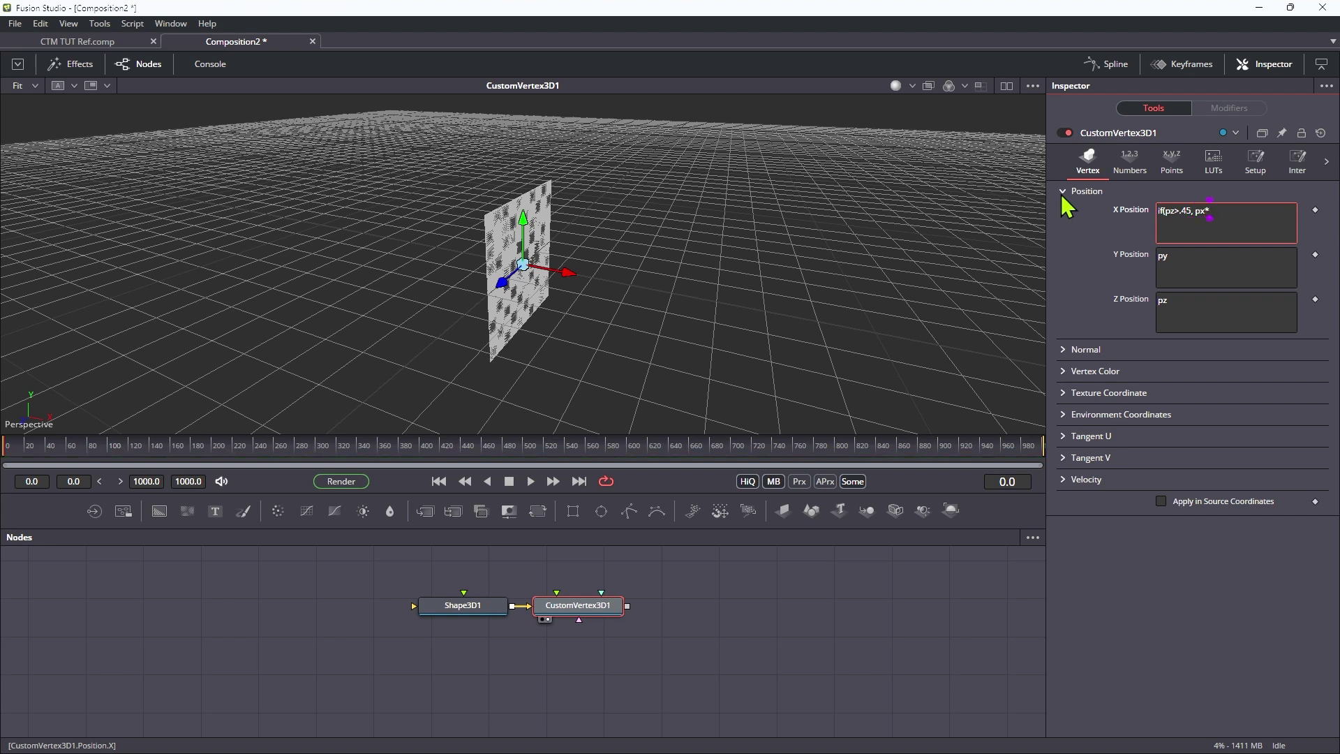
text(.75, px))
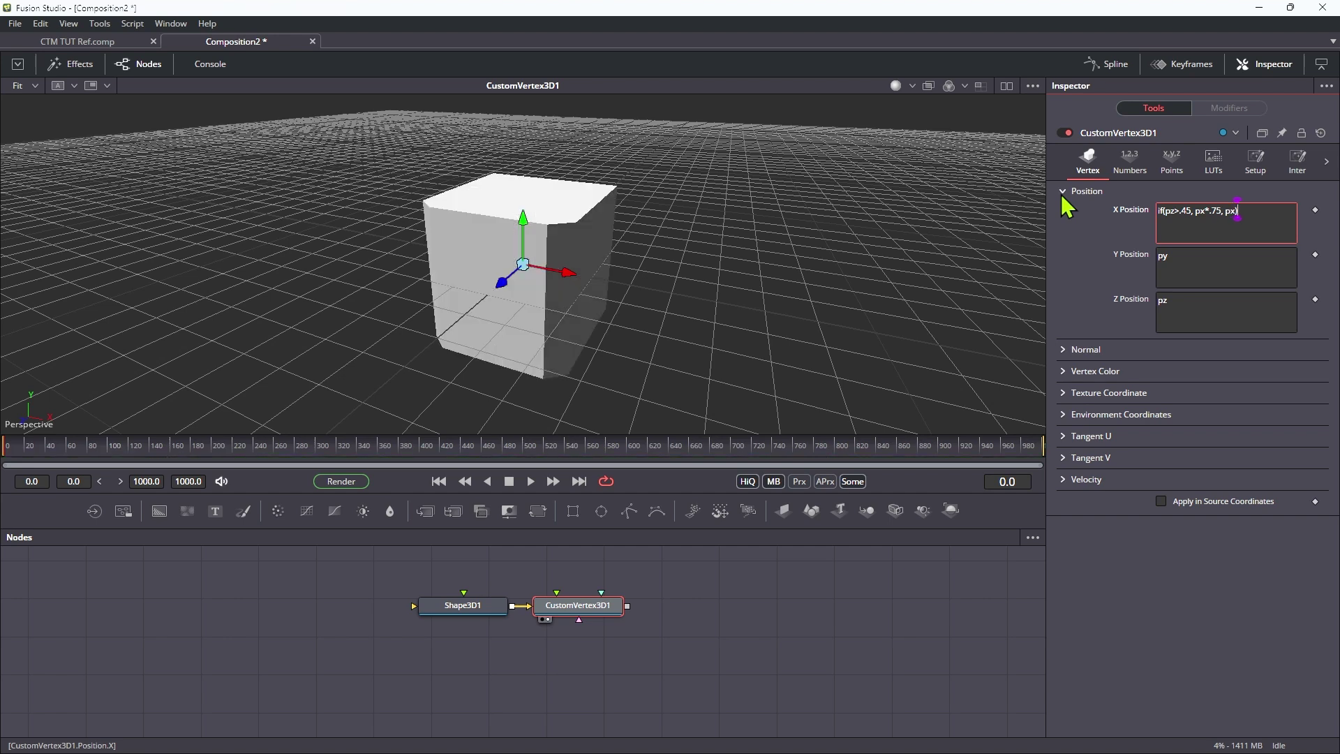
drag(614, 228, 595, 251)
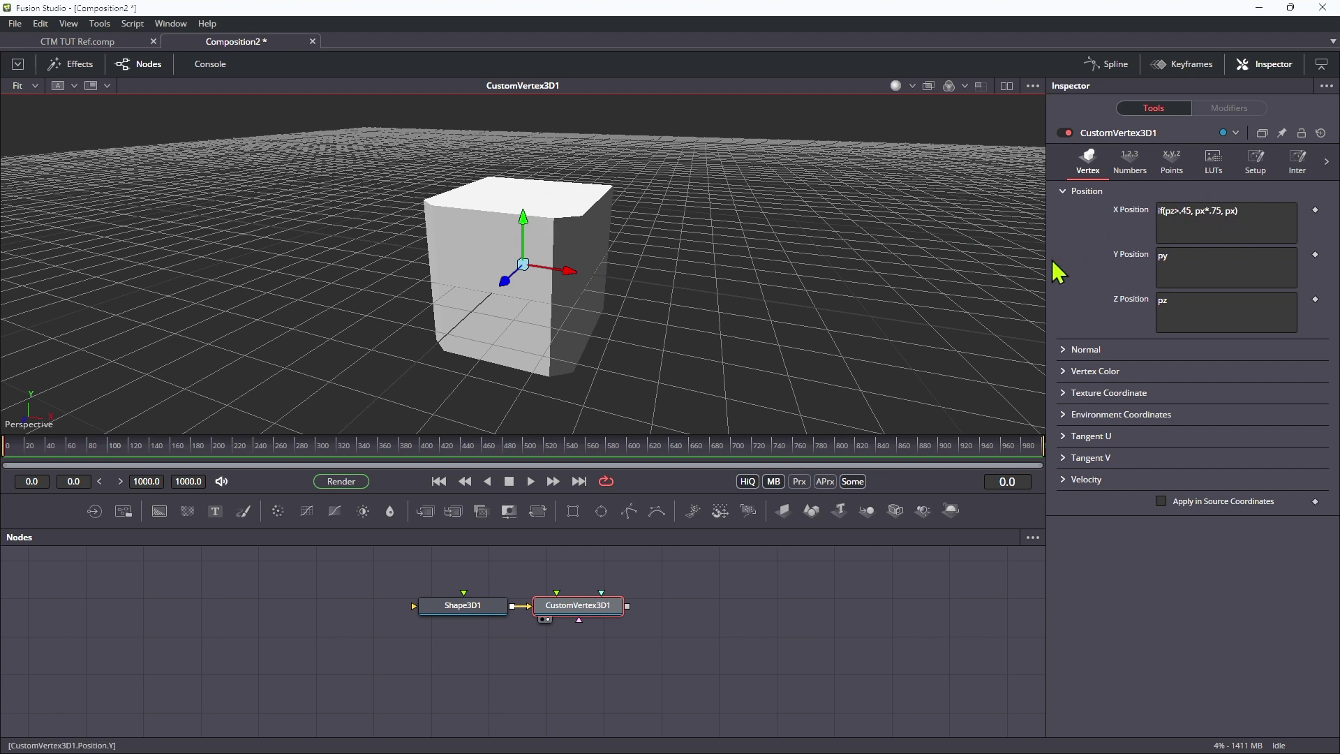
- Widen the Inspector and extend the X Position expression to if(pz>.45, px*.75, if(pz<-.45, px*.75, px))
drag(1049, 269, 947, 268)
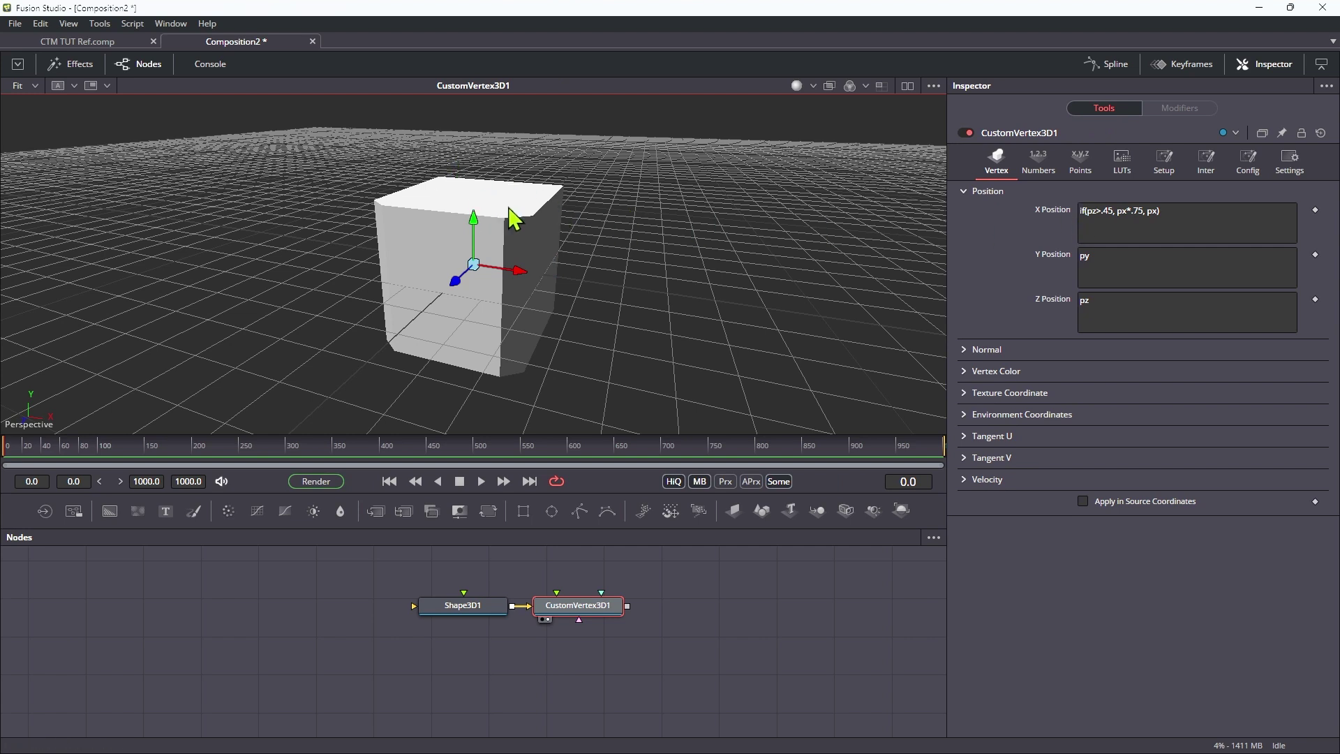
click(1148, 210)
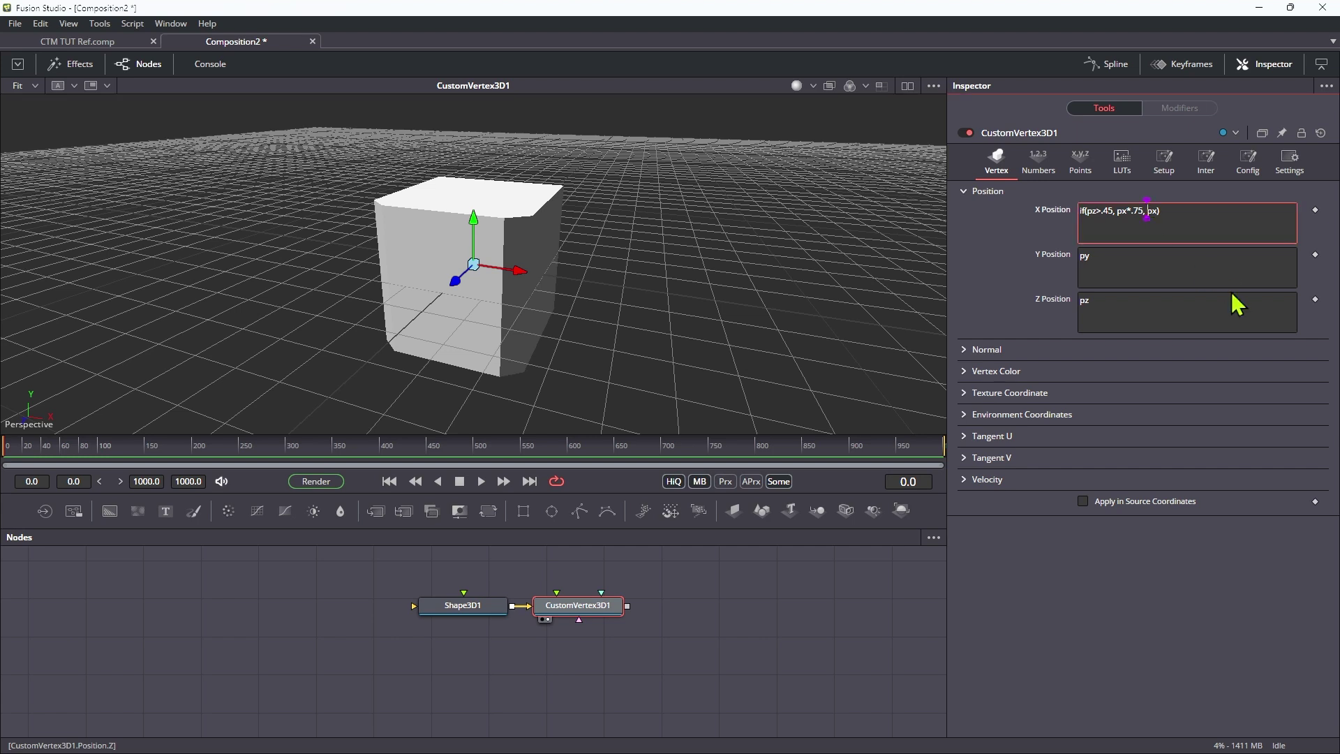
key(Return)
text(if(pz)
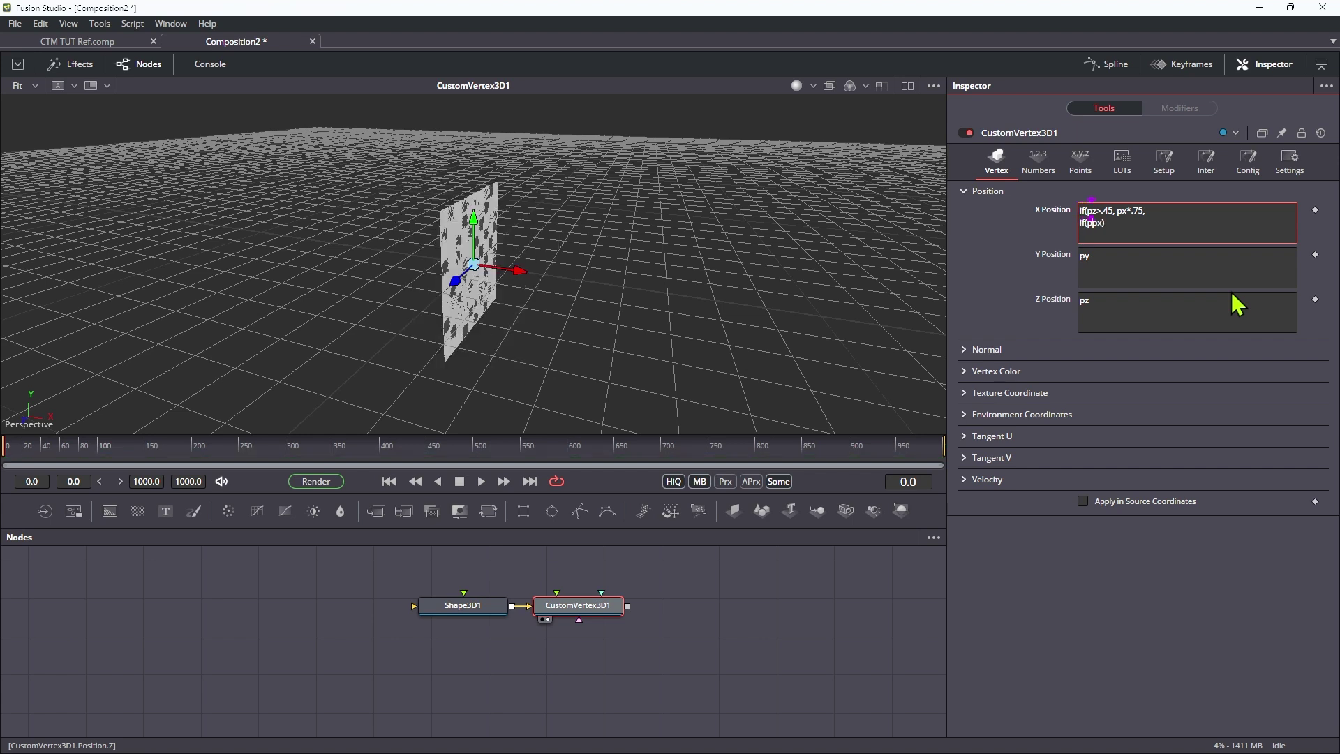
text(<)
text(-.45)
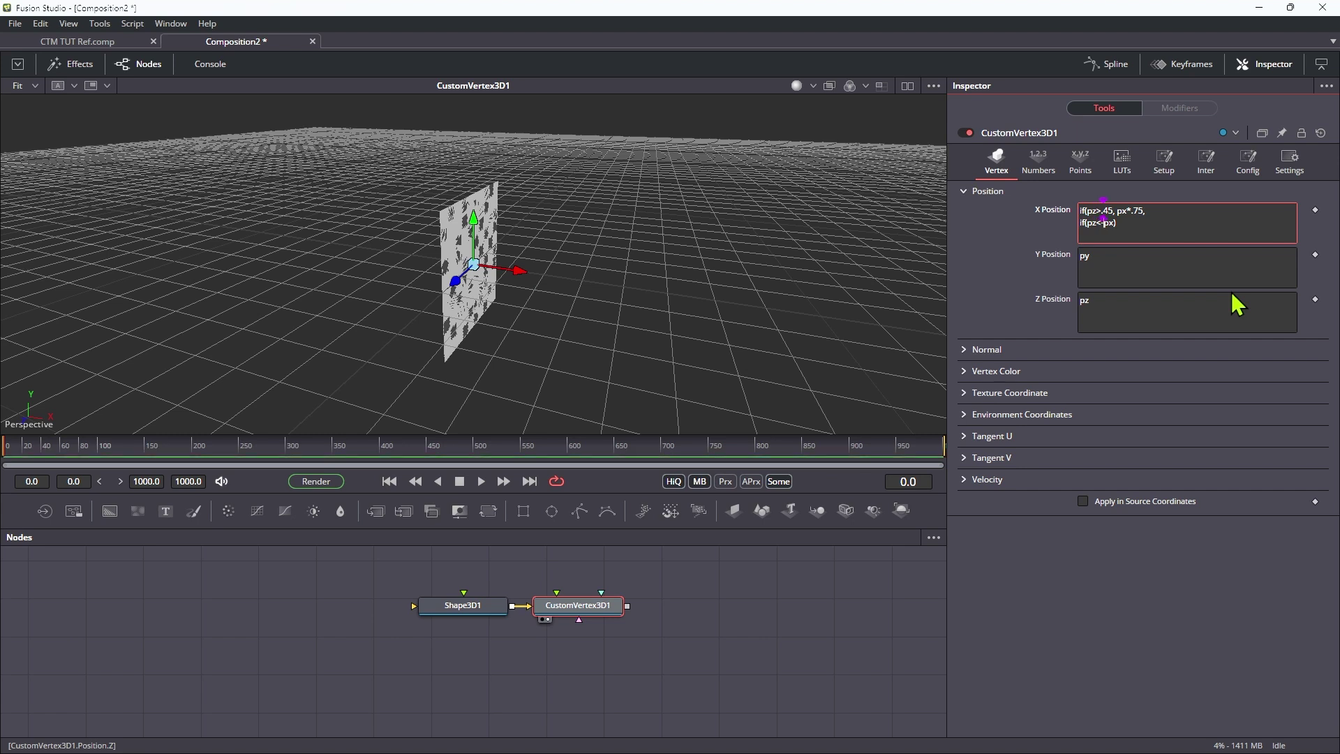
text(, px)
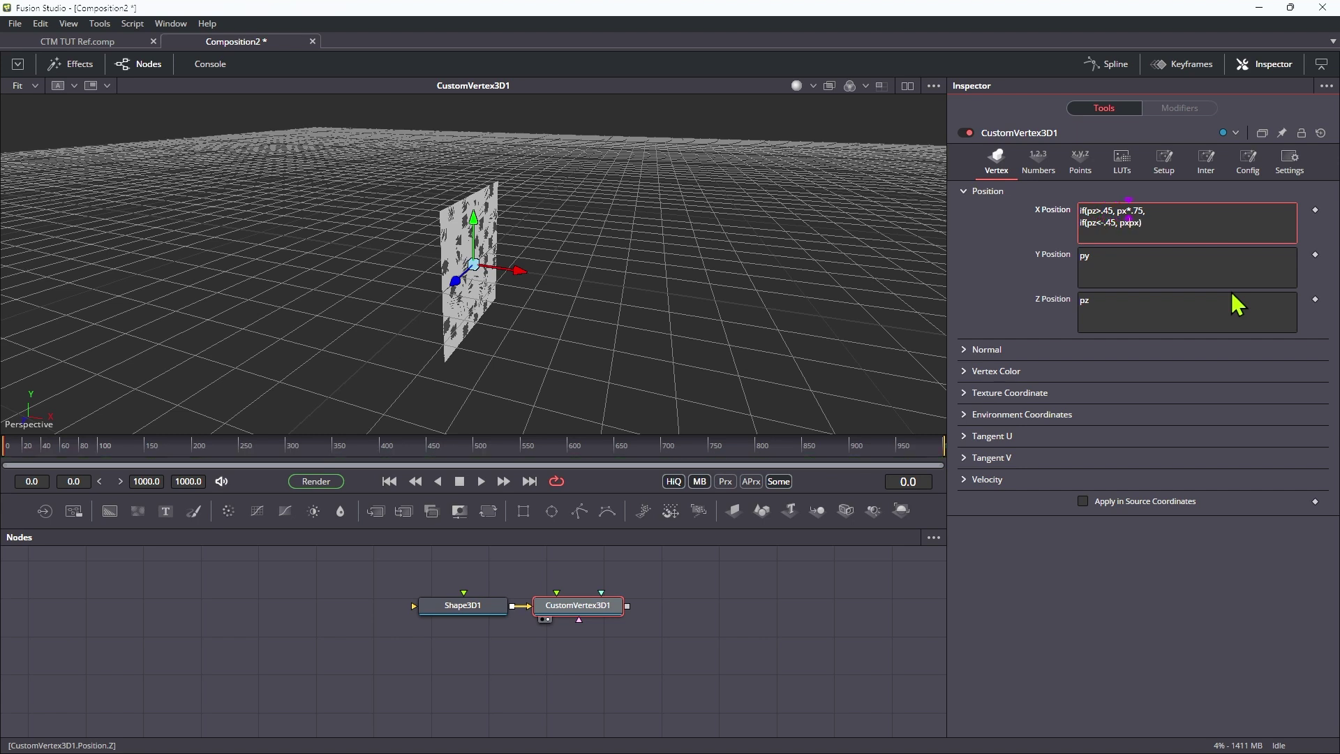
text(*.75,)
key(Return)
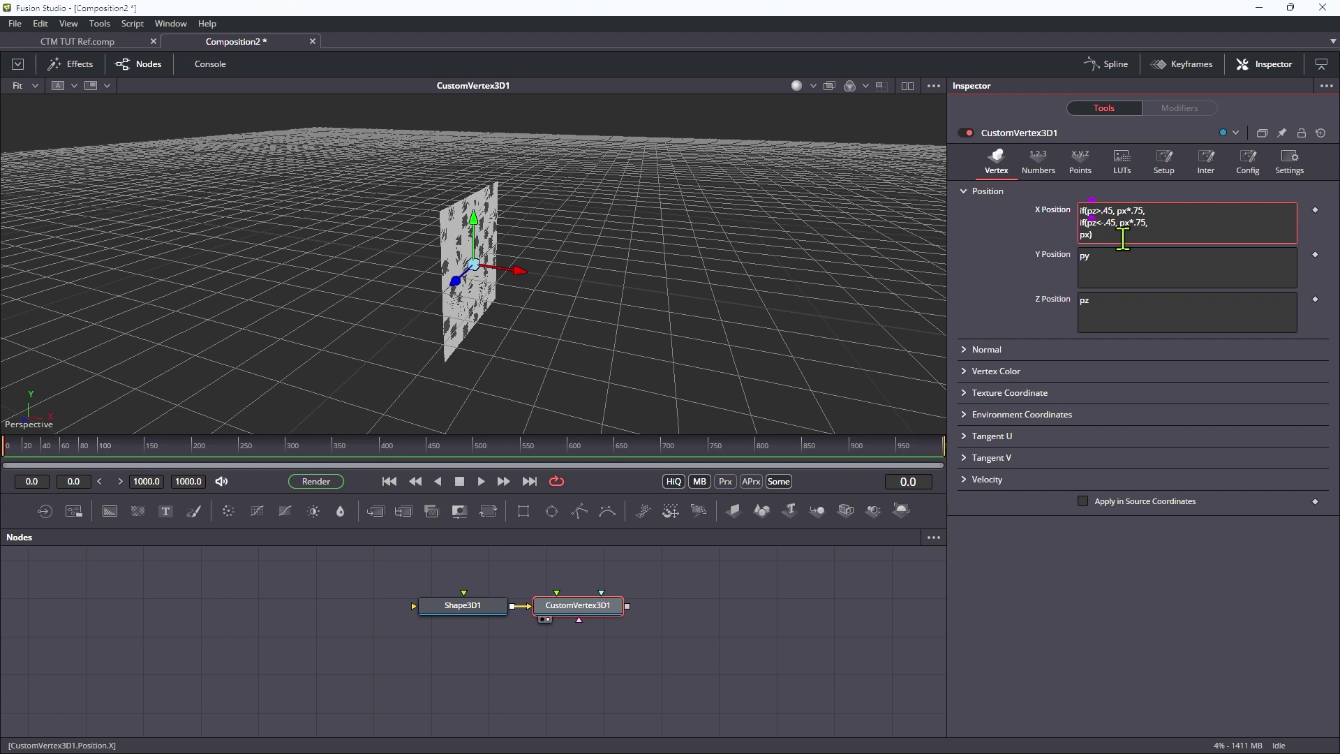
text())
drag(599, 239, 648, 272)
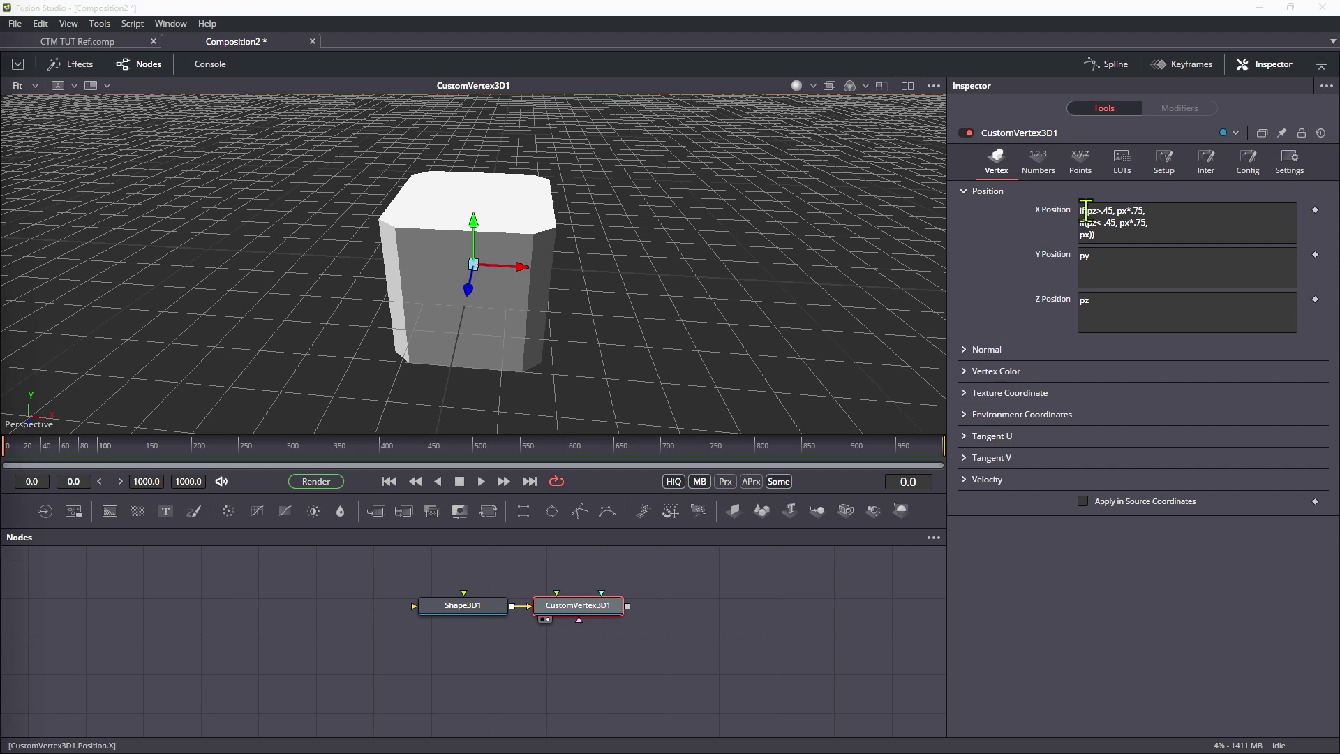
- Copy the complete X Position expression over the Z Position expression
drag(1115, 239, 1059, 203)
key(ctrl+c)
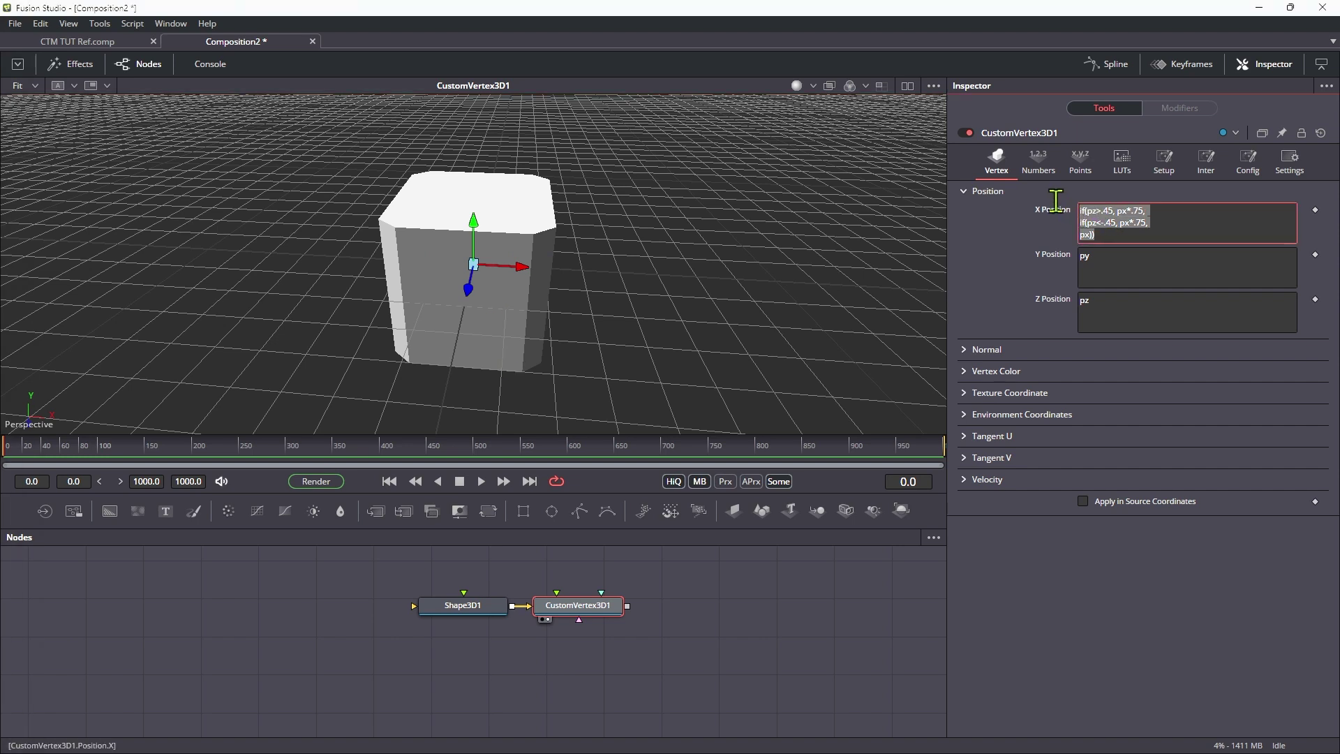
double_click(1085, 301)
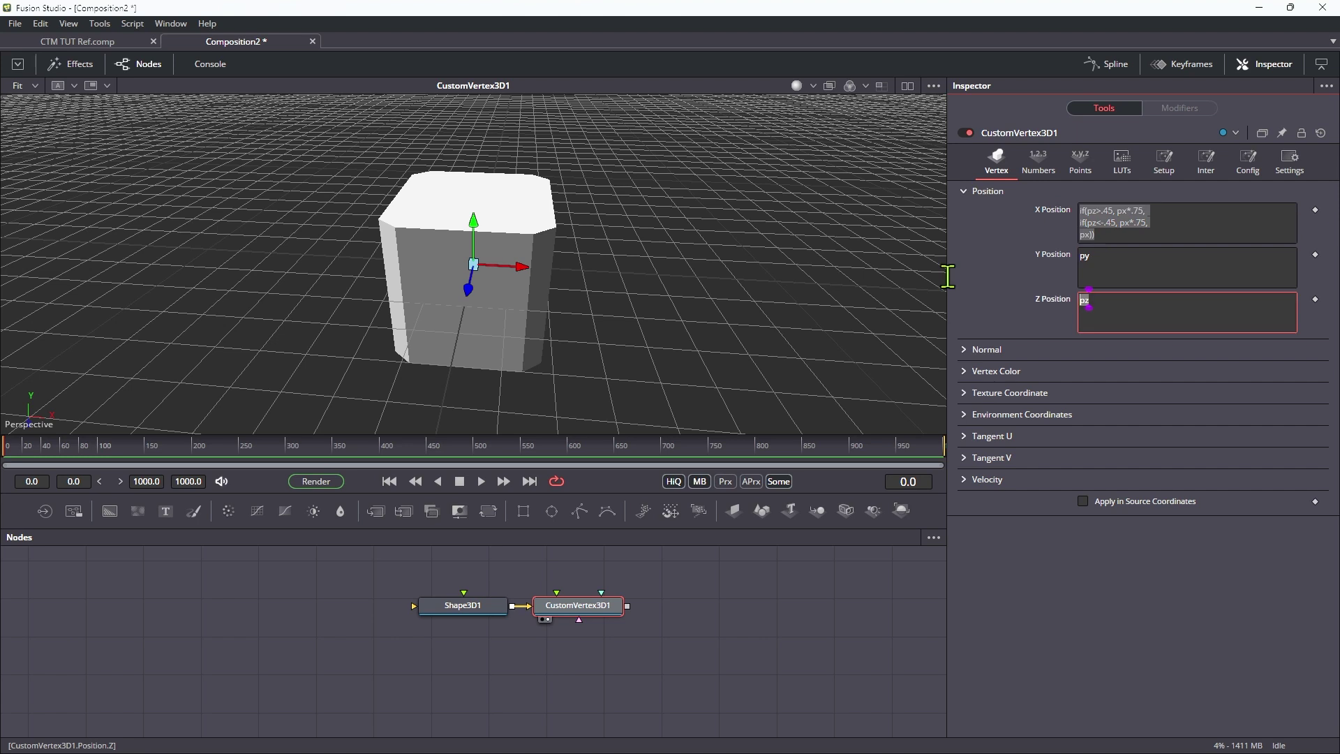
key(ctrl+v)
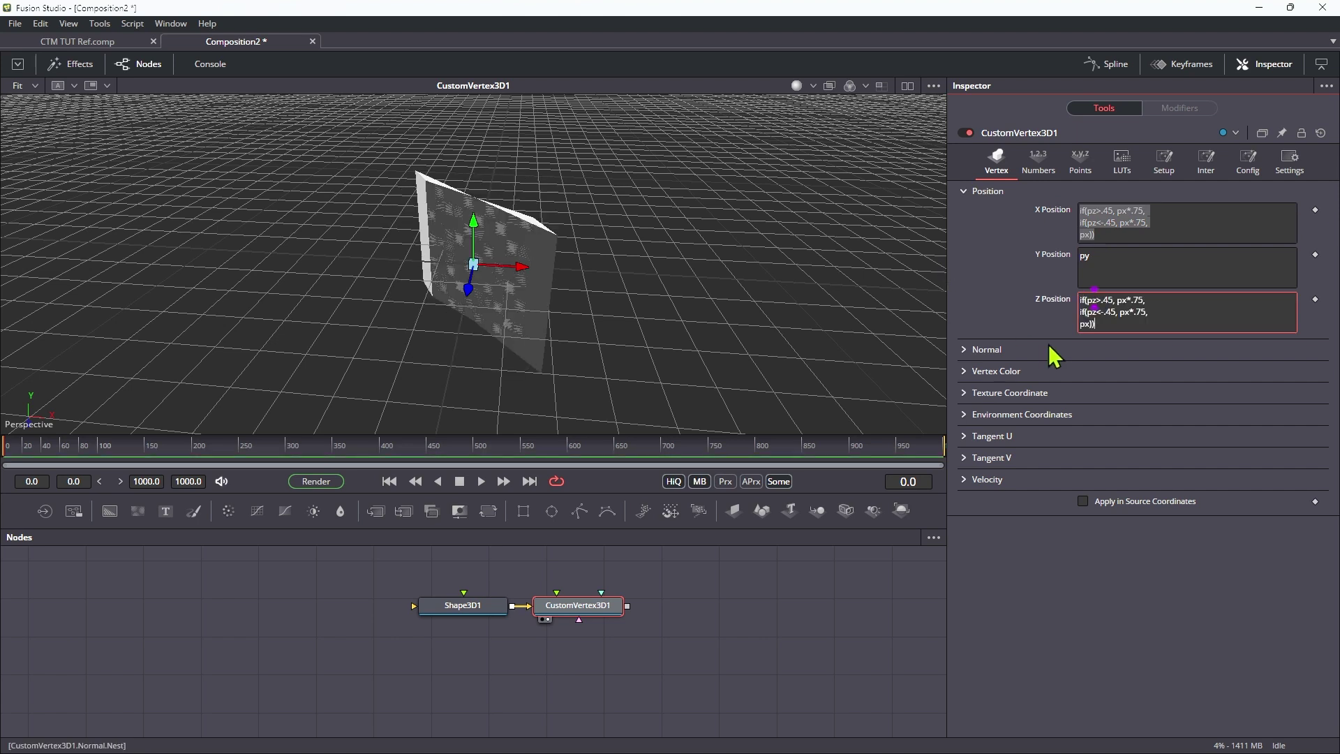
- Edit the Z Position expression to read if(py>.45, pz*.75, if(py<-.45, pz*.75, pz))
click(1098, 300)
key(BackSpace)
text(y)
key(BackSpace)
text(z)
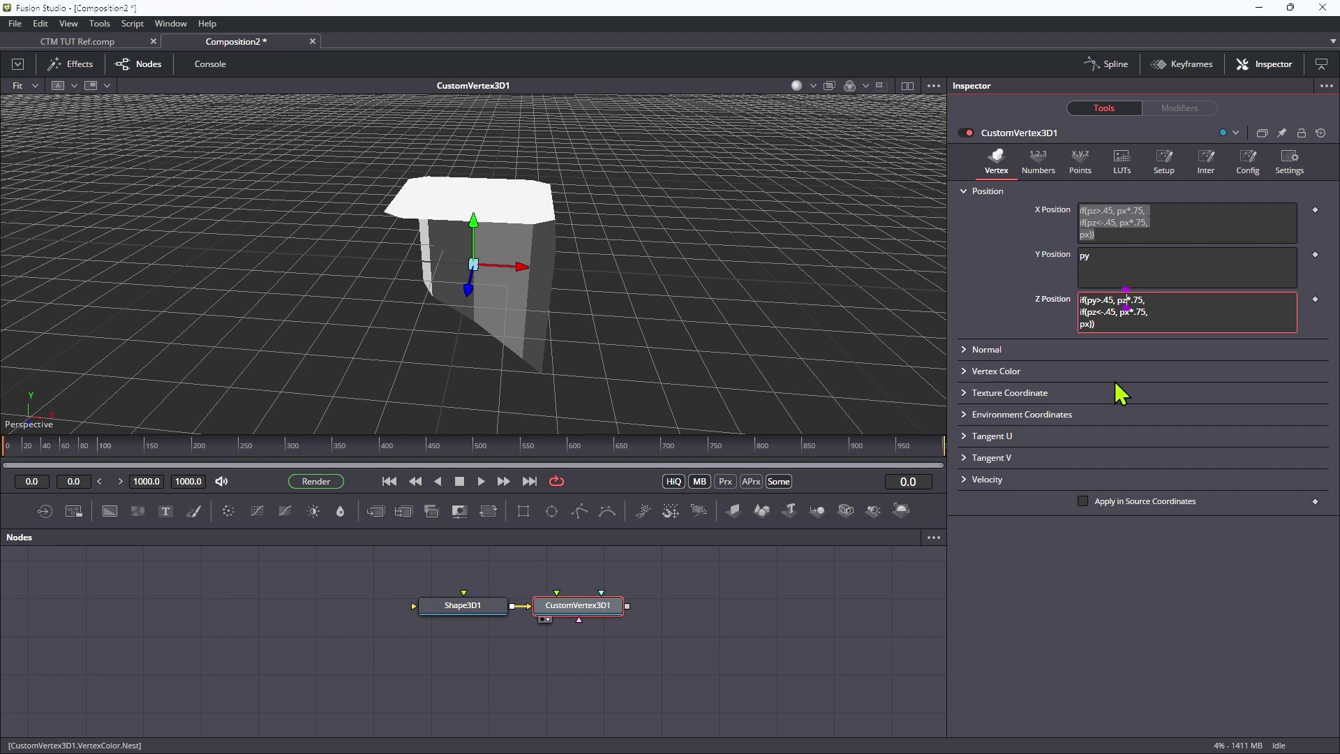
key(Down)
key(BackSpace)
text(z)
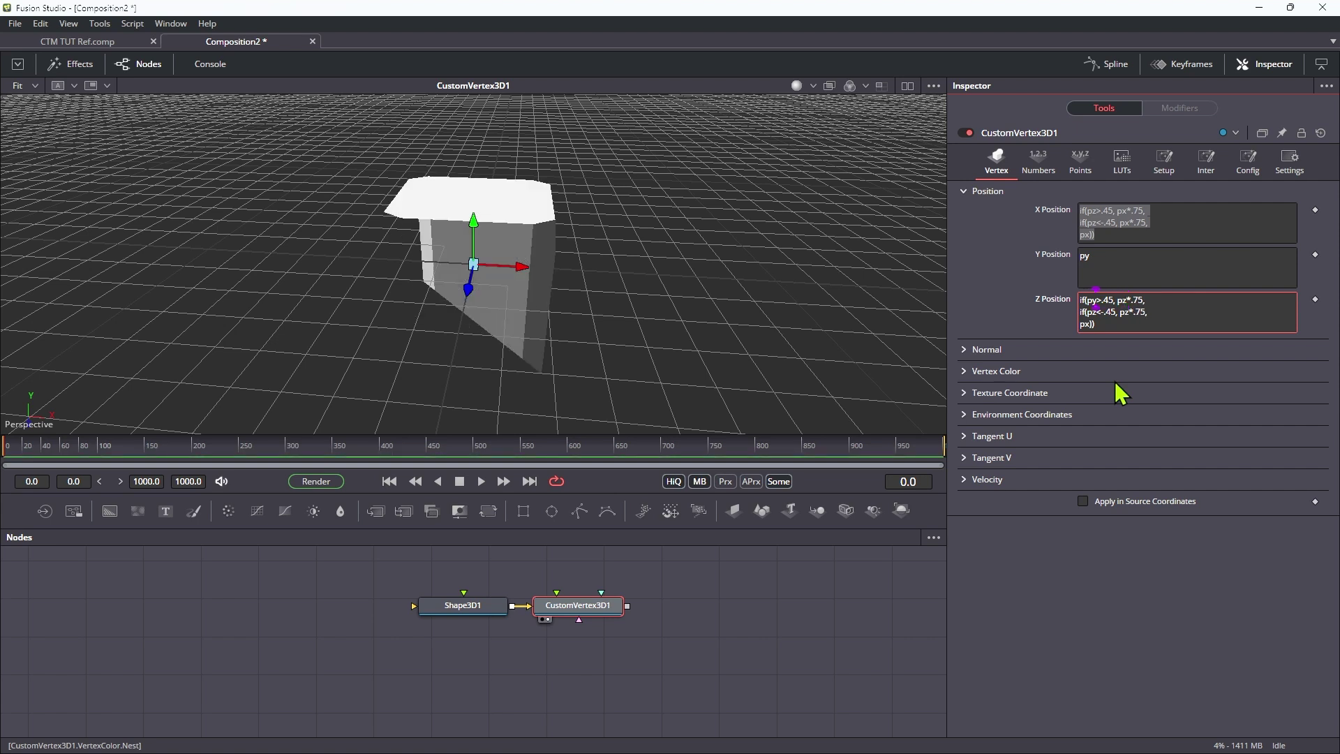
key(BackSpace)
text(y)
key(BackSpace)
text(z)
drag(786, 251, 632, 363)
- Add a Replace Normals 3D node after CustomVertex3D1 and show it in the viewer
click(601, 614)
key(shift+space)
text(repla)
key(Down)
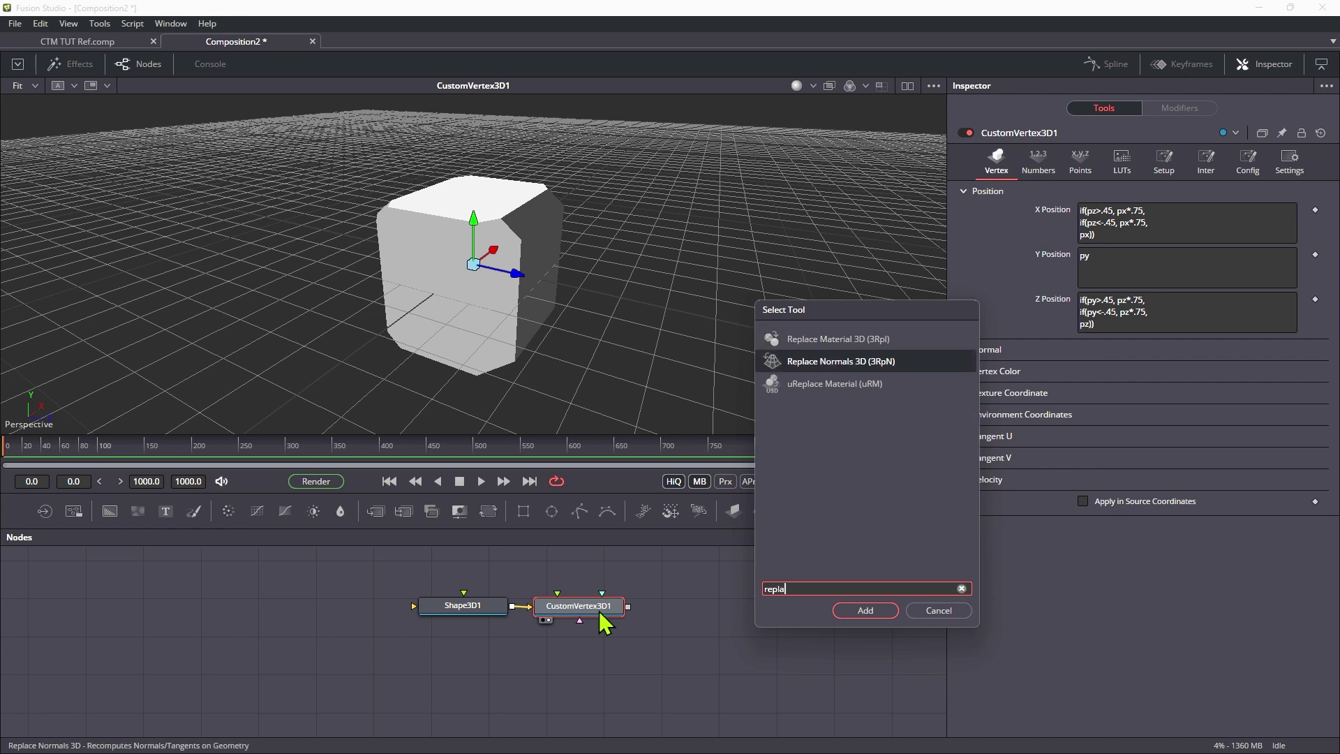
key(Return)
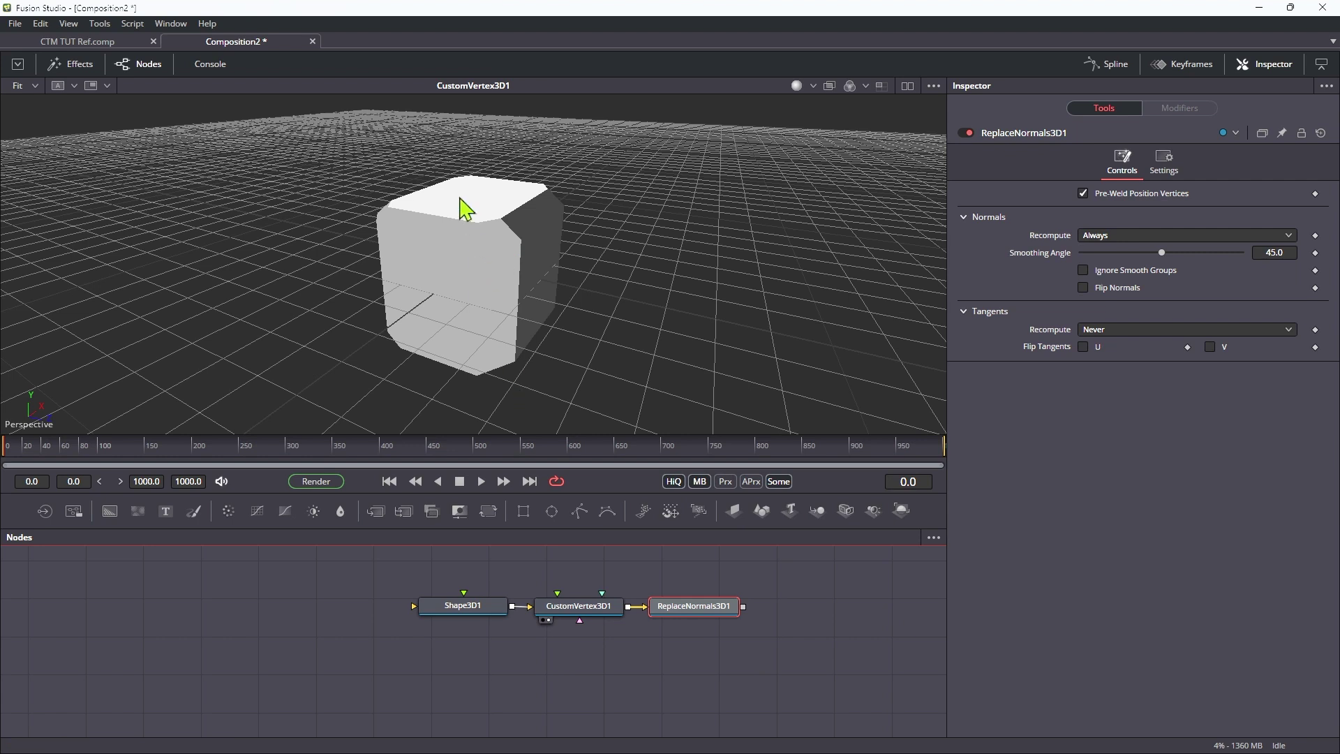
drag(719, 608, 538, 320)
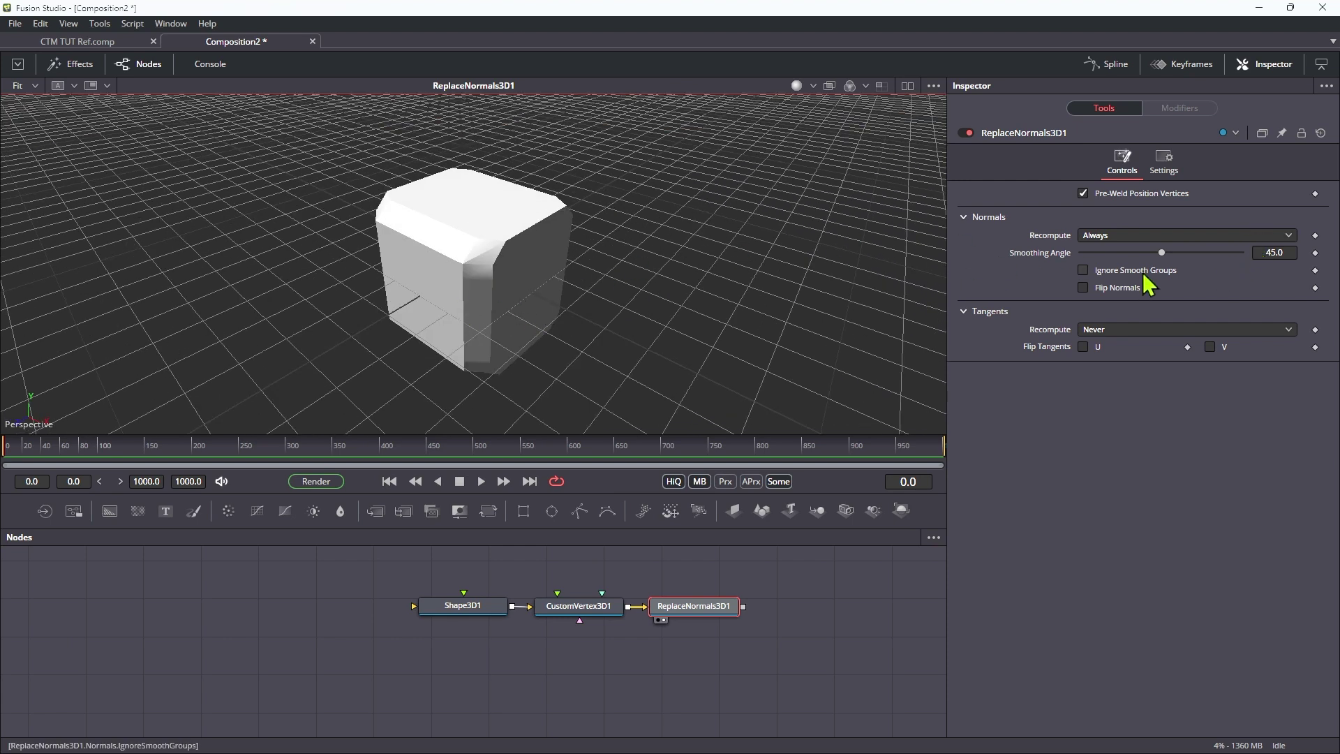
- Try a normals Smoothing Angle of 90, and reduce it to about 13.76 for harder bevel edges
drag(1162, 253, 1307, 259)
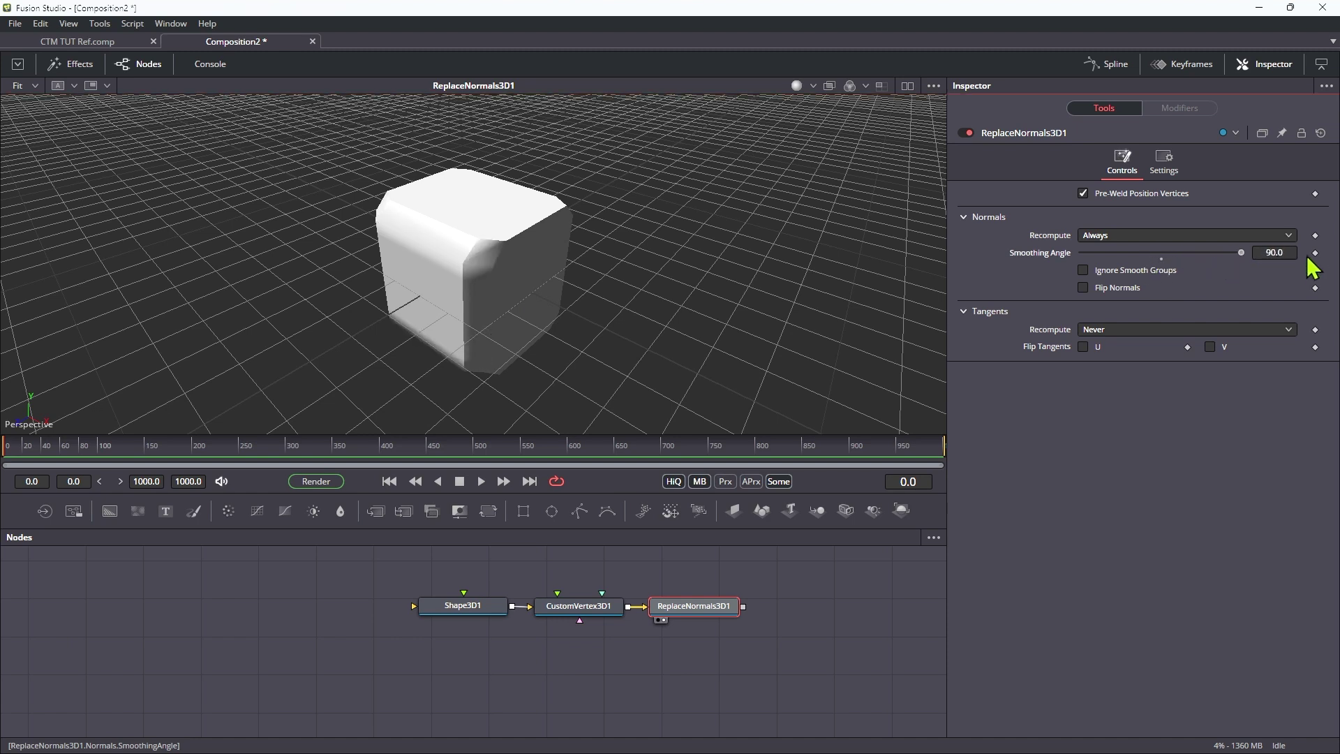
drag(1221, 253, 1258, 254)
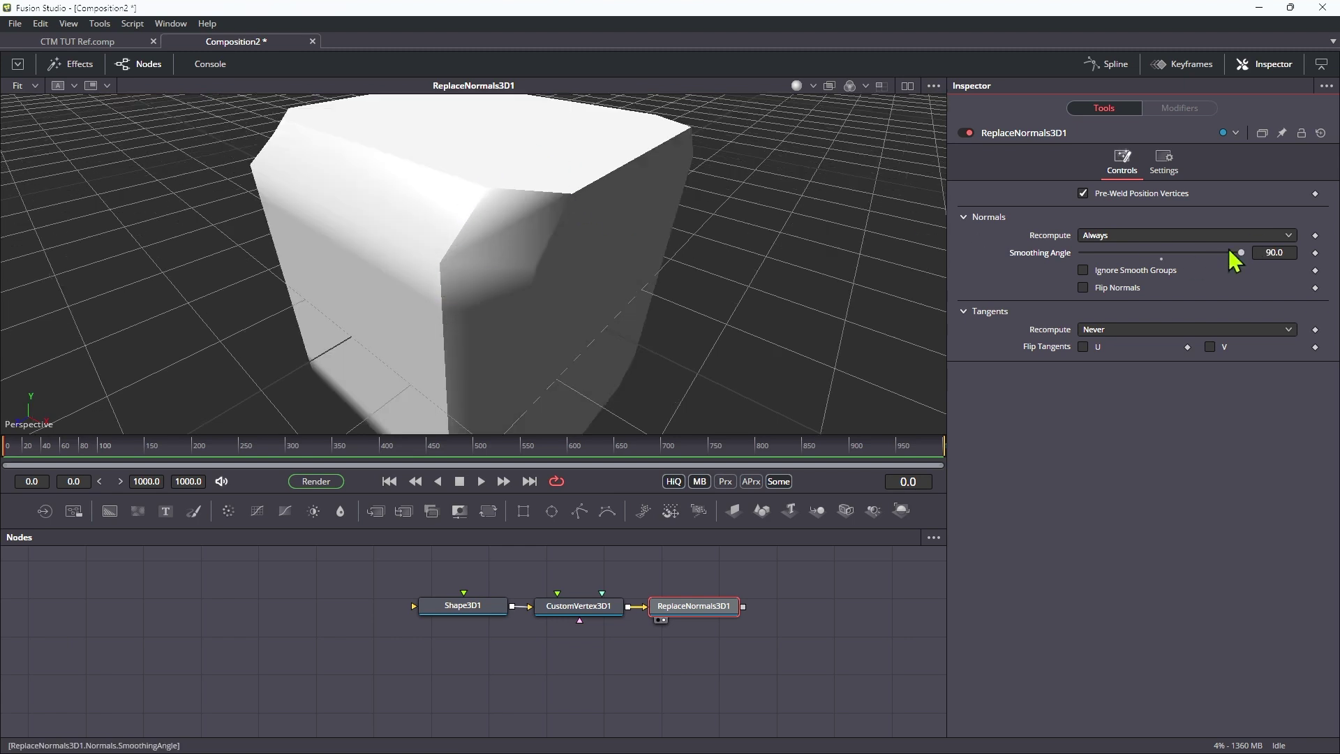
mouse_move(1242, 253)
mouse_down()
mouse_move(1178, 284)
mouse_move(1066, 271)
mouse_move(1132, 286)
mouse_move(1095, 283)
mouse_move(1111, 282)
mouse_up()
drag(802, 280, 503, 129)
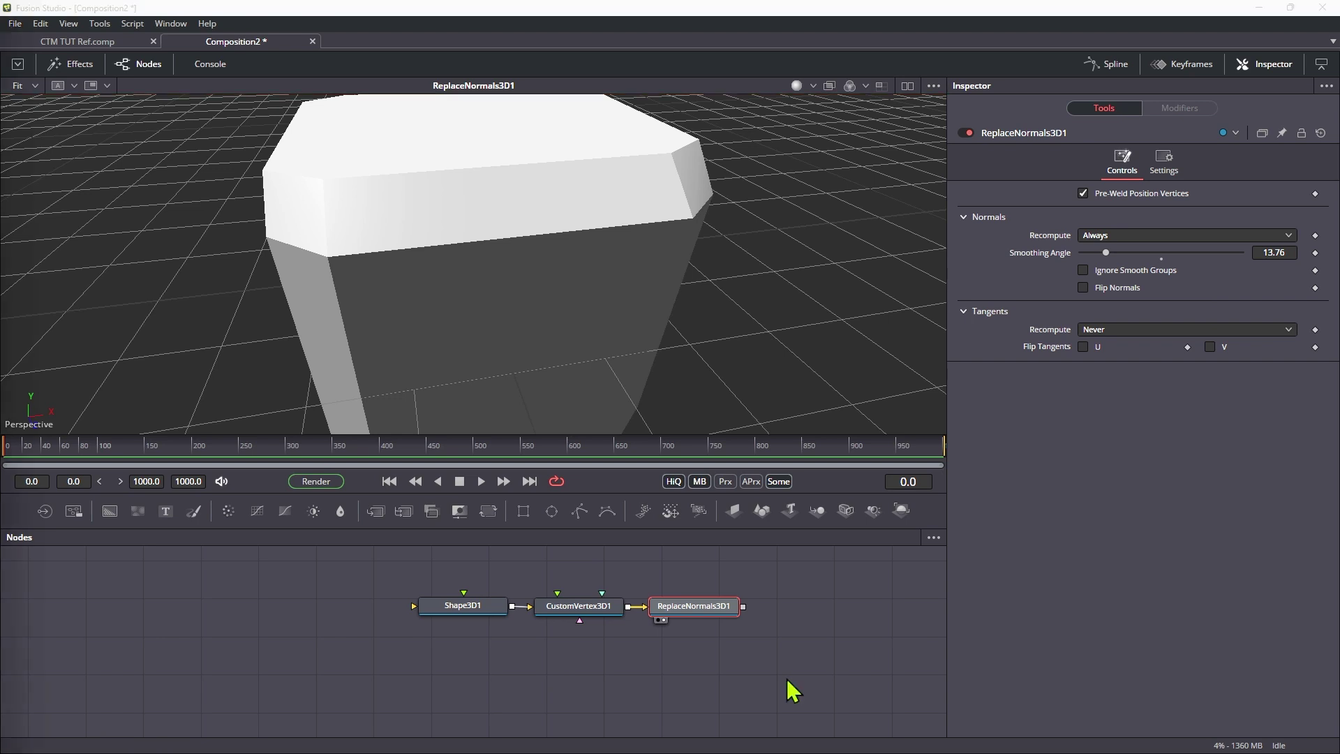
- Delete the CustomVertex3D1 and ReplaceNormals3D1 nodes, keeping only Shape3D1
drag(786, 679, 567, 575)
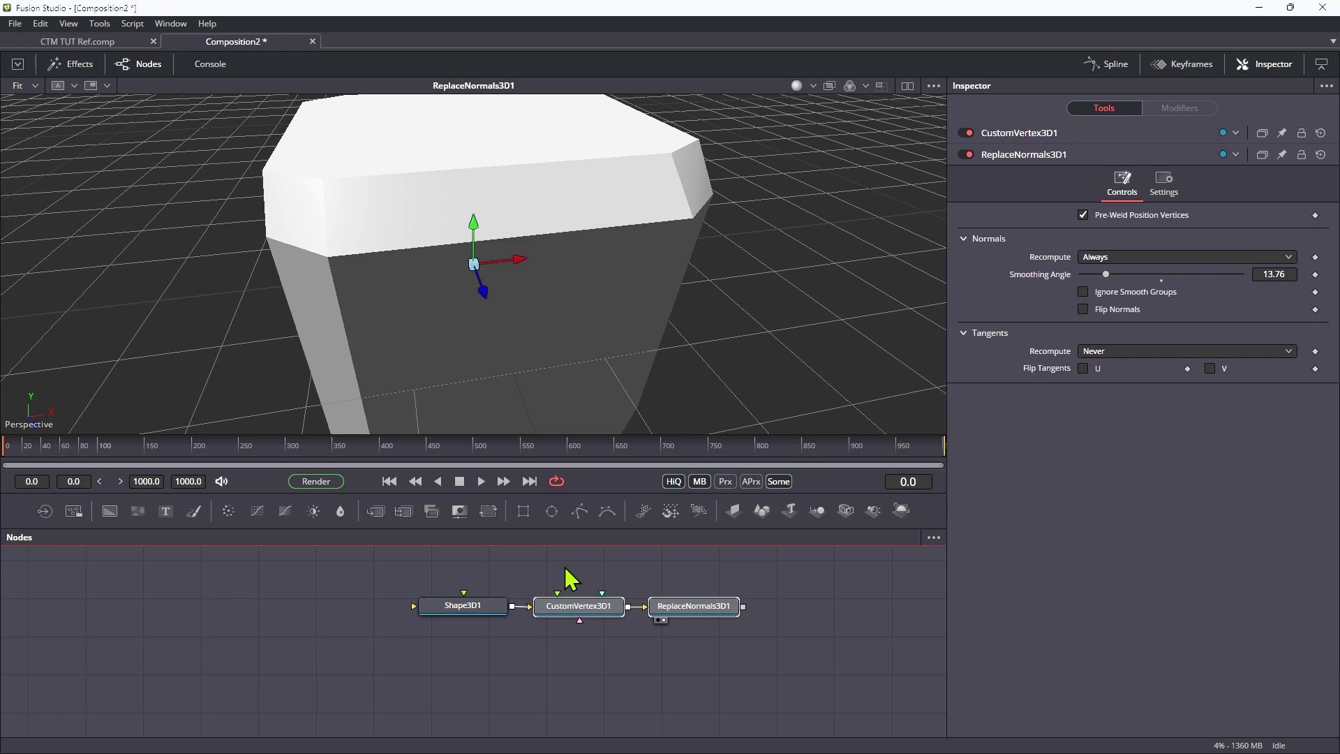
key(Delete)
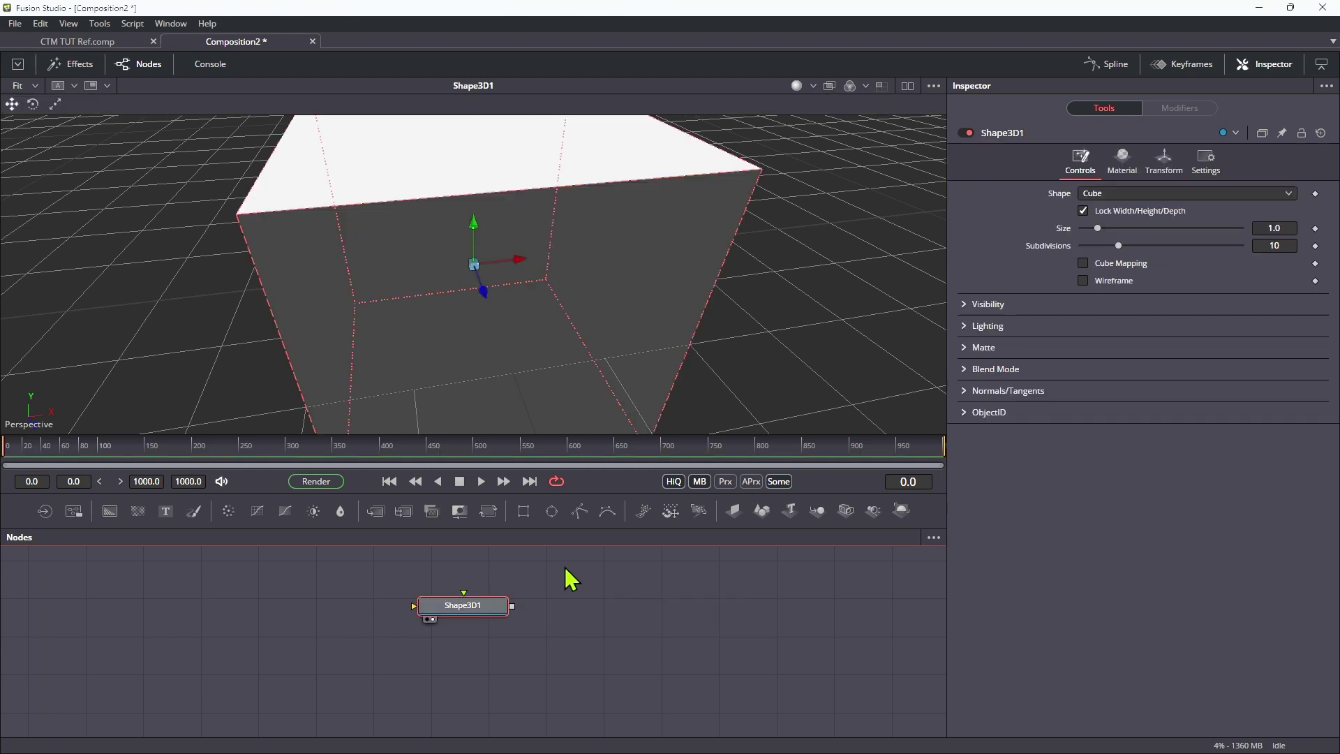
- Add a fresh Custom Vertex 3D node after Shape3D1, followed by a Replace Normals 3D node
click(463, 612)
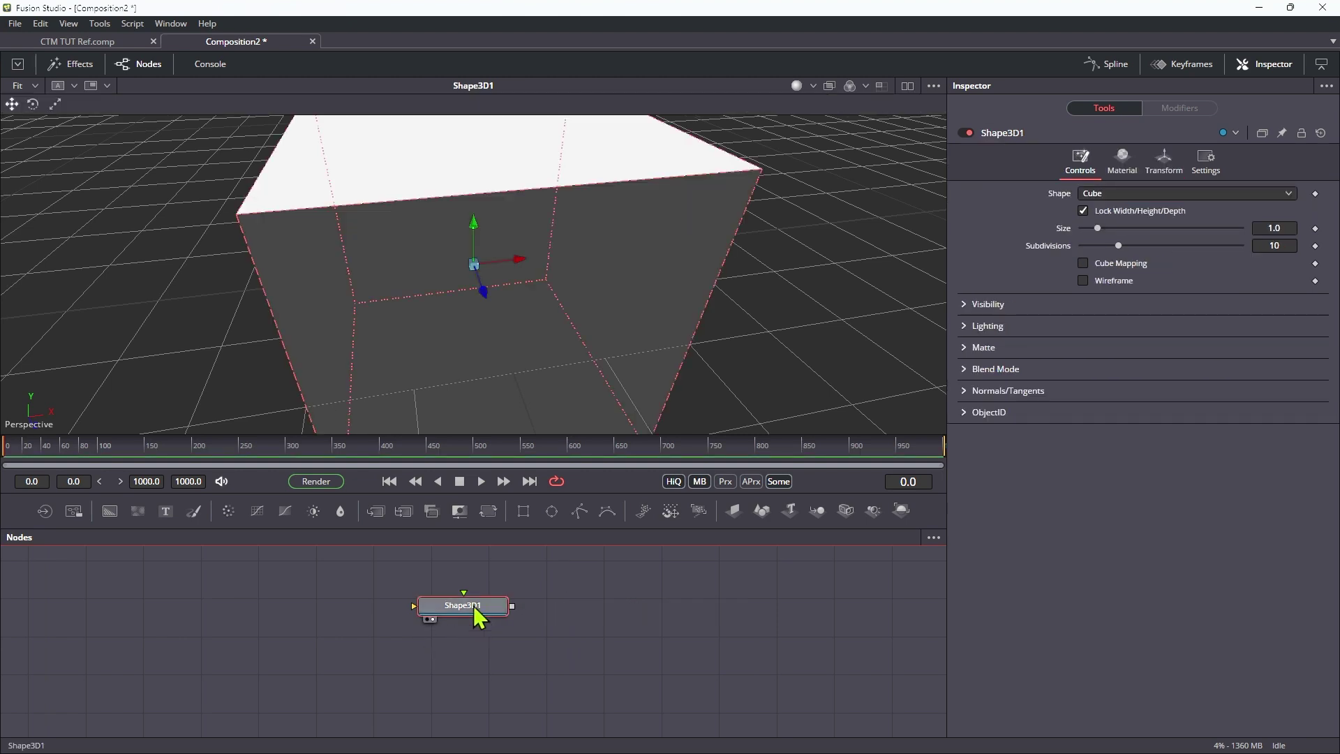
key(shift+space)
text(cus)
key(Return)
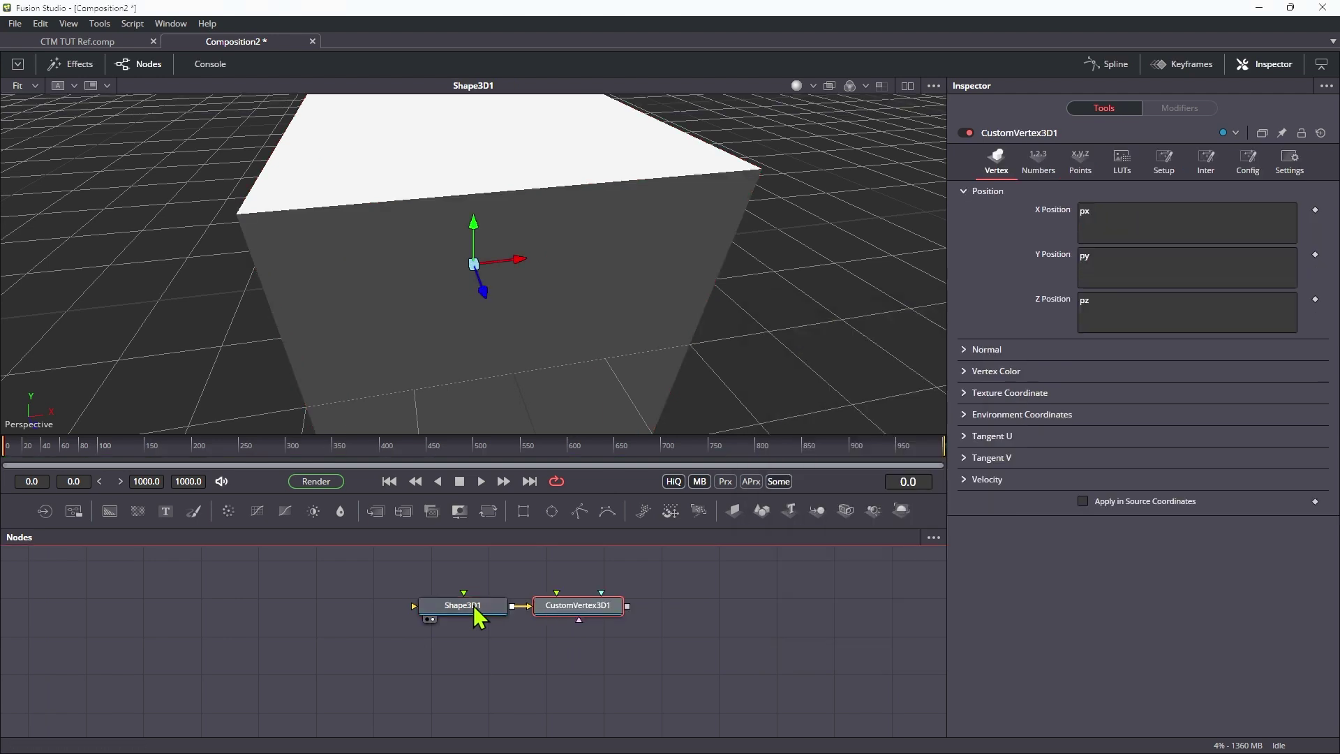
key(shift+space)
text(repl)
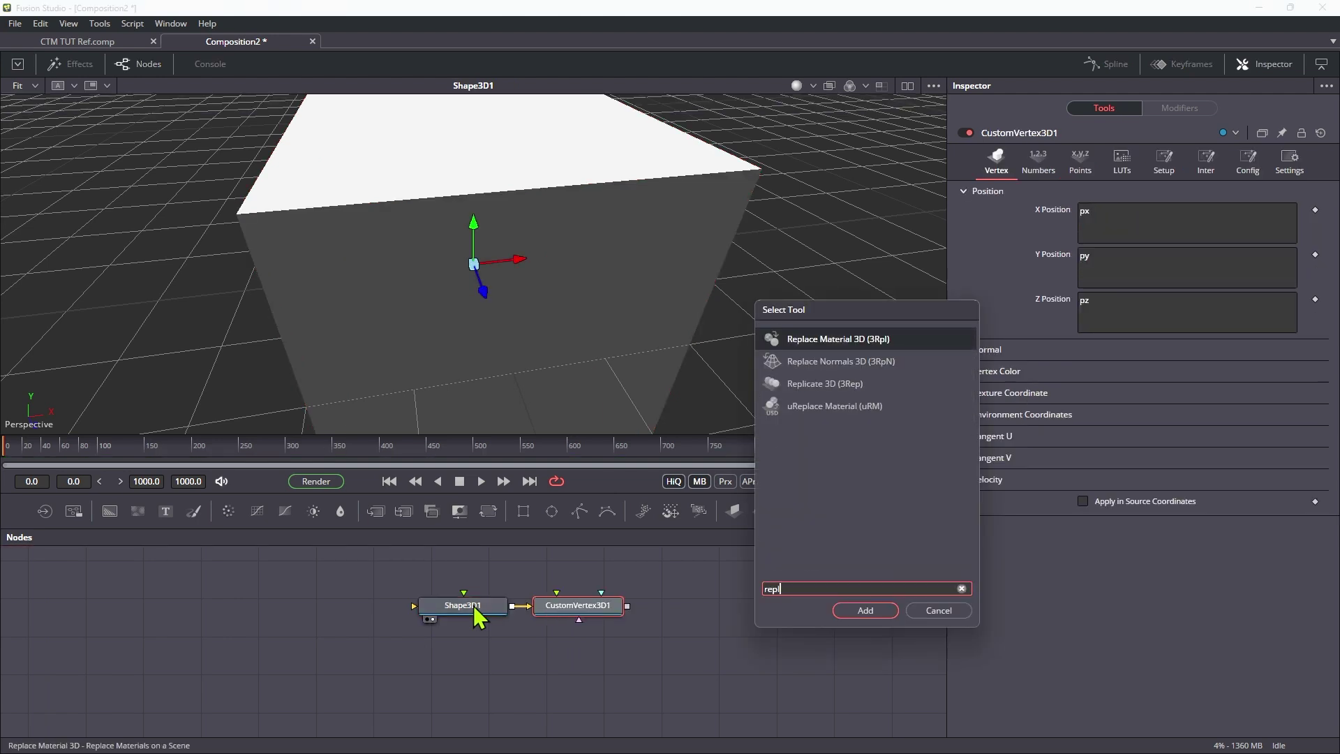
key(Down)
key(Return)
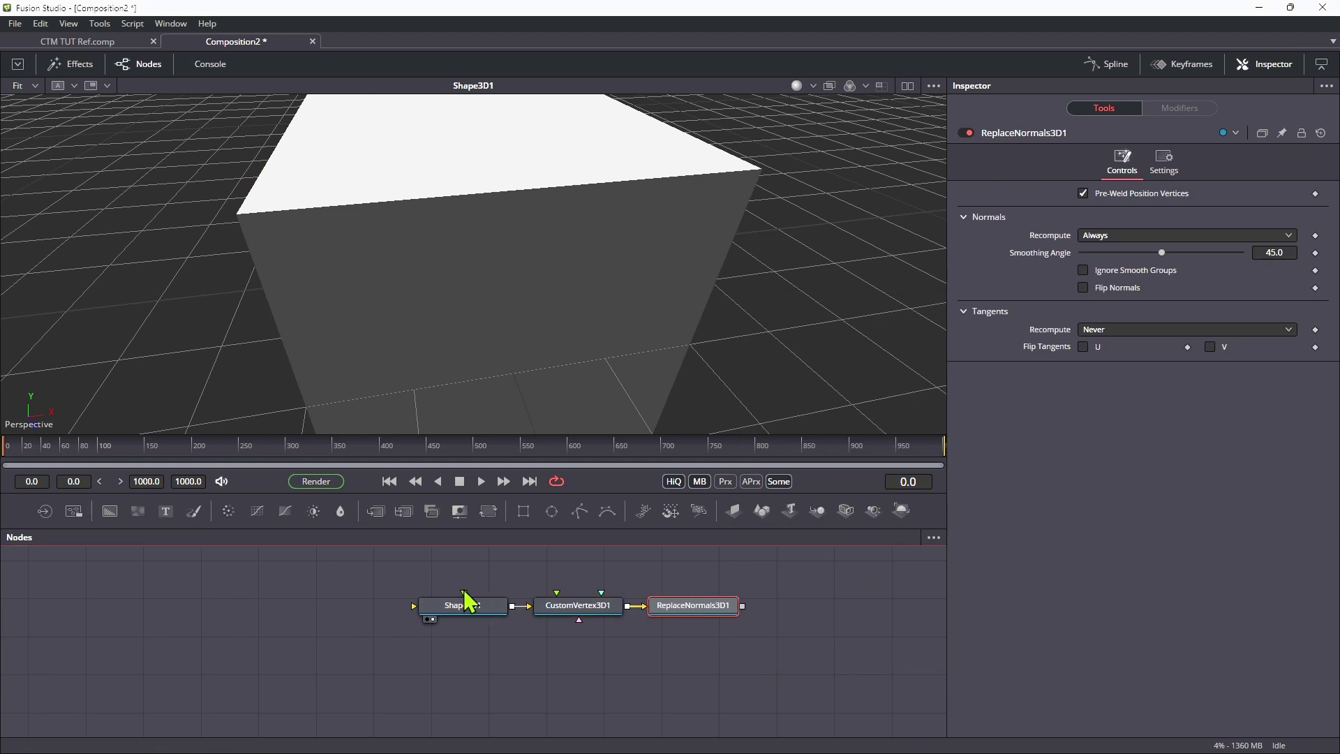
scroll(634, 291, down, 5)
click(599, 608)
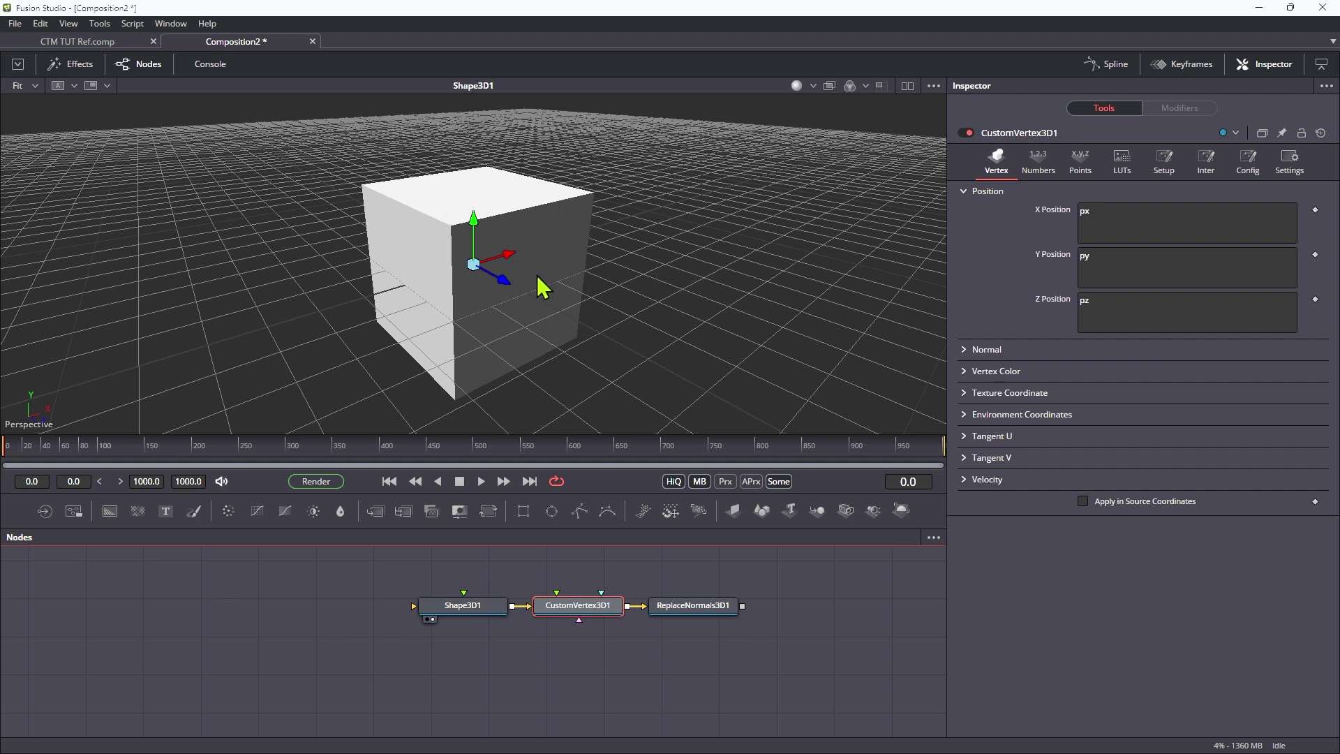
click(465, 684)
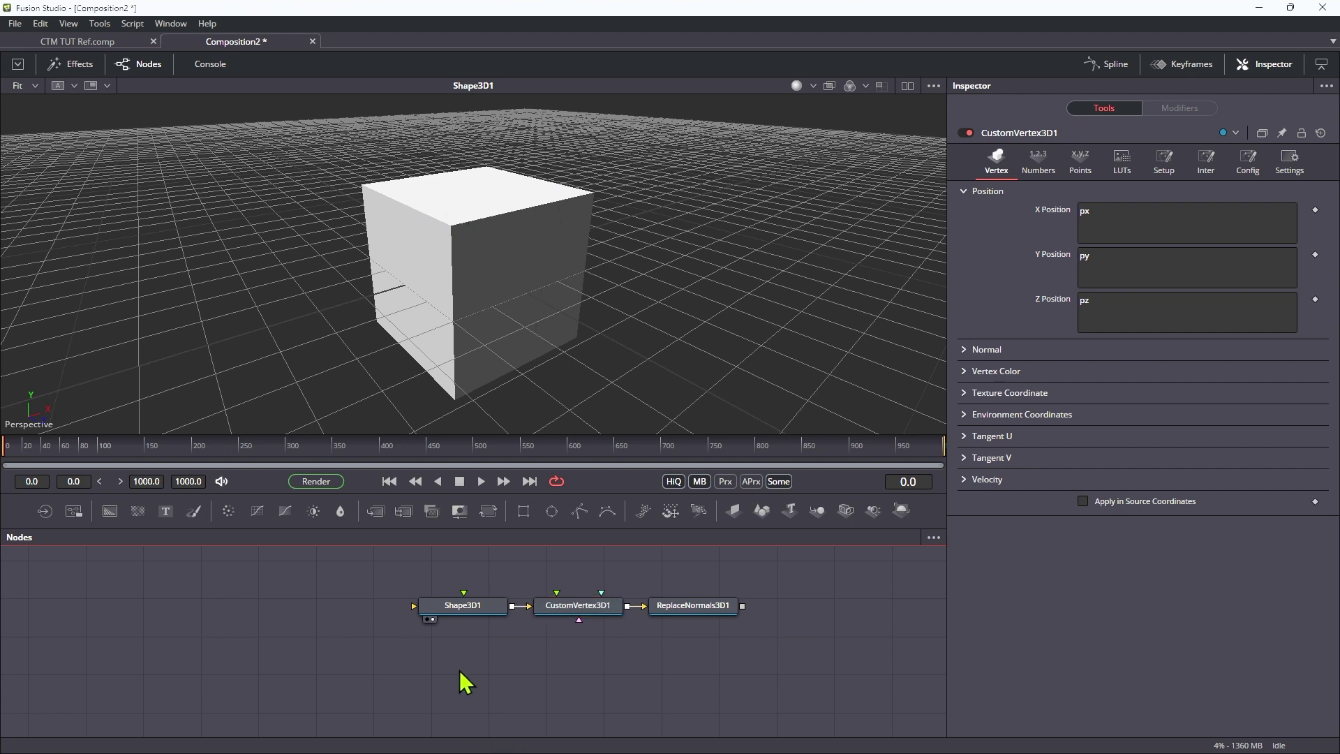
- Add a Background node and set its image size to 512 by 512
key(shift+space)
text(bg)
key(Return)
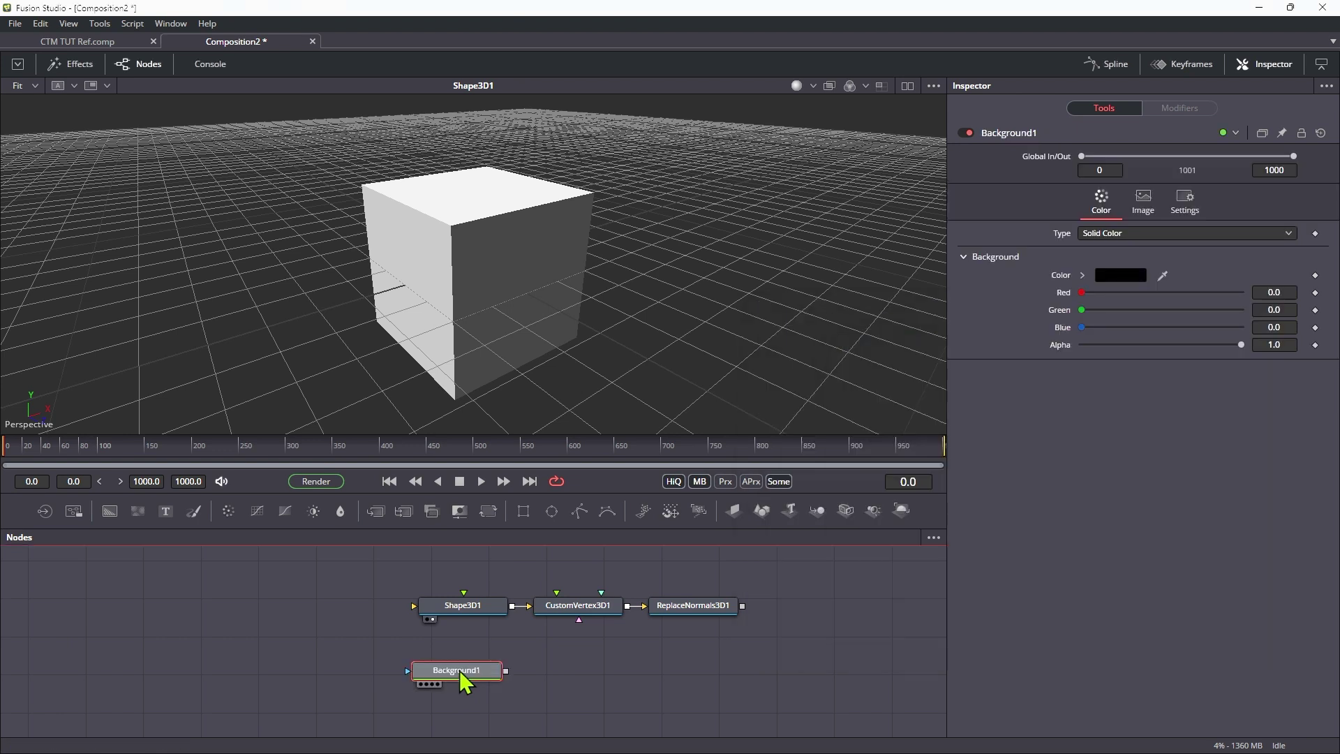
click(1145, 204)
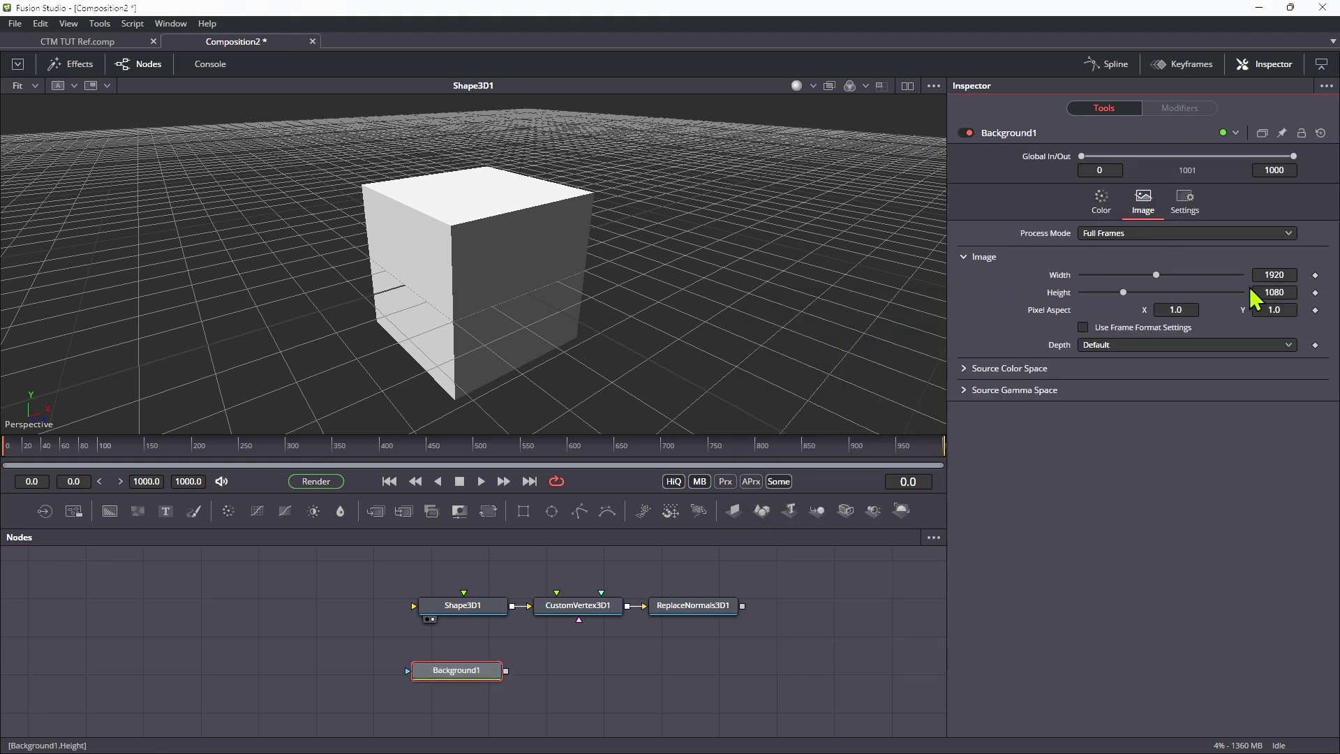
click(1289, 274)
text(512)
key(Tab)
text(512)
key(Tab)
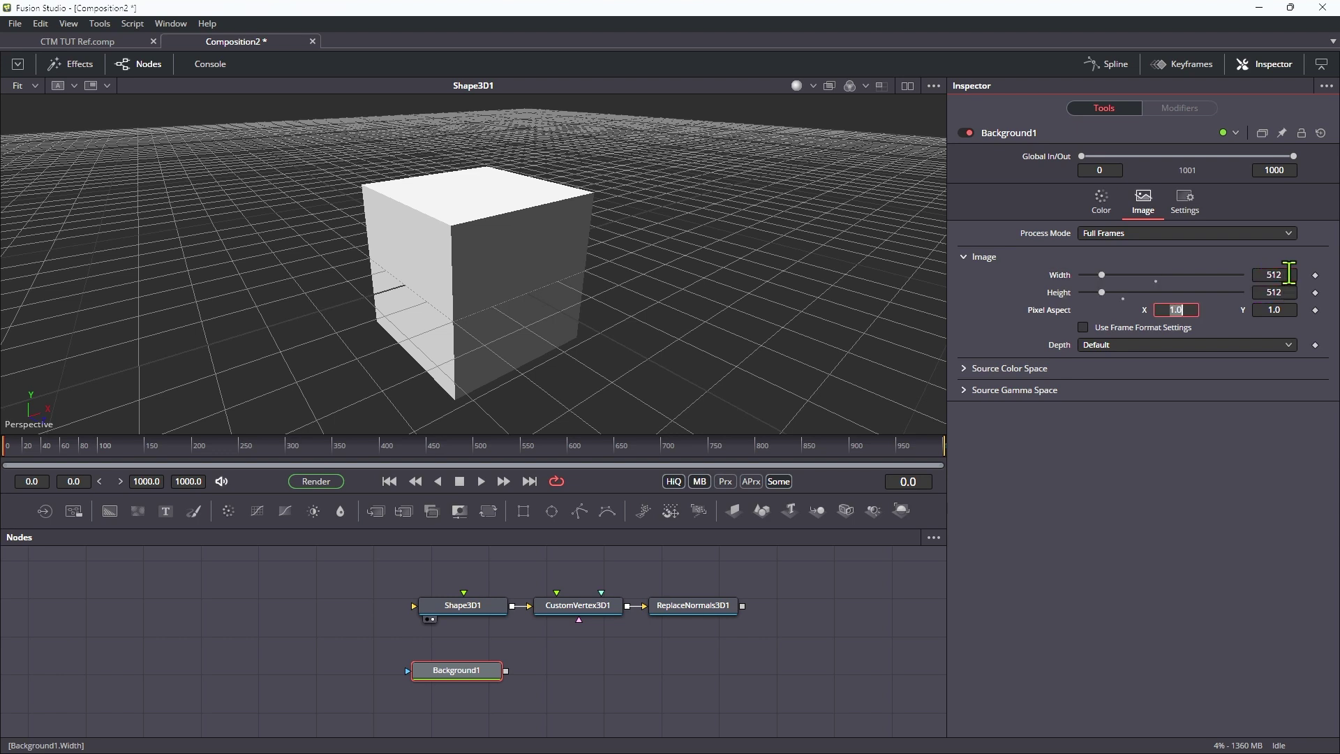
- Split the viewer into two and show the Background1 node beside the 3D view
click(1102, 202)
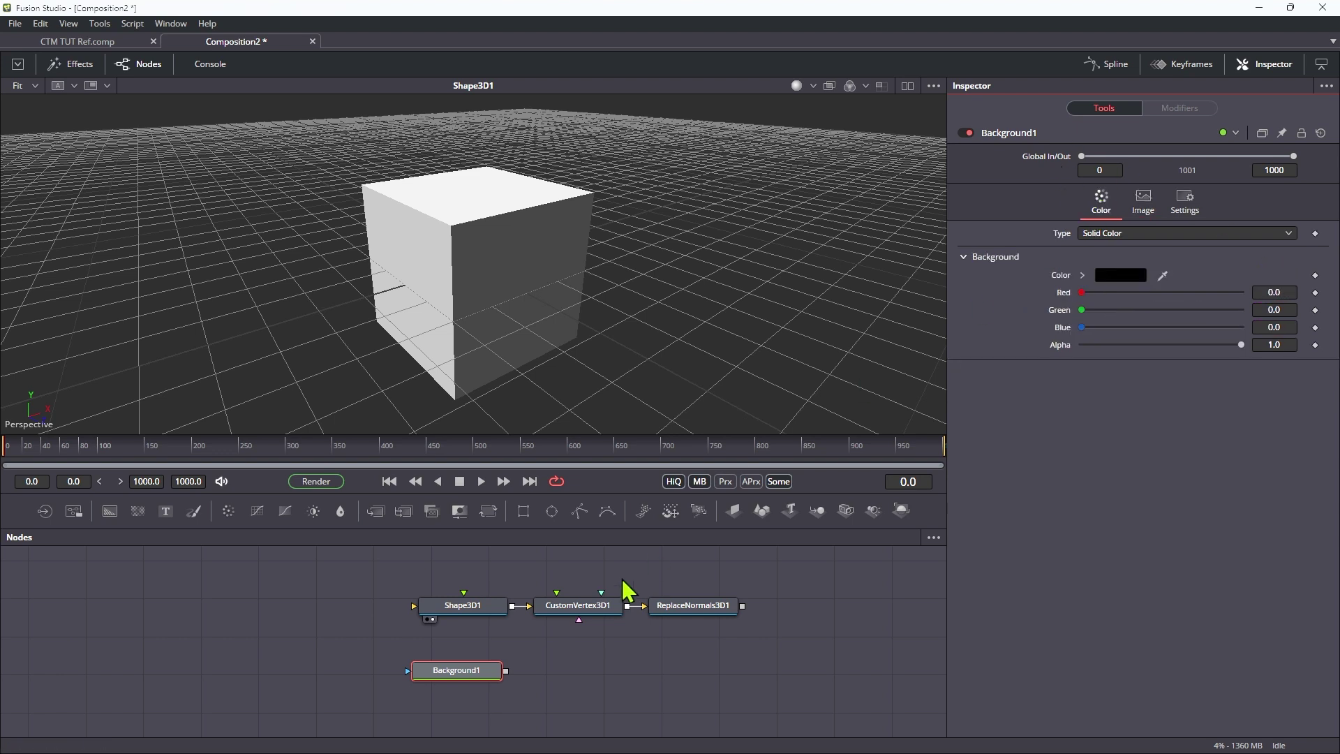
click(907, 85)
drag(479, 682, 233, 219)
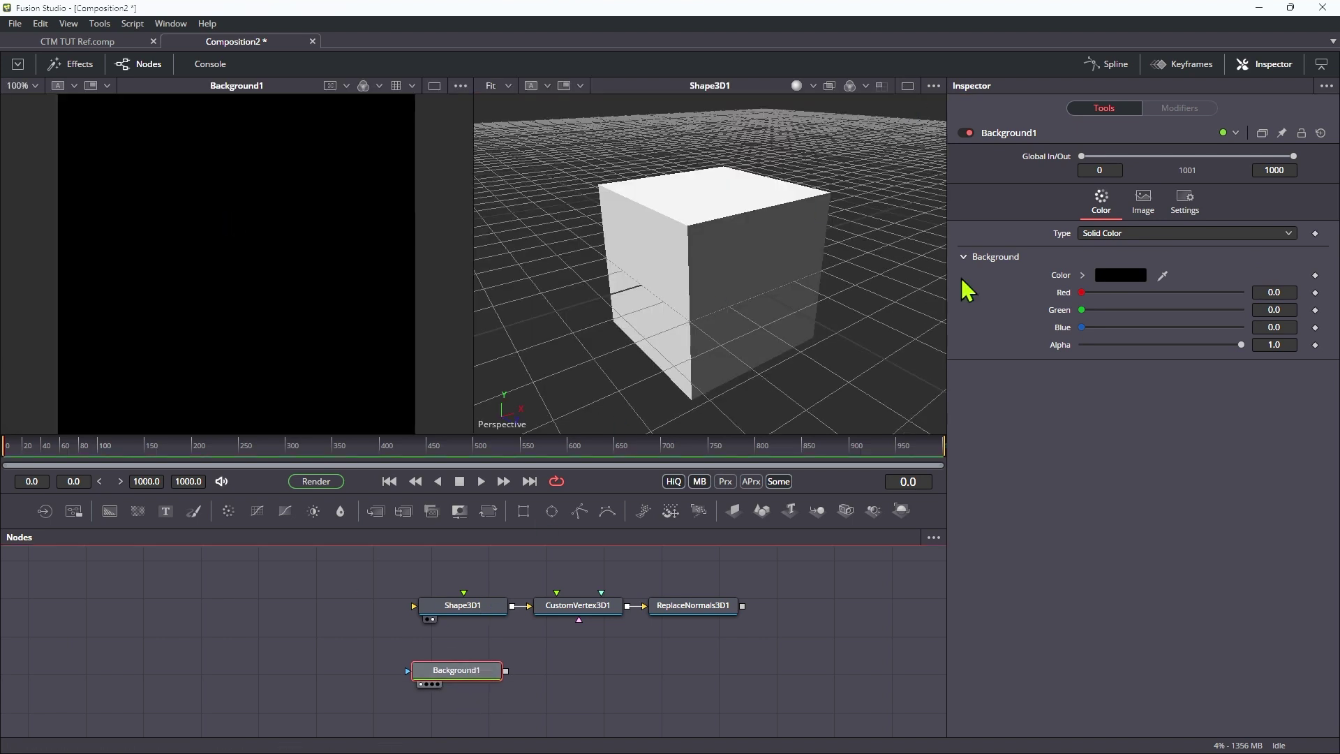
- Change the Background1 type to Gradient with a Square gradient type
click(1143, 233)
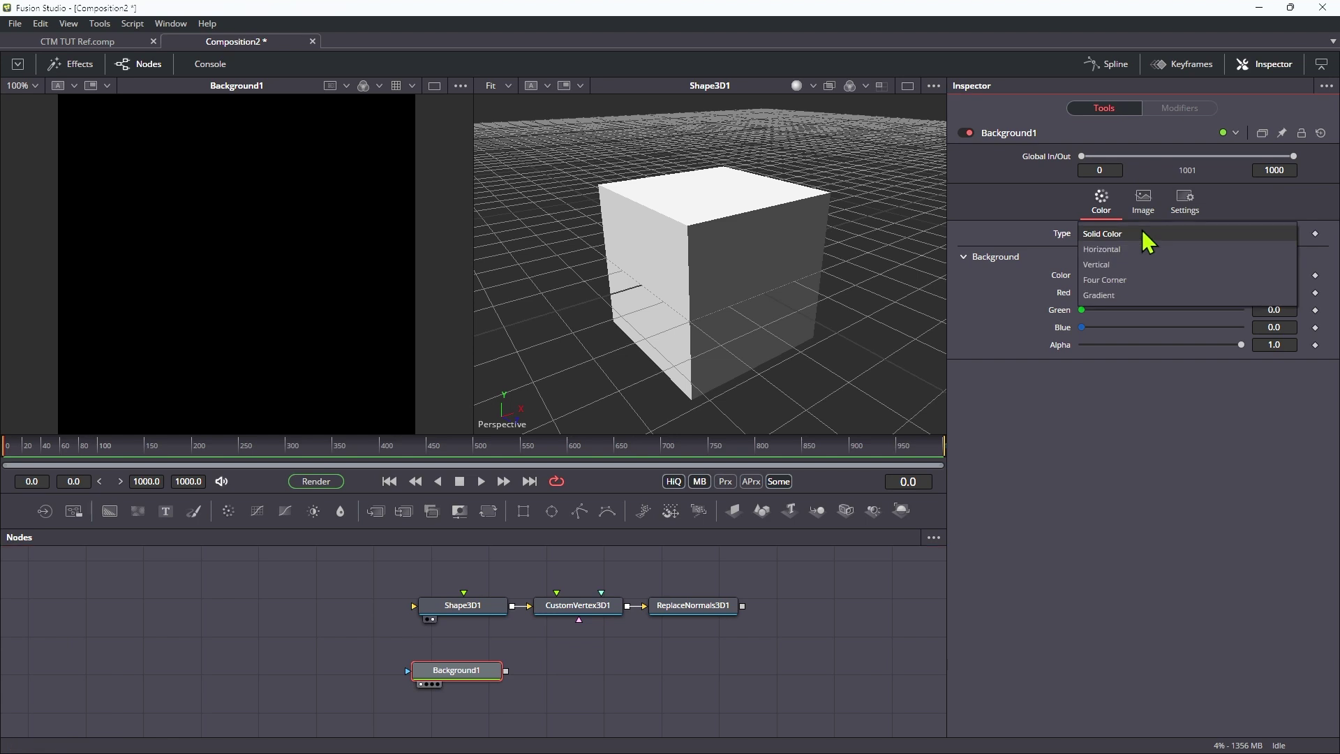
click(1120, 296)
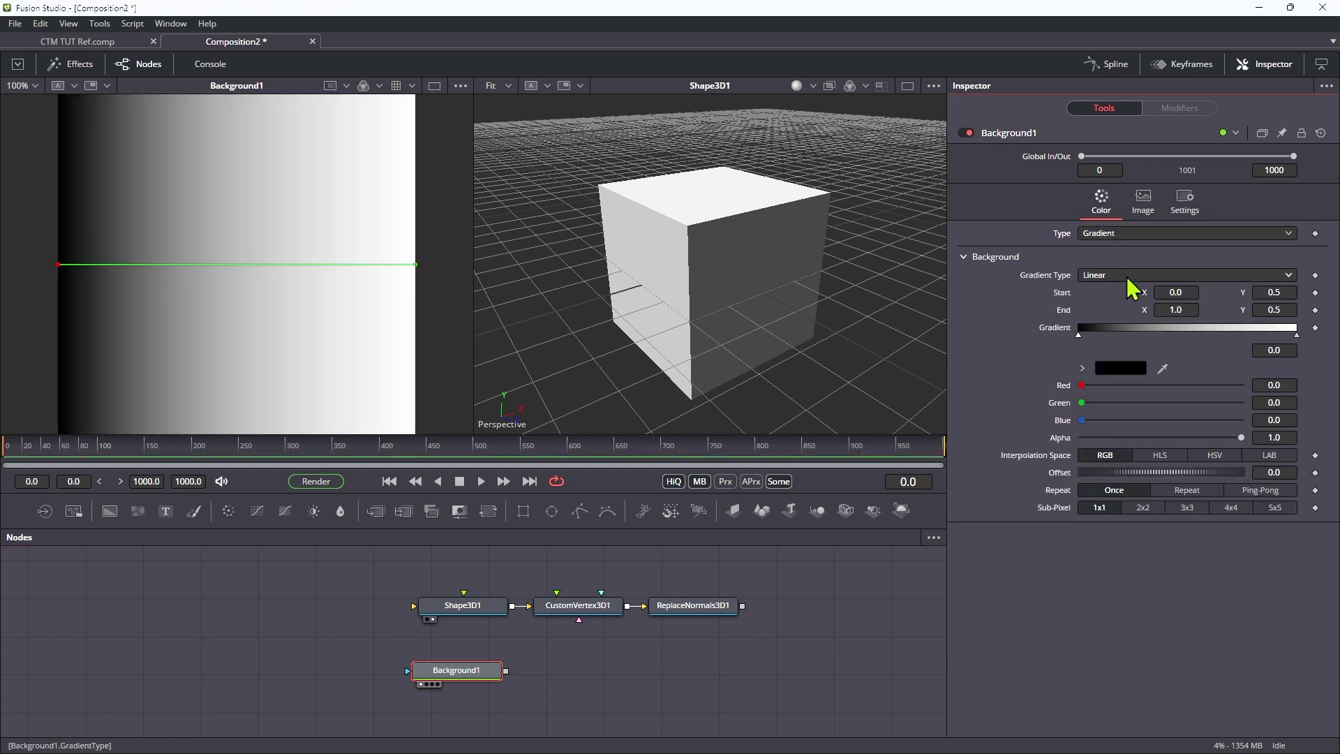
click(1127, 279)
click(1131, 307)
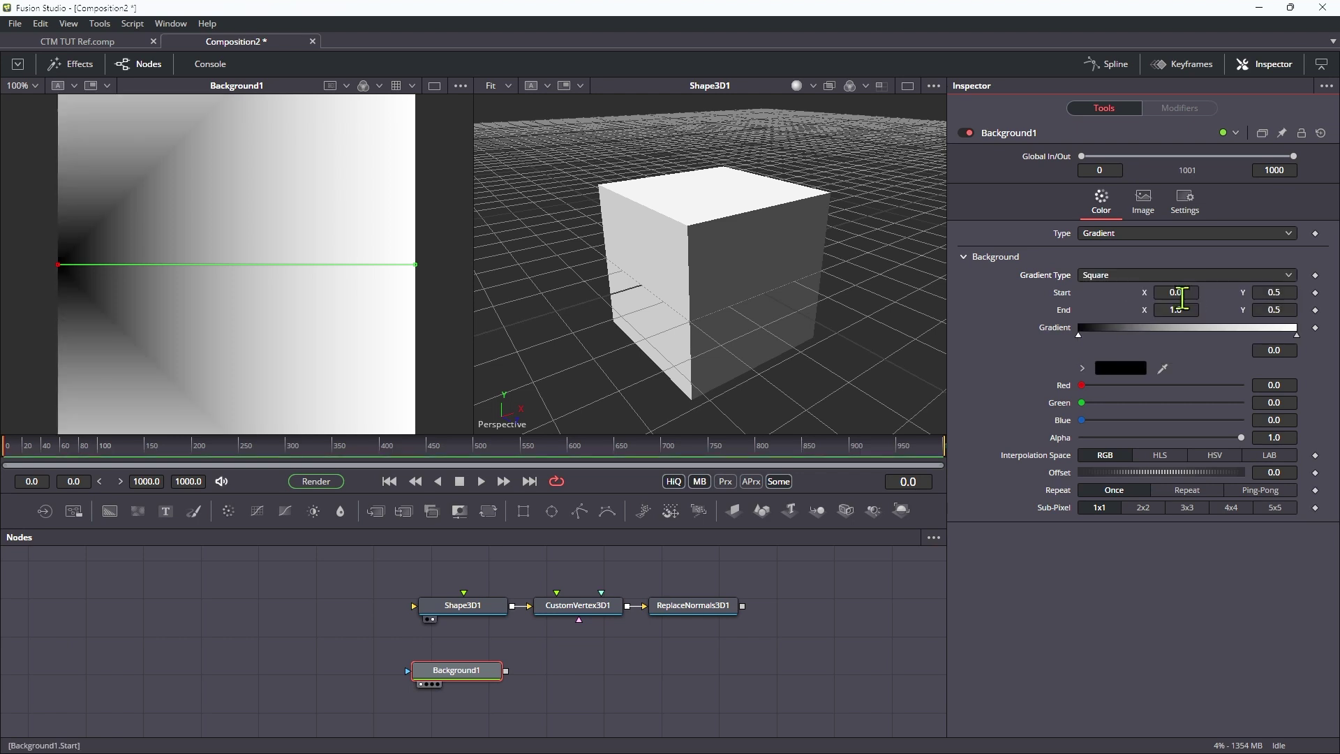
- Set the square gradient's start X to 0.5 and its end X to 0.75
click(1177, 292)
text(.5)
key(Tab)
key(Tab)
text(.75)
key(Tab)
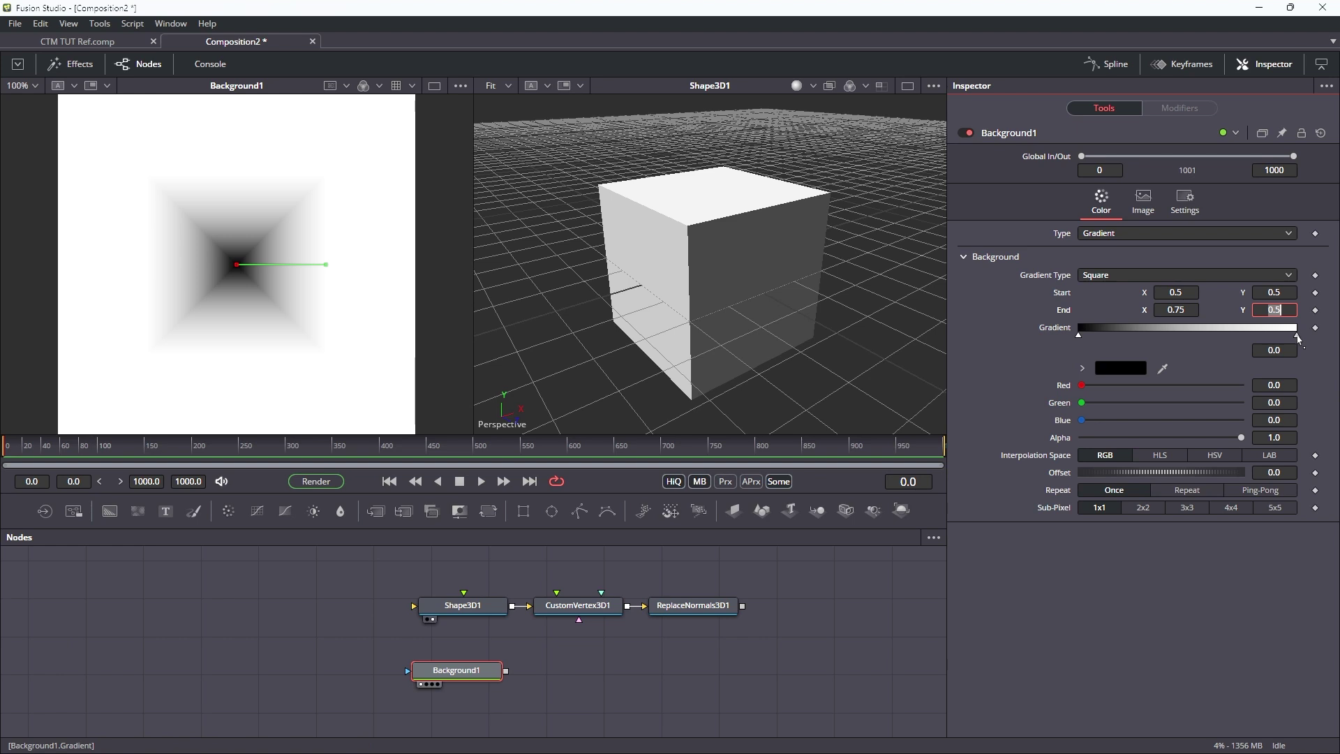
- Color the gradient's end stop pure green and its start stop pure red
click(1297, 336)
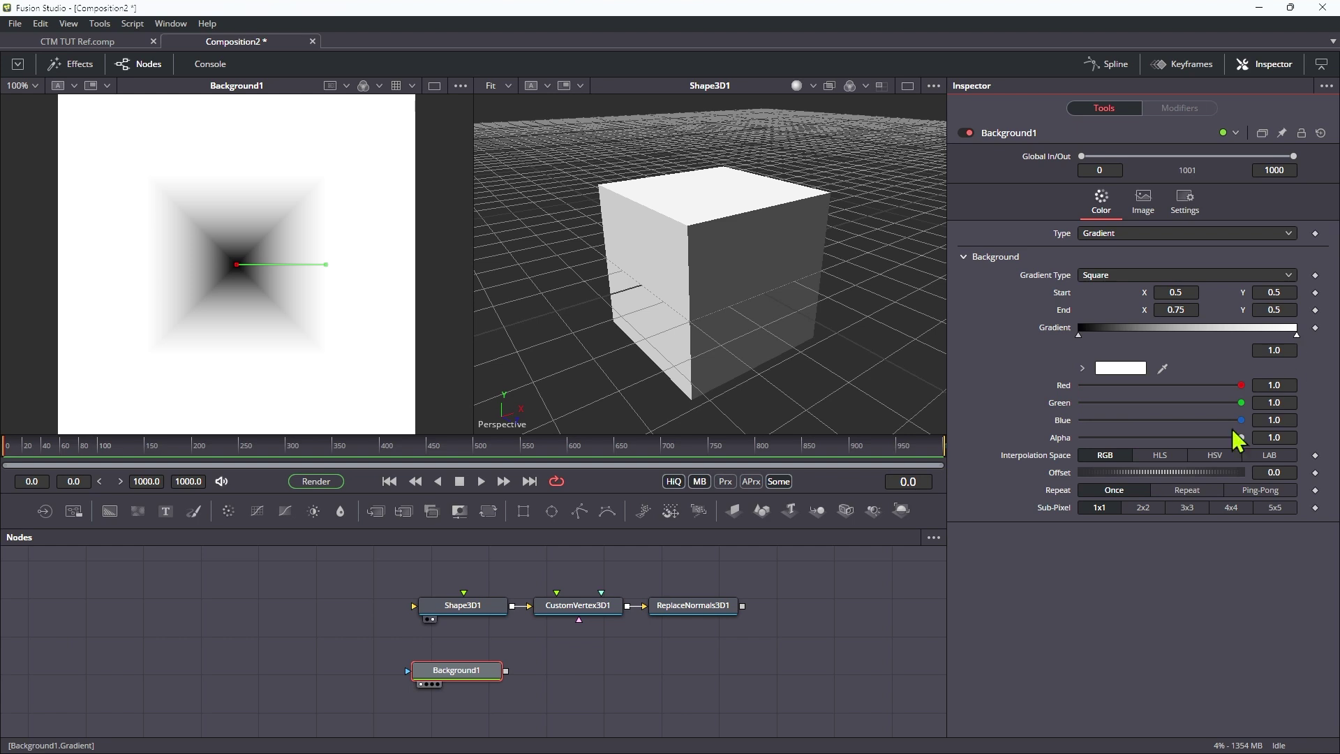
drag(1242, 420, 1018, 408)
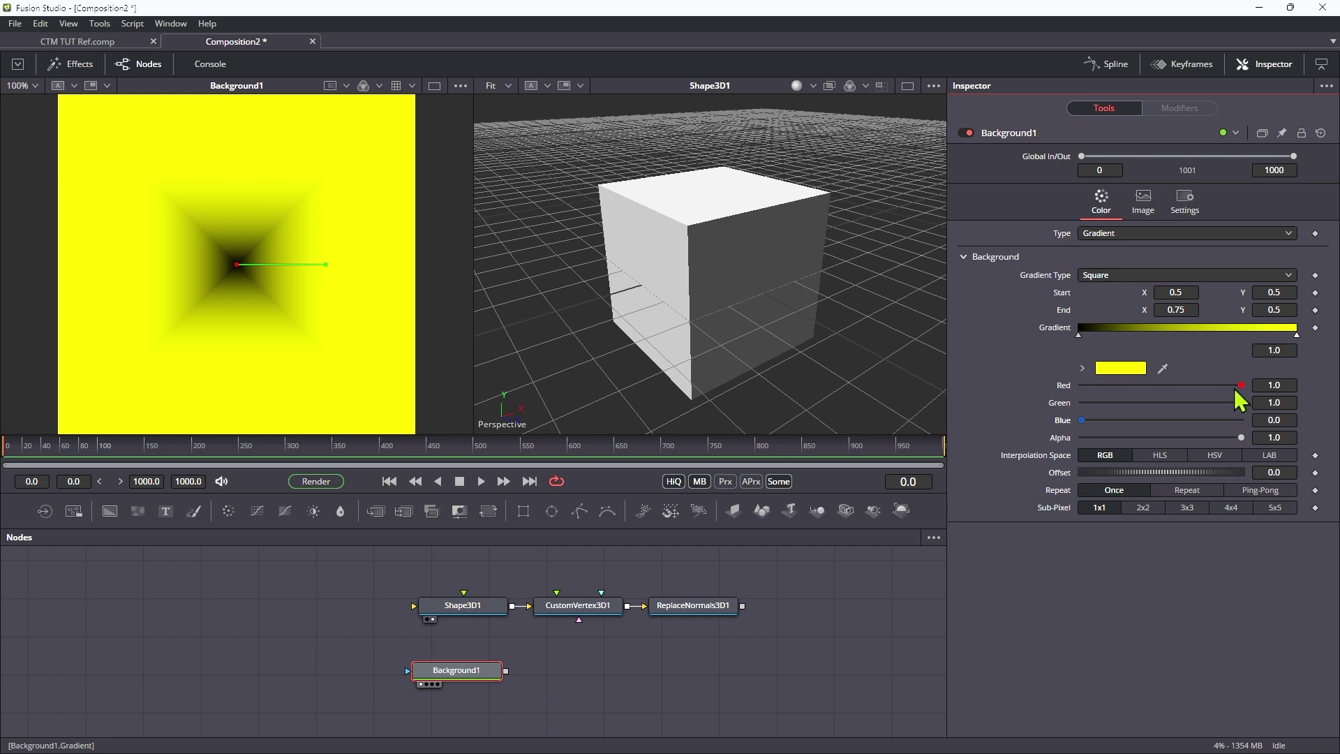
drag(1242, 385, 1007, 388)
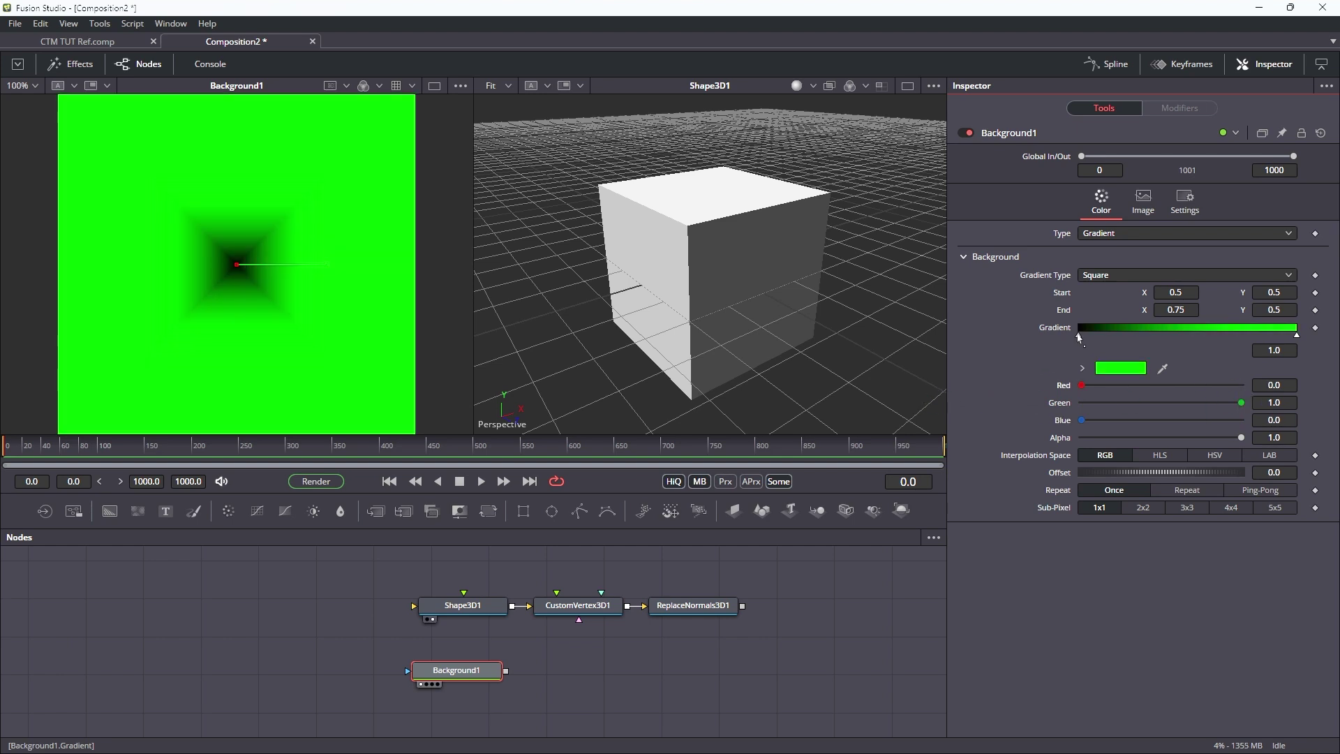
click(1080, 337)
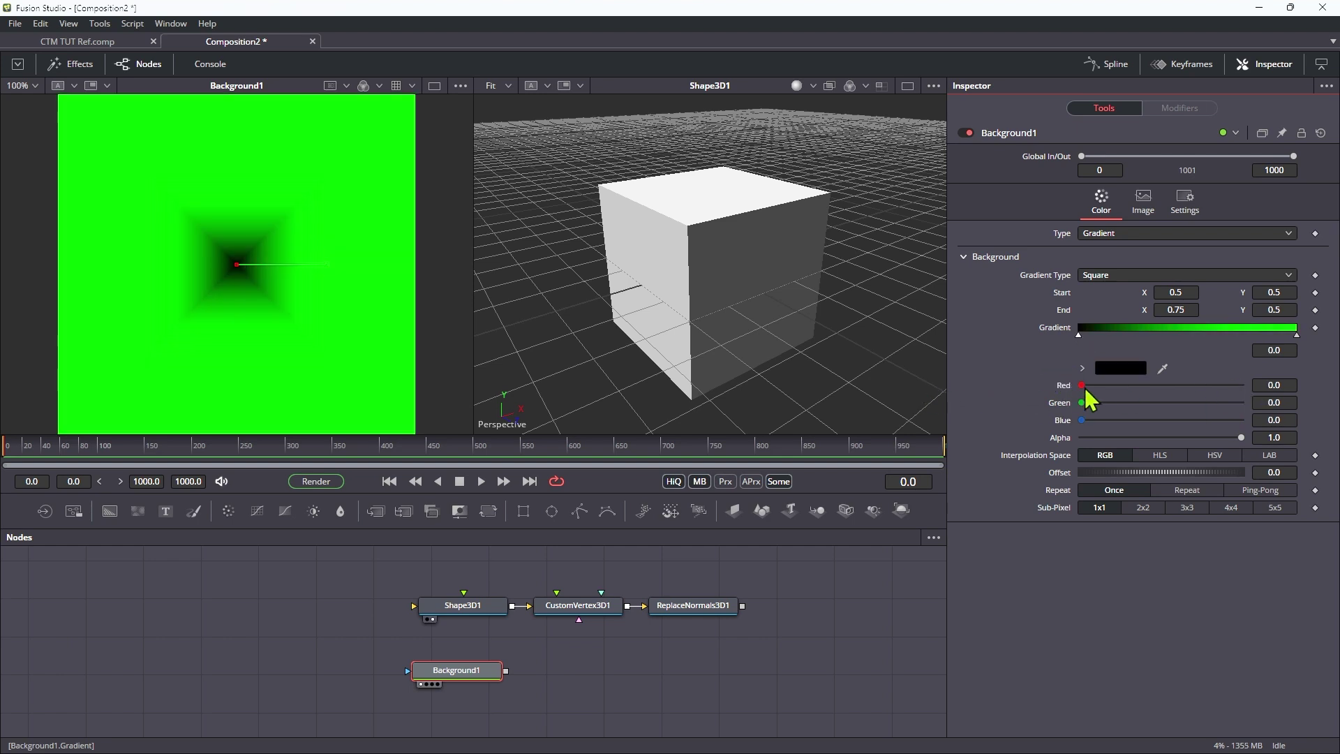
drag(1083, 390, 1264, 389)
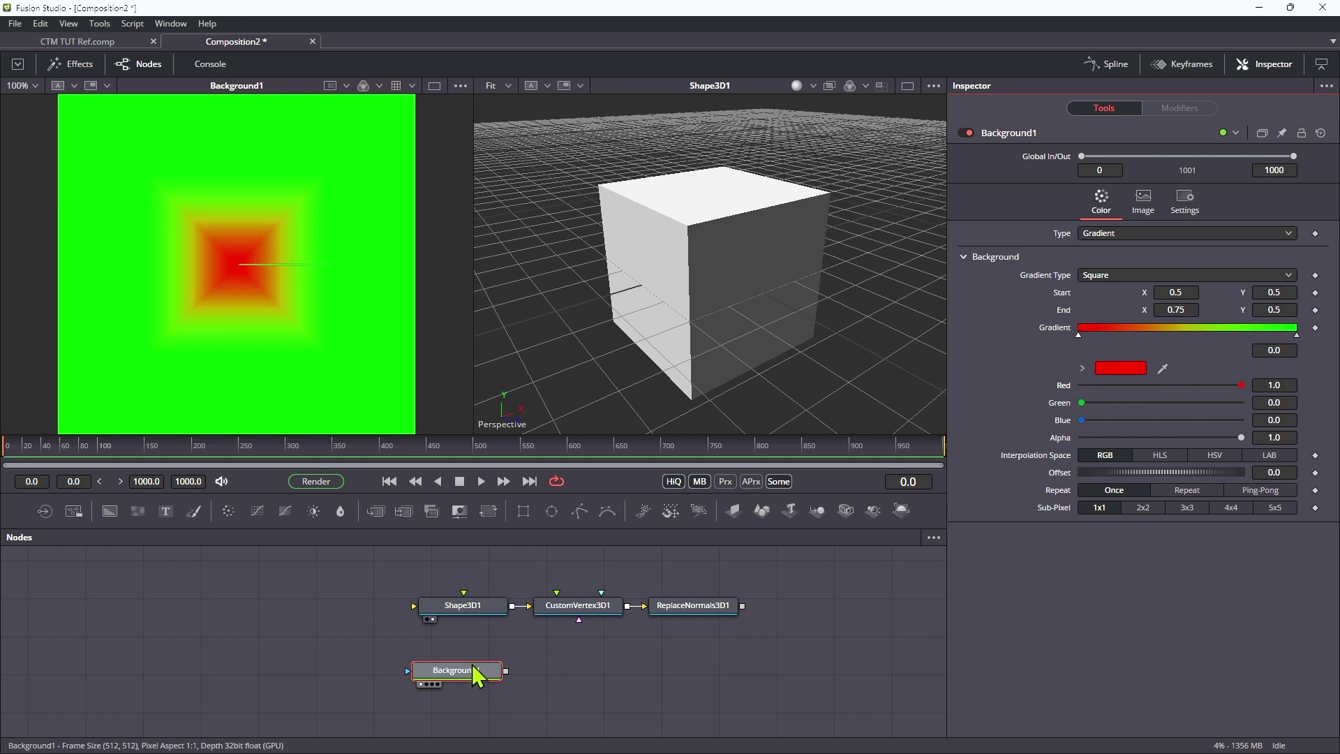
- Connect Background1 to the Image 1 input of CustomVertex3D1 and open that Custom Vertex node's settings
drag(508, 674, 594, 620)
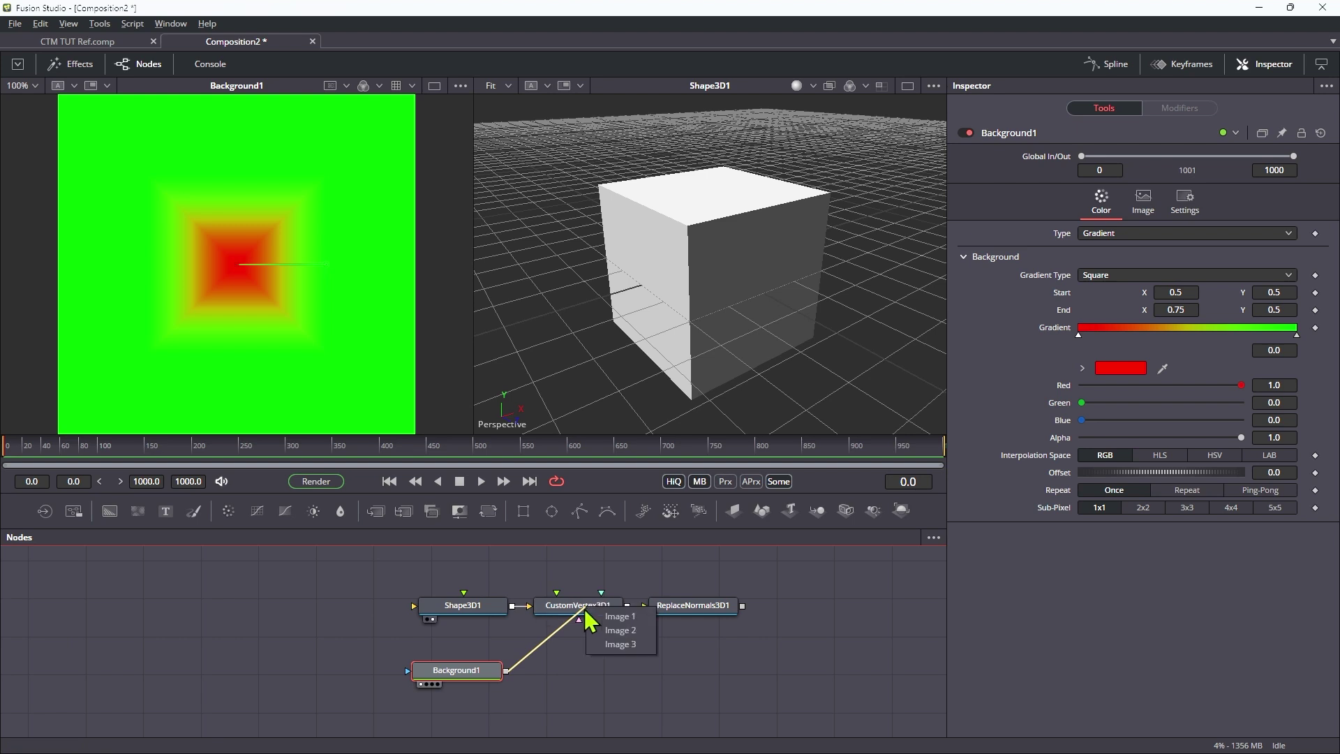
click(607, 618)
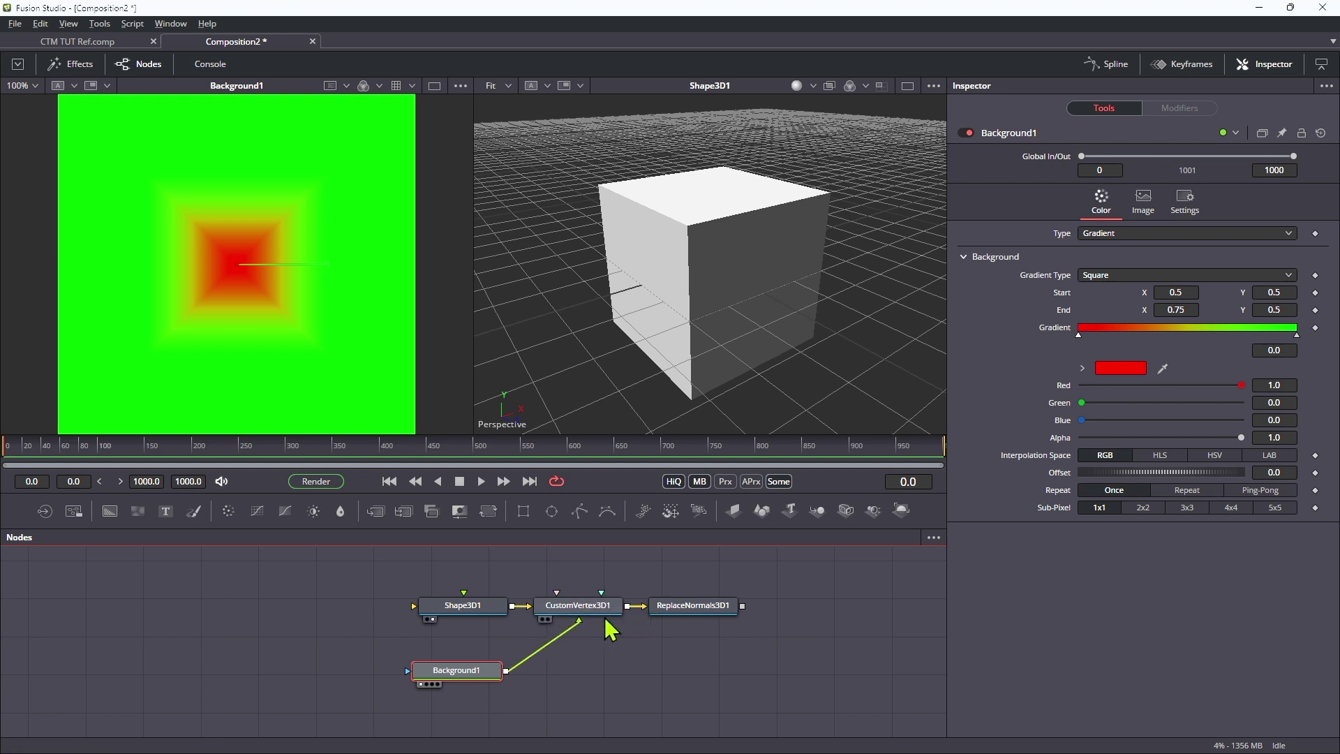
click(592, 606)
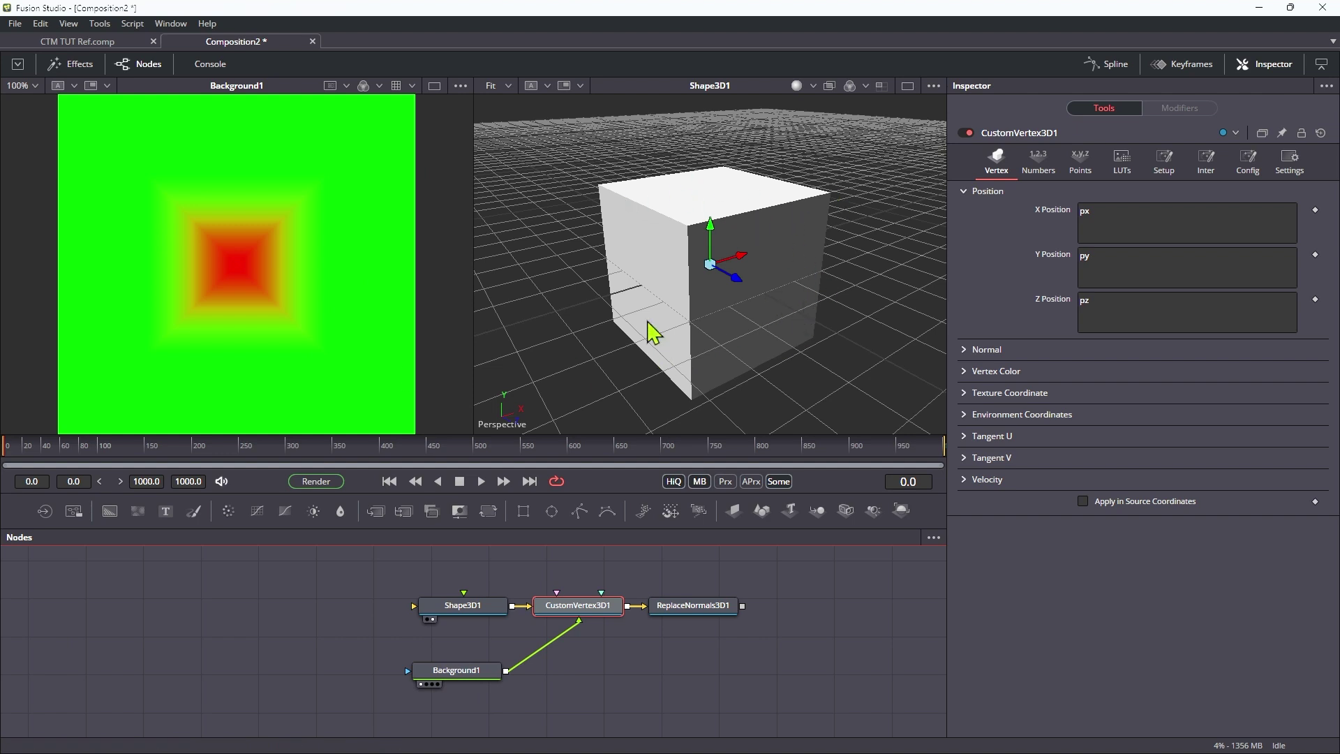
- Enter the expression getr1d(tu, tv) in Intermediate 1 through 4 of CustomVertex3D1
click(1215, 166)
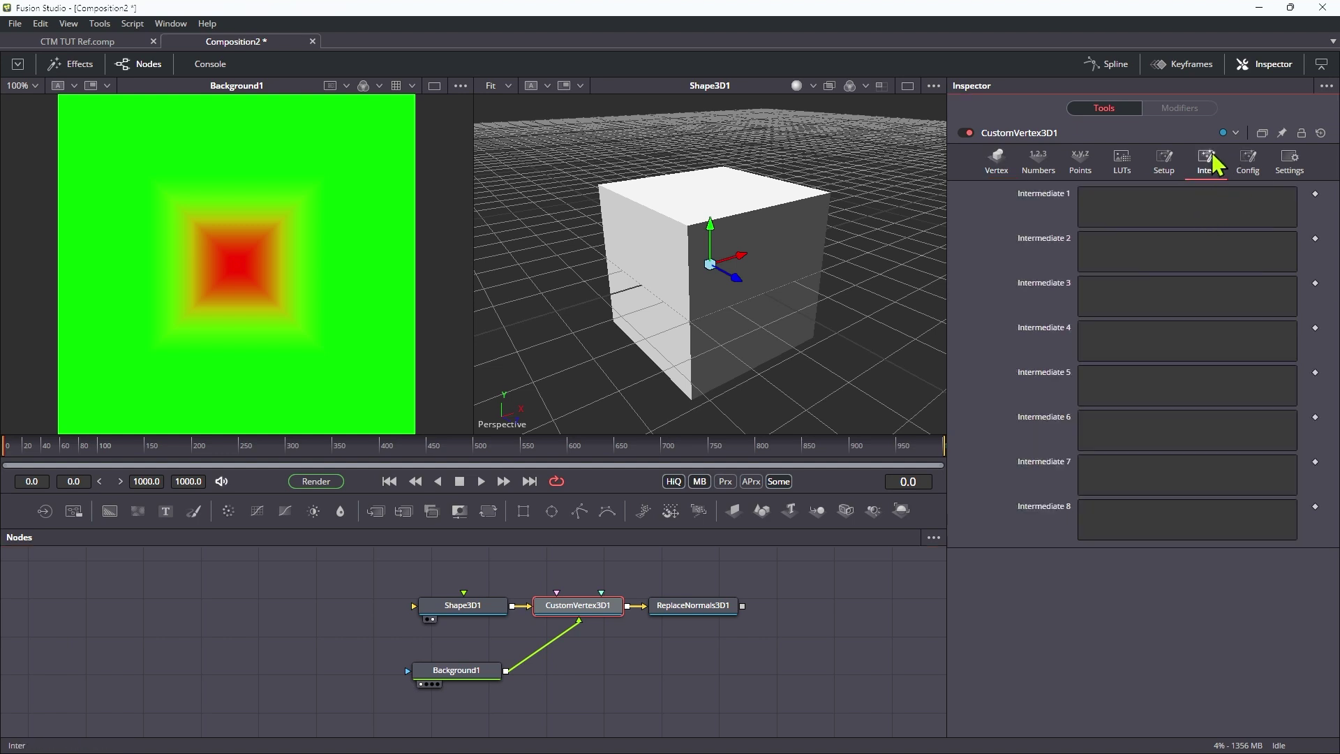
click(1145, 201)
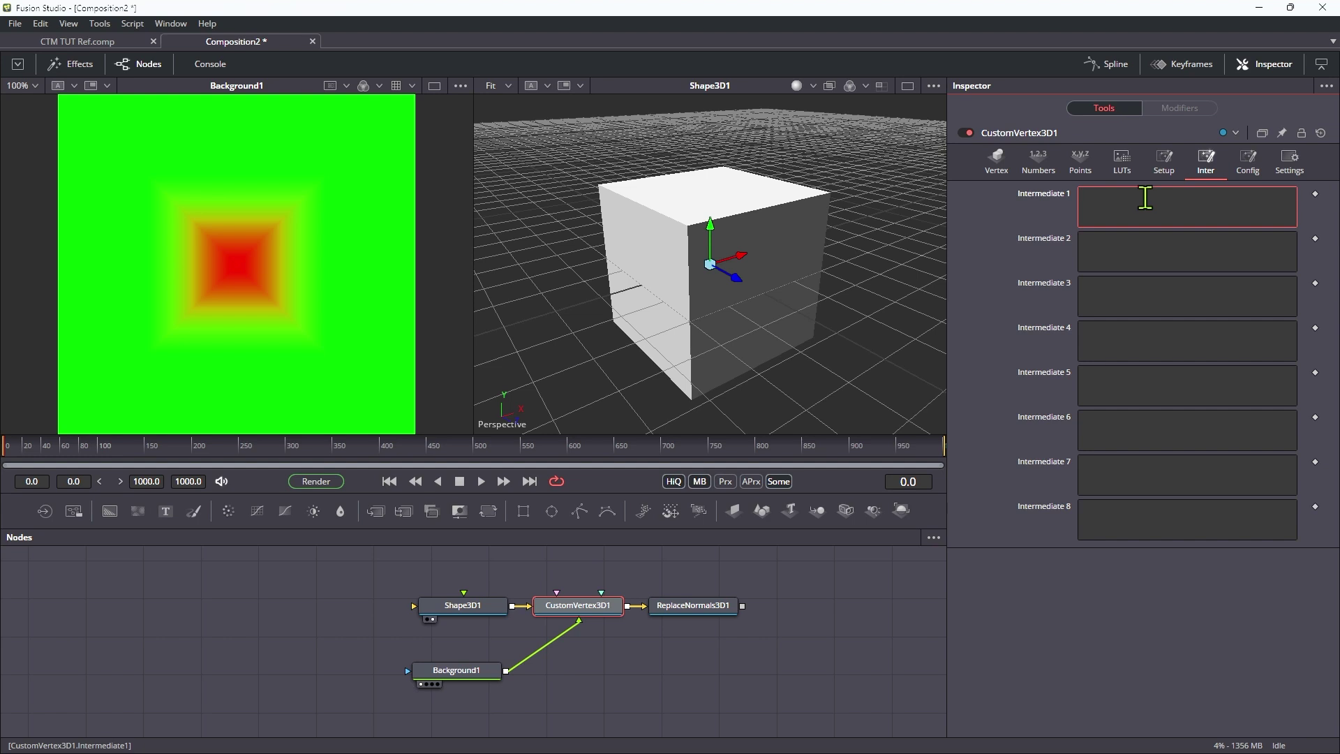
text(getr1d(tu, tv)
click(1121, 240)
text(getr1d(tu, tv))
click(1116, 312)
text(getr1d(tu, tv))
click(1153, 341)
text(getr1d(tu, tv))
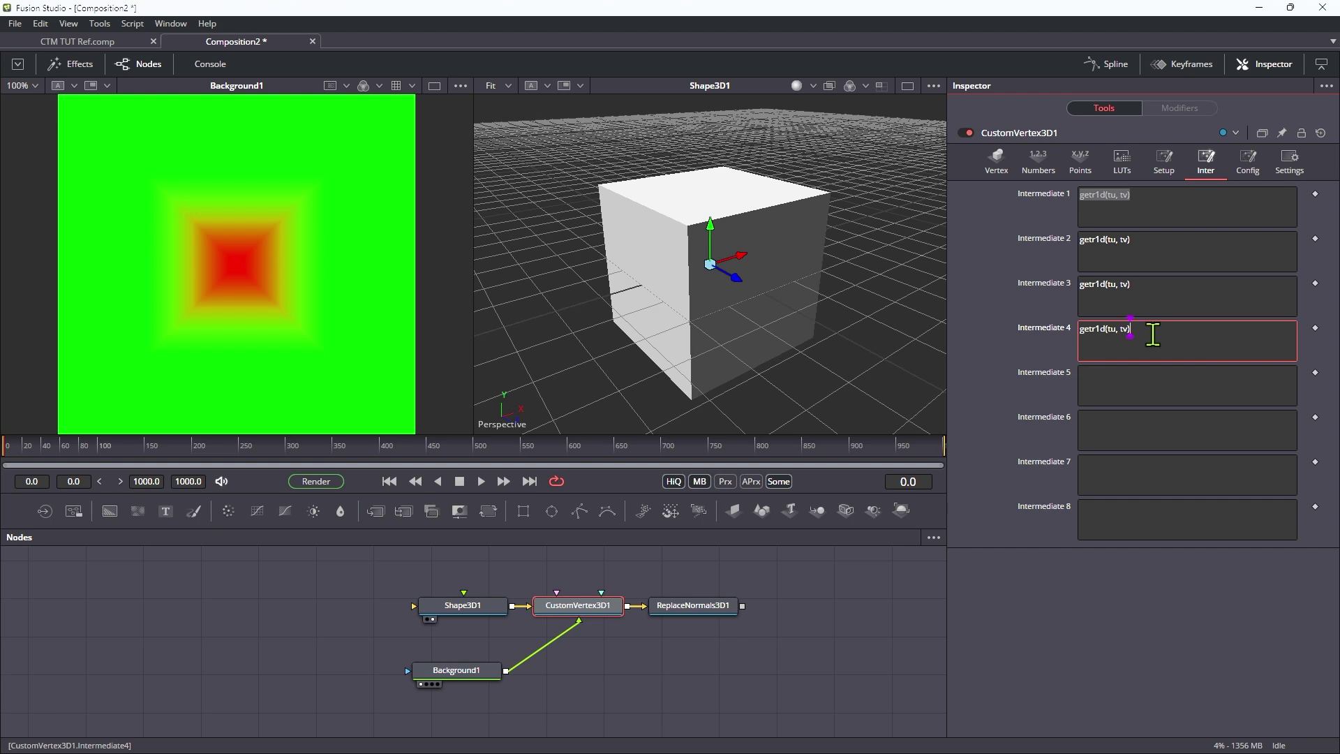
- Change Intermediate 2, 3 and 4 to getg1d(tu, tv), getb1d(tu, tv) and geta1d(tu, tv)
click(1096, 237)
key(BackSpace)
text(g)
click(1096, 285)
key(BackSpace)
text(b)
click(1097, 330)
key(BackSpace)
text(a)
click(1180, 213)
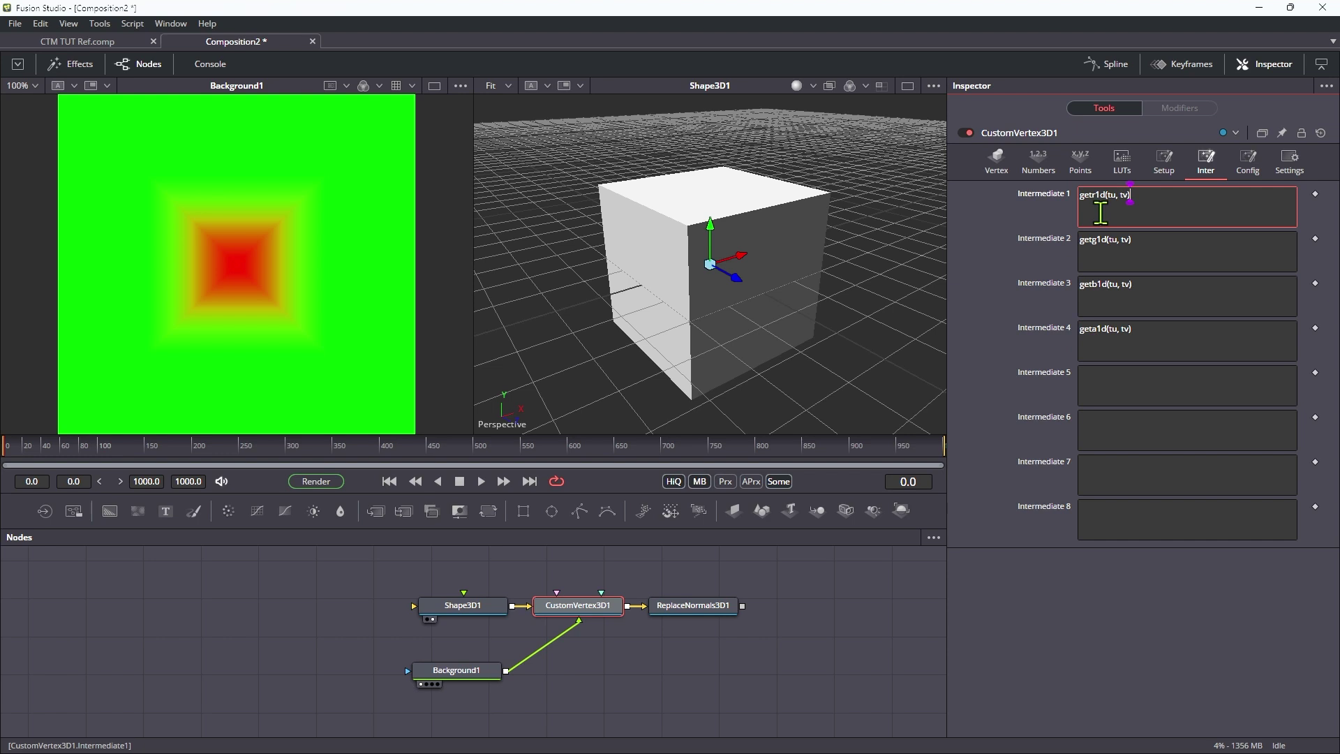
- Set the red, green and blue vertex colors to i1, i2 and i3, and show ReplaceNormals3D1 in the 3D viewer
click(996, 162)
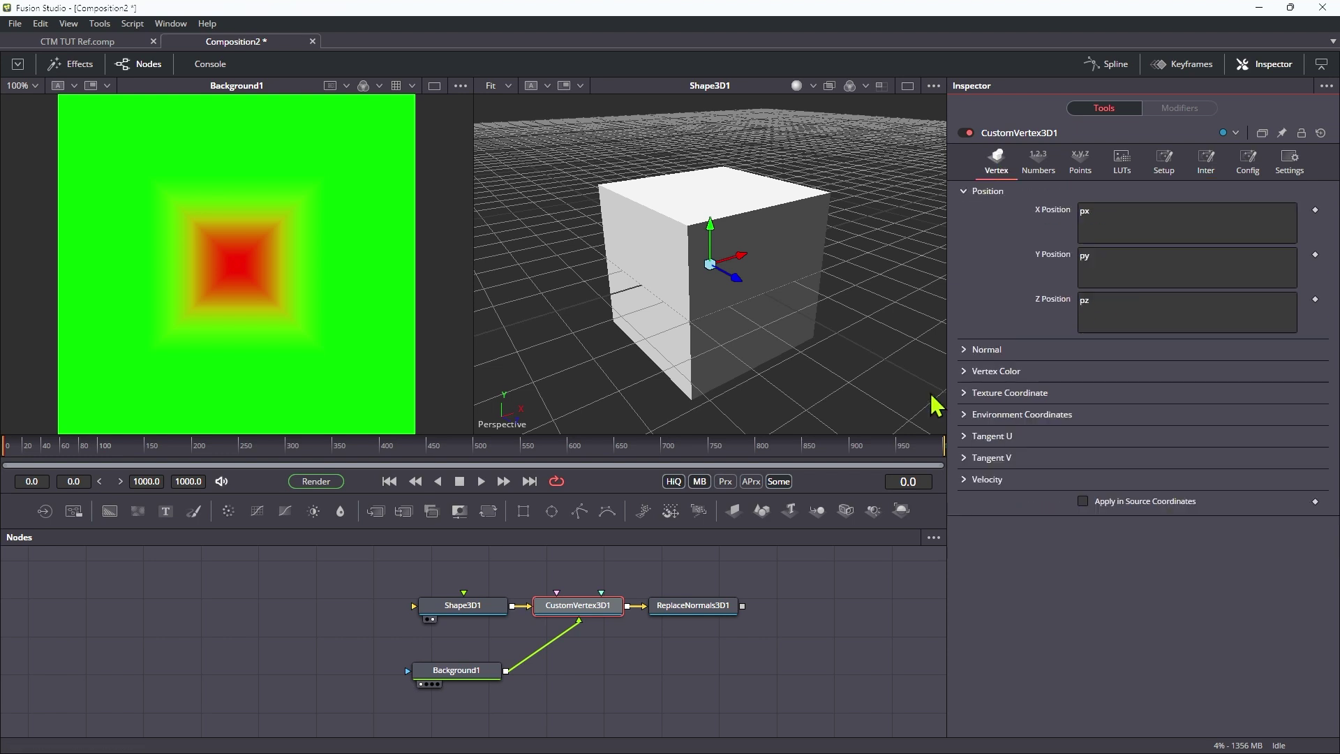
click(966, 372)
double_click(1143, 464)
text(i2)
double_click(1130, 489)
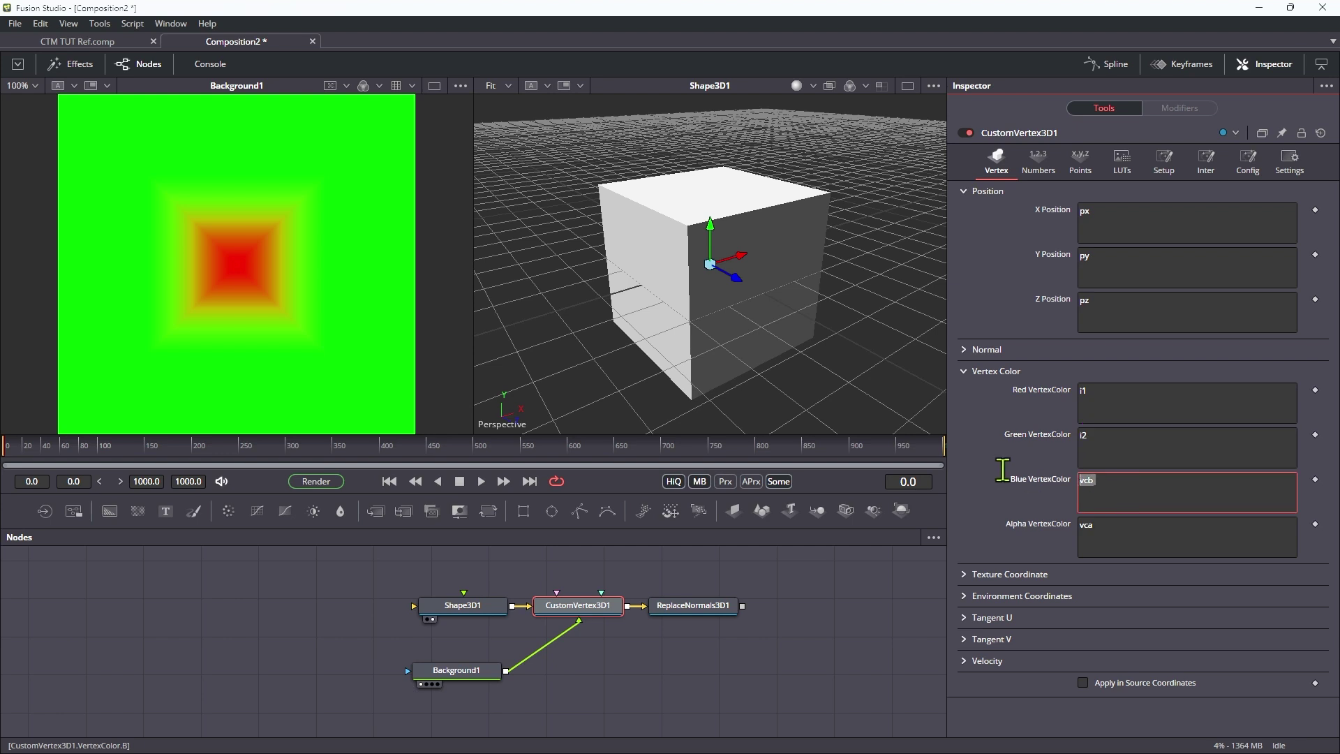
text(i3)
click(660, 619)
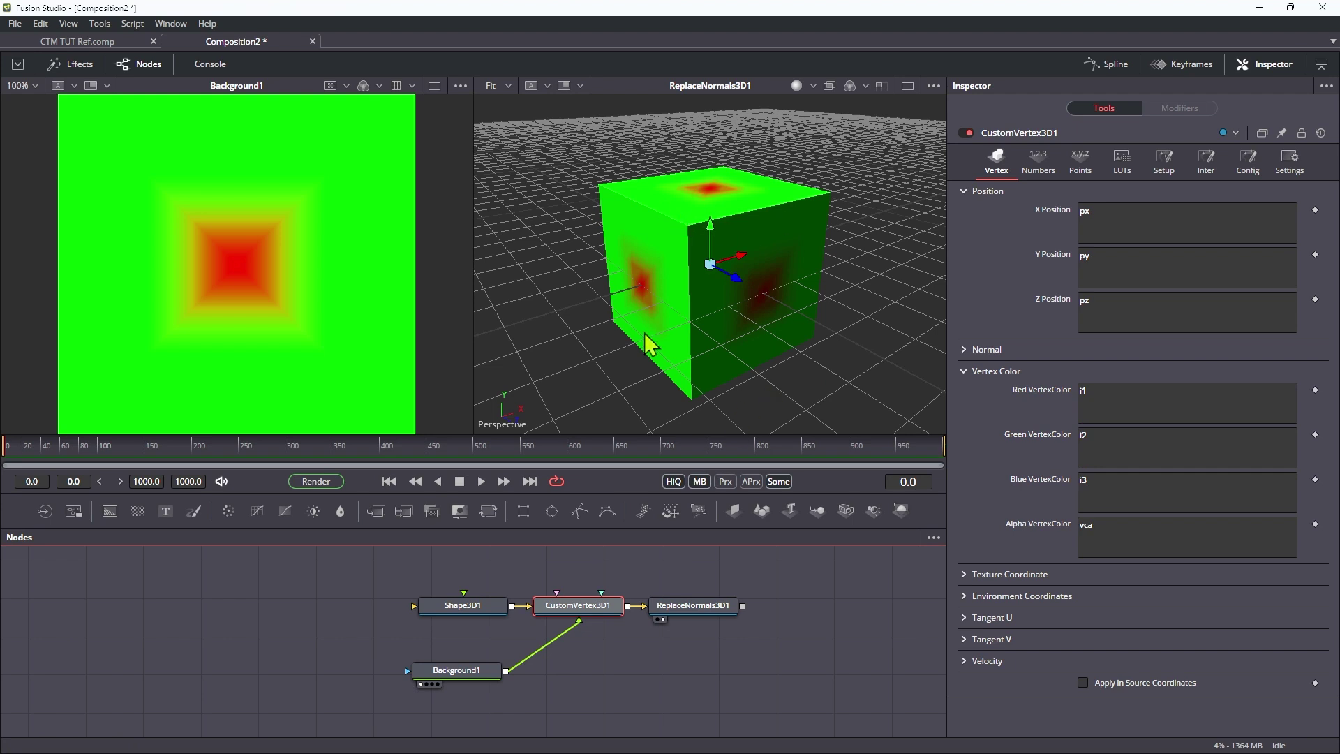
drag(701, 347, 786, 347)
- Rearrange the node graph with Shape3D1, CustomVertex3D1 and ReplaceNormals3D1 in a row and Background1 beneath the Custom Vertex node
drag(491, 606, 389, 571)
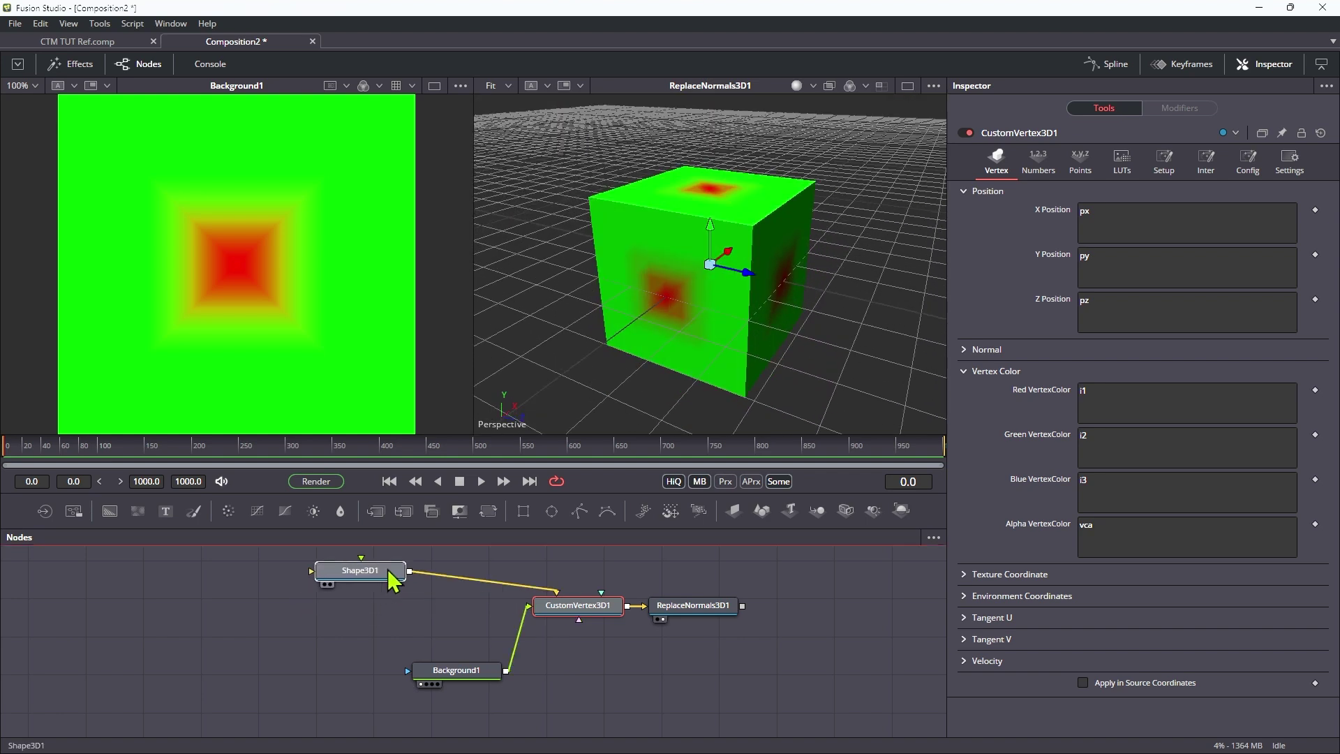
drag(455, 673, 557, 684)
drag(579, 605, 555, 578)
drag(689, 617, 694, 597)
click(691, 584)
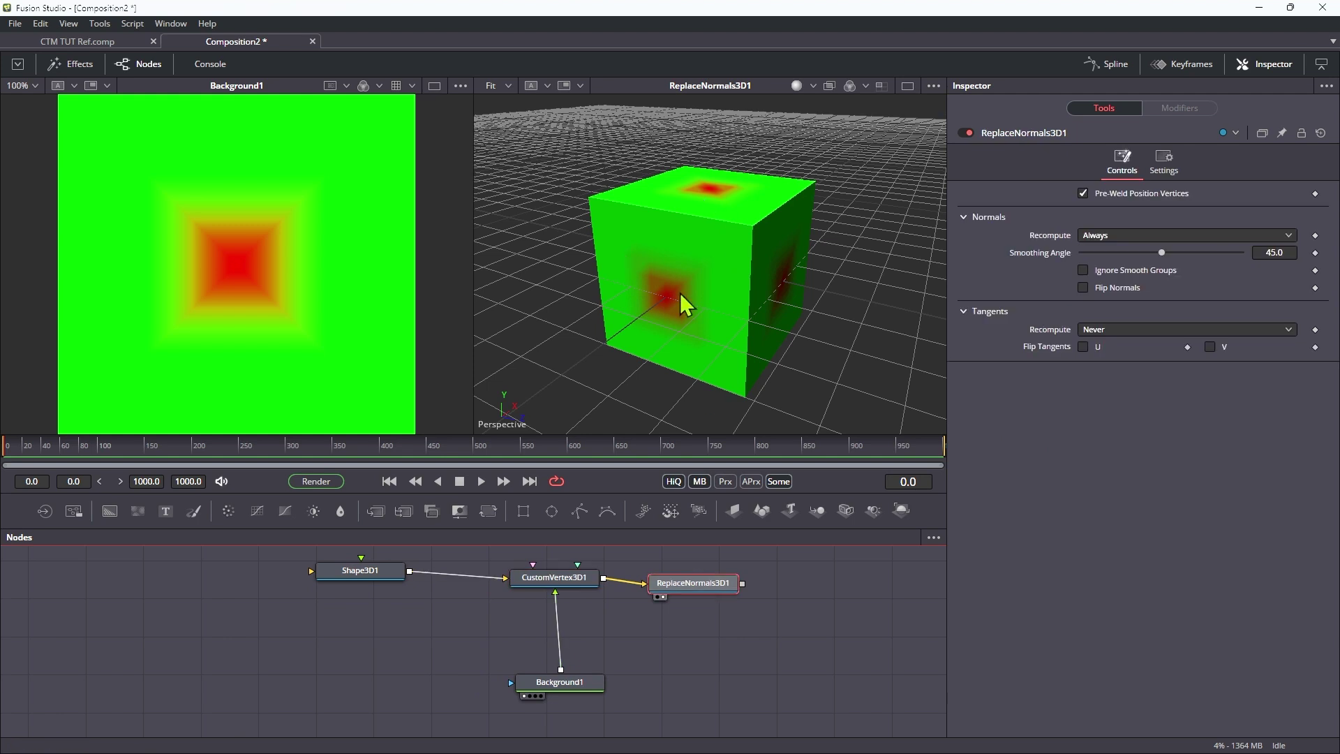
drag(737, 591, 747, 585)
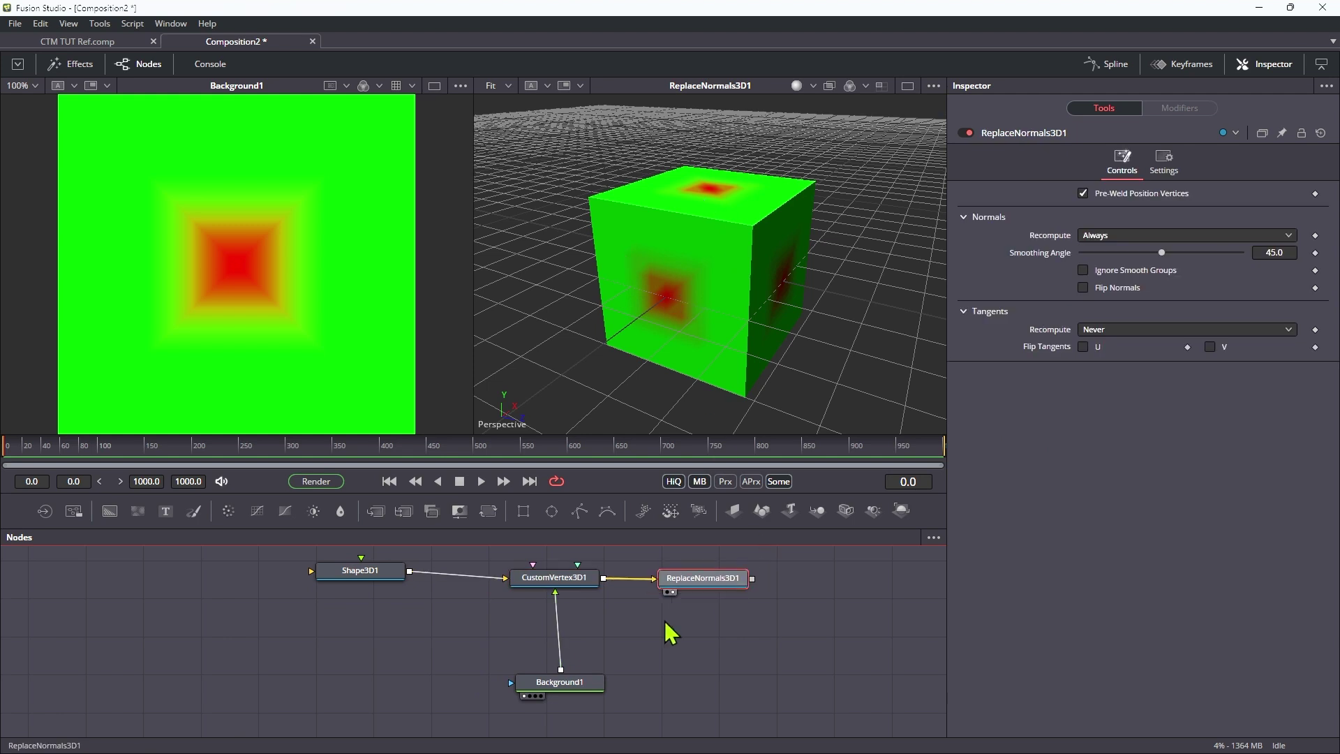
drag(571, 695, 572, 657)
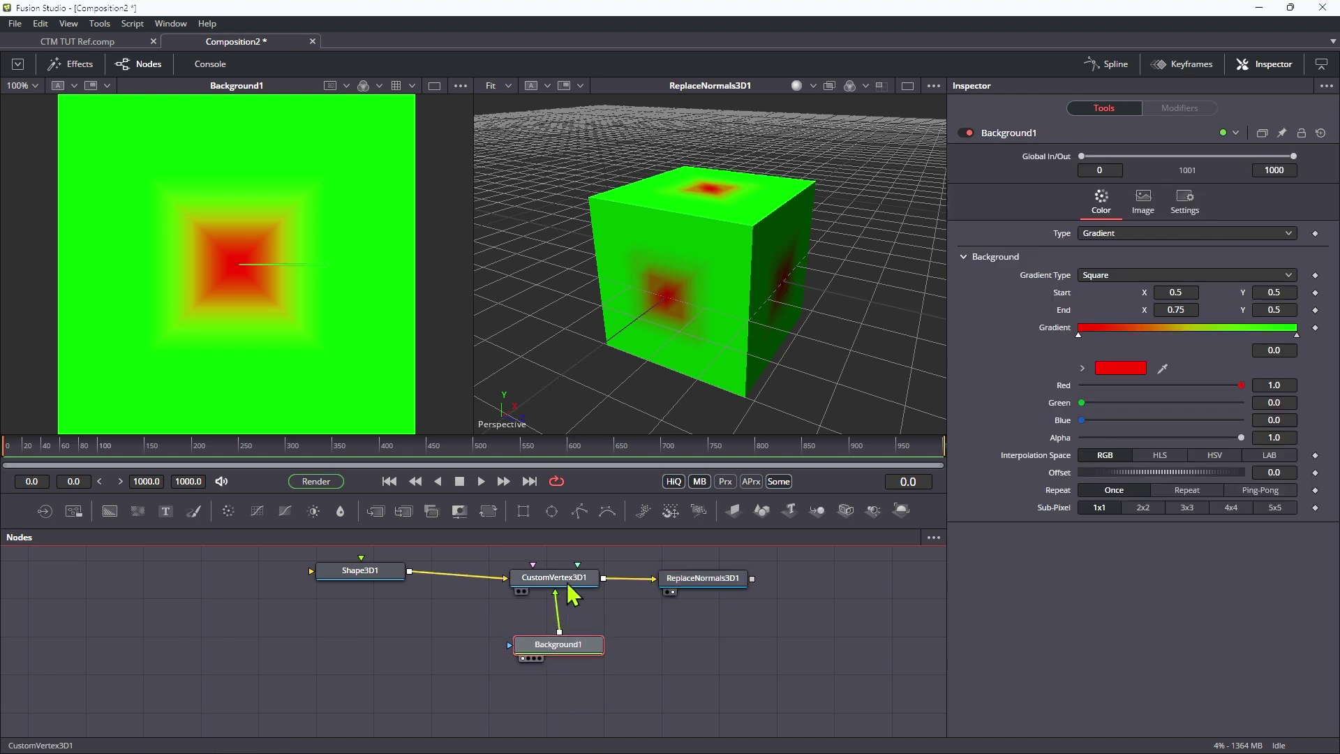
click(573, 595)
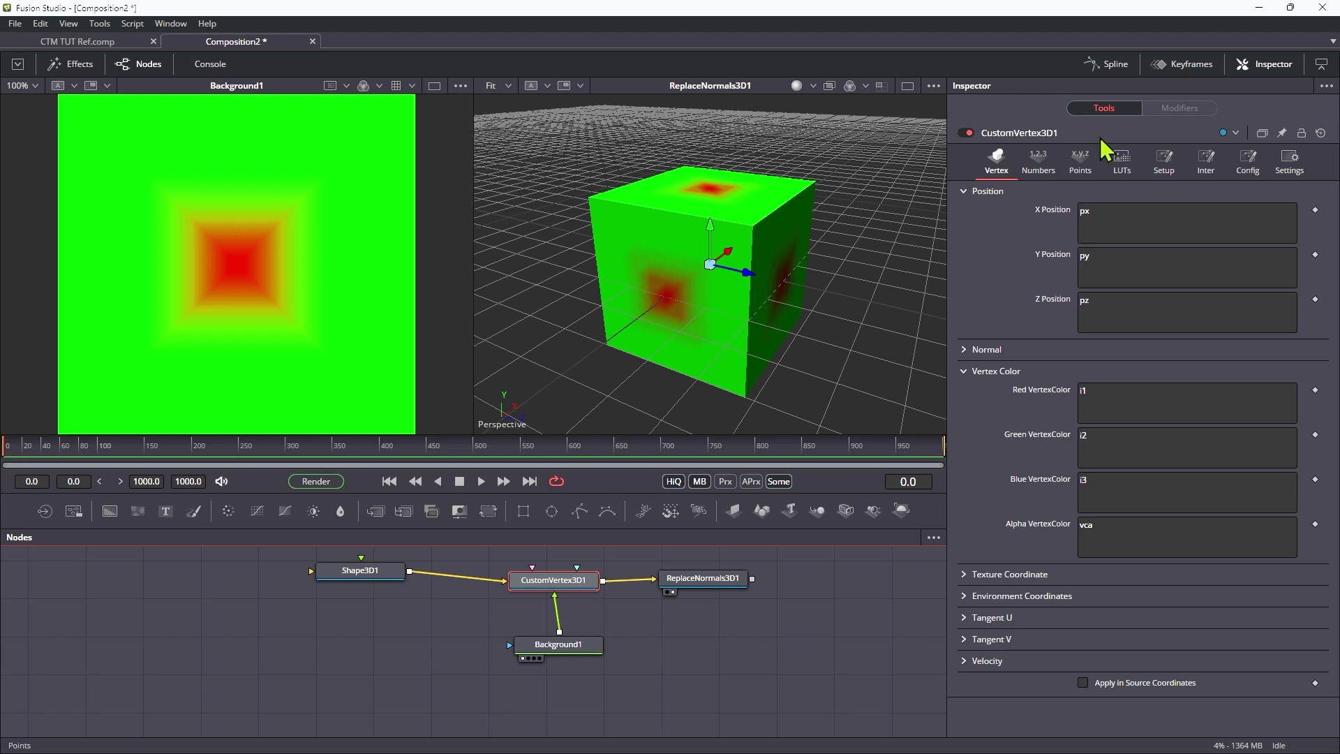
click(558, 644)
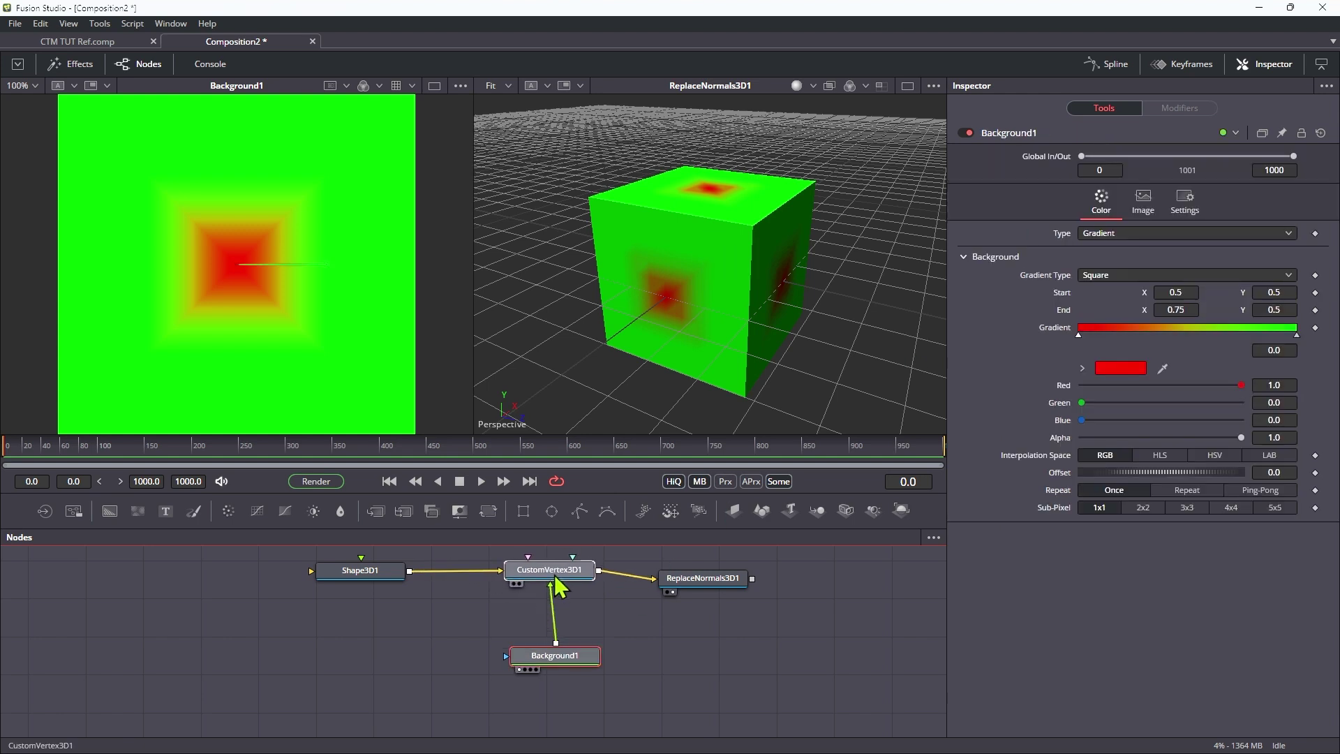
- Restore CustomVertex3D1's red, green and blue vertex color expressions to vcr, vcg and vcb
click(555, 577)
double_click(1104, 392)
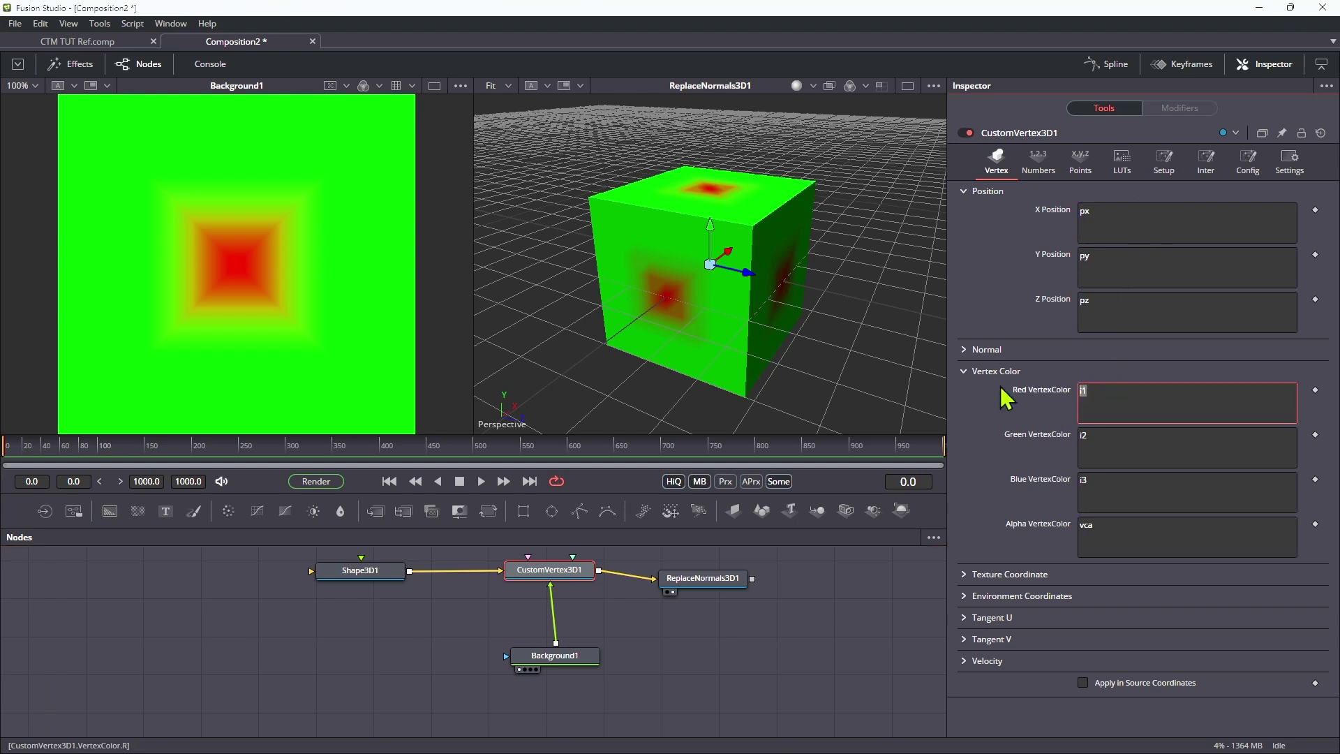
text(vcr)
key(Tab)
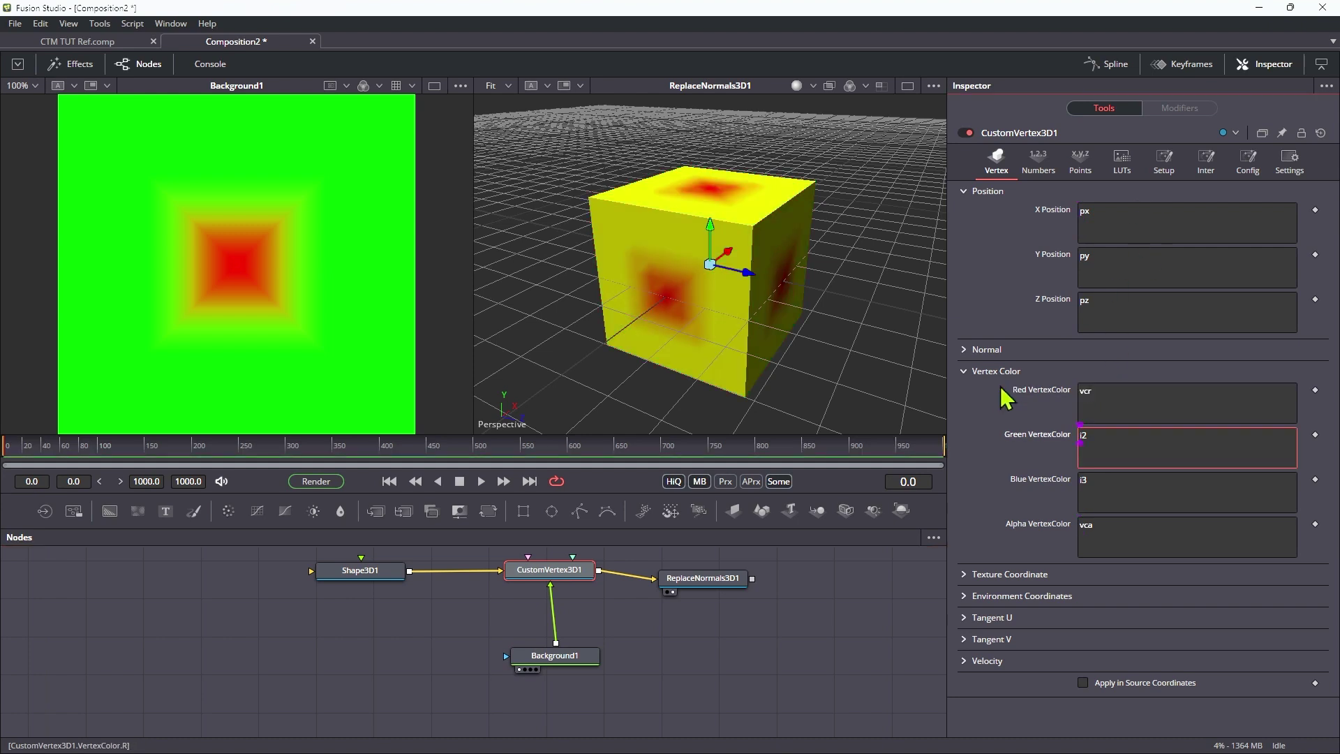
text(vcg)
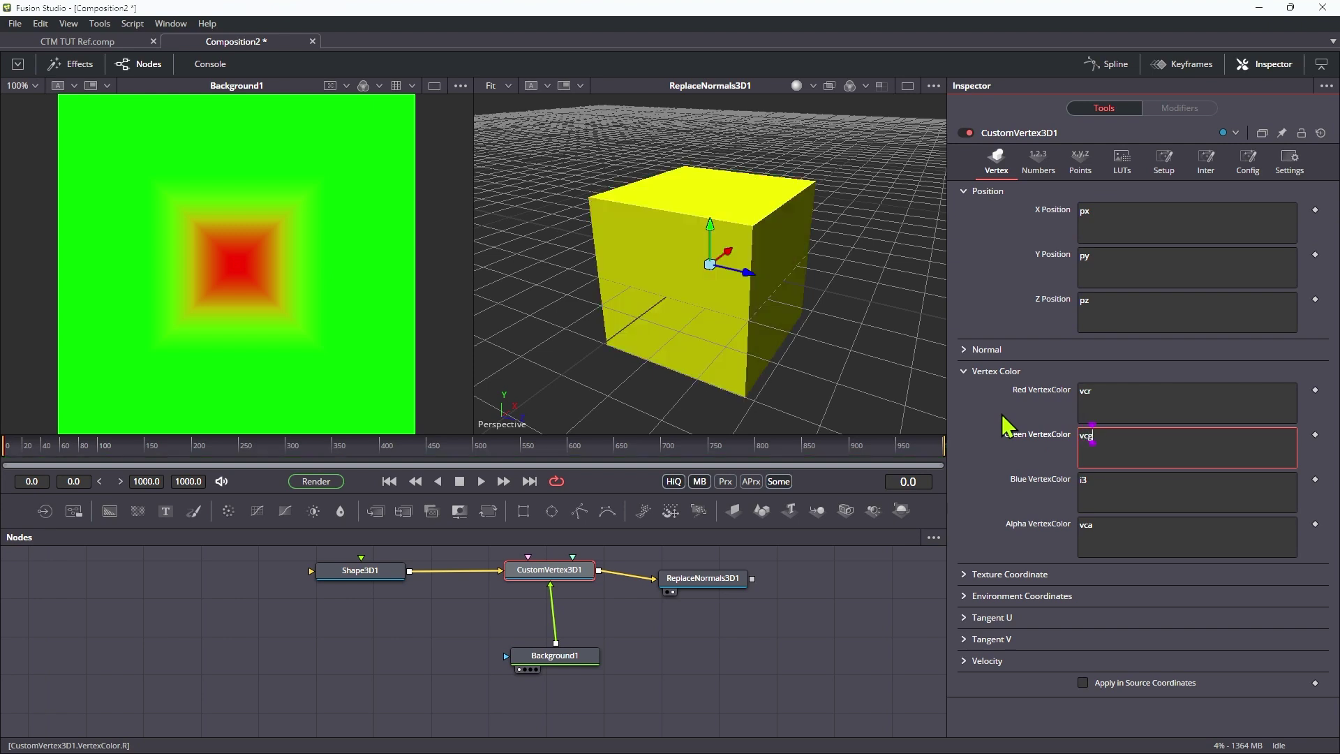
key(Tab)
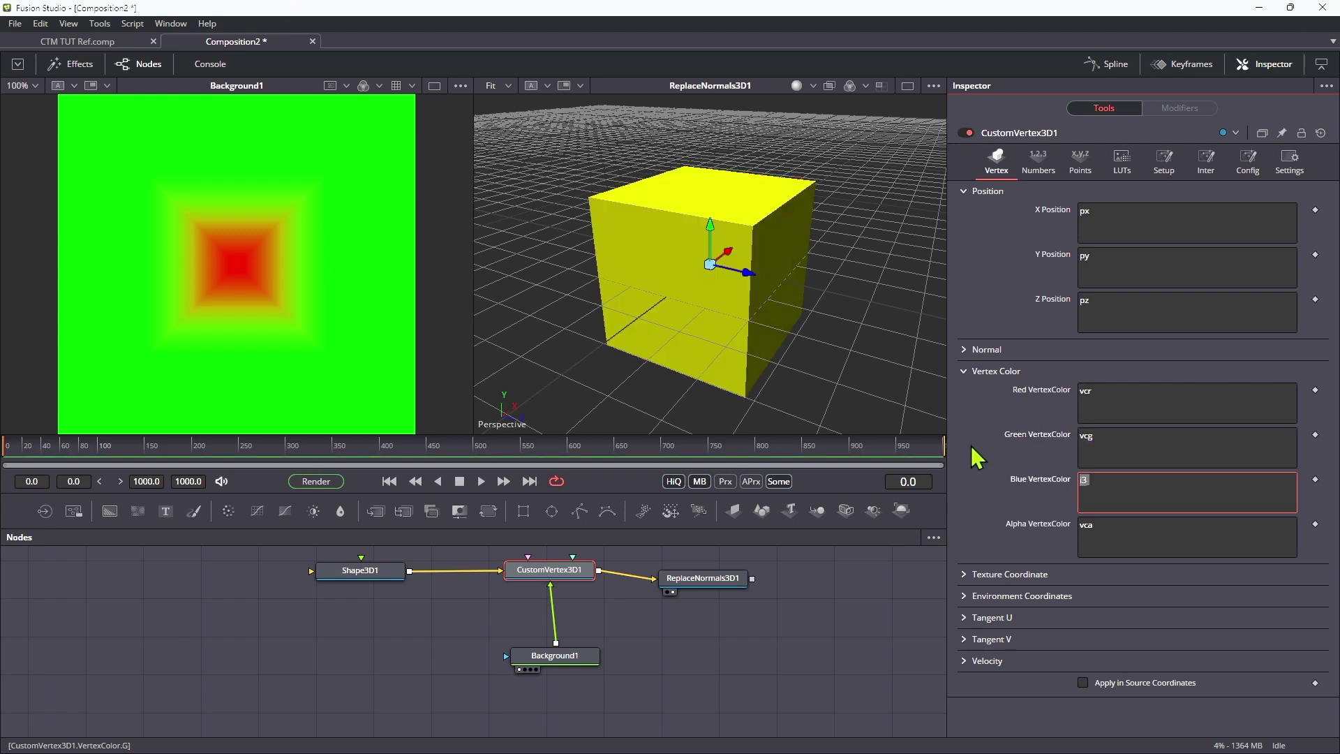
text(vcb)
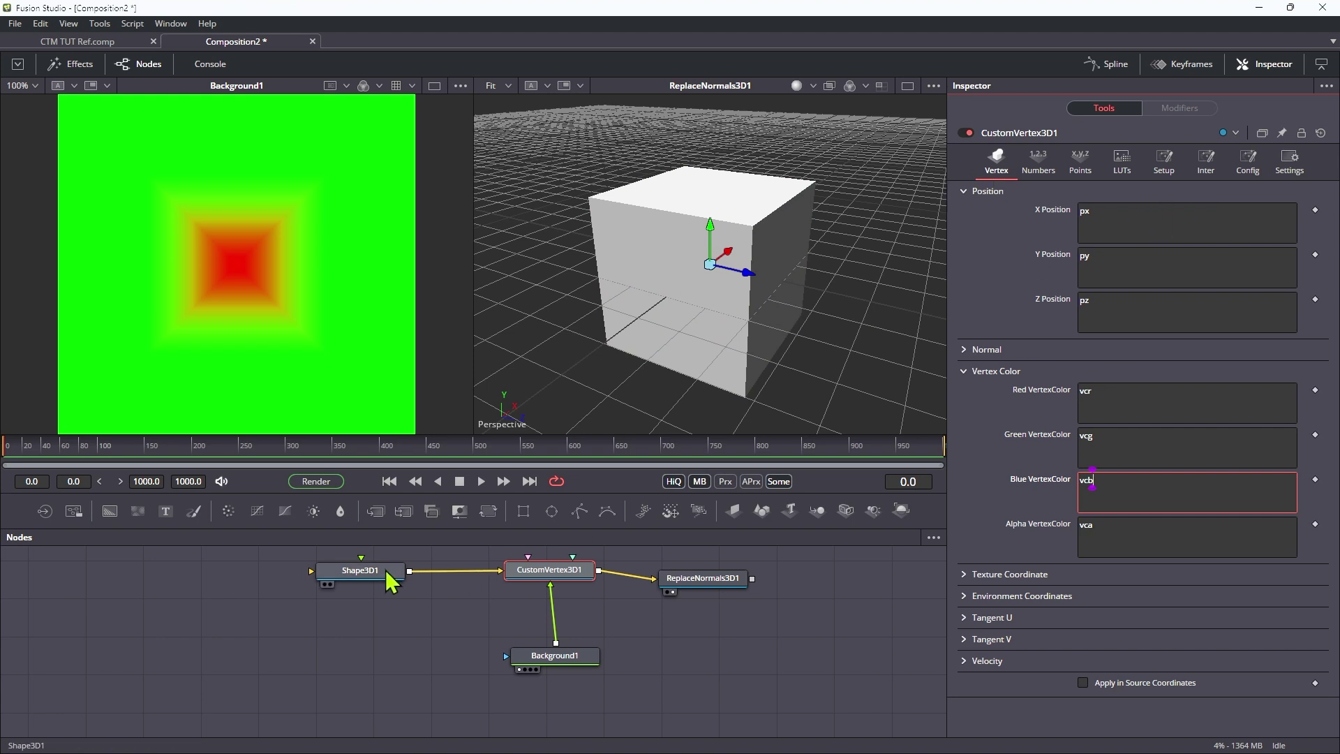
- Insert a UVMap 3D node between Shape3D1 and CustomVertex3D1 and fit its planar Y-oriented projection to the cube
drag(389, 583, 364, 581)
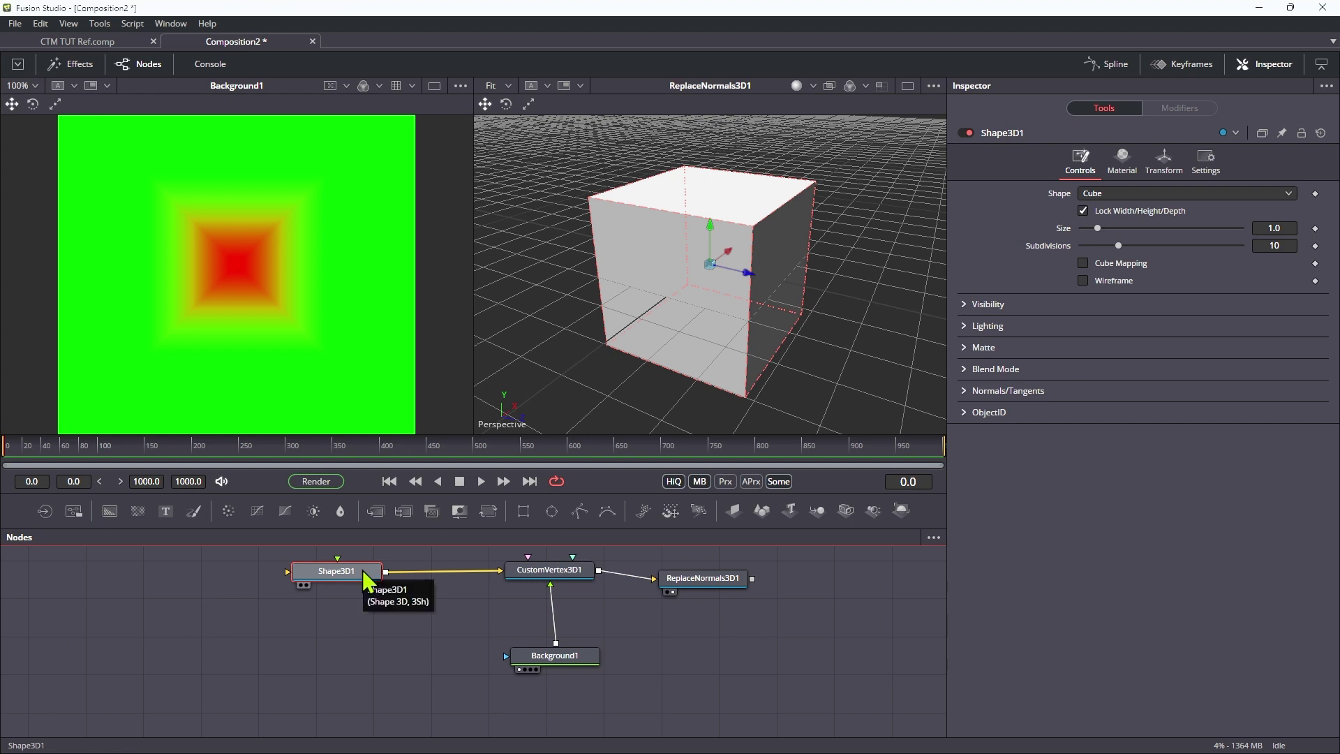
key(shift+space)
text(uv)
key(Return)
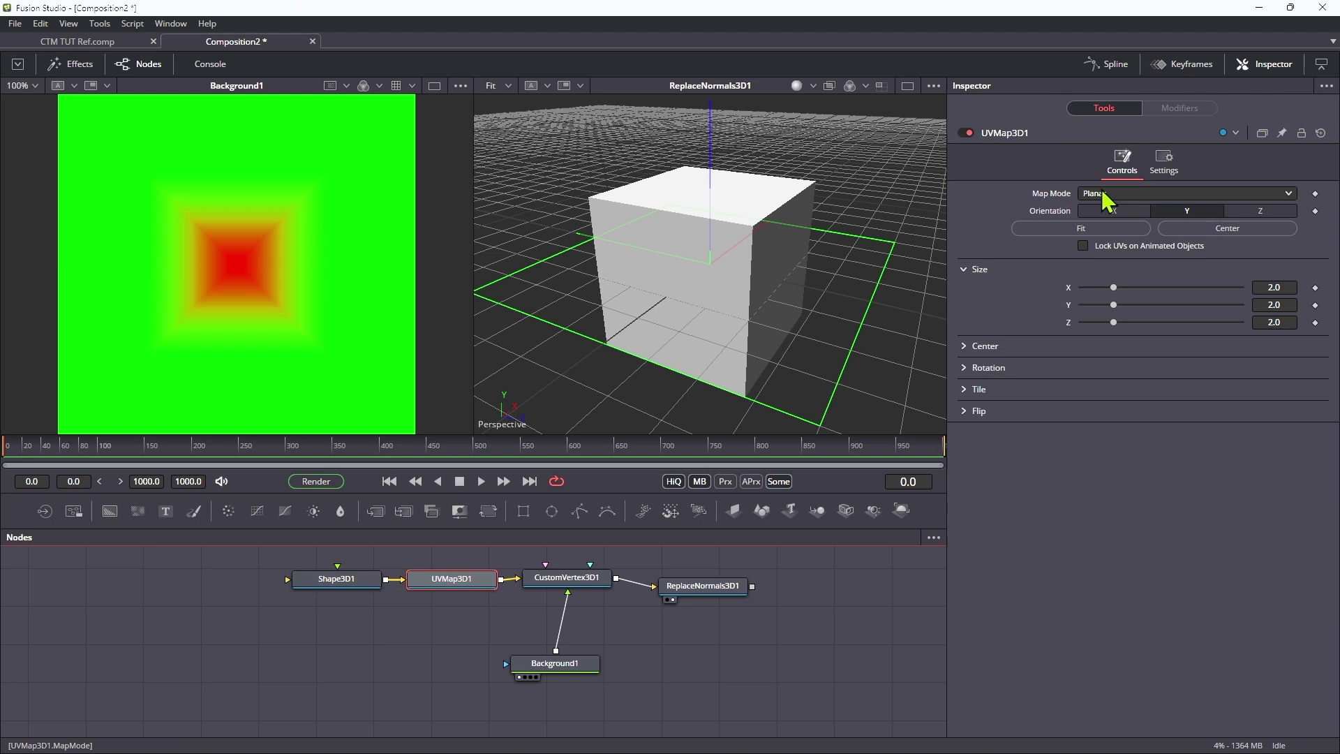
click(1077, 233)
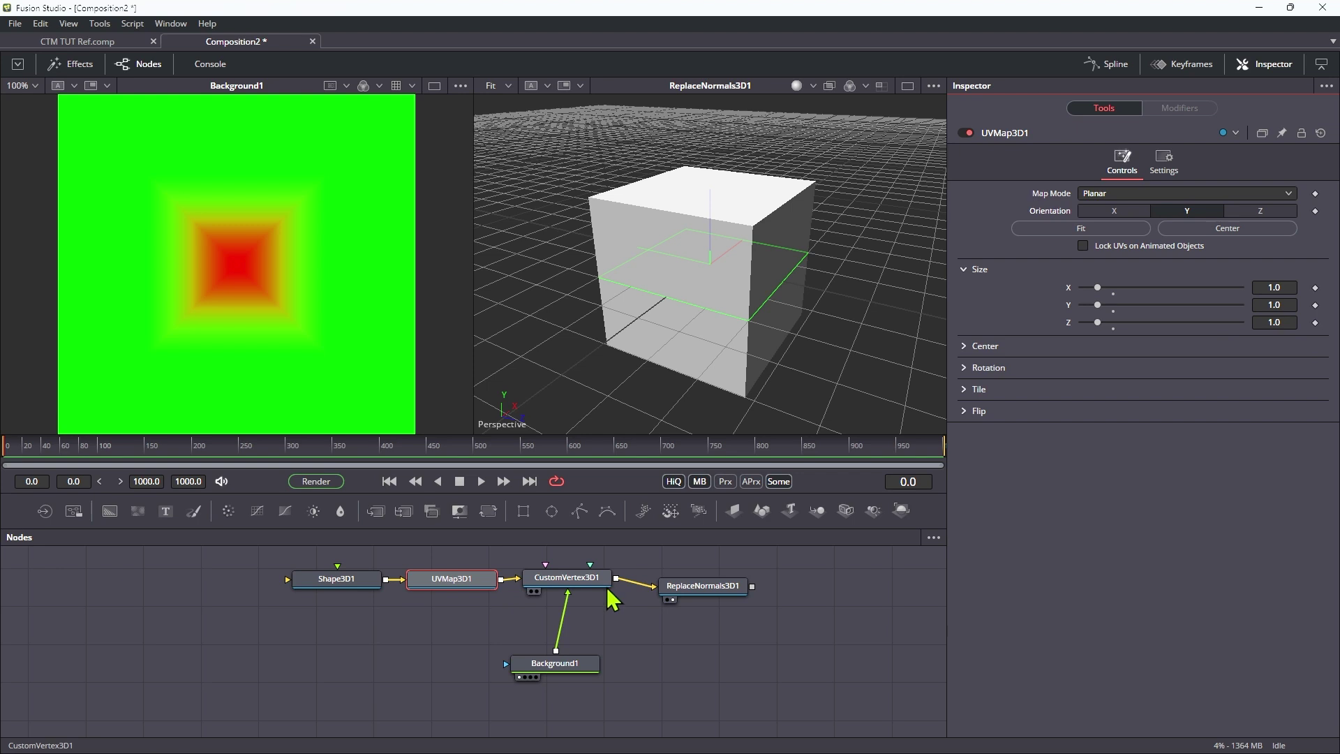
- Set CustomVertex3D1's Y Position expression to if(py>.45, py+(2*i1), py)
drag(559, 582, 748, 365)
drag(707, 588, 718, 225)
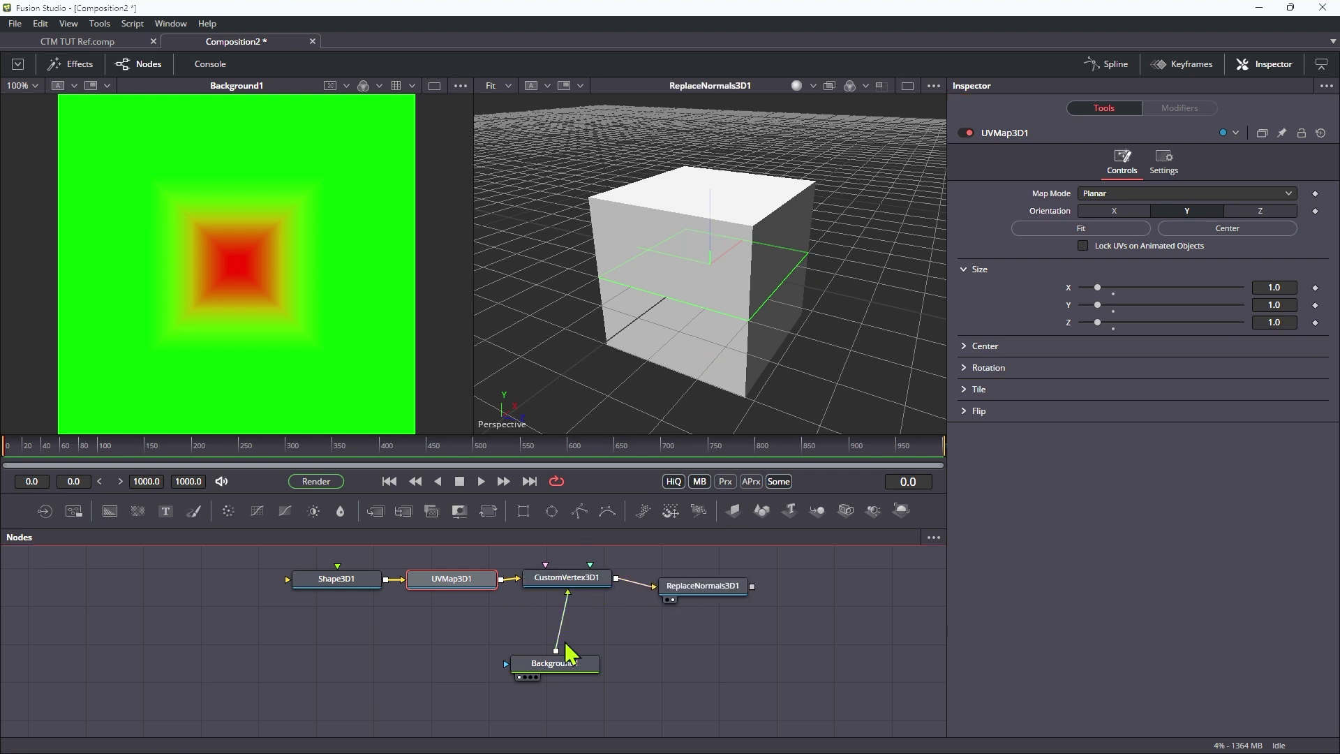
click(566, 579)
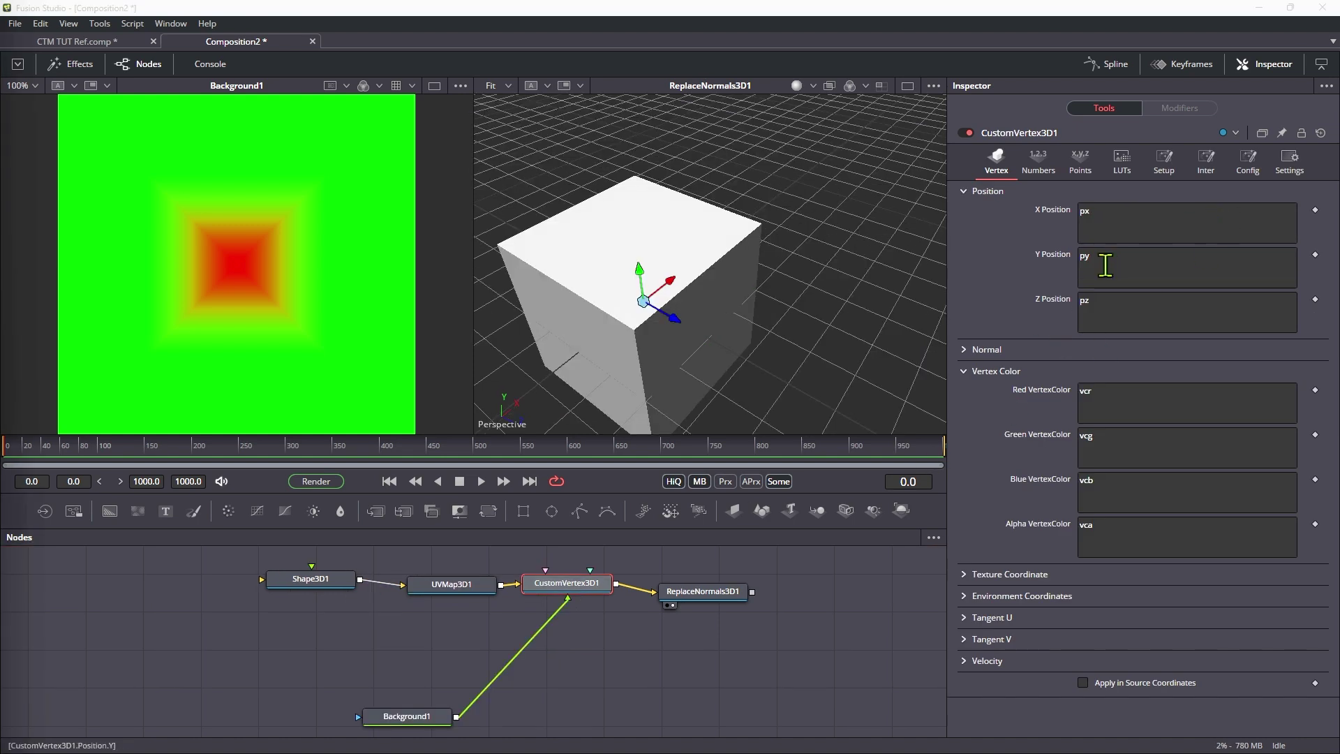
click(1124, 261)
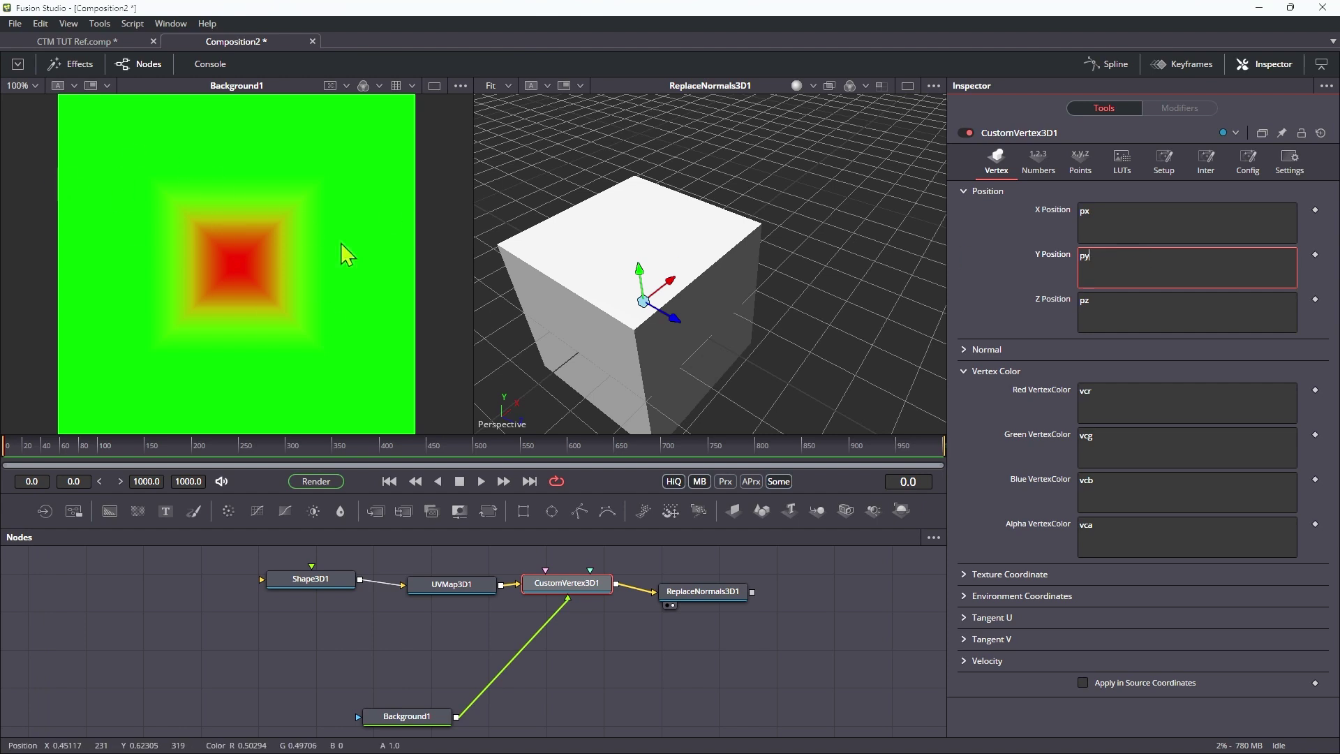
double_click(1140, 255)
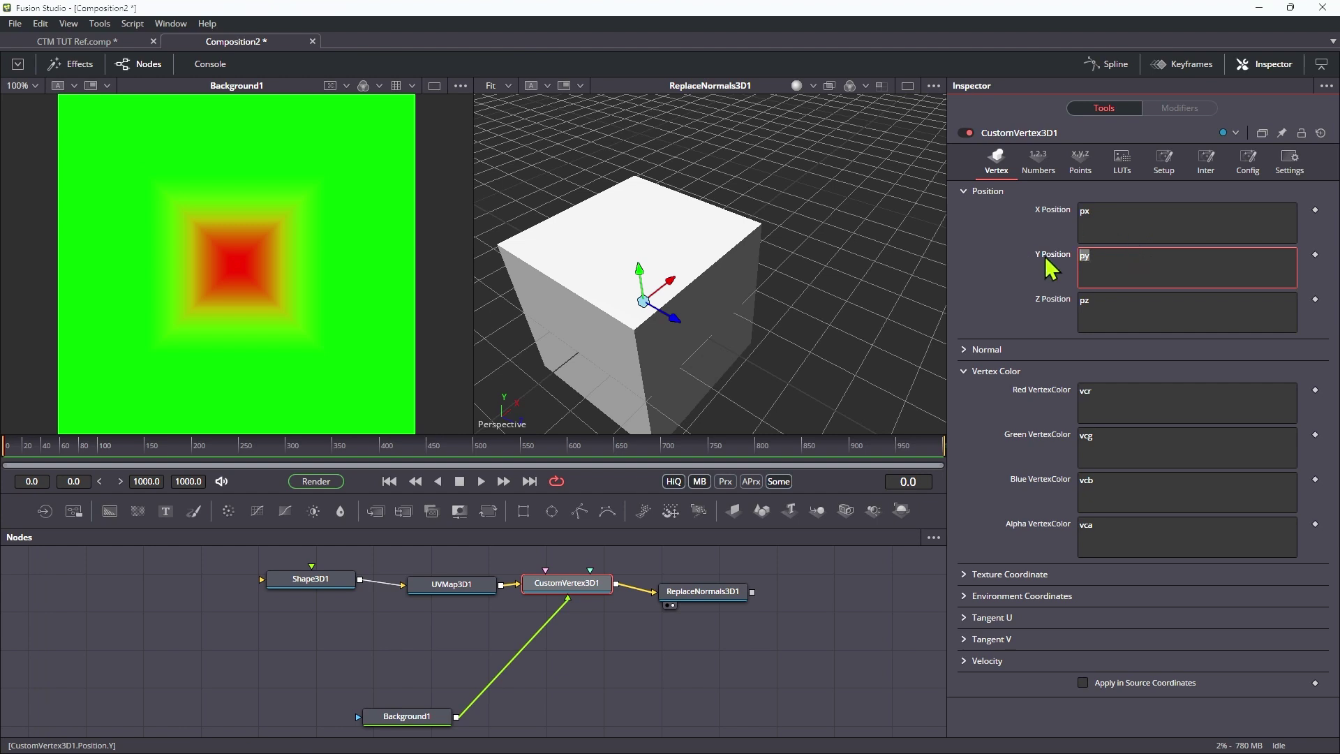
text(if()
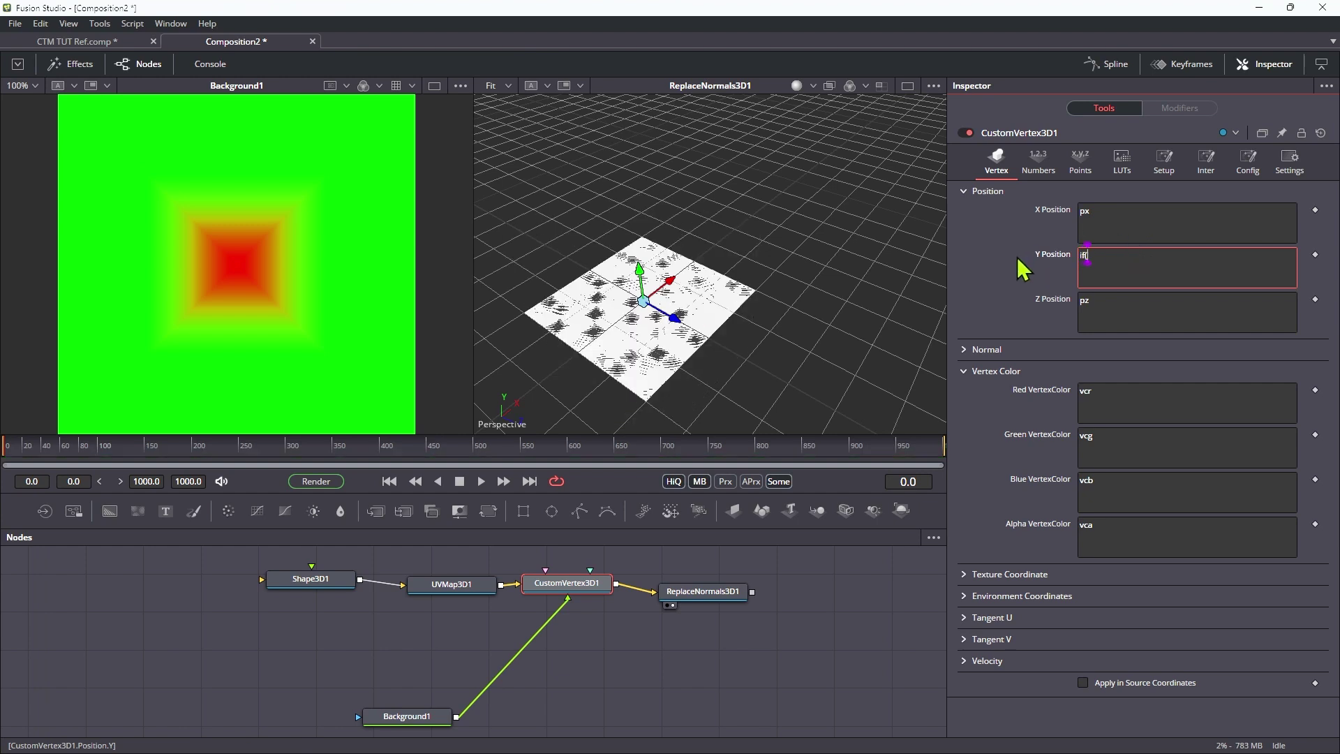
text(py)
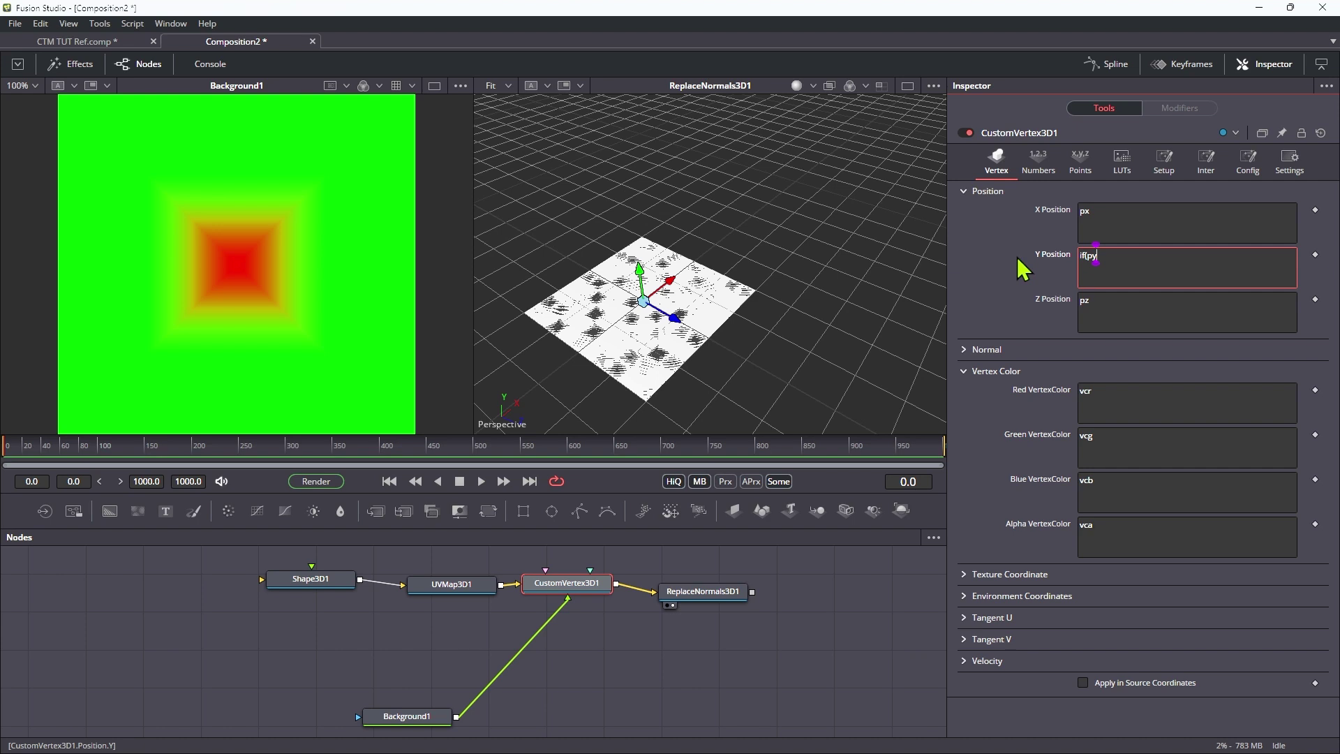
text(>.45, p)
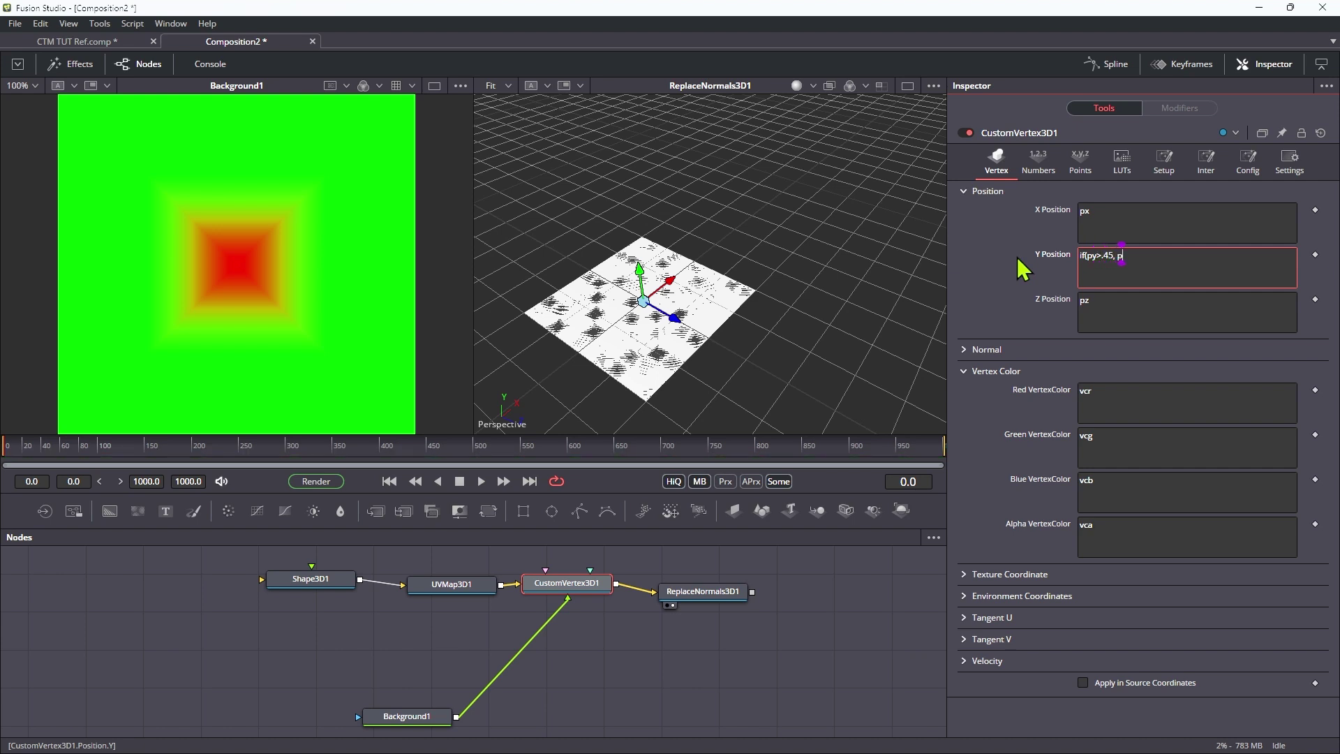
text(y+(2*)
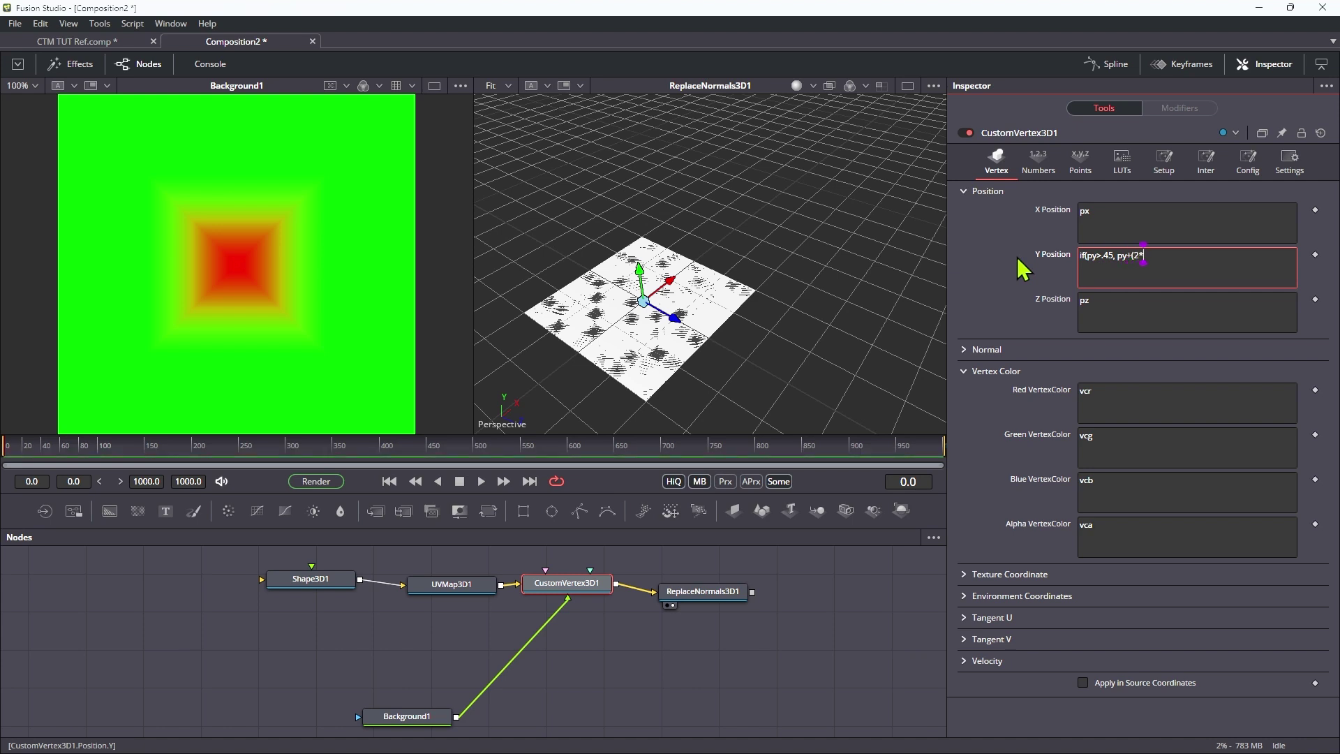
text((1))
text(),)
text( py))
- Set Shape3D1's Subdivisions to 75 and switch to a single view of the 3D model
click(699, 329)
scroll(665, 279, up, 5)
click(664, 274)
scroll(699, 279, down, 5)
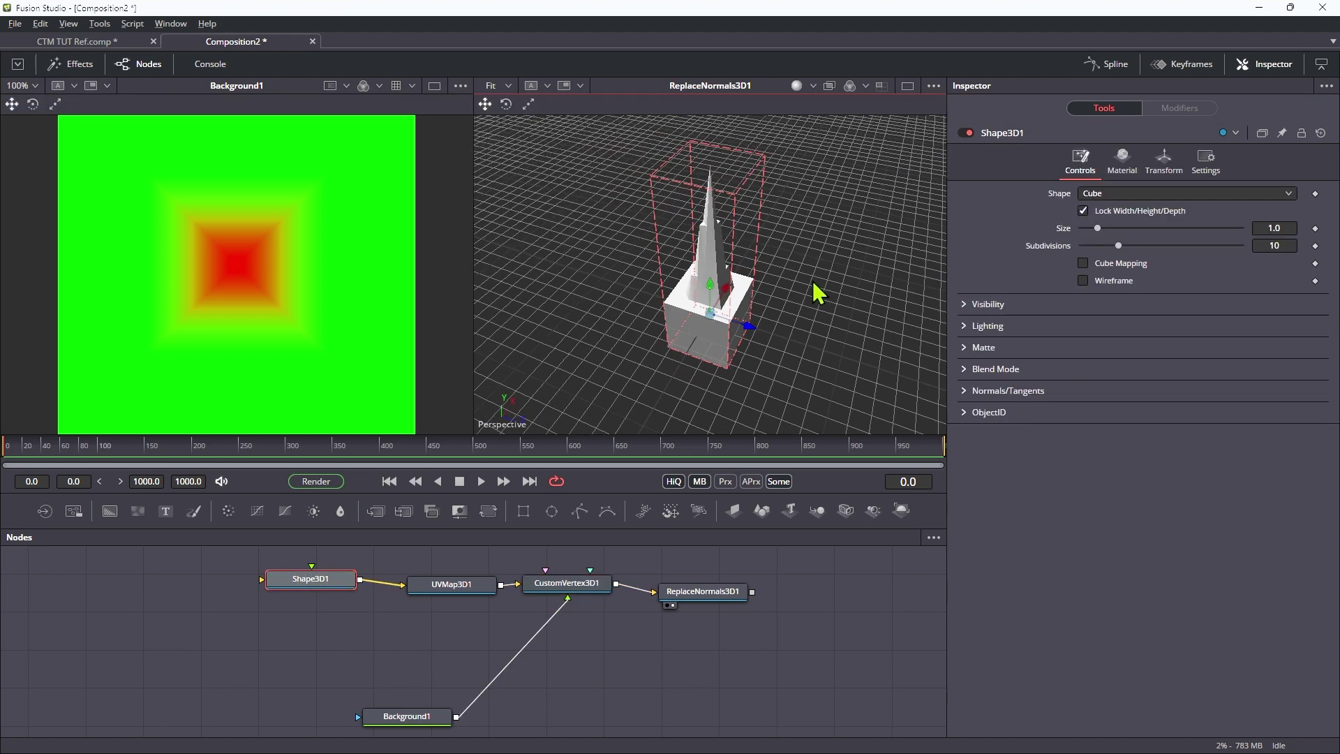
drag(739, 271, 780, 273)
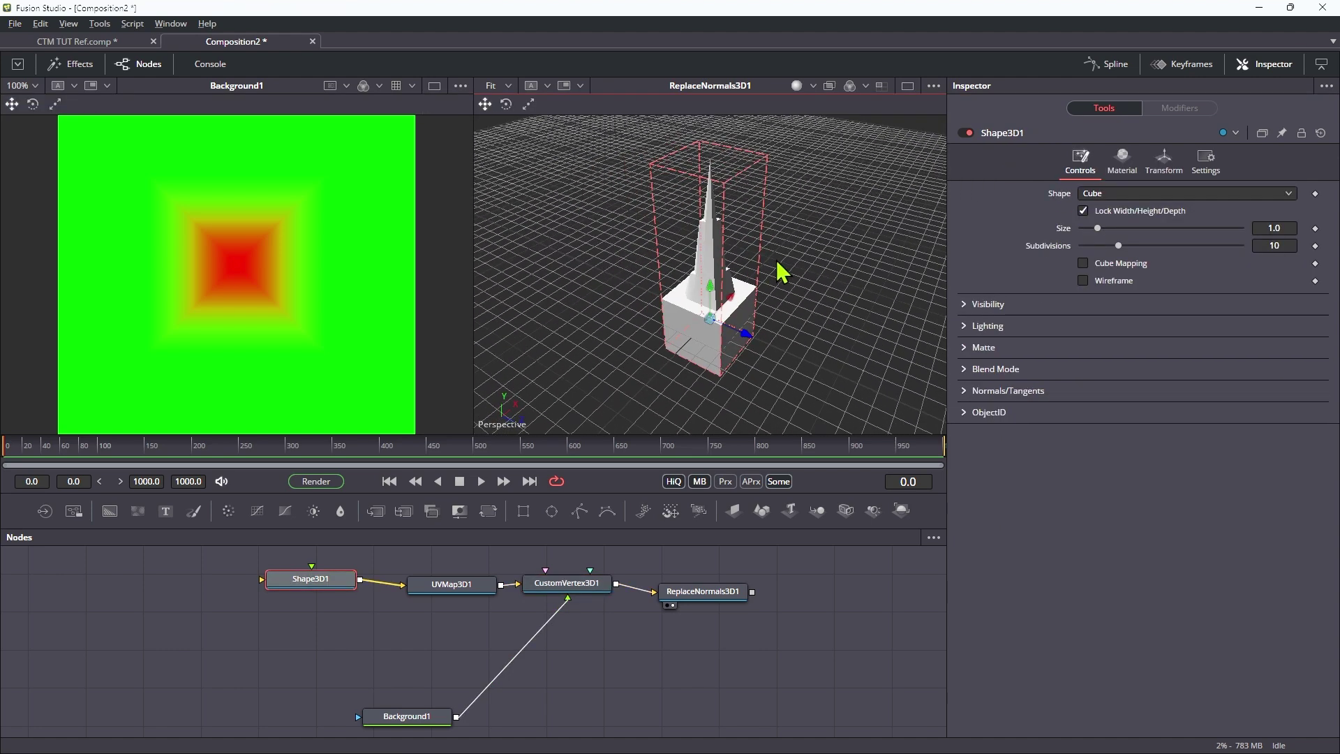
click(312, 579)
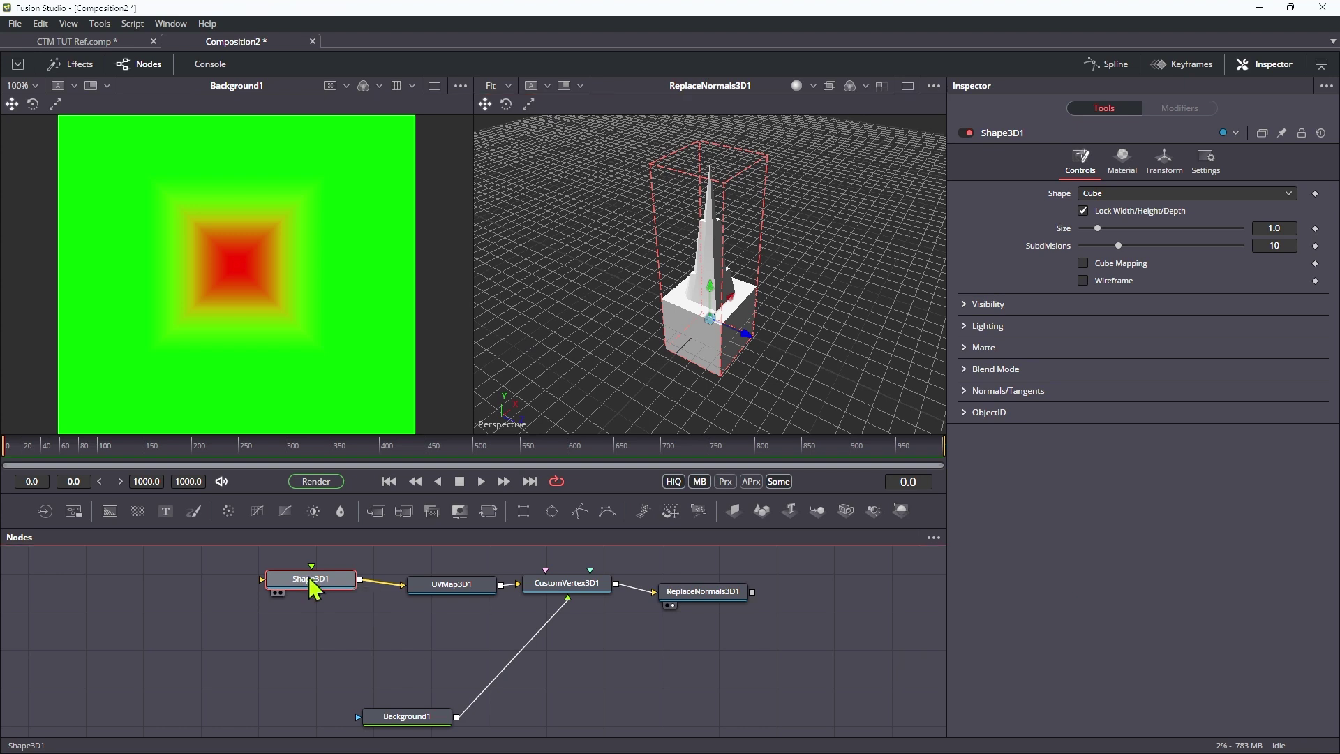
click(1276, 246)
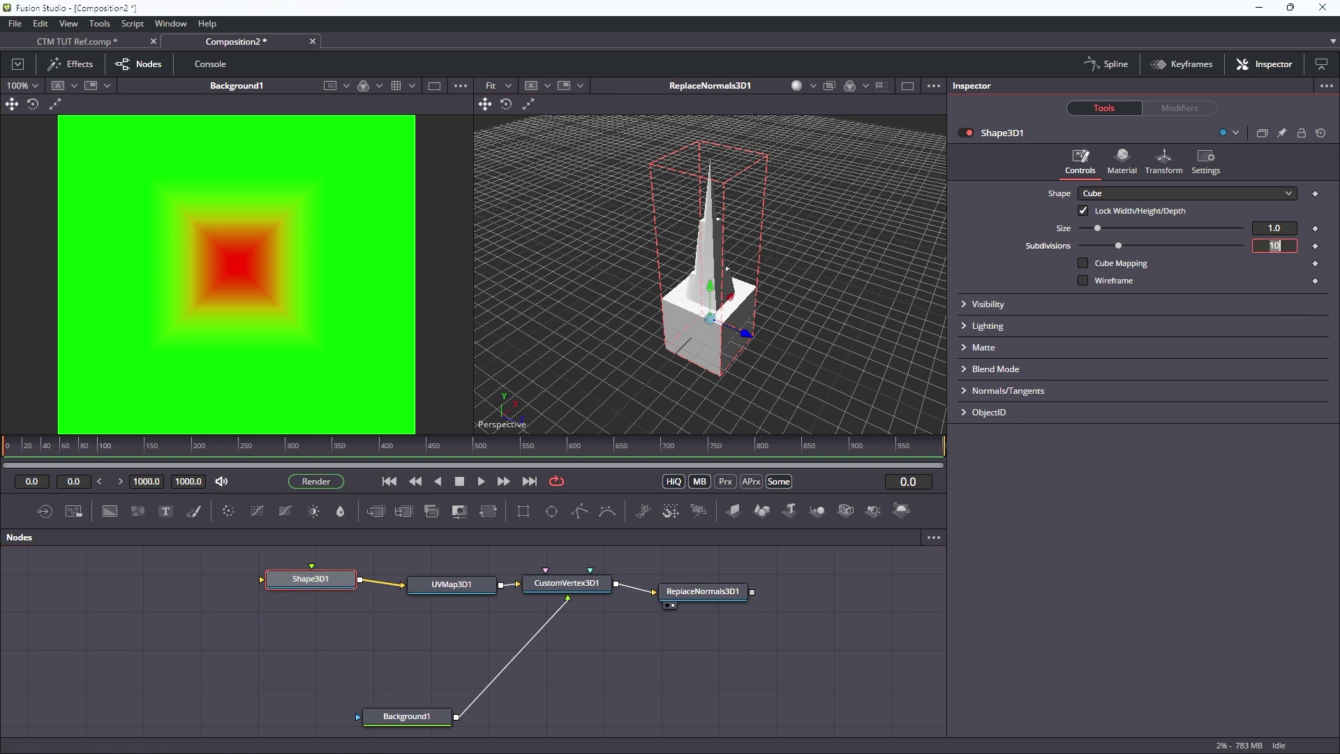
text(75)
key(shift+Tab)
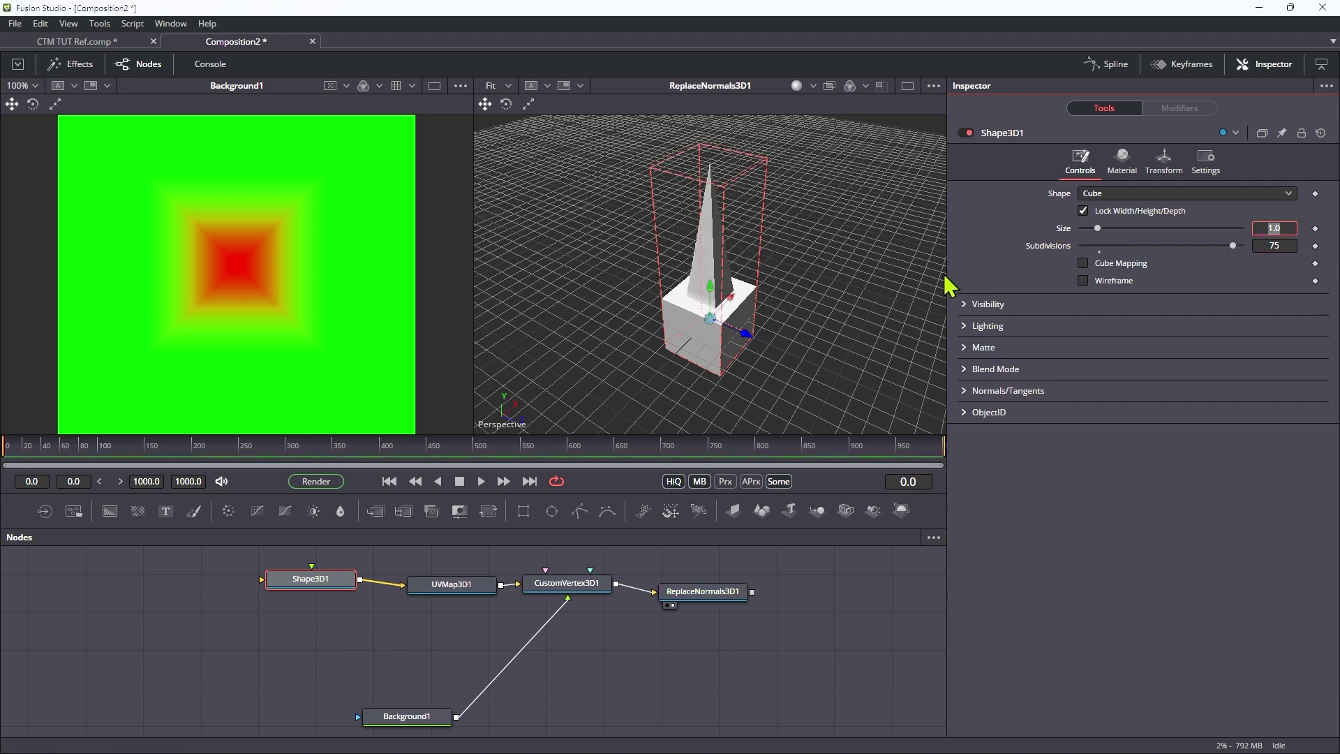
key(F4)
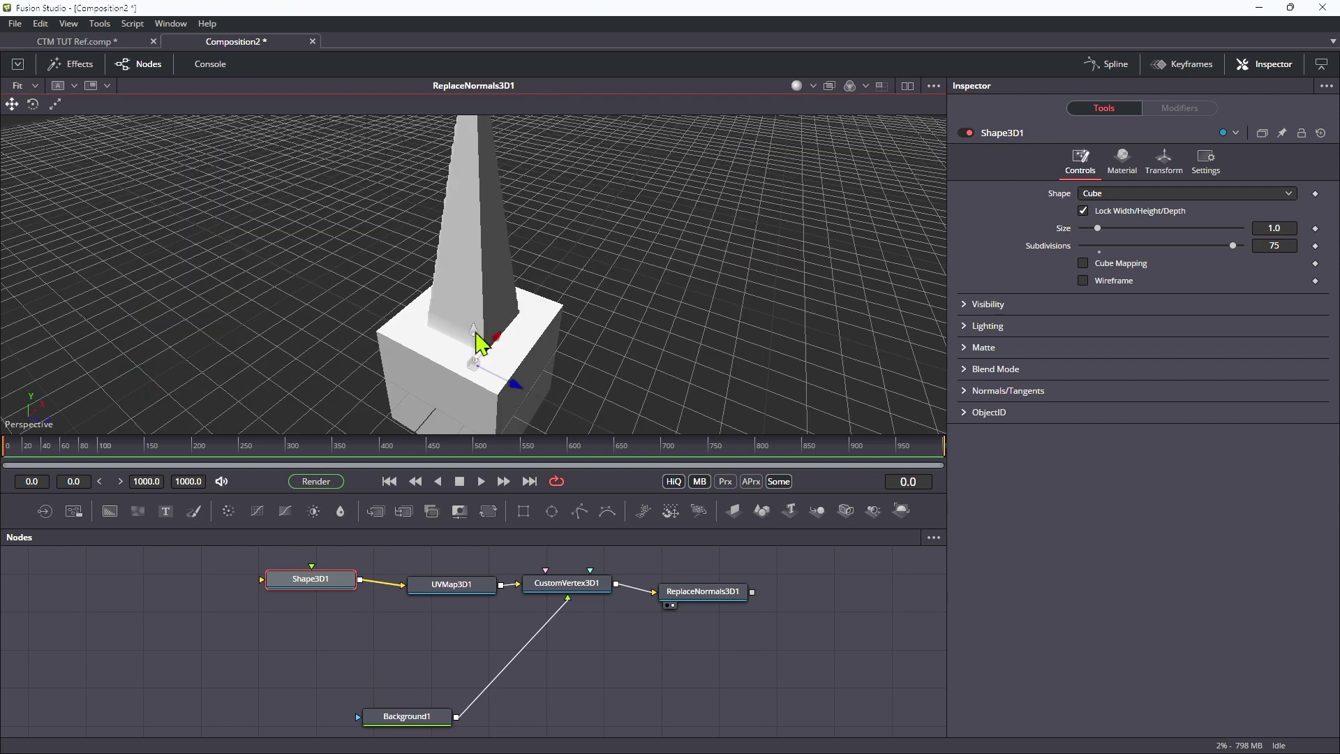
- Insert a Blur node between Background1 and CustomVertex3D1 and adjust its Blur Size
drag(399, 729, 431, 719)
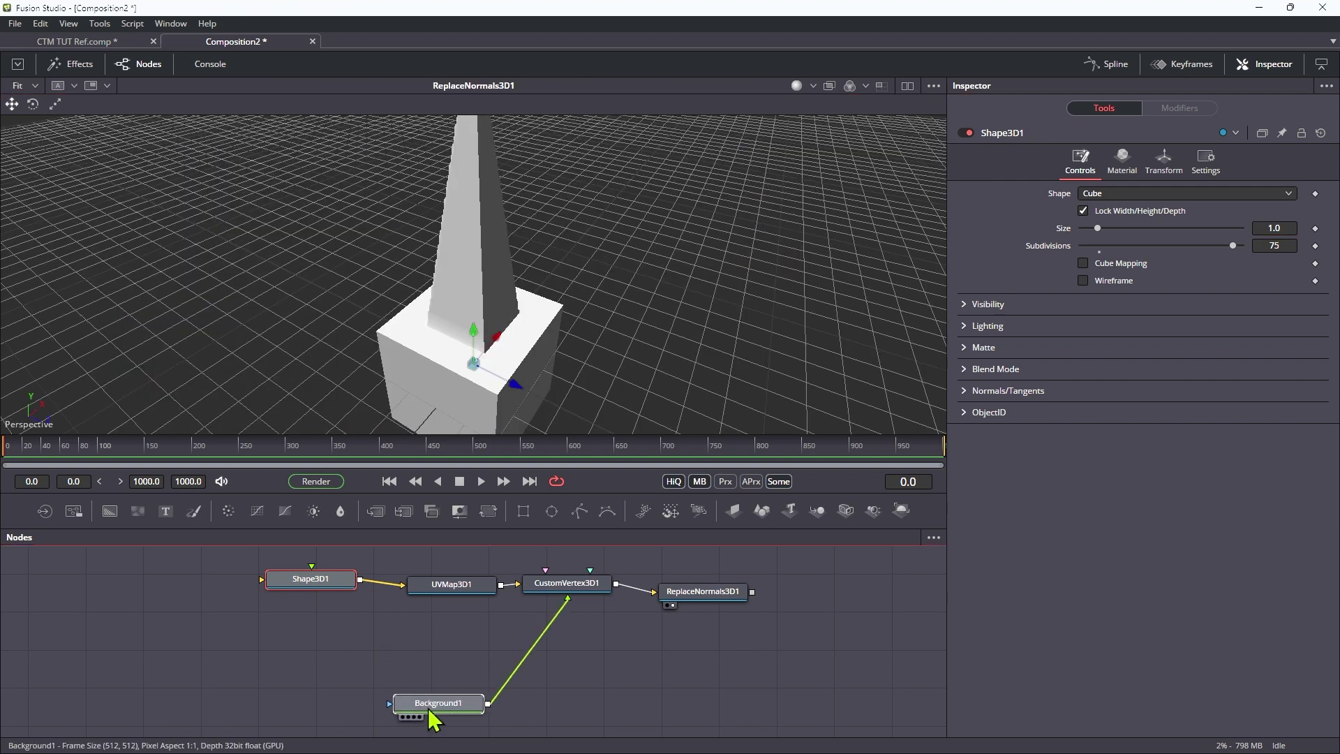
click(430, 710)
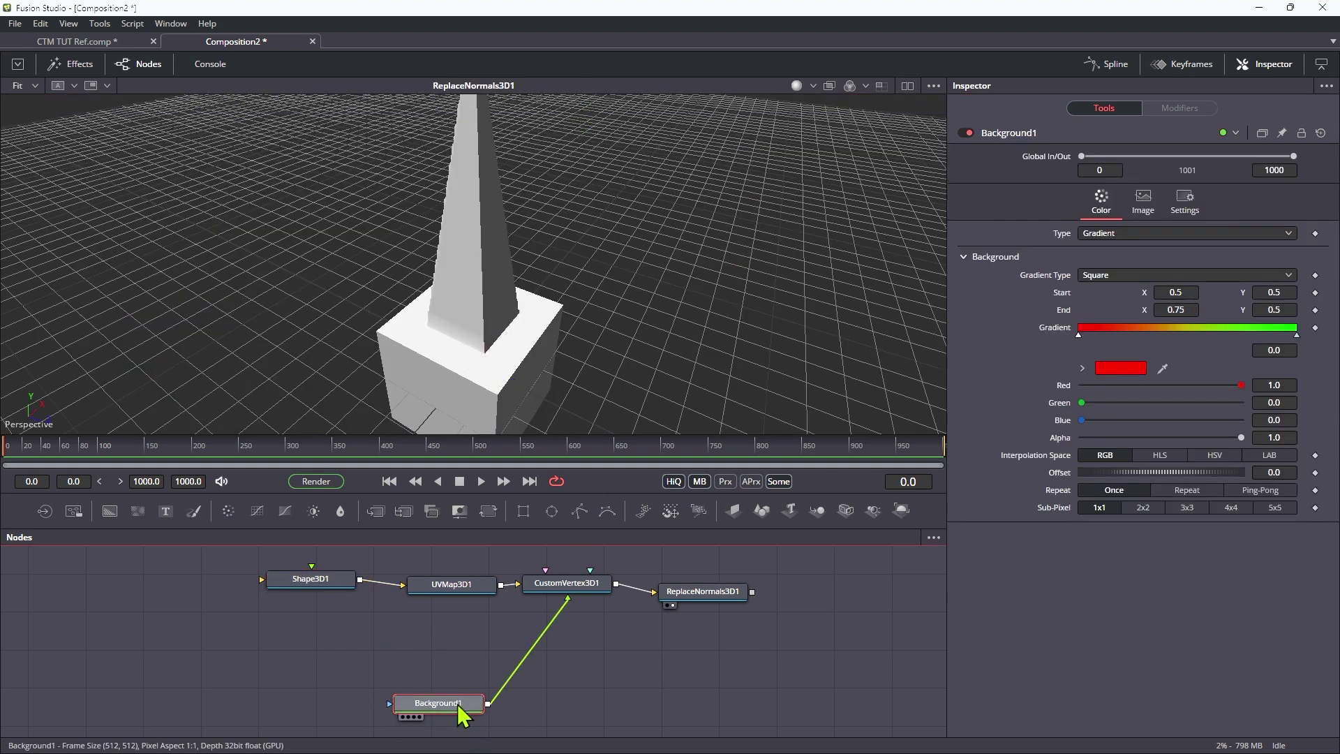
key(shift+space)
text(blur)
key(Return)
click(1288, 245)
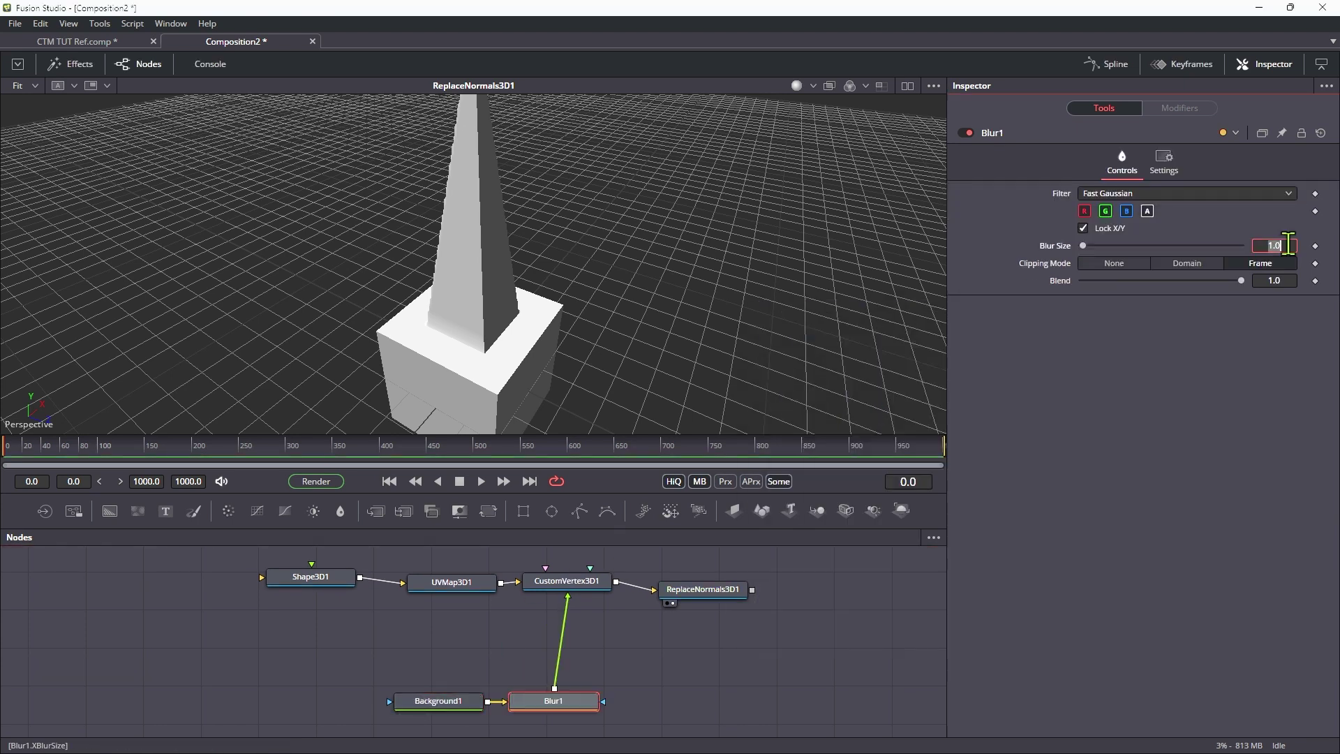
key(Tab)
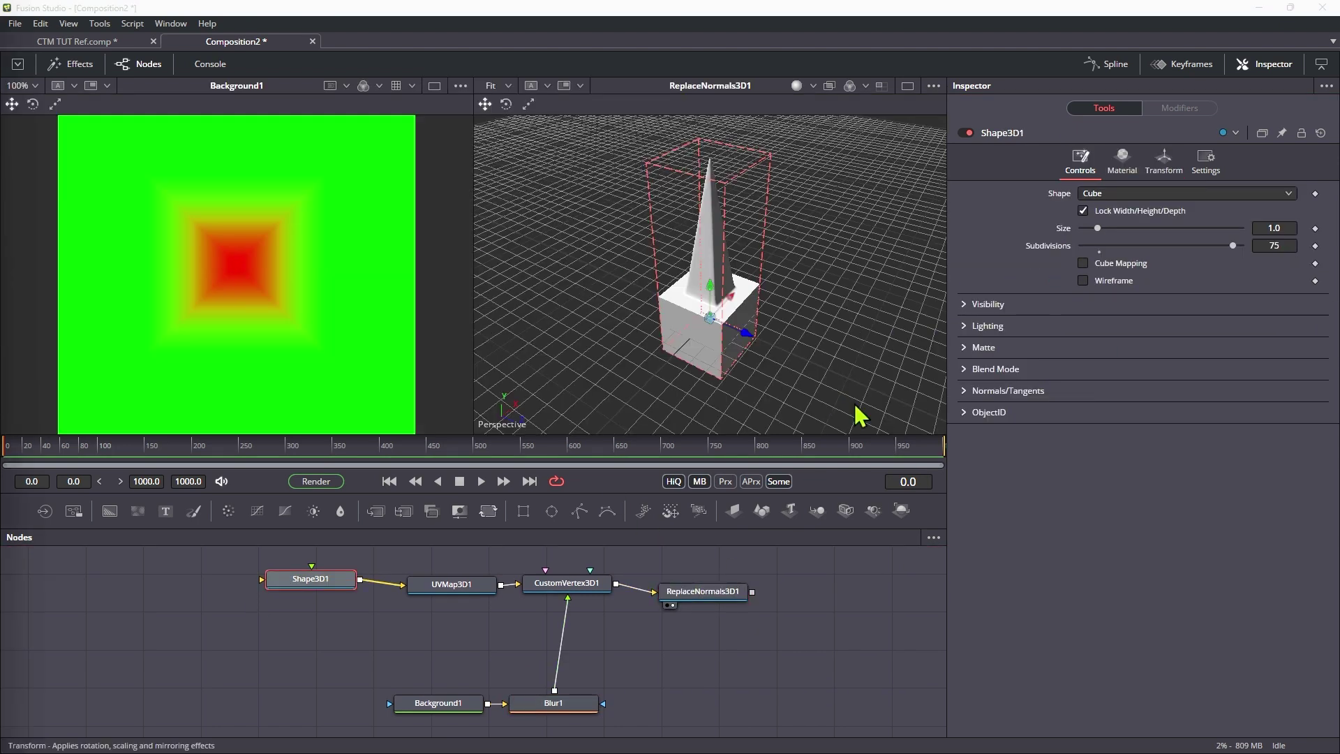
- Change CustomVertex3D1's Y Position expression to if(py>.45, py+(i2), py) and inspect the model from above and the side
click(558, 587)
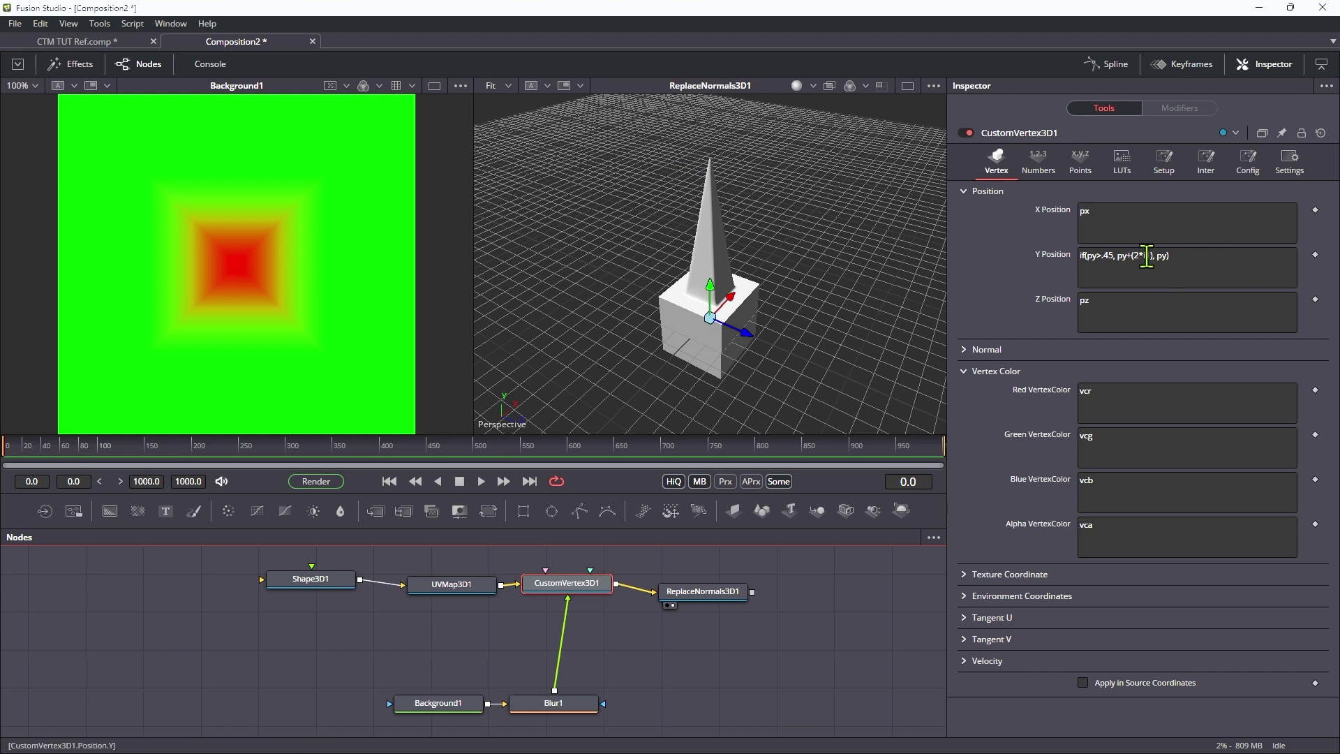
drag(1152, 253, 1131, 257)
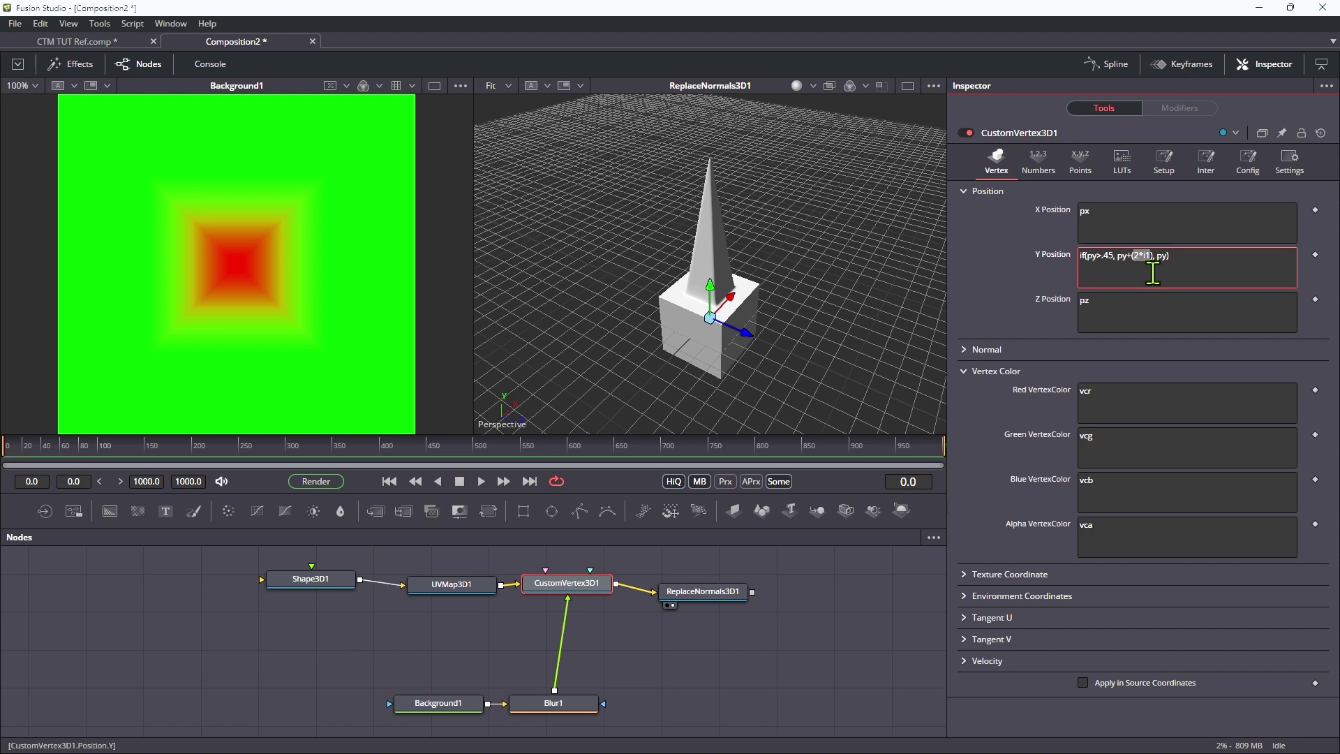
text(i2)
drag(703, 257, 562, 283)
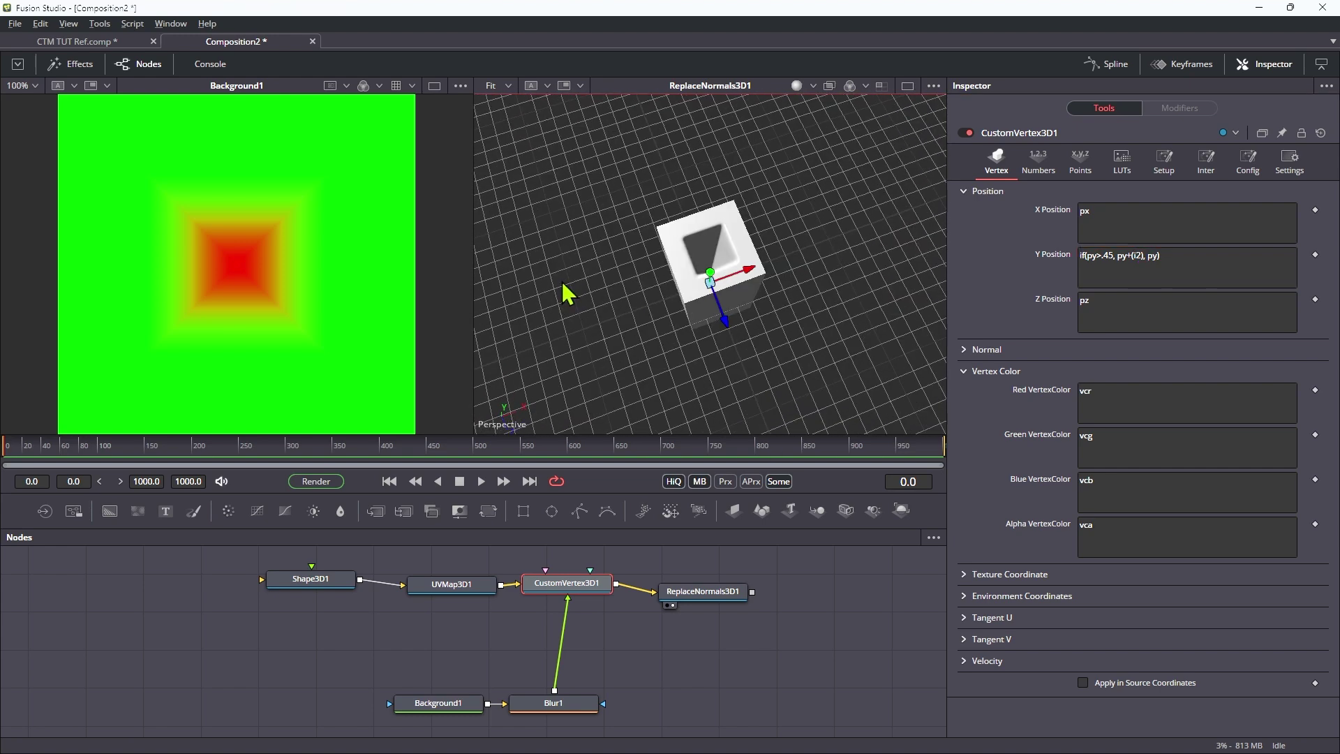
drag(713, 262, 730, 164)
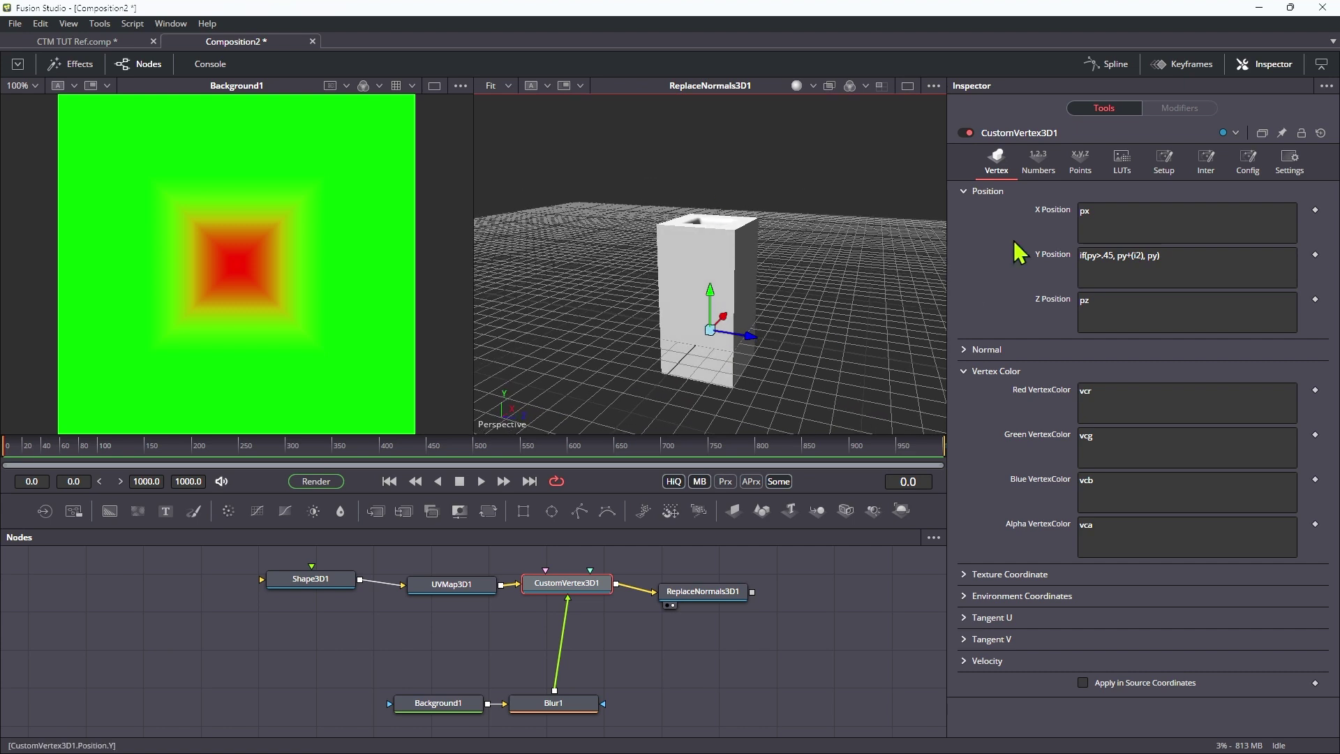
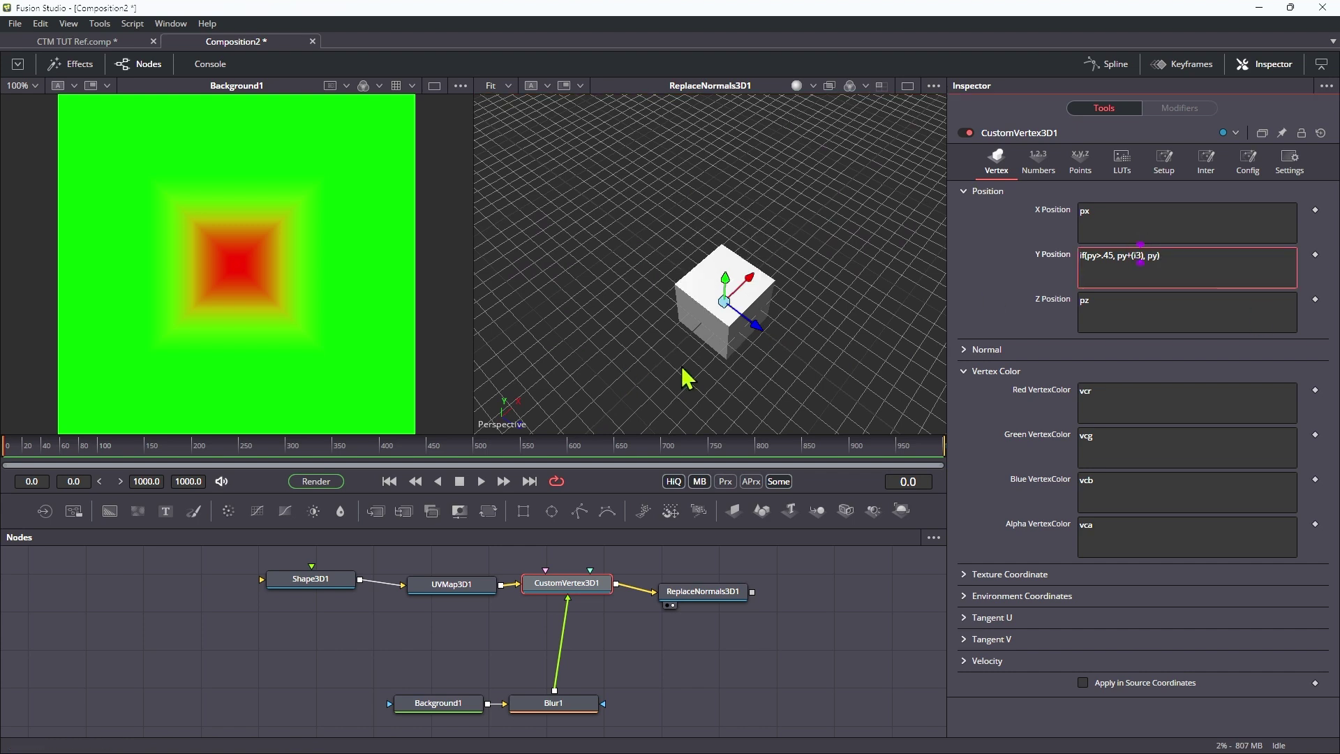
- Restore the Y Position expression to if(py>.45, py+(2*i1), py) and deselect the Custom Vertex node
text(2*)
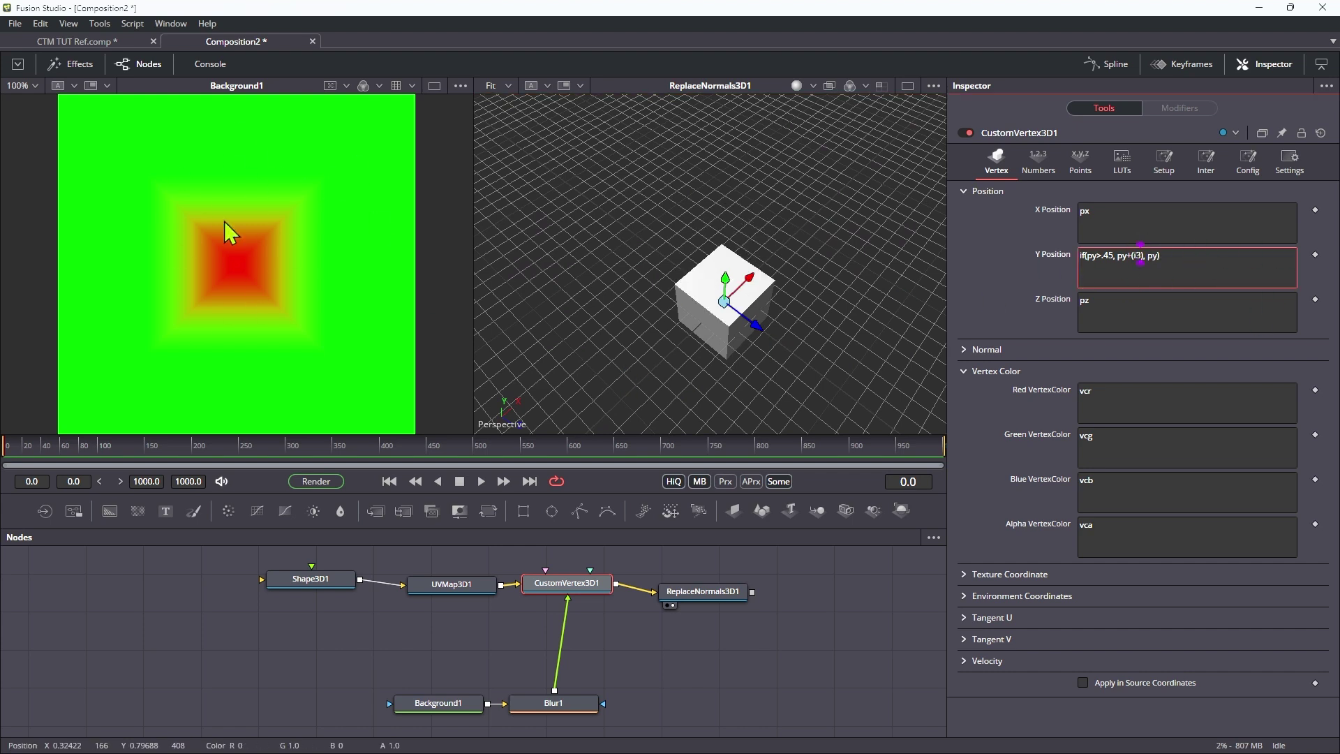
click(347, 639)
click(382, 643)
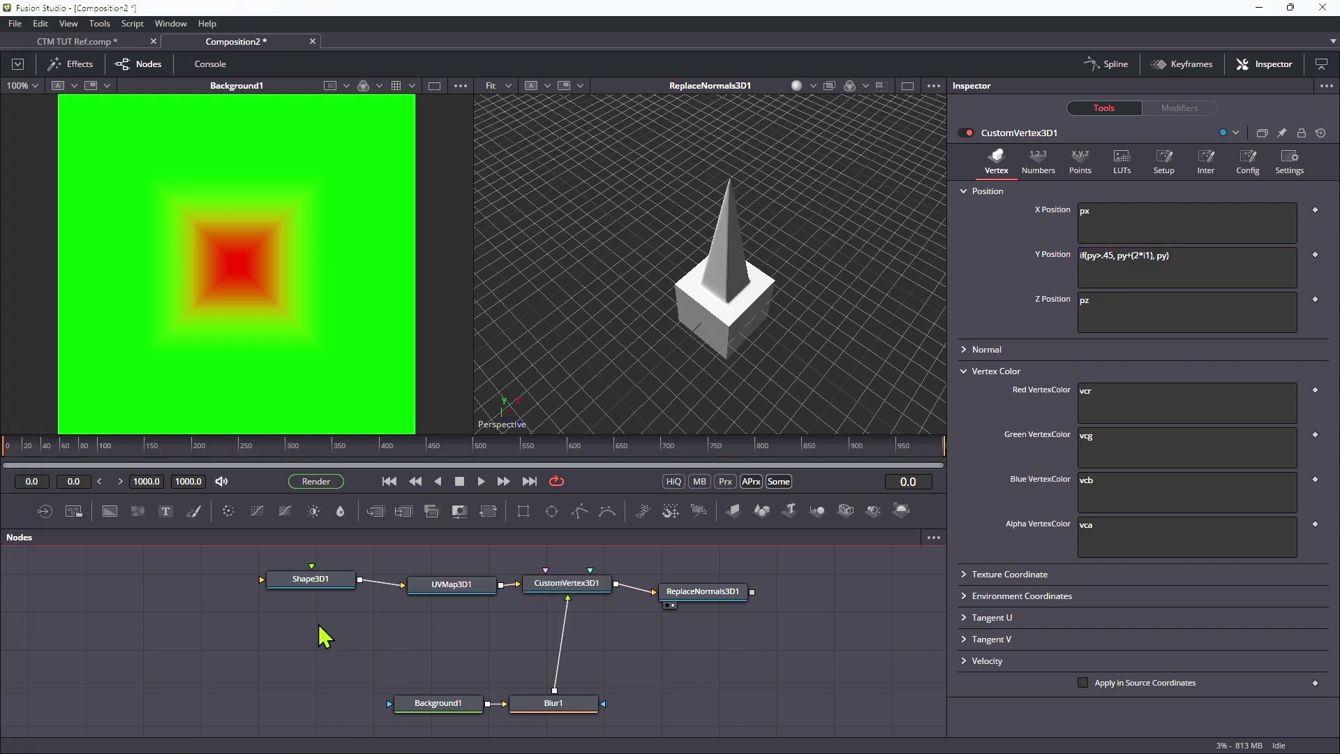
- Duplicate Background1 above the original and make the copy a solid color with Red at 1.0
drag(425, 698, 431, 703)
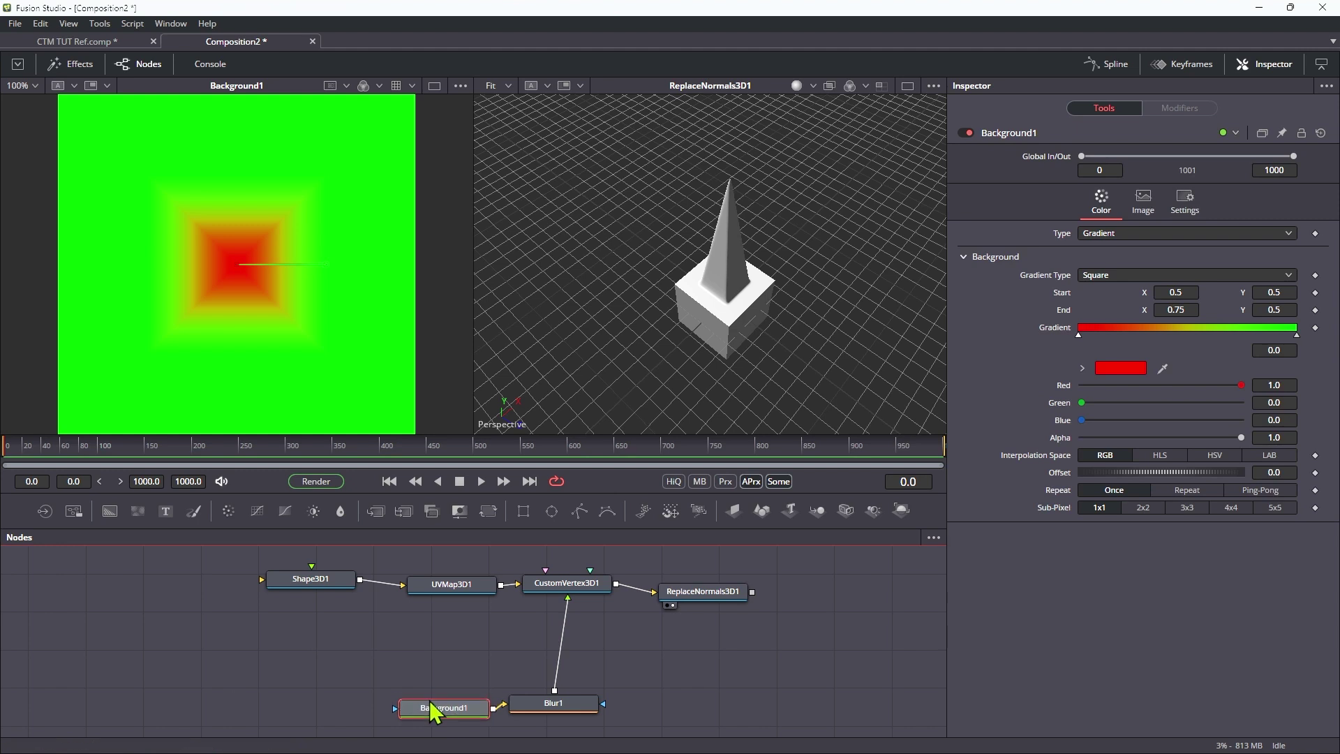
key(ctrl+c)
click(410, 673)
key(ctrl+v)
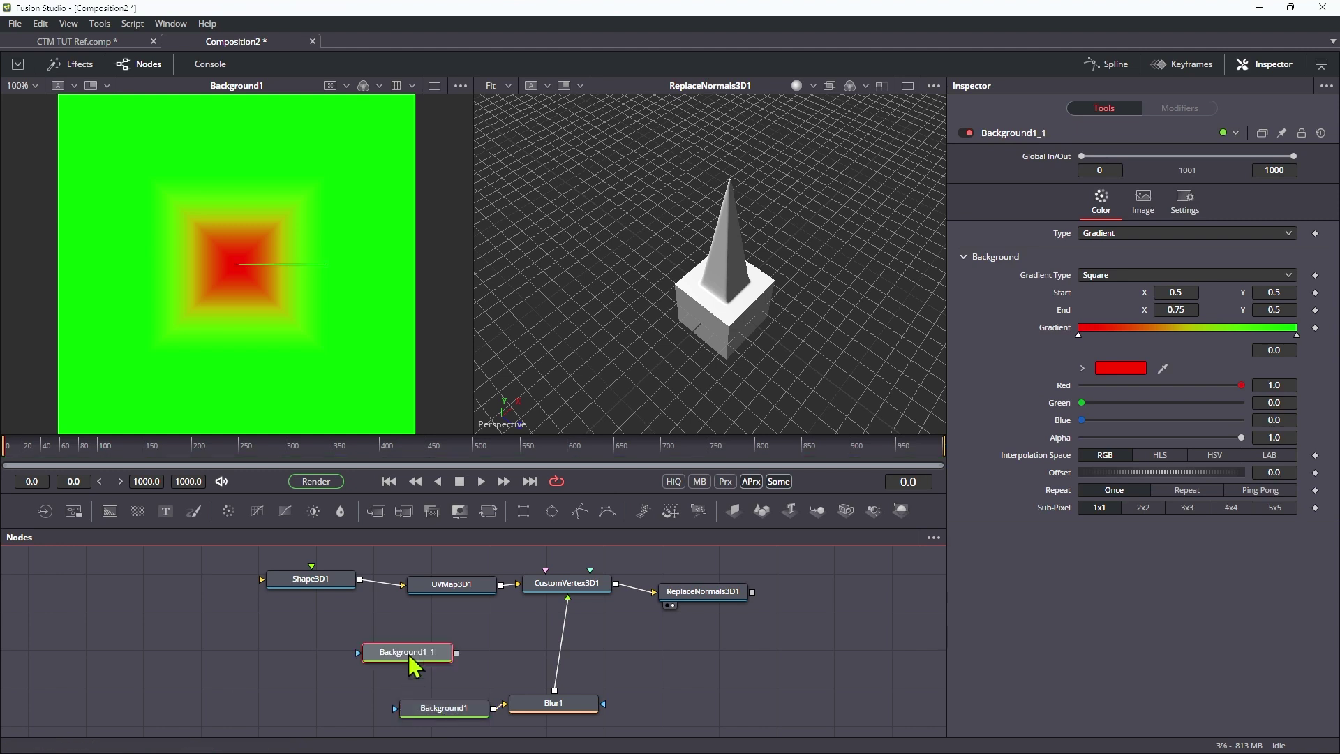
click(1131, 233)
click(1128, 175)
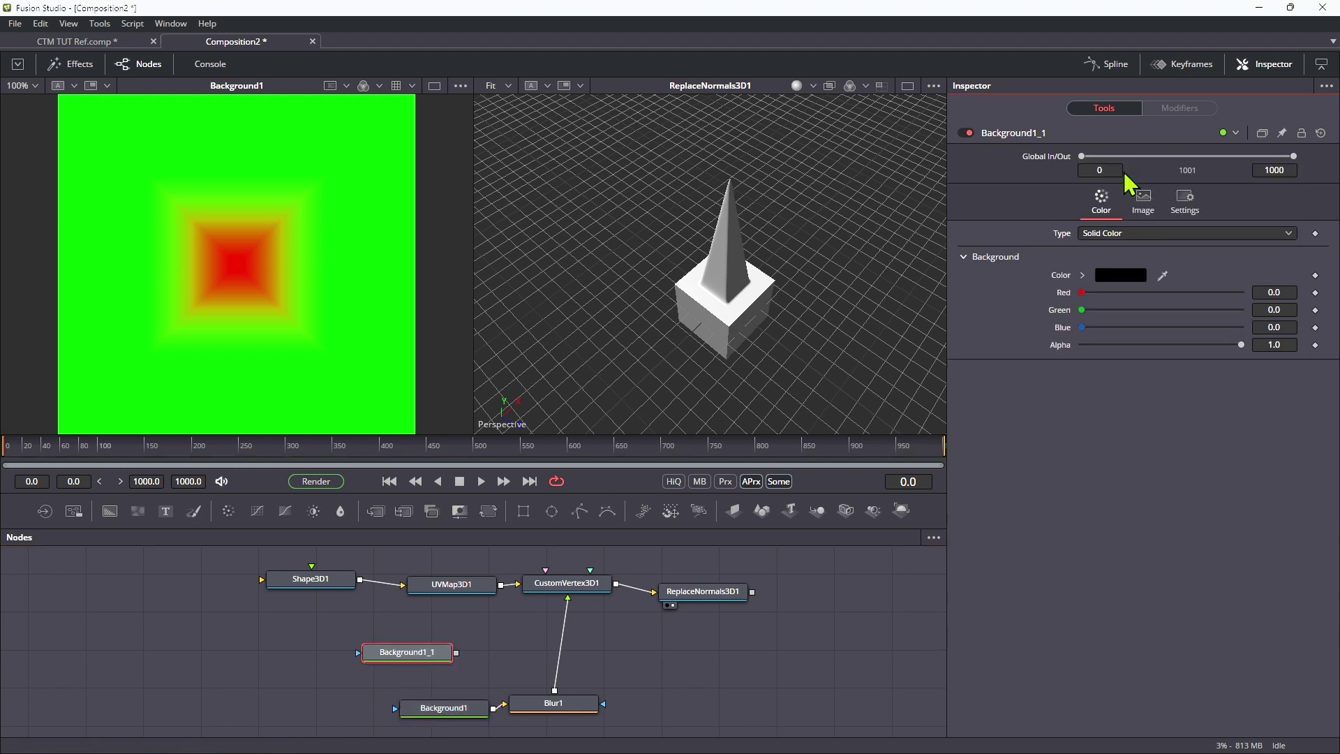
drag(1082, 293, 1309, 307)
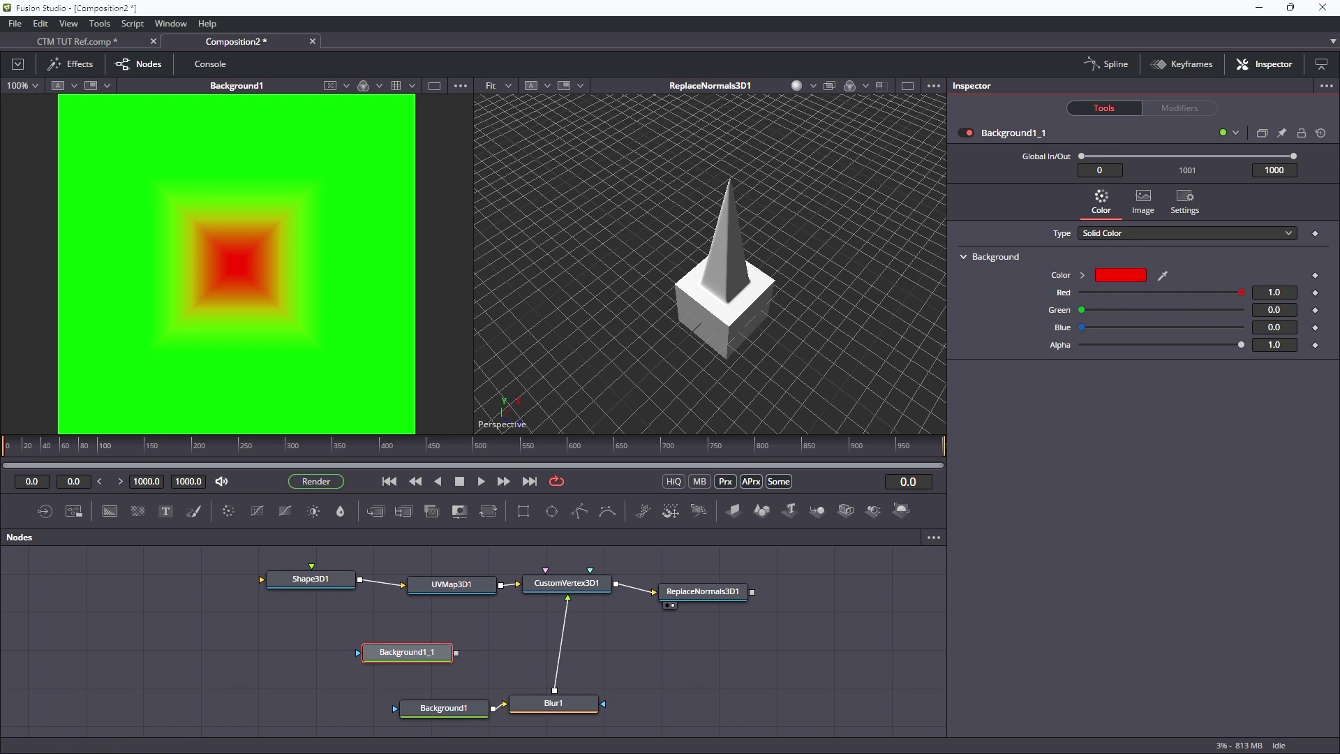
- Add a Rectangle mask to the duplicated background and turn off its Solid option
click(419, 652)
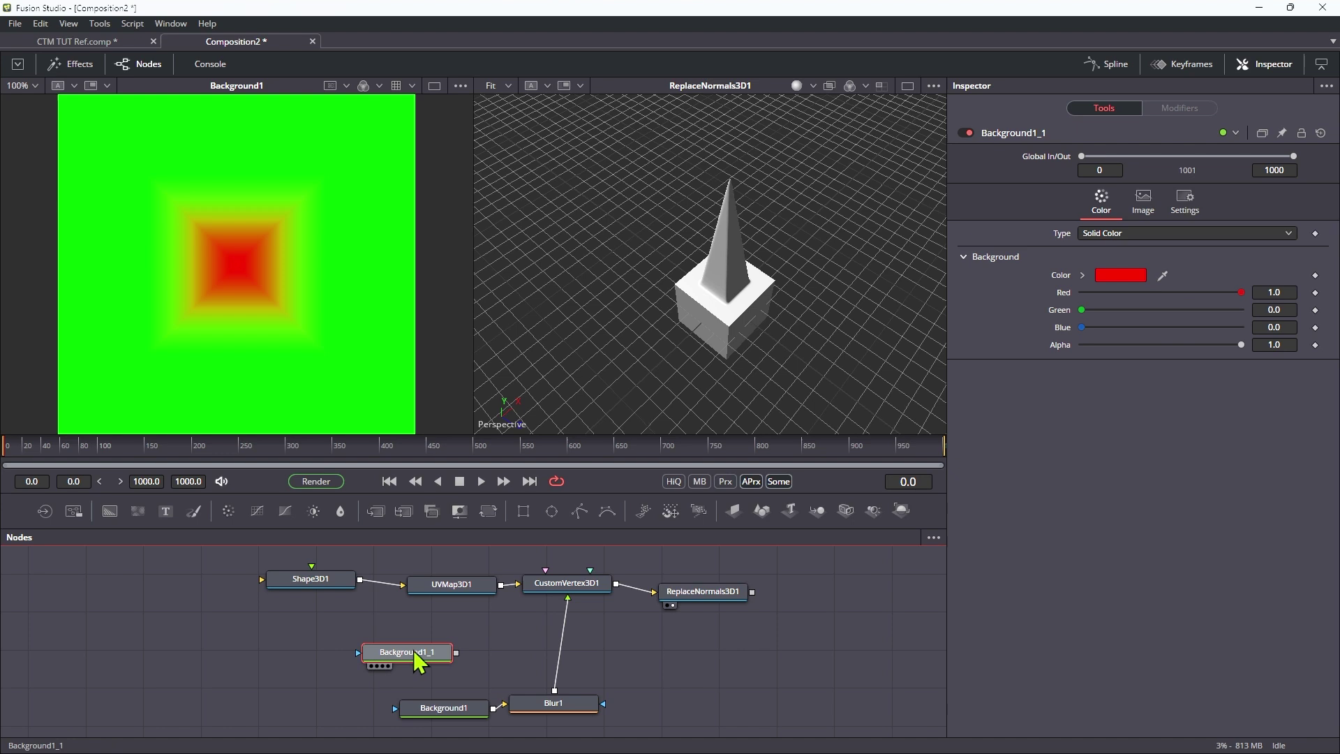
click(525, 513)
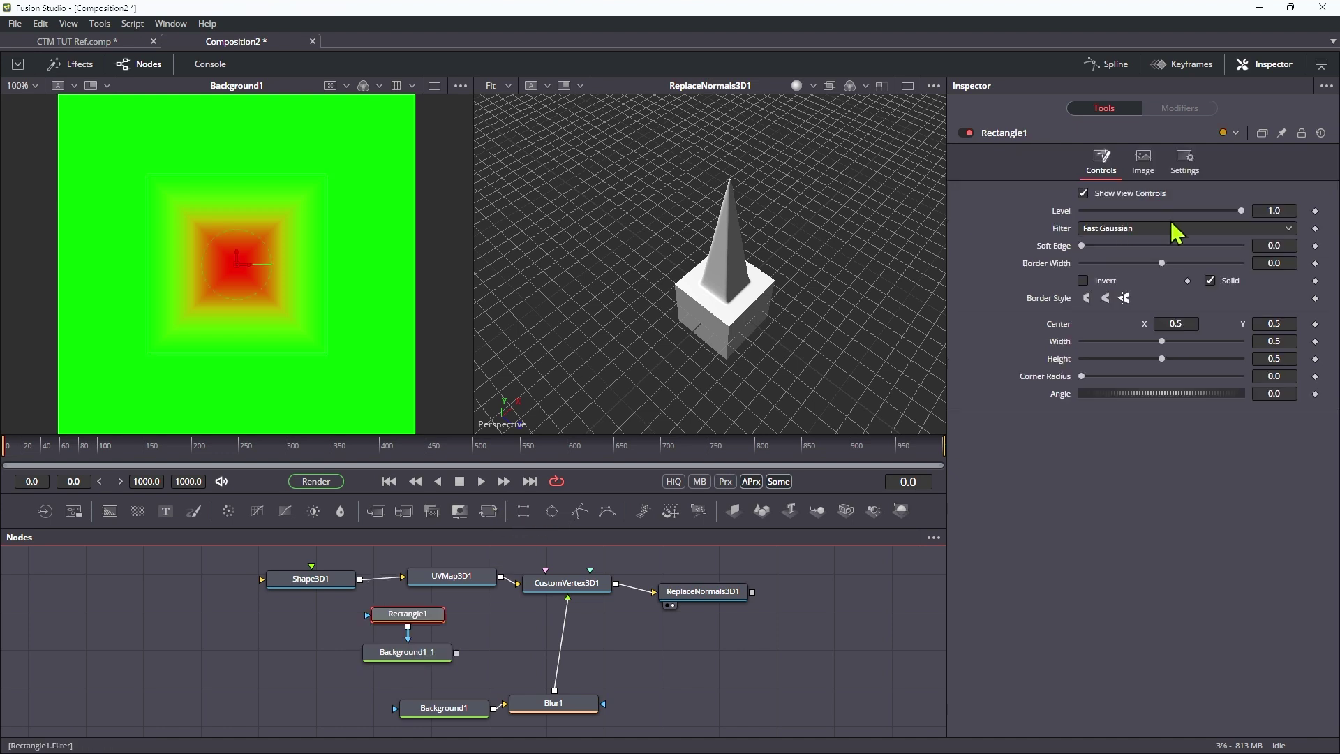
click(1211, 281)
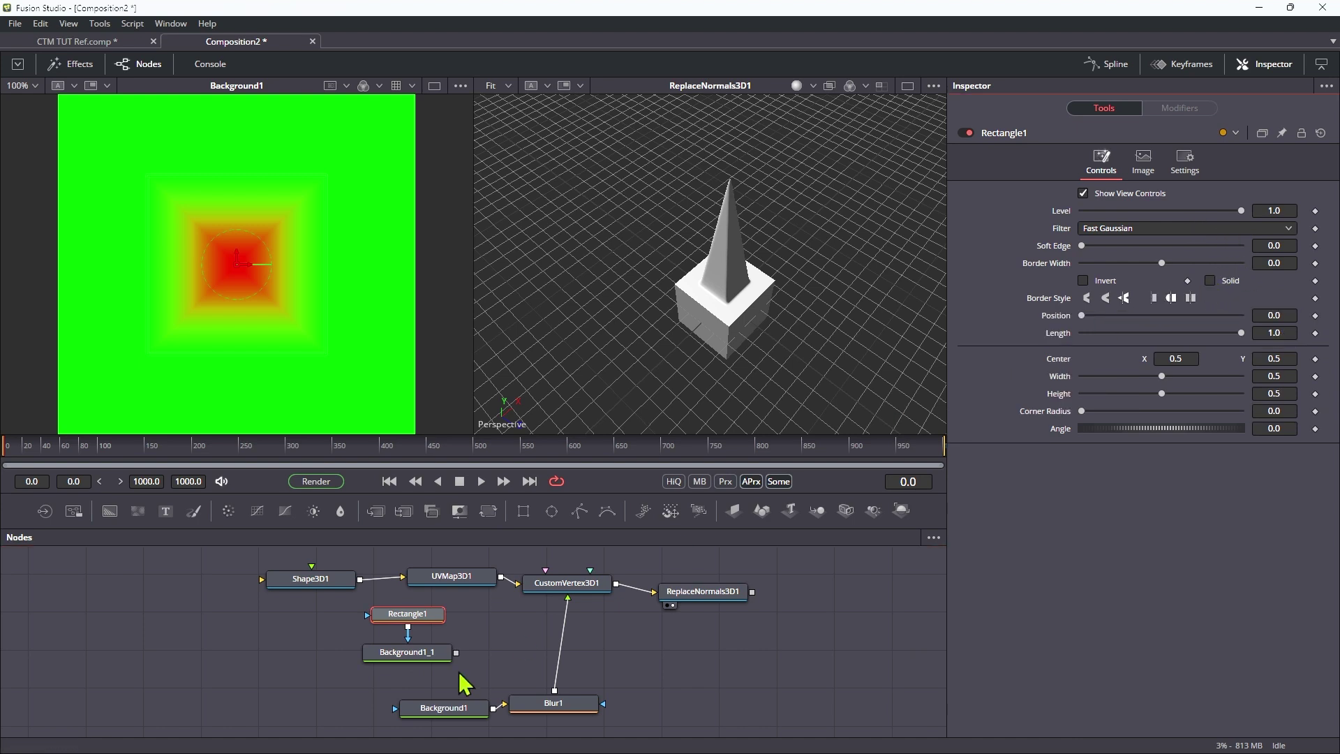
- Show Background1_1 in the first viewer and give its Rectangle mask a Soft Edge of 0.06 and Border Width of 0.2
drag(412, 654, 243, 299)
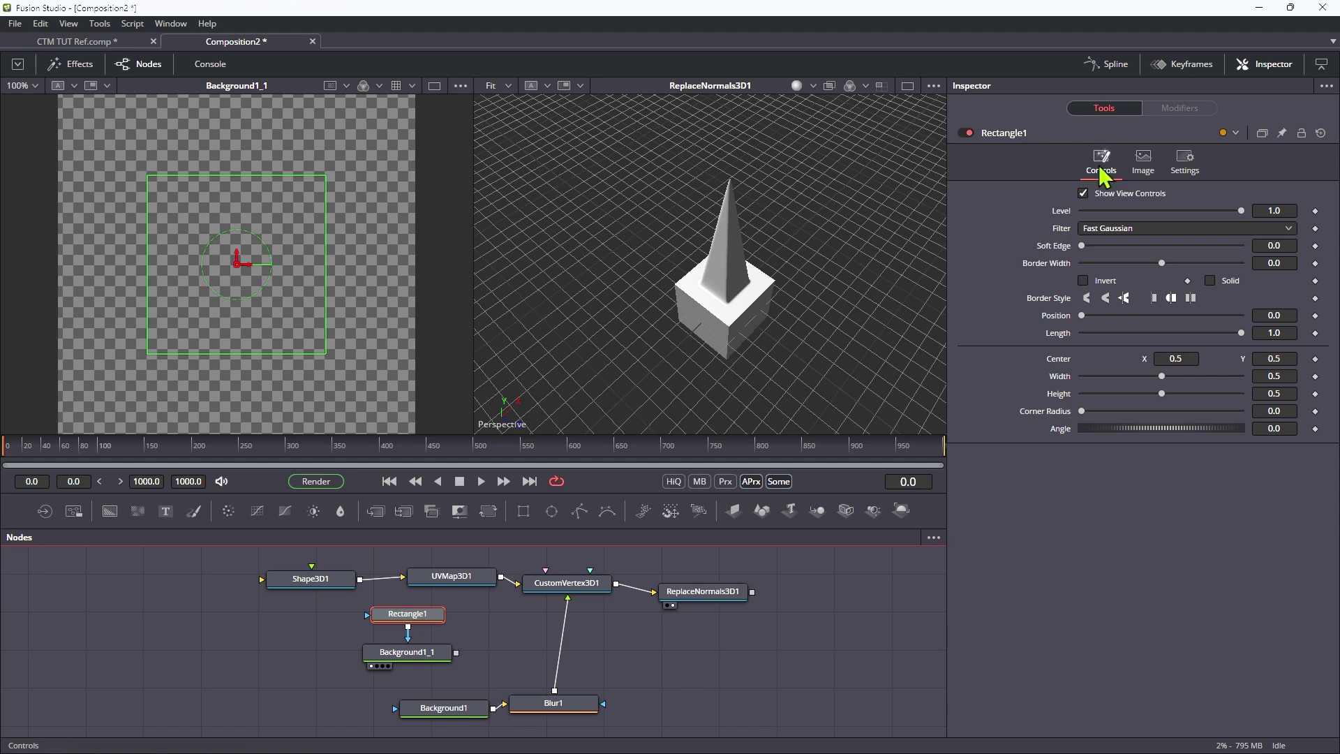
click(1285, 249)
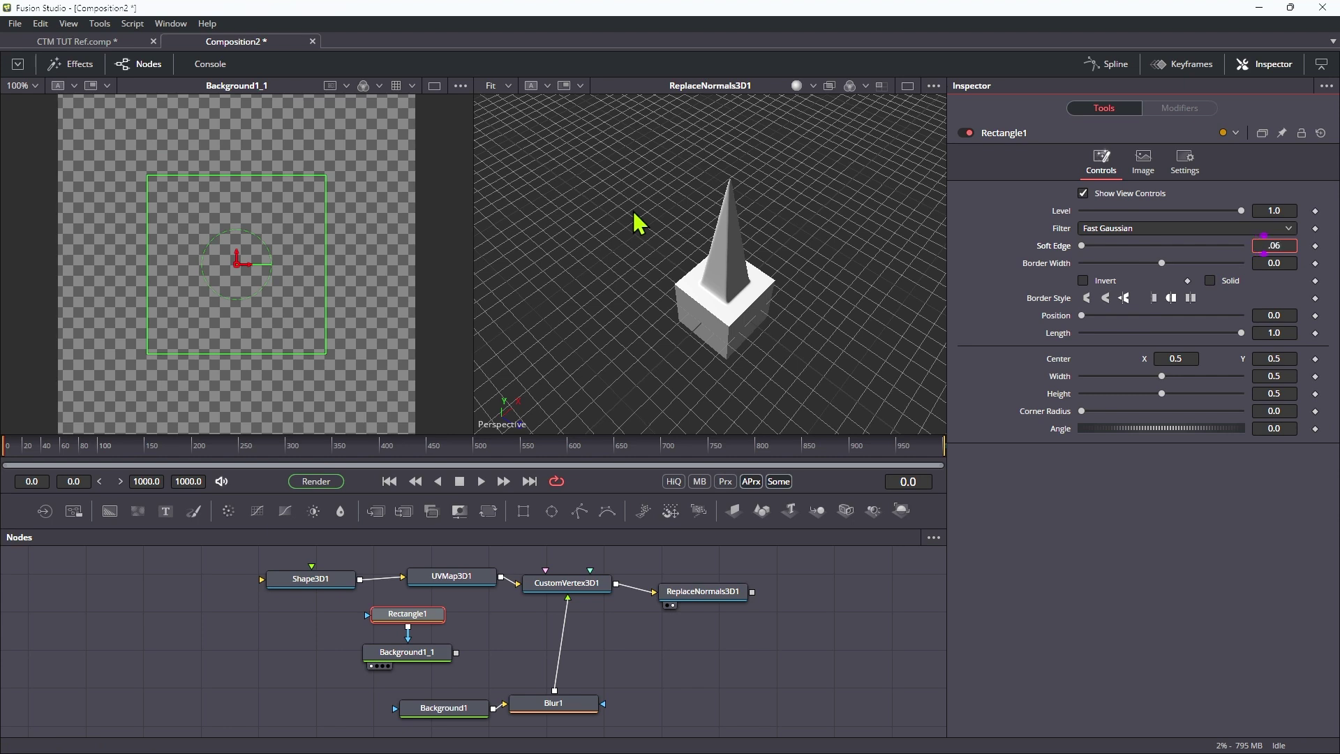
key(Tab)
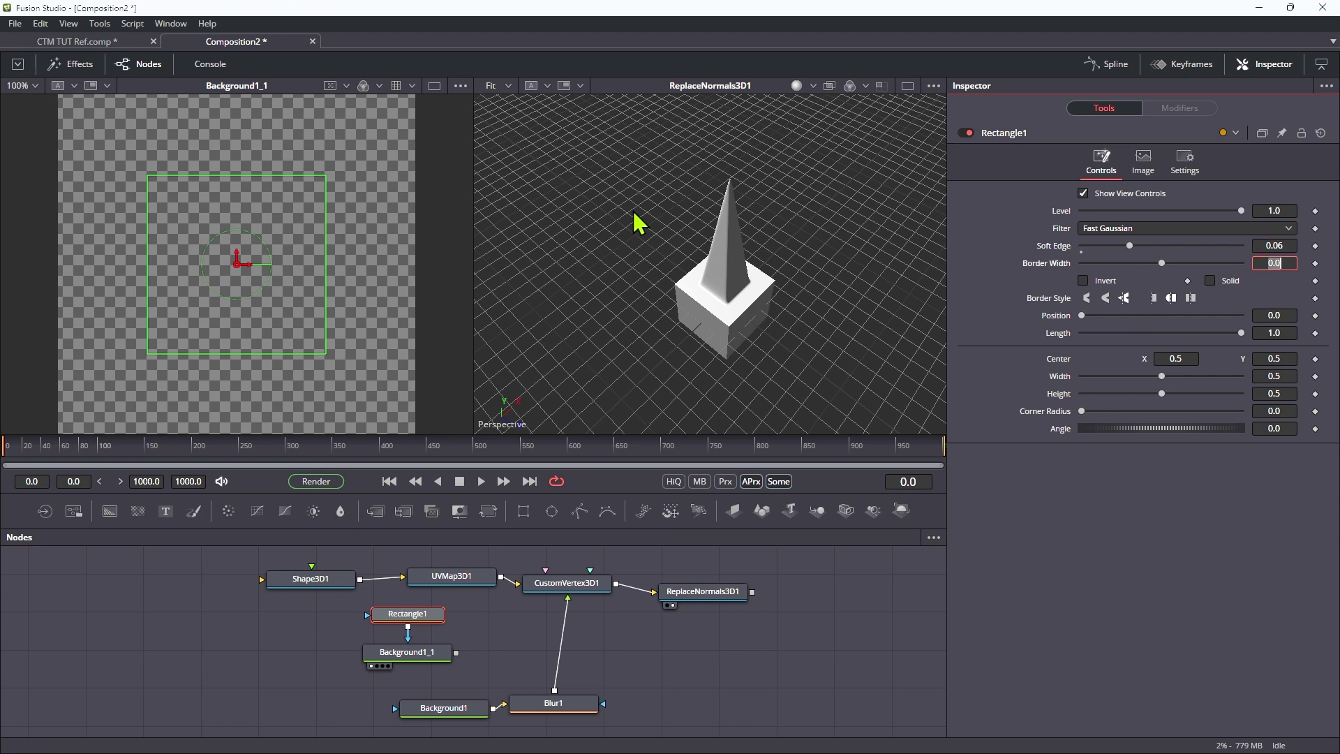
text(.2)
- Set the Rectangle mask's Width and Height to 0.9 and its Corner Radius to 0.8
click(1286, 376)
double_click(1288, 375)
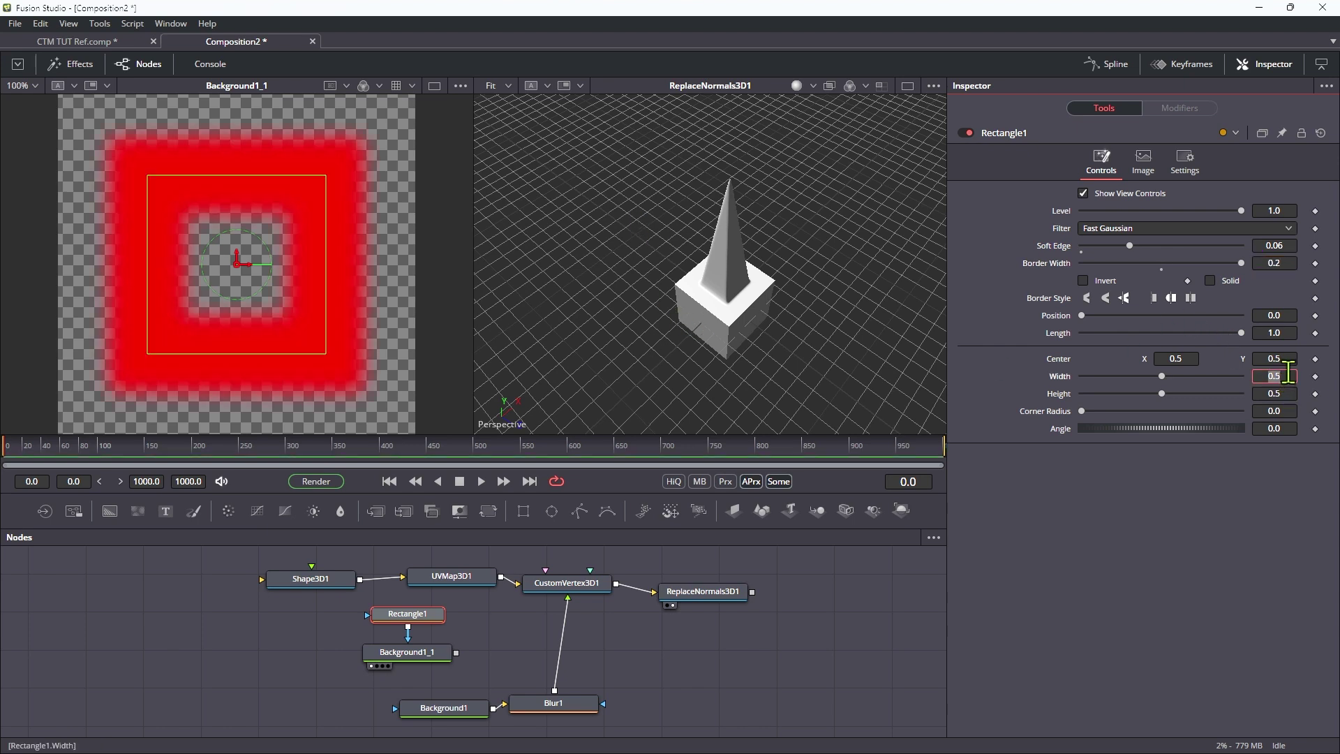
text(.9)
key(Tab)
text(.9)
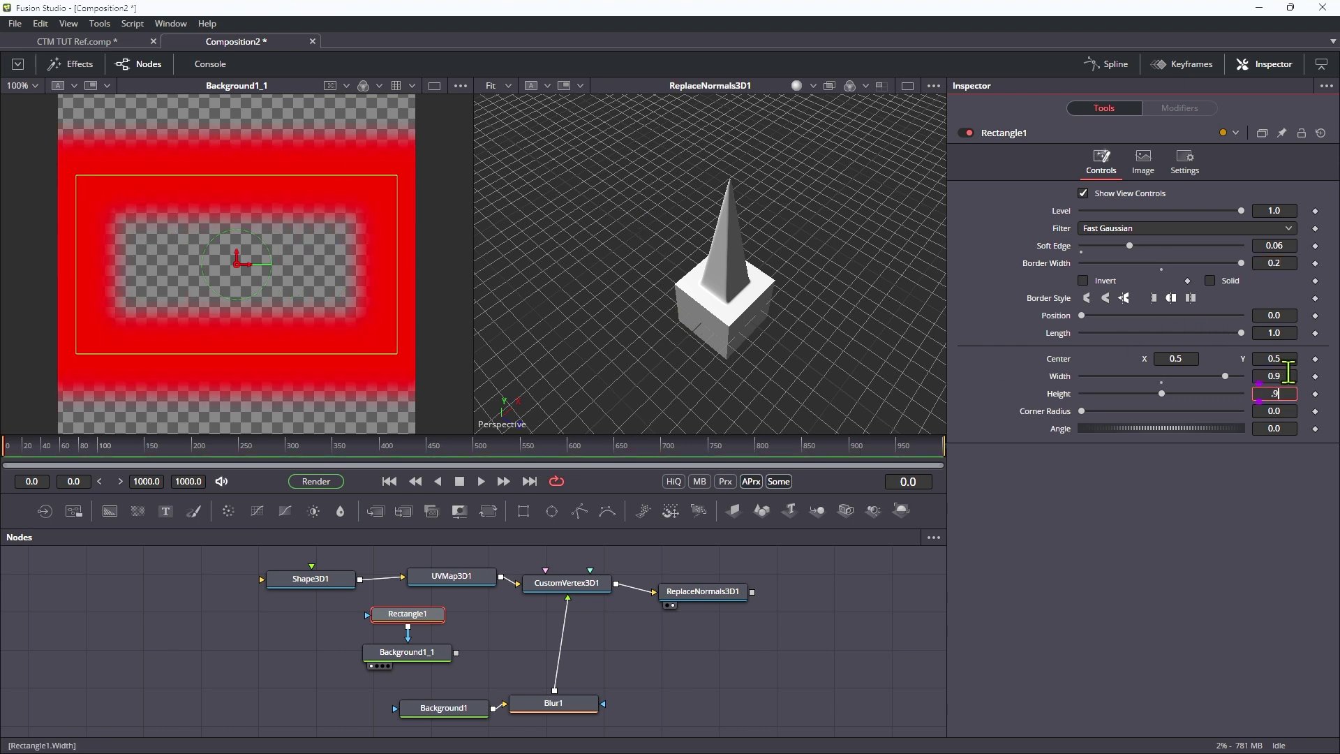
key(Tab)
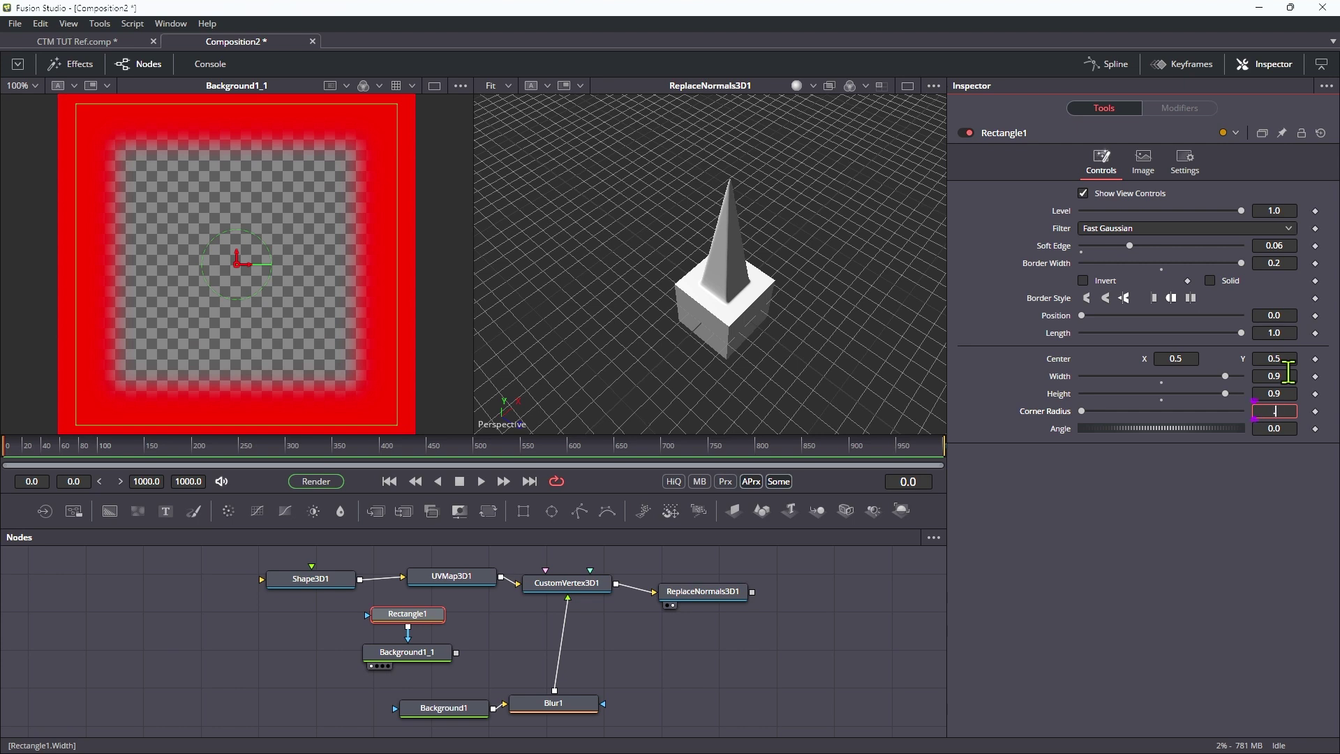
text(.8)
key(Tab)
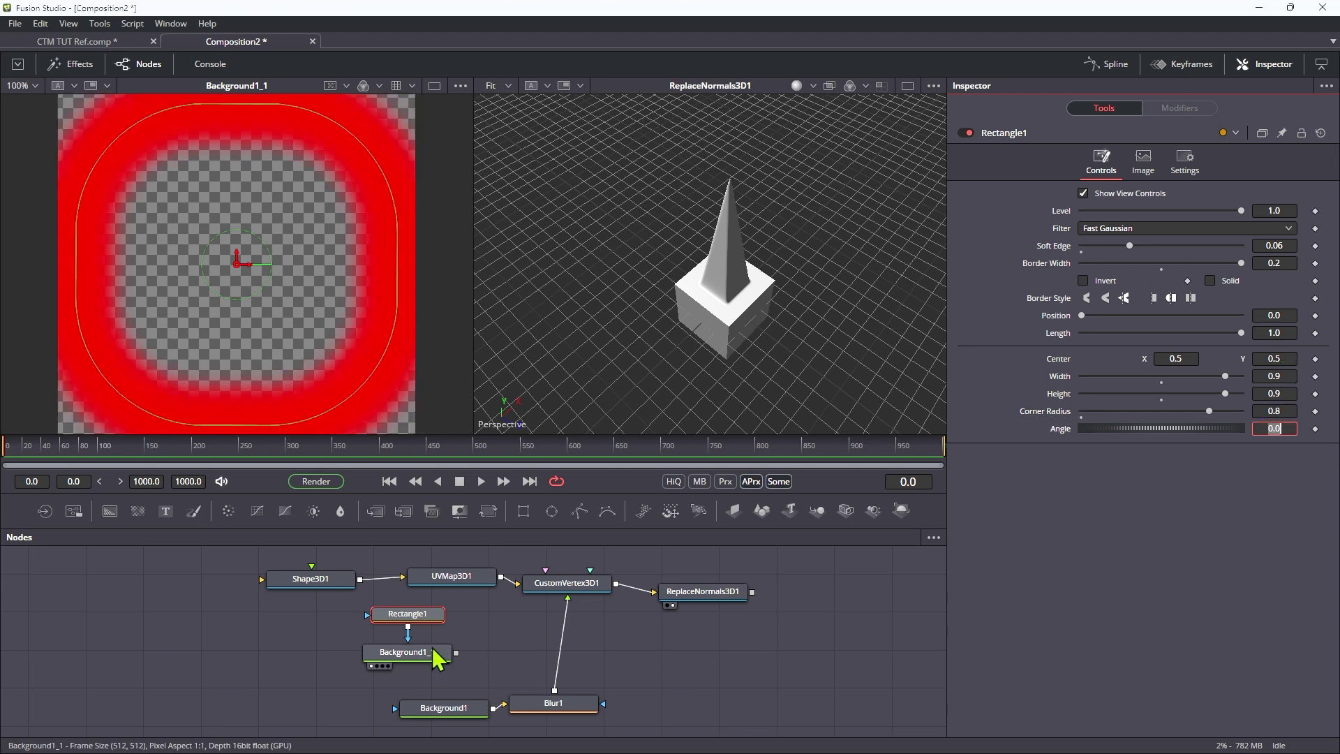
- Merge Background1_1 over Background1 ahead of Blur1 and inspect the displaced shape from the side
drag(548, 718, 599, 720)
drag(457, 654, 492, 709)
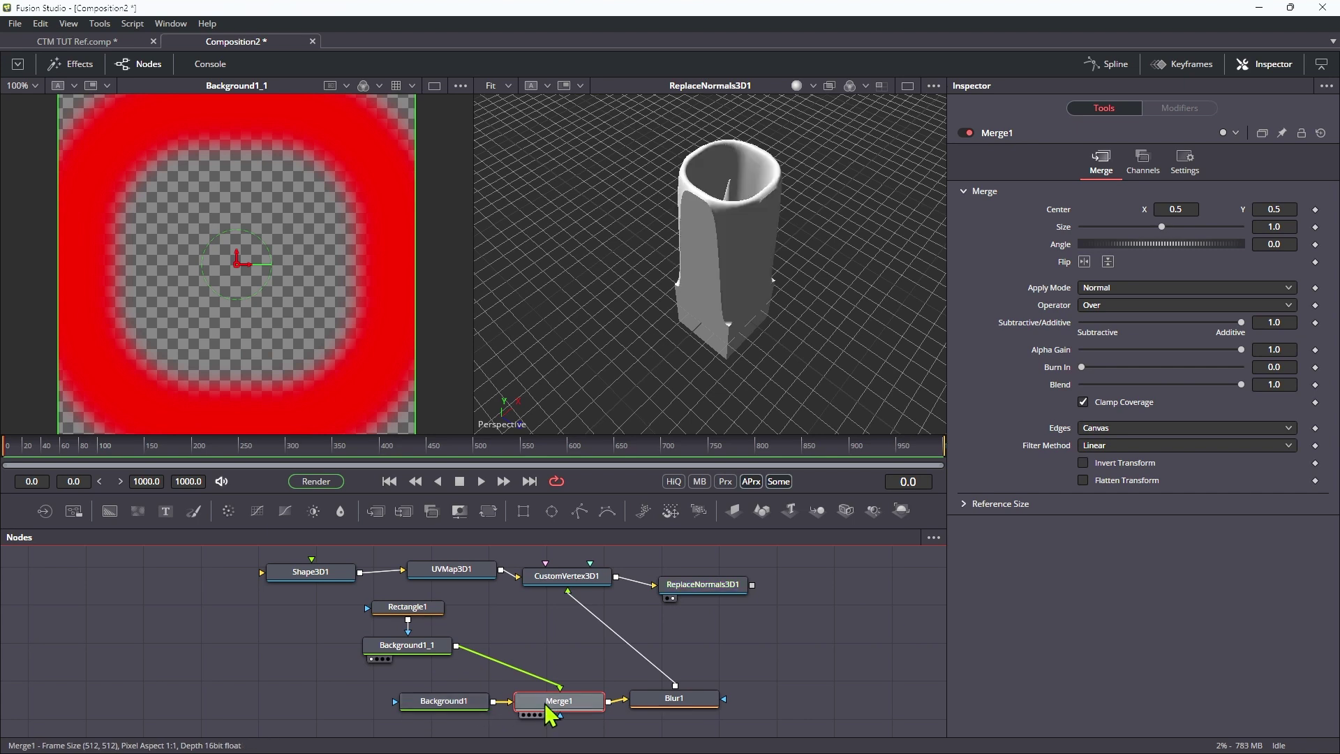
drag(784, 218, 840, 165)
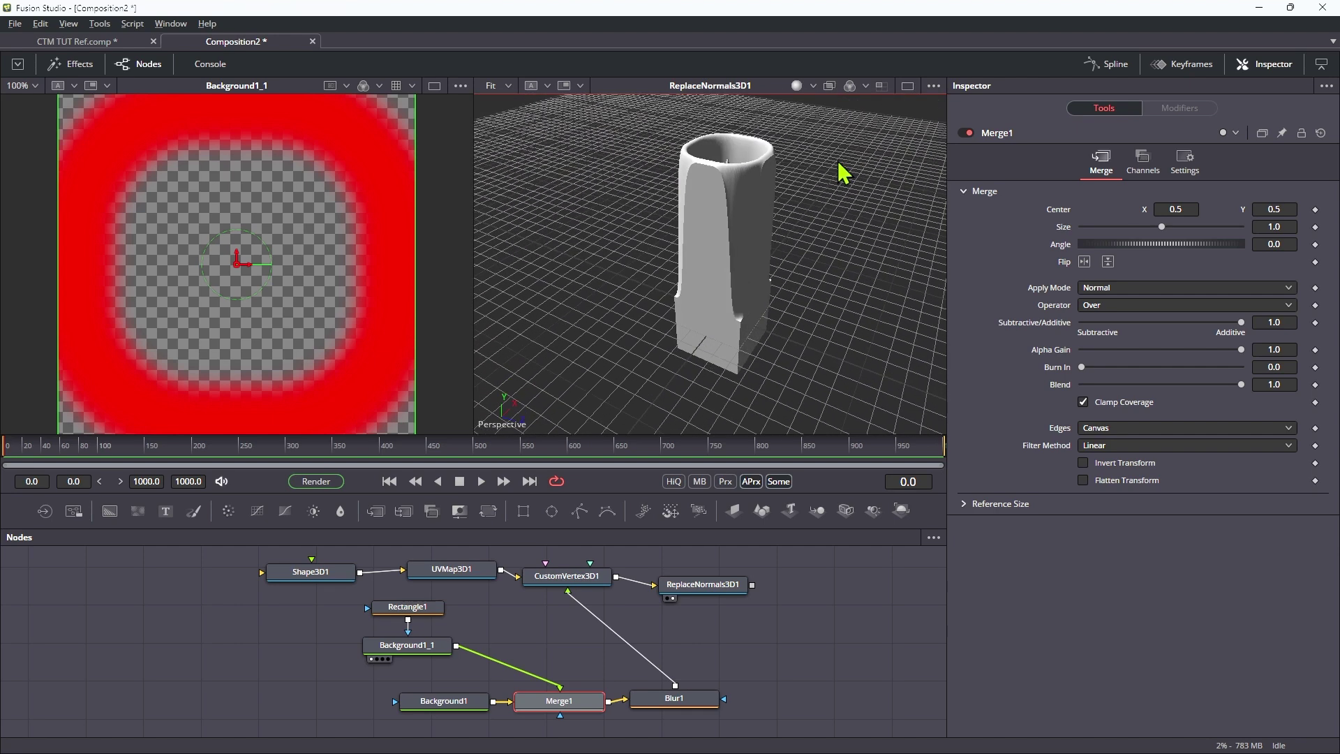
- Try a Red value of 0.1 on Background1_1, and restore it to 1.0
click(568, 712)
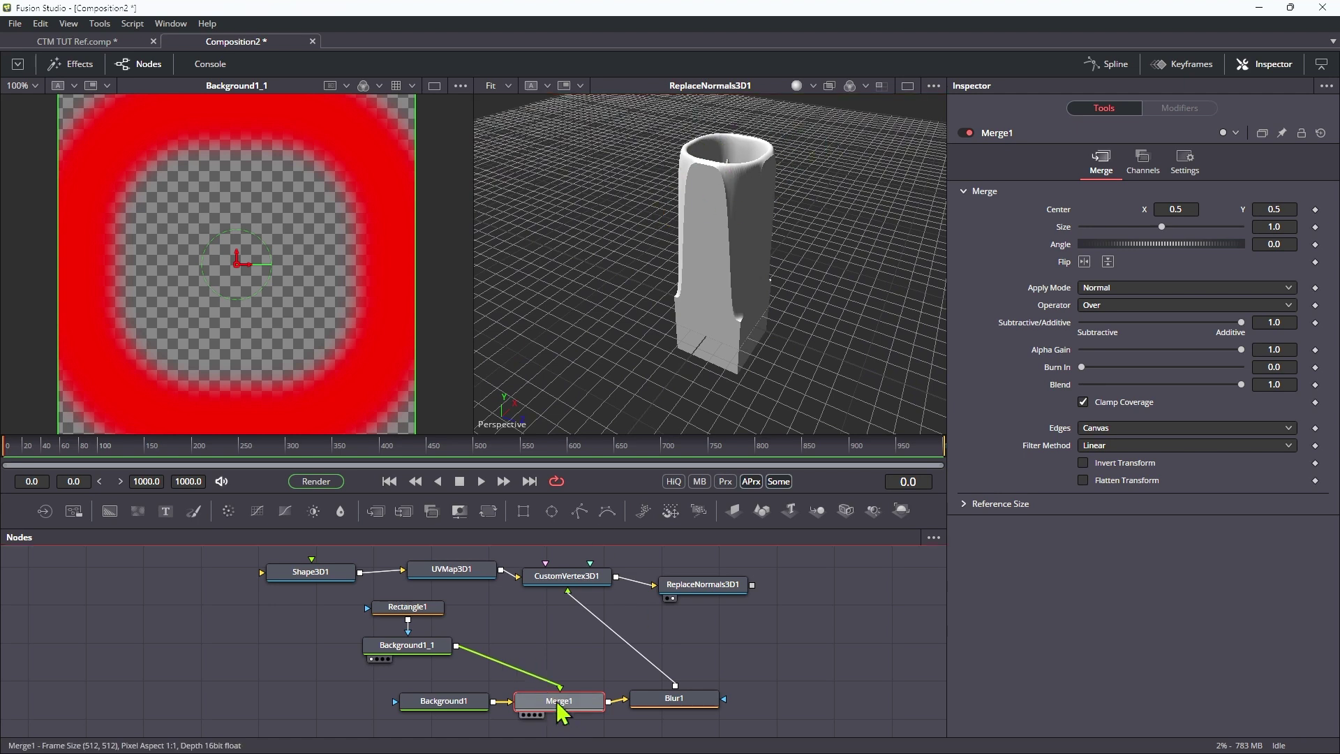
click(417, 649)
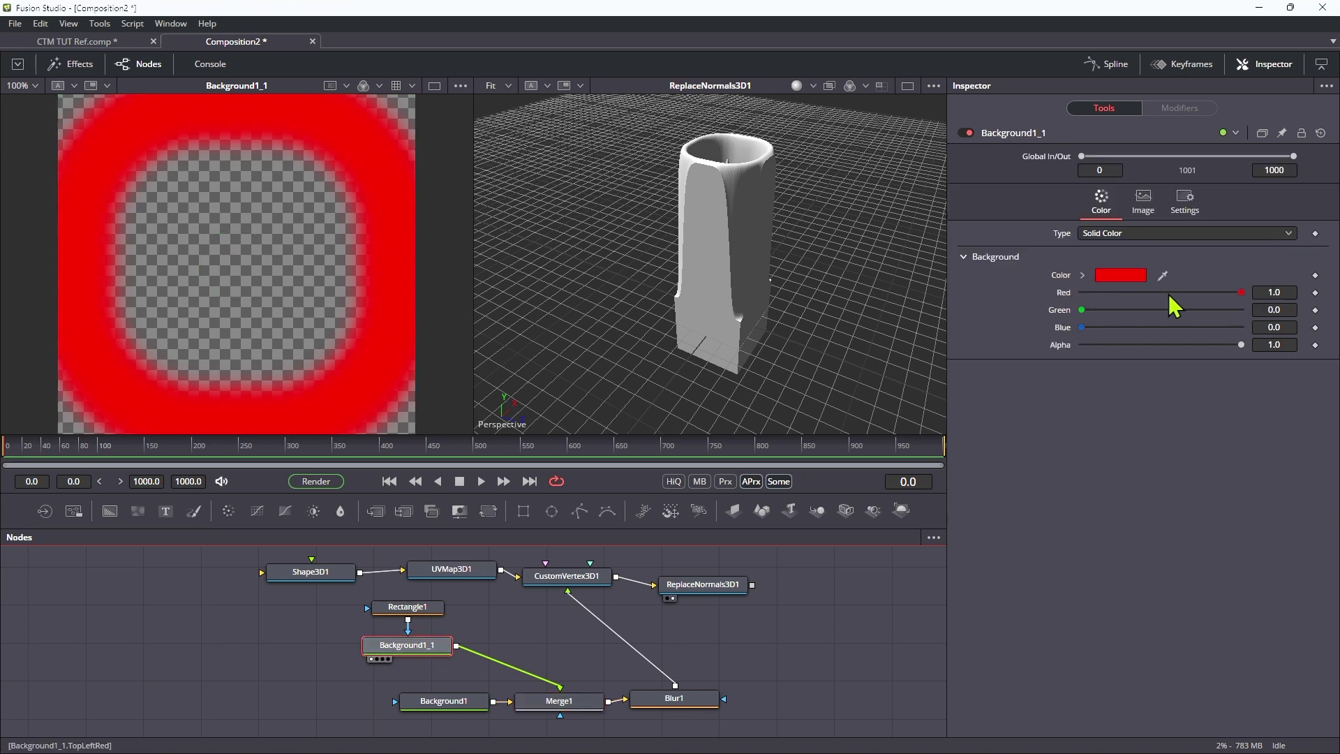
click(1285, 293)
text(.1)
key(Tab)
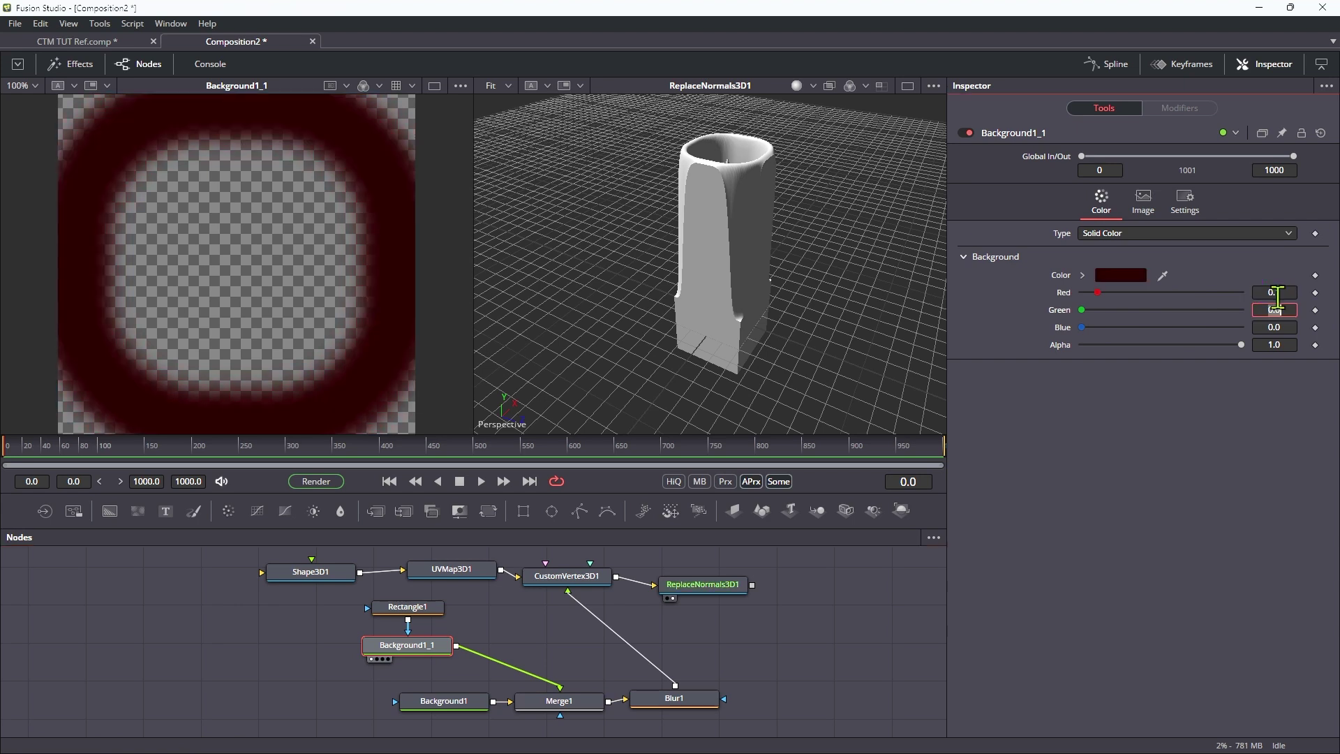
drag(1098, 294, 1242, 292)
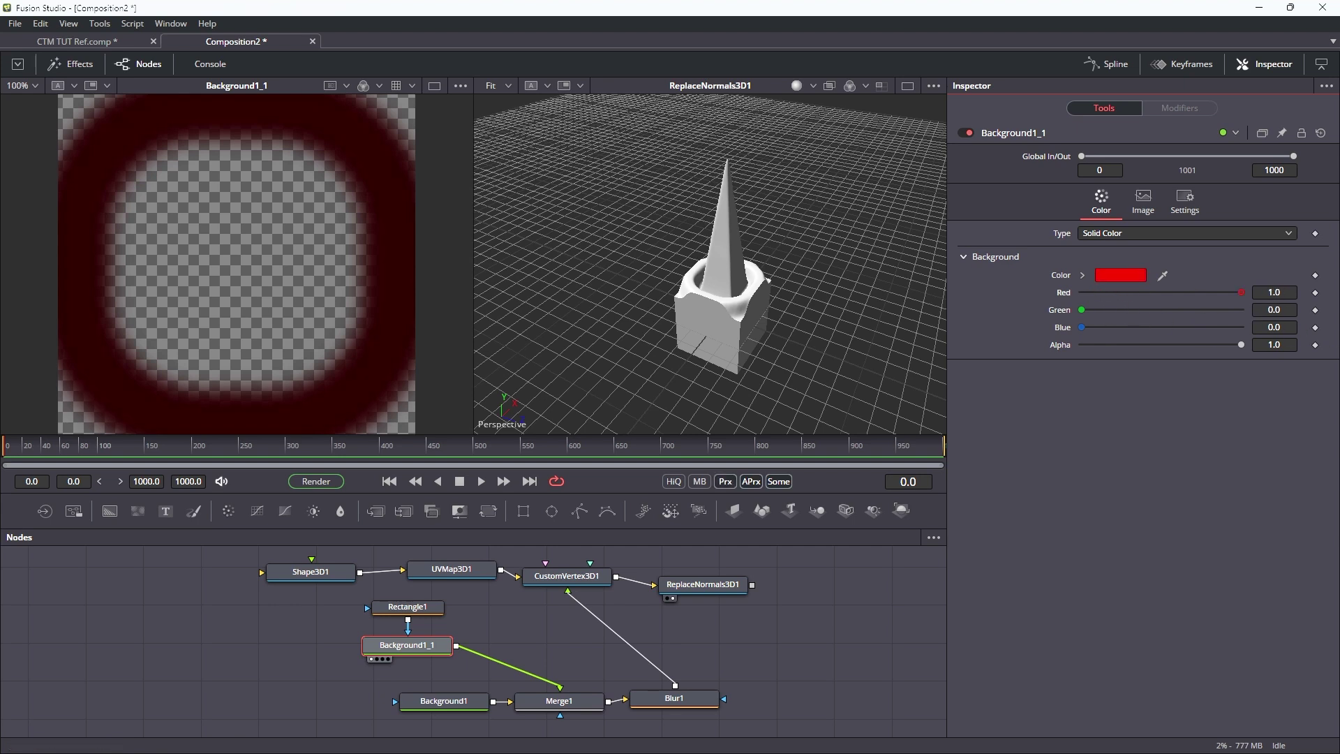
- Set Merge1's Blend to 0.1
click(567, 709)
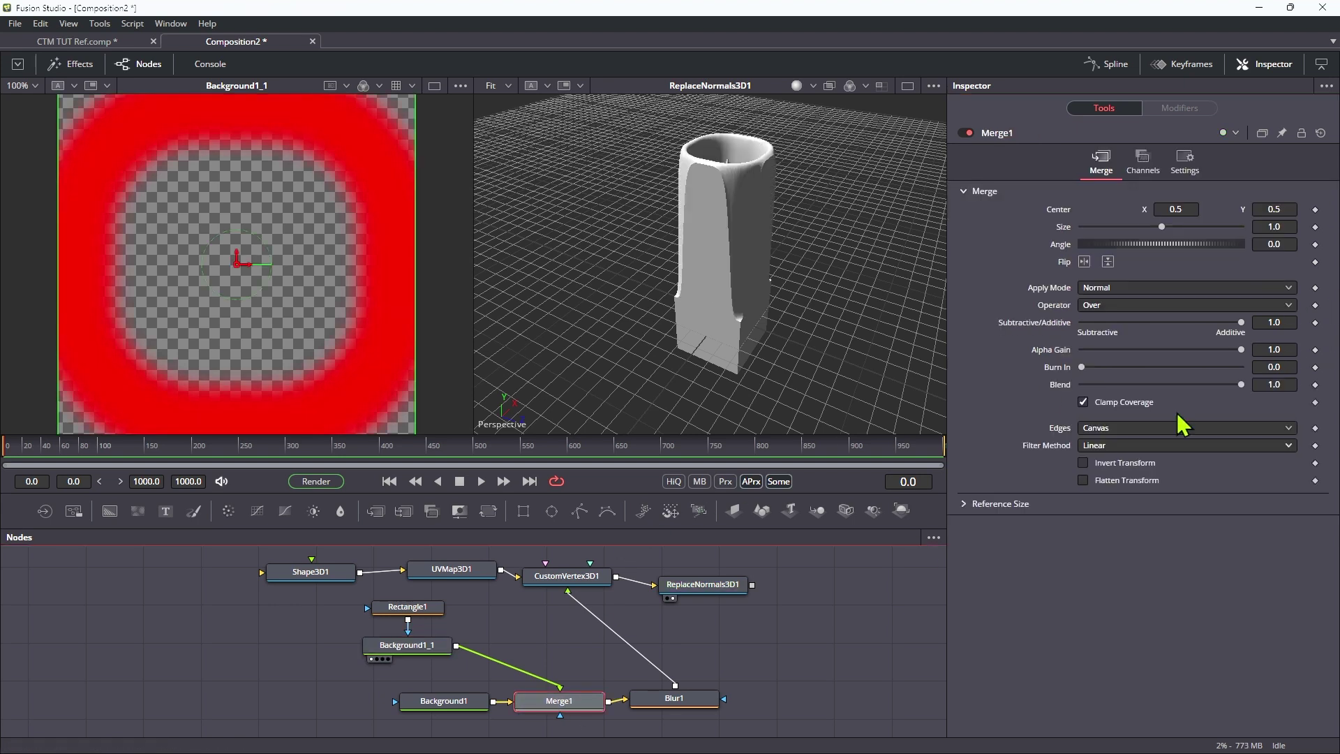
click(1277, 385)
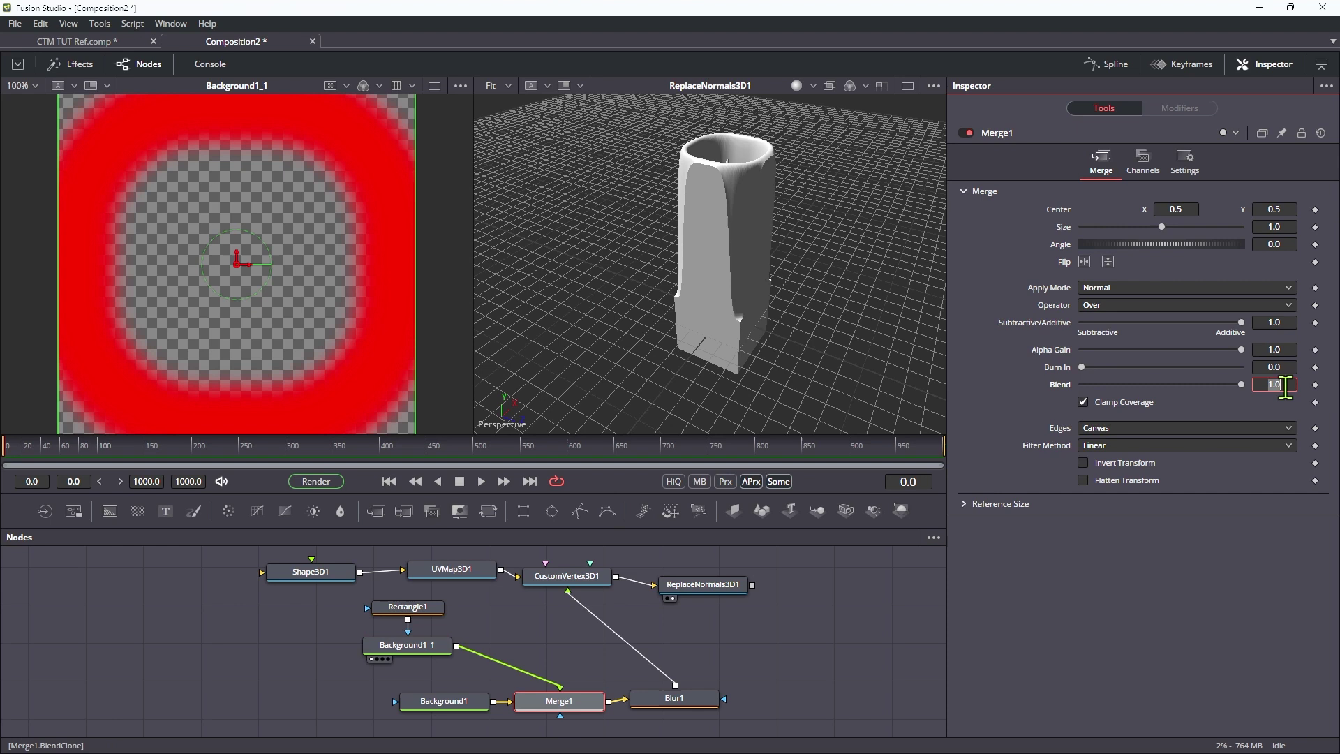
key(Tab)
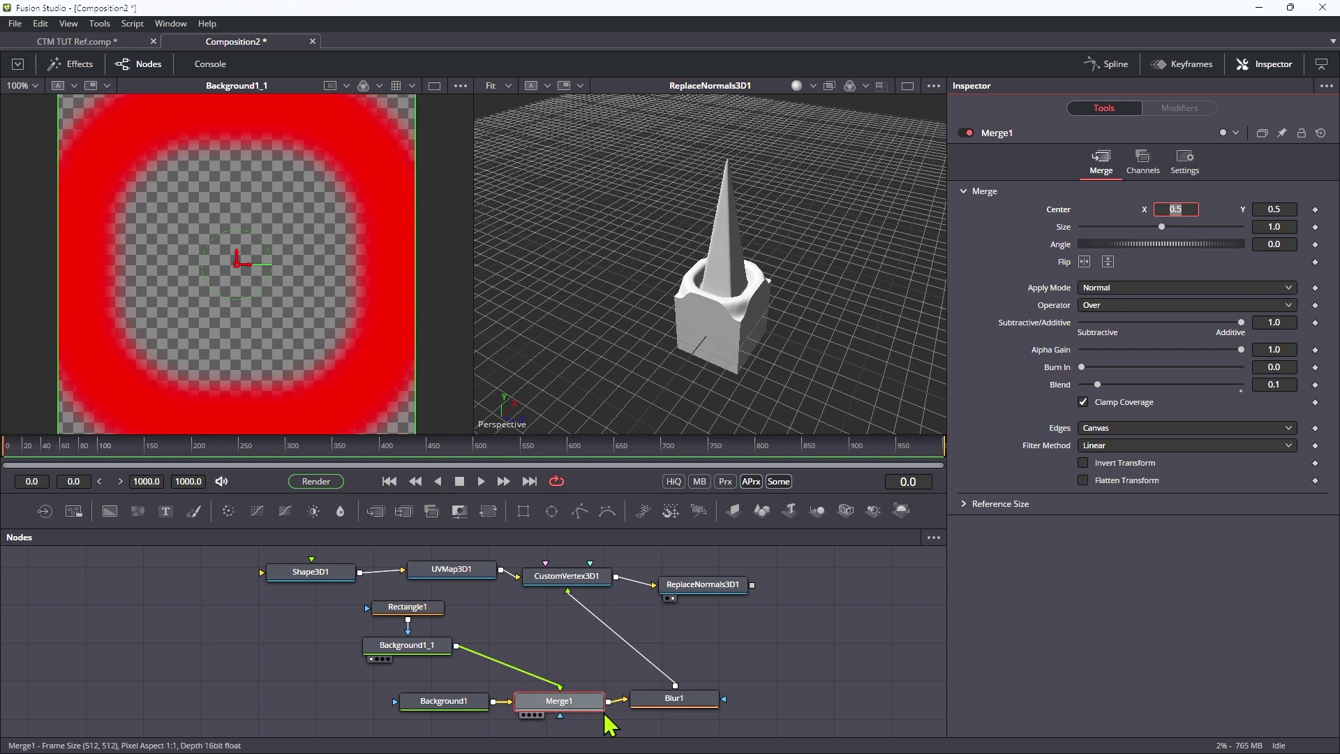
- Inspect Blur1's output image and examine the rim and corners of the displaced cube up close
drag(674, 699, 202, 208)
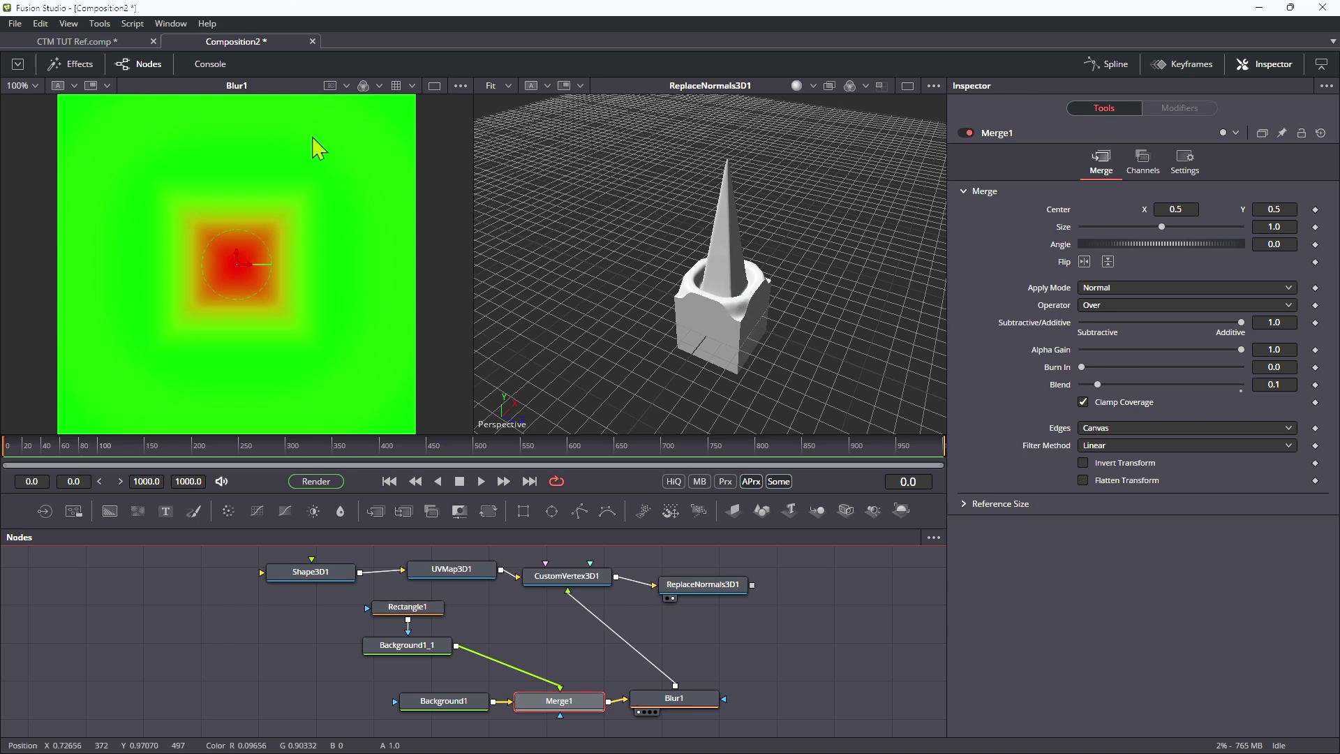
key(1)
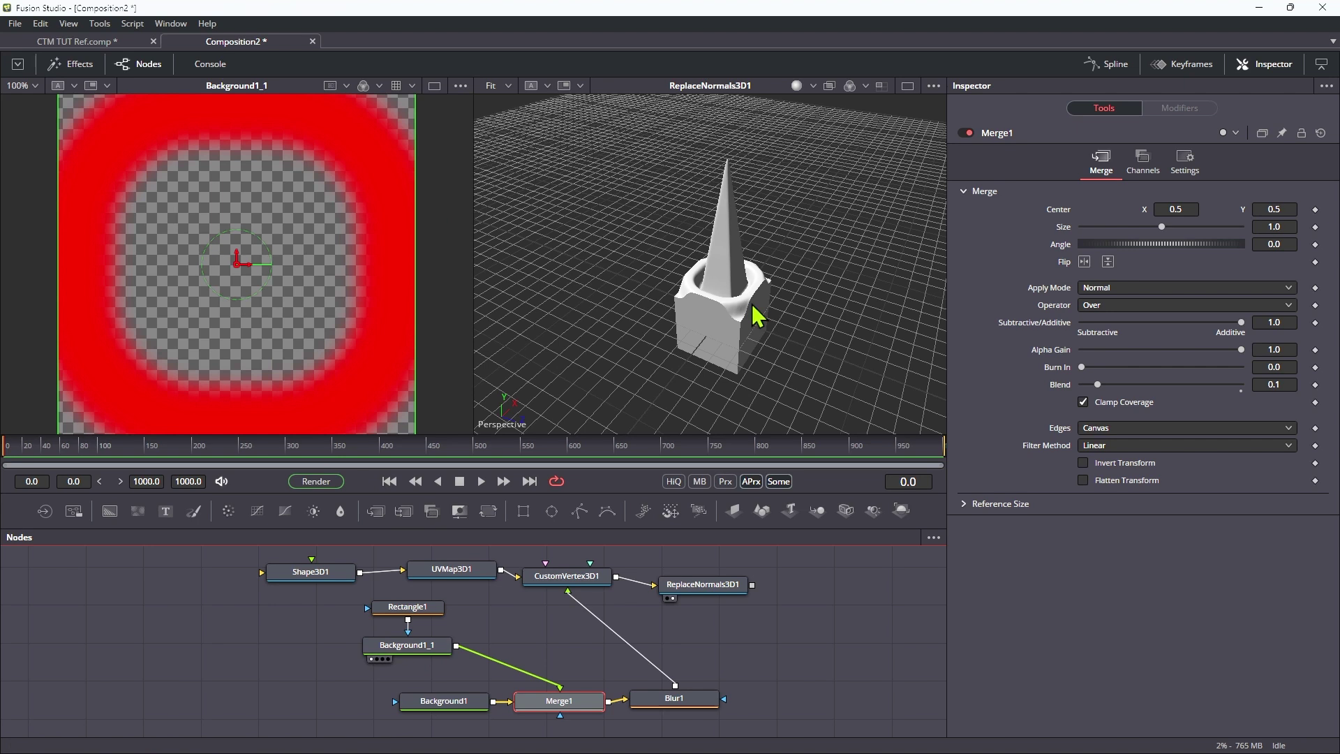
scroll(757, 315, up, 5)
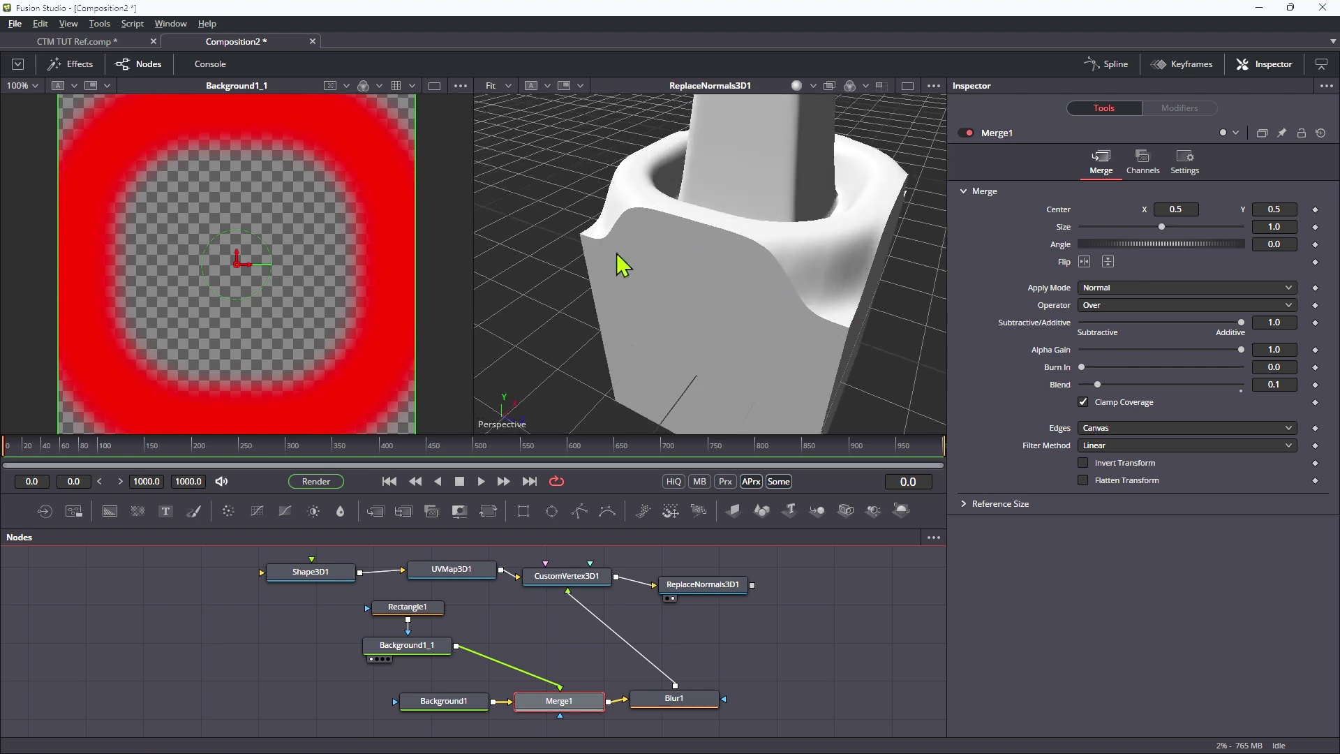
scroll(810, 307, down, 3)
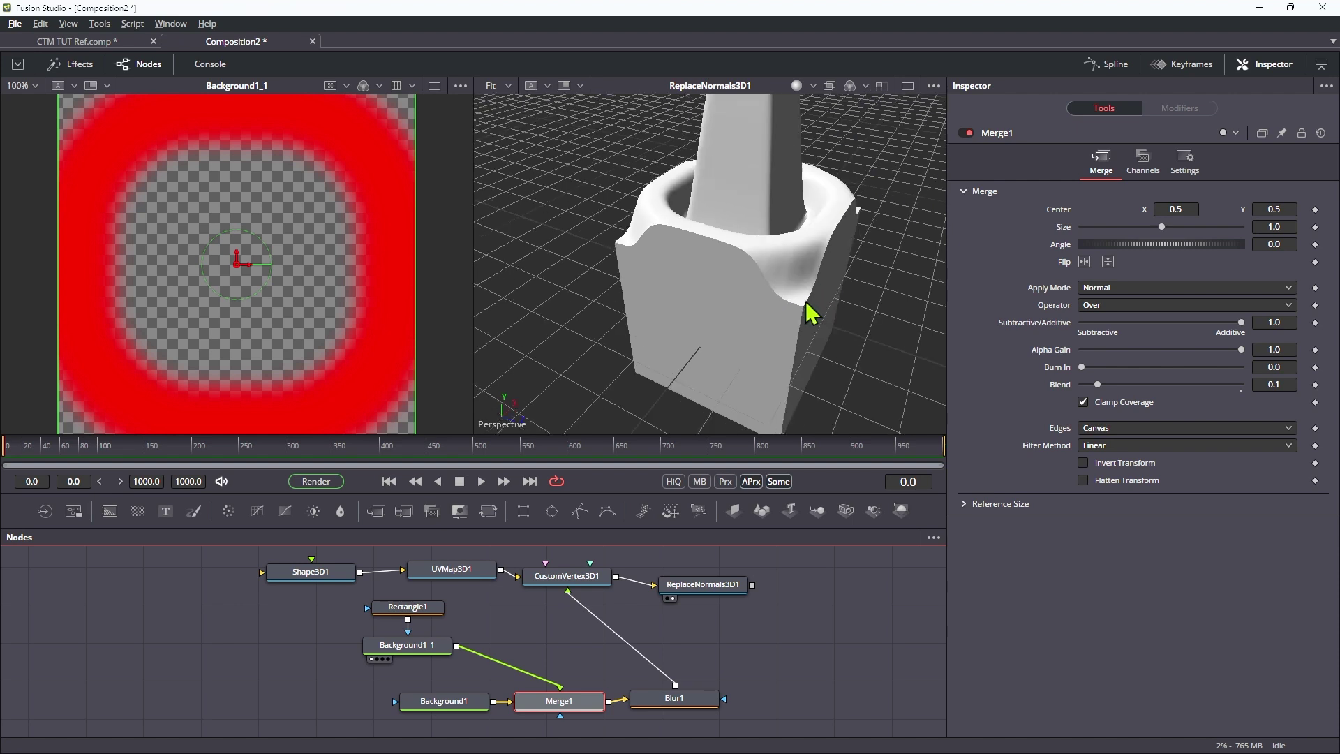
mouse_move(735, 188)
mouse_down()
mouse_move(746, 213)
mouse_move(733, 166)
mouse_up()
drag(742, 298, 726, 232)
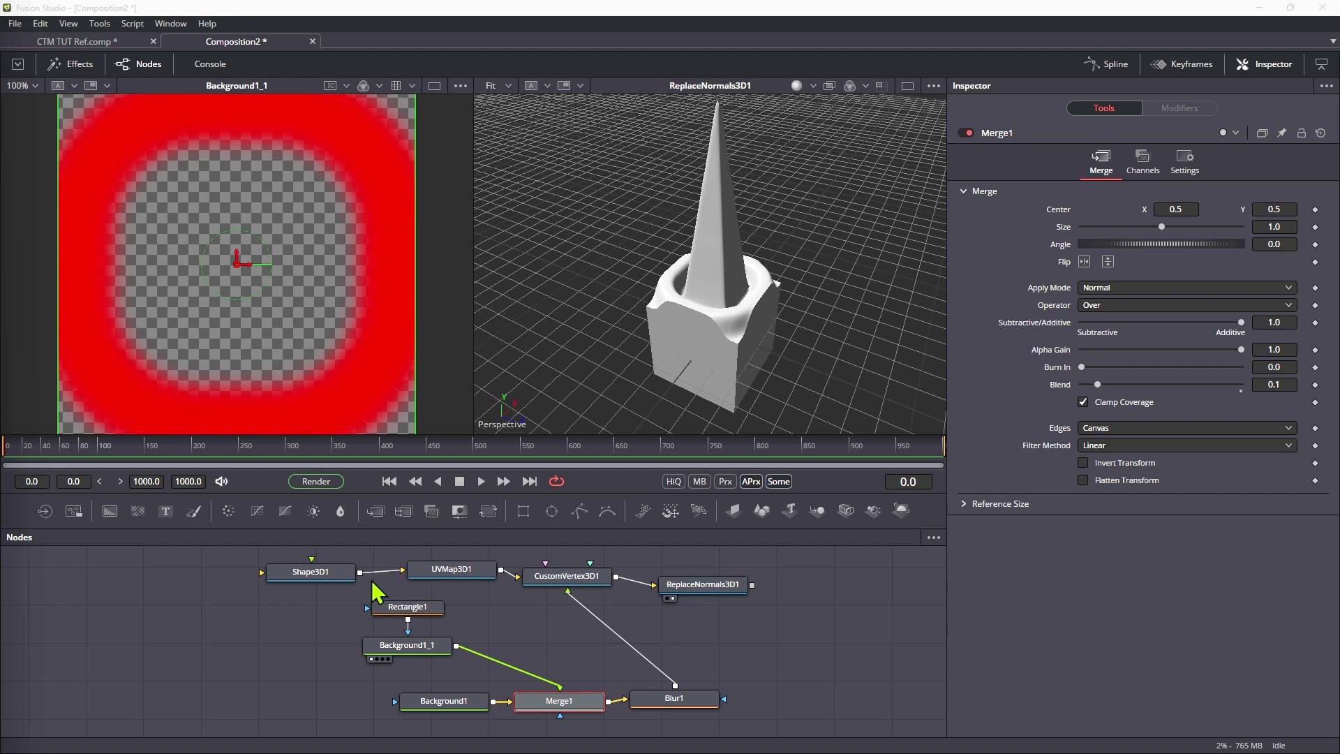
- Add a Replace Material 3D node after ReplaceNormals3D1
drag(729, 601, 724, 594)
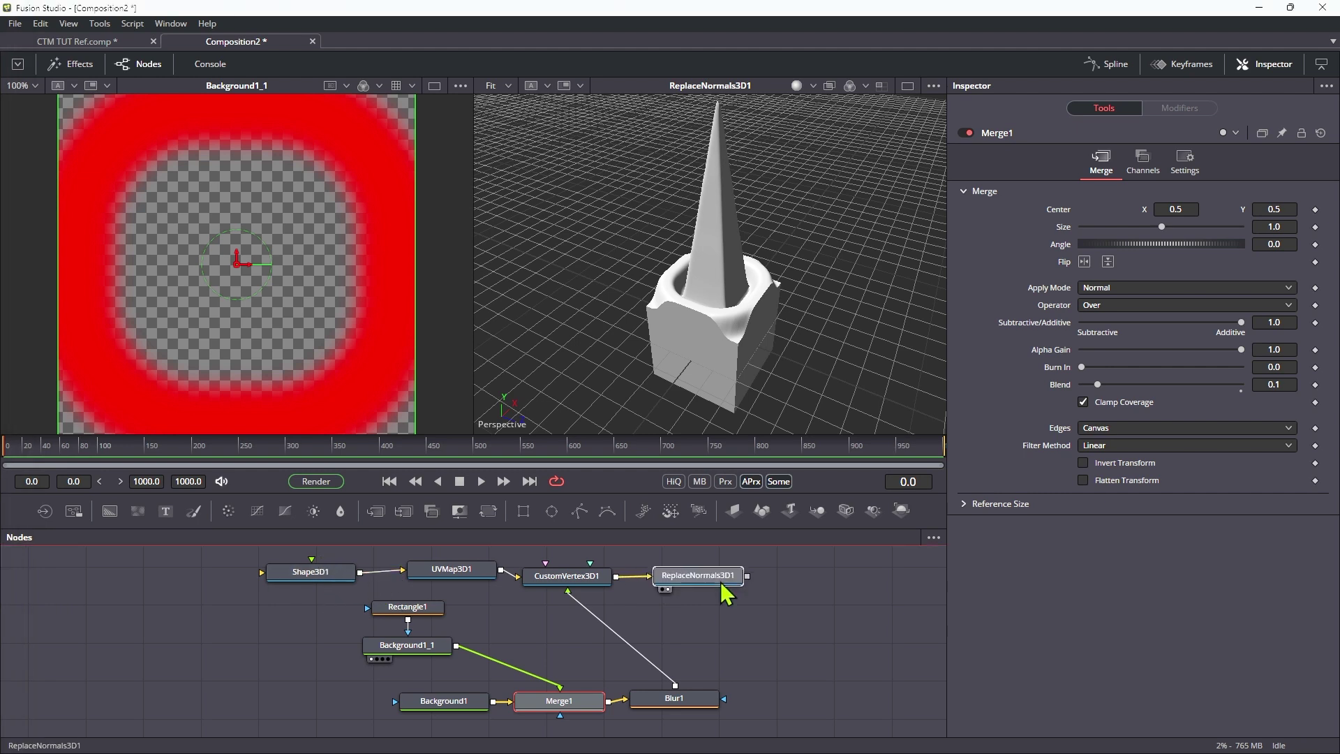
key(shift+space)
text(Vre)
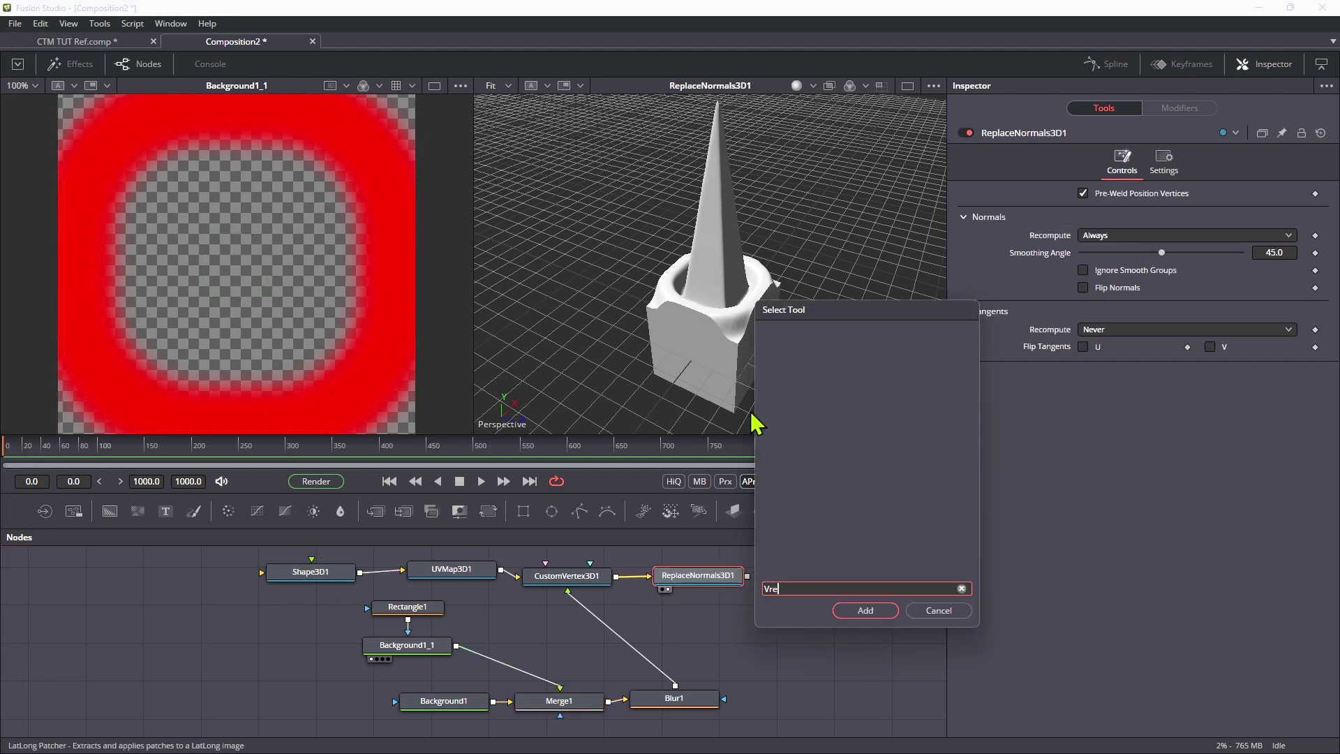
key(BackSpace)
key(BackSpace)
key(BackSpace)
text(repl)
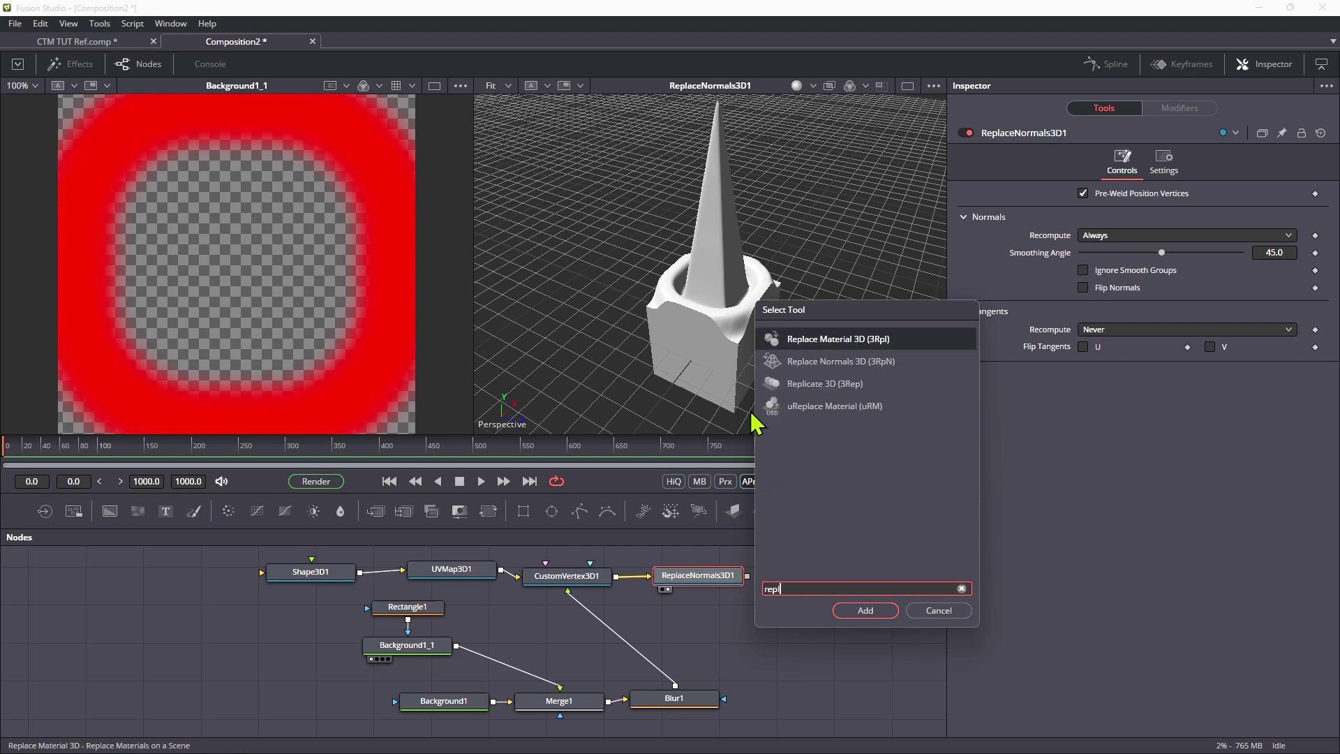
key(Return)
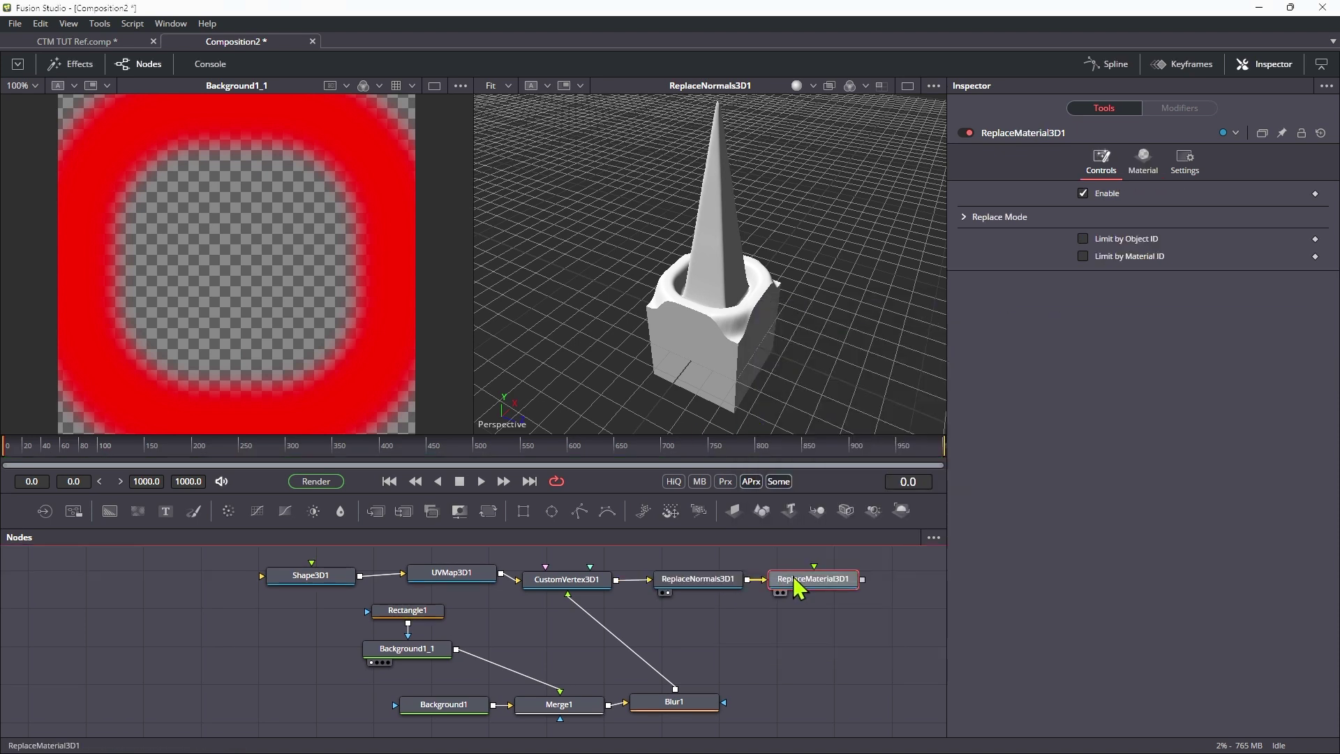
- Darken ReplaceMaterial3D1's diffuse color to a grey of about 0.349 and set its specular Intensity to 0.528
click(1144, 160)
click(1121, 209)
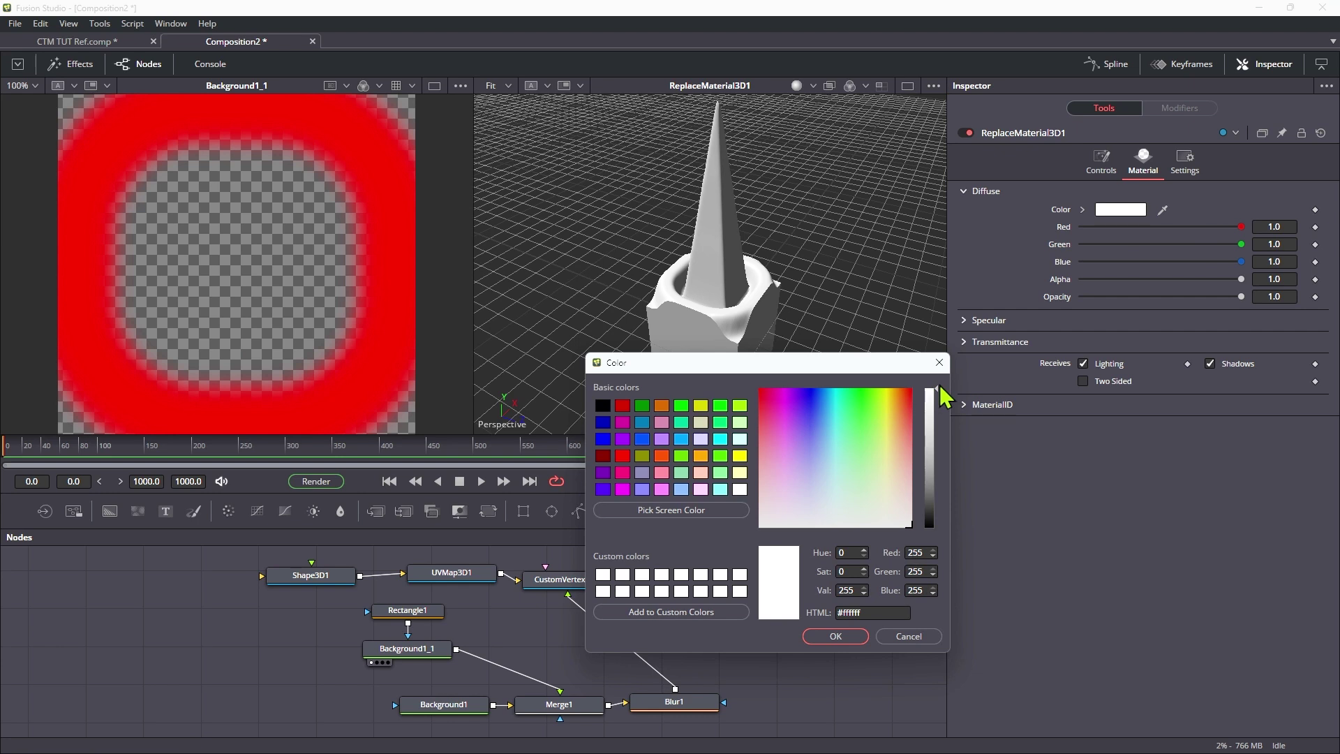
drag(937, 391, 937, 482)
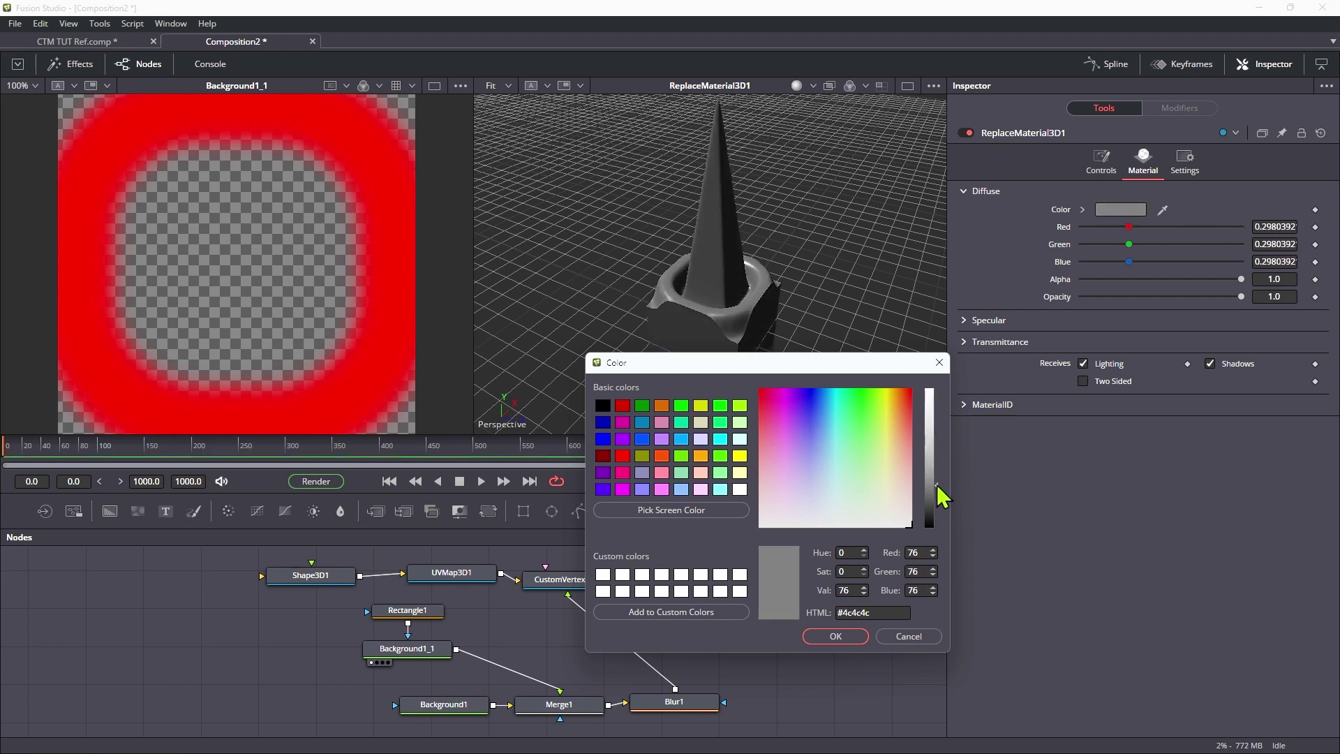
click(837, 637)
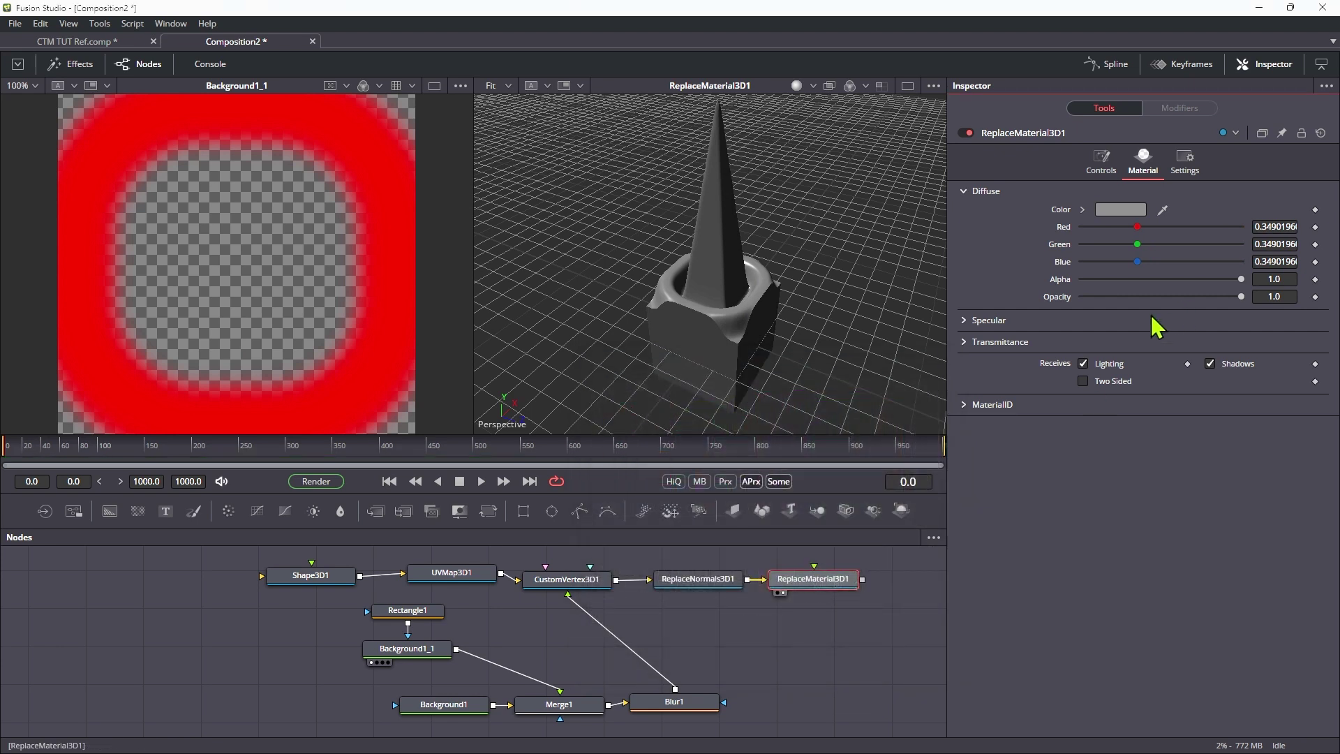
click(965, 320)
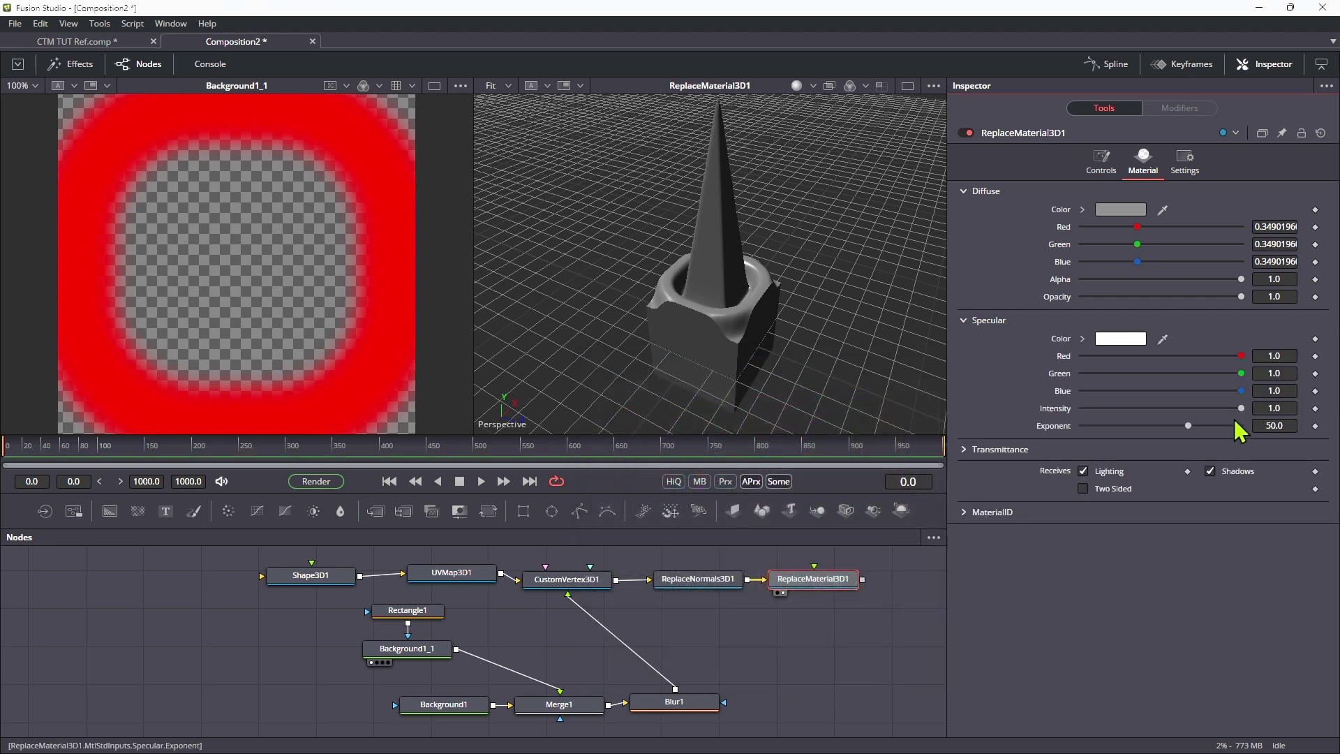
drag(1241, 409, 1166, 411)
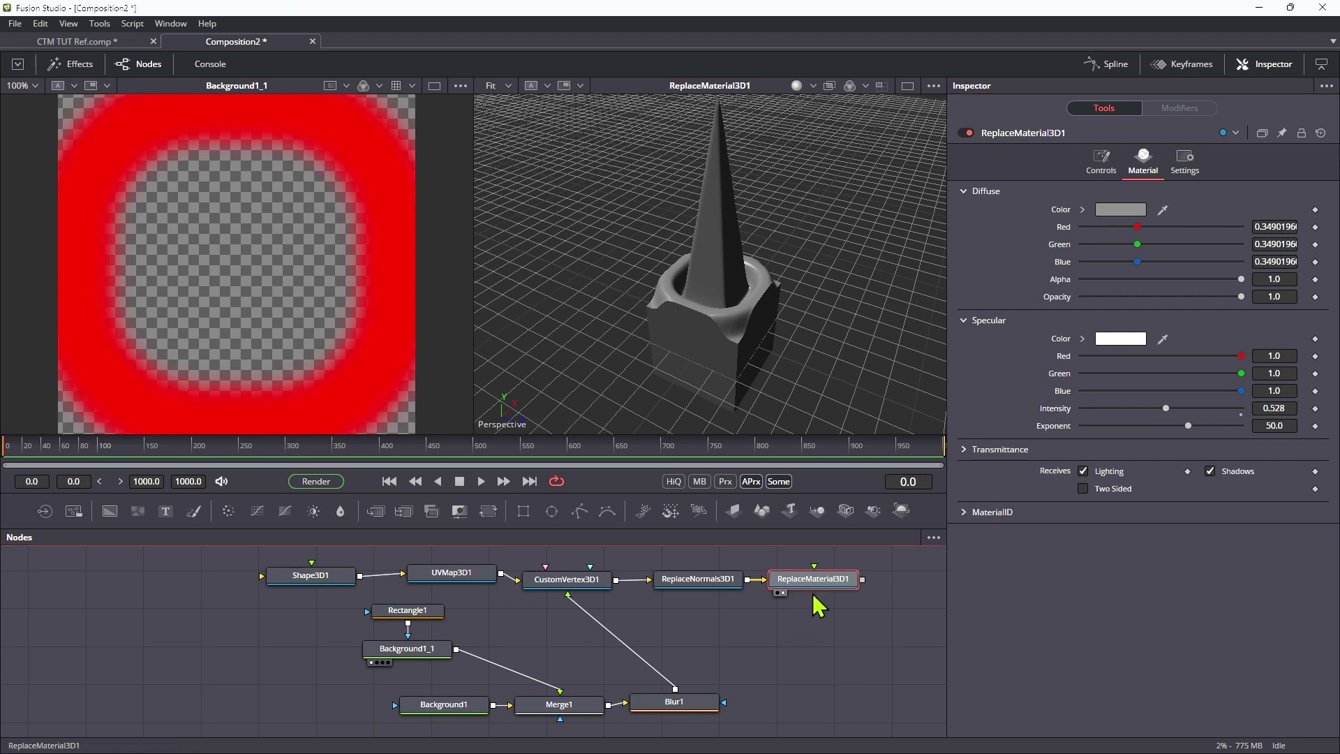
- Add a FastNoise node below ReplaceMaterial3D1 and connect it to that node's material input
click(824, 643)
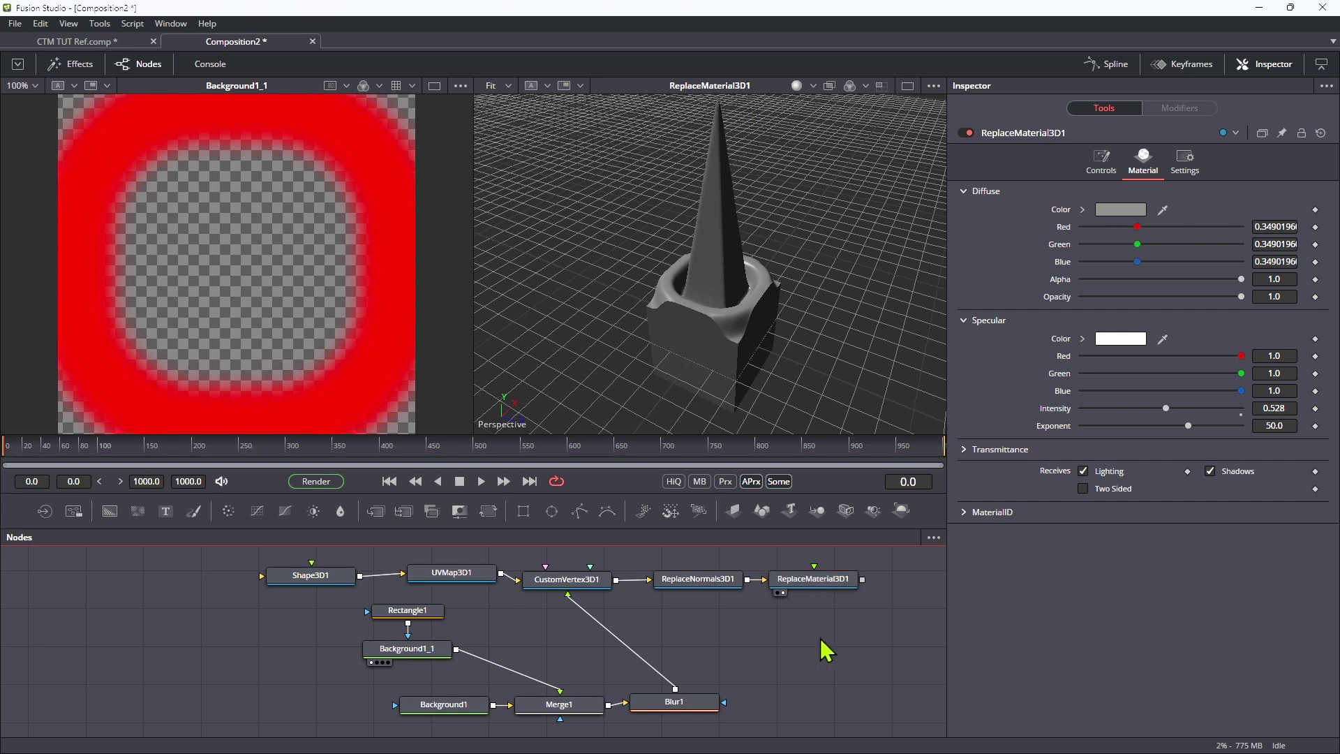
key(shift+space)
text(fas)
key(Down)
key(Down)
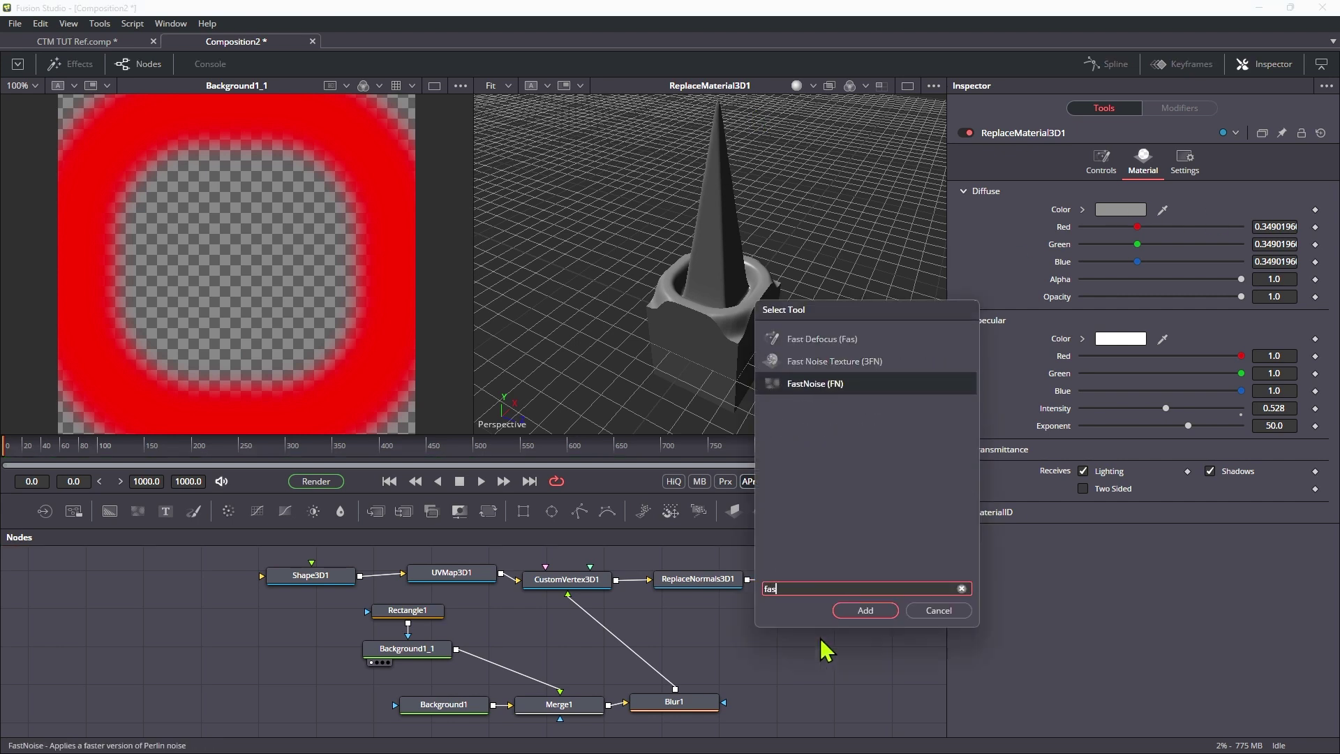
key(Return)
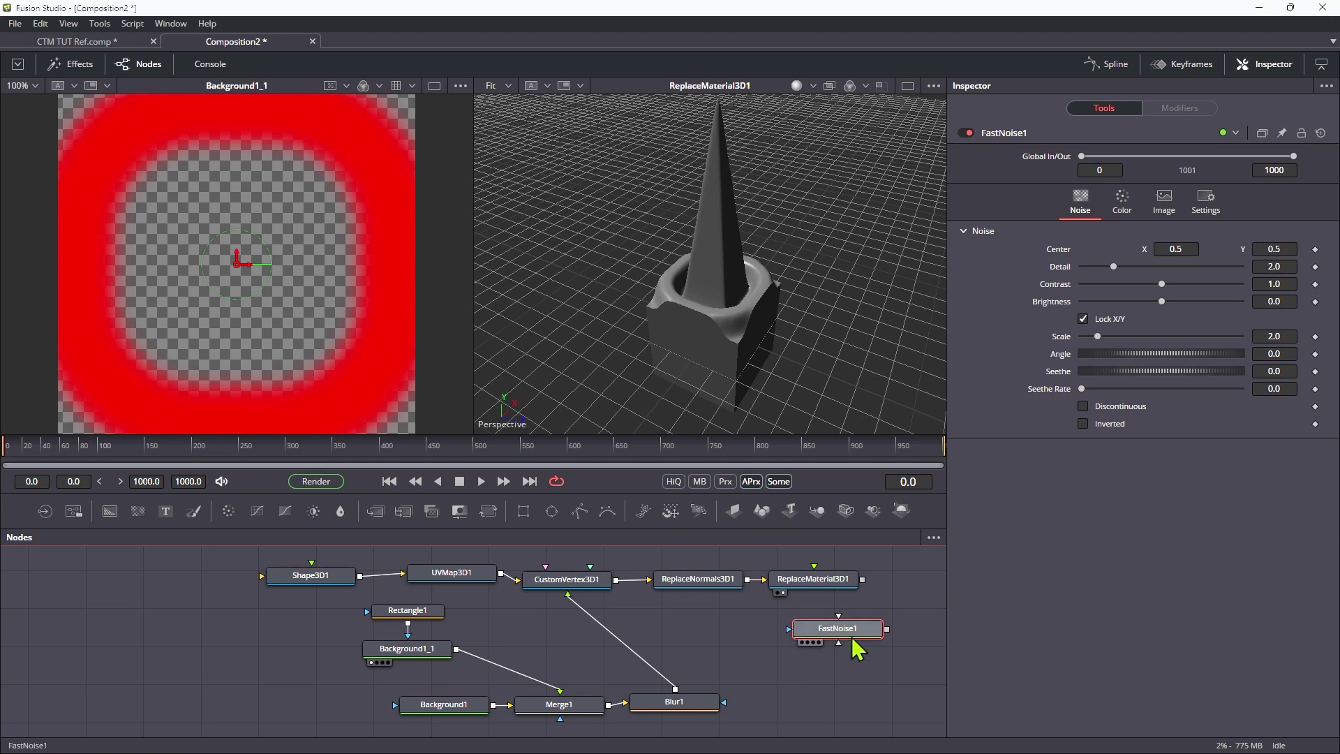
drag(887, 629, 818, 641)
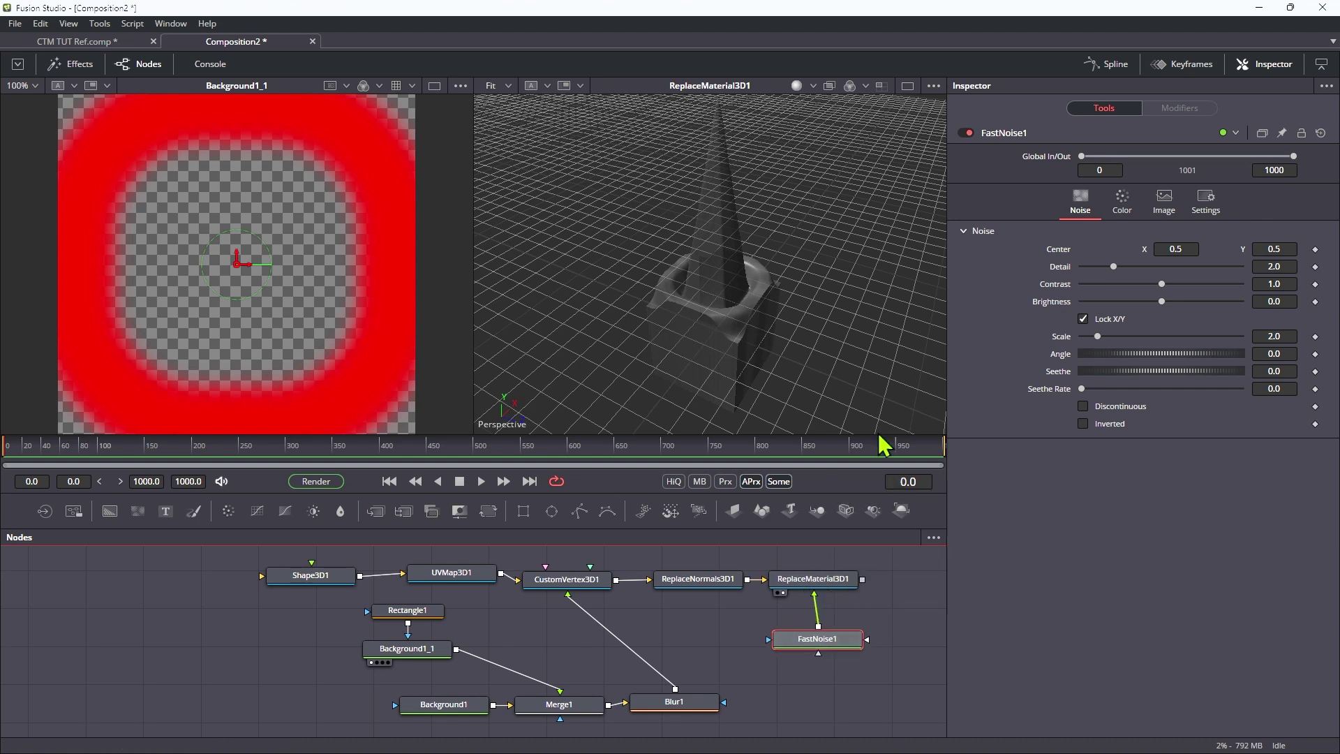
- Make FastNoise1's Color 1 opaque with an alpha of 1.0 and set the noise Scale to 250
click(1121, 204)
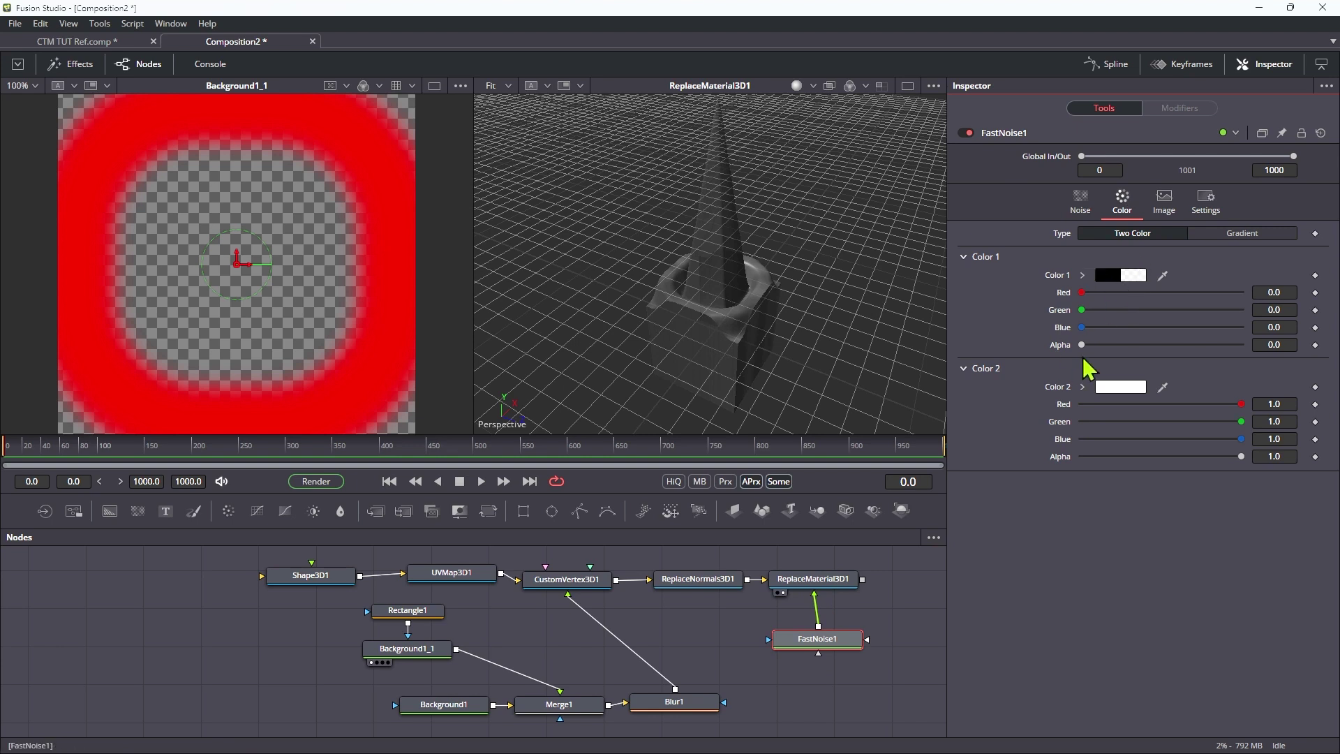
drag(1082, 345, 1273, 351)
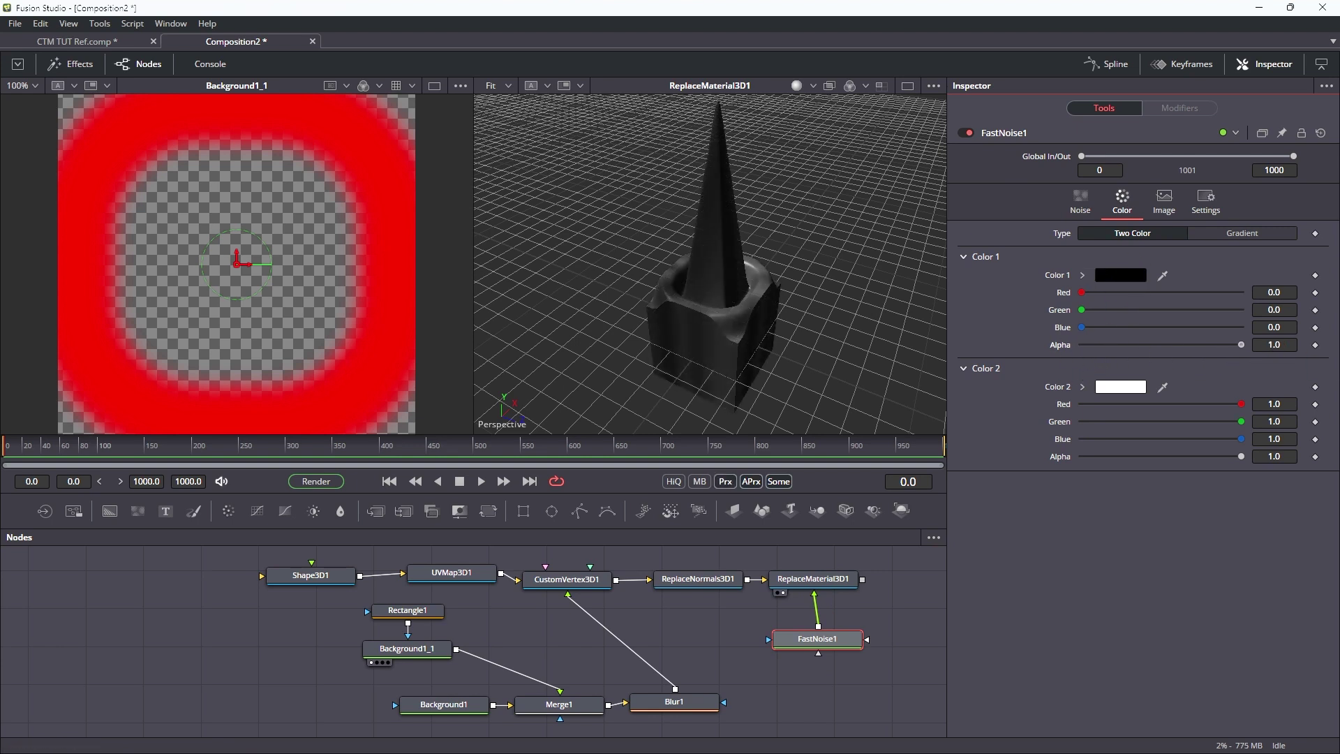
click(1083, 203)
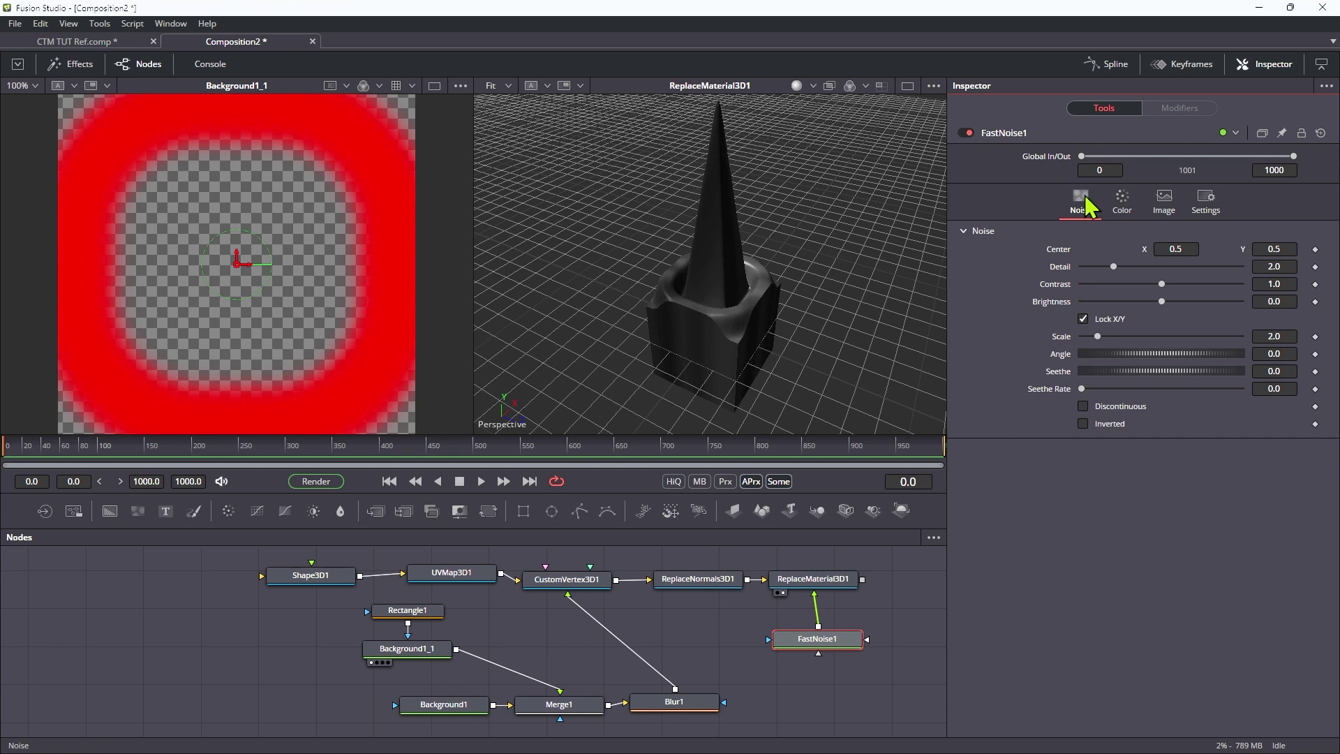
click(1287, 336)
text(250)
key(Tab)
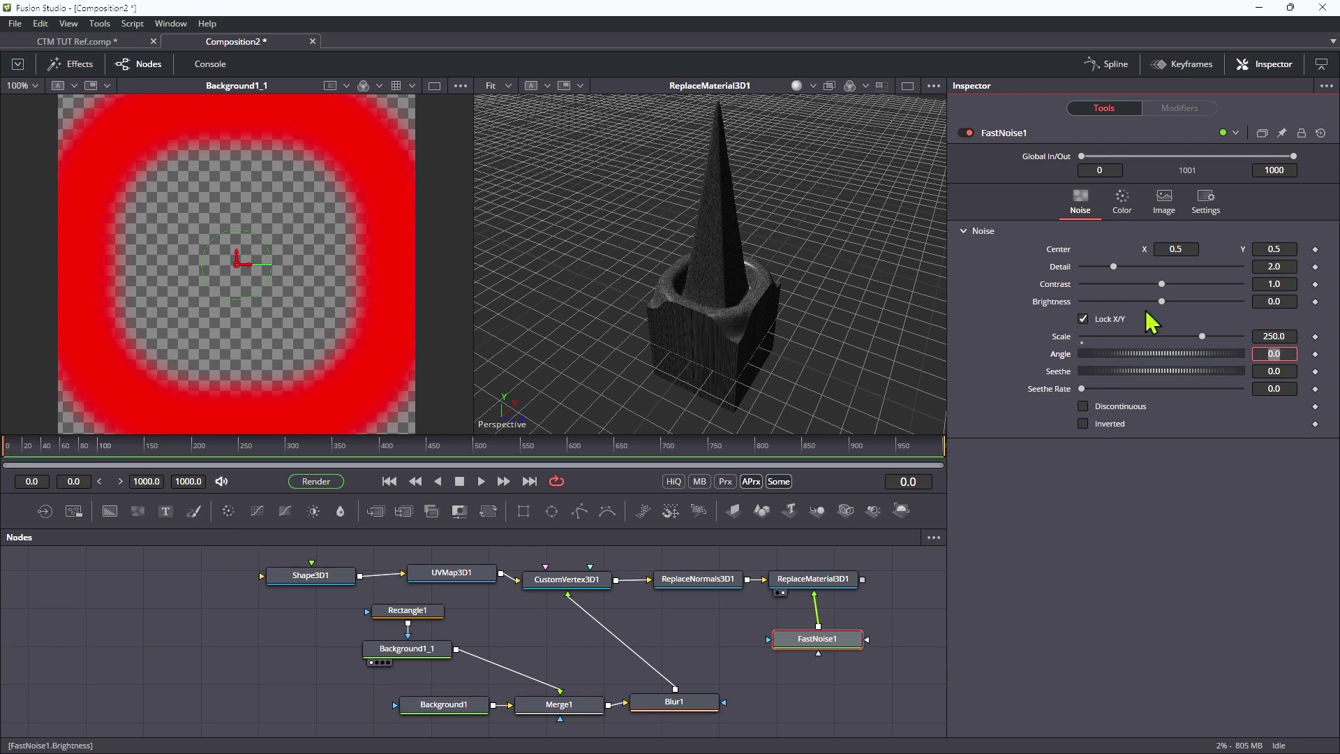
- Switch to a single large viewer showing ReplaceMaterial3D1 and examine the noise texture on the spike, rim and cube sides
scroll(822, 337, up, 5)
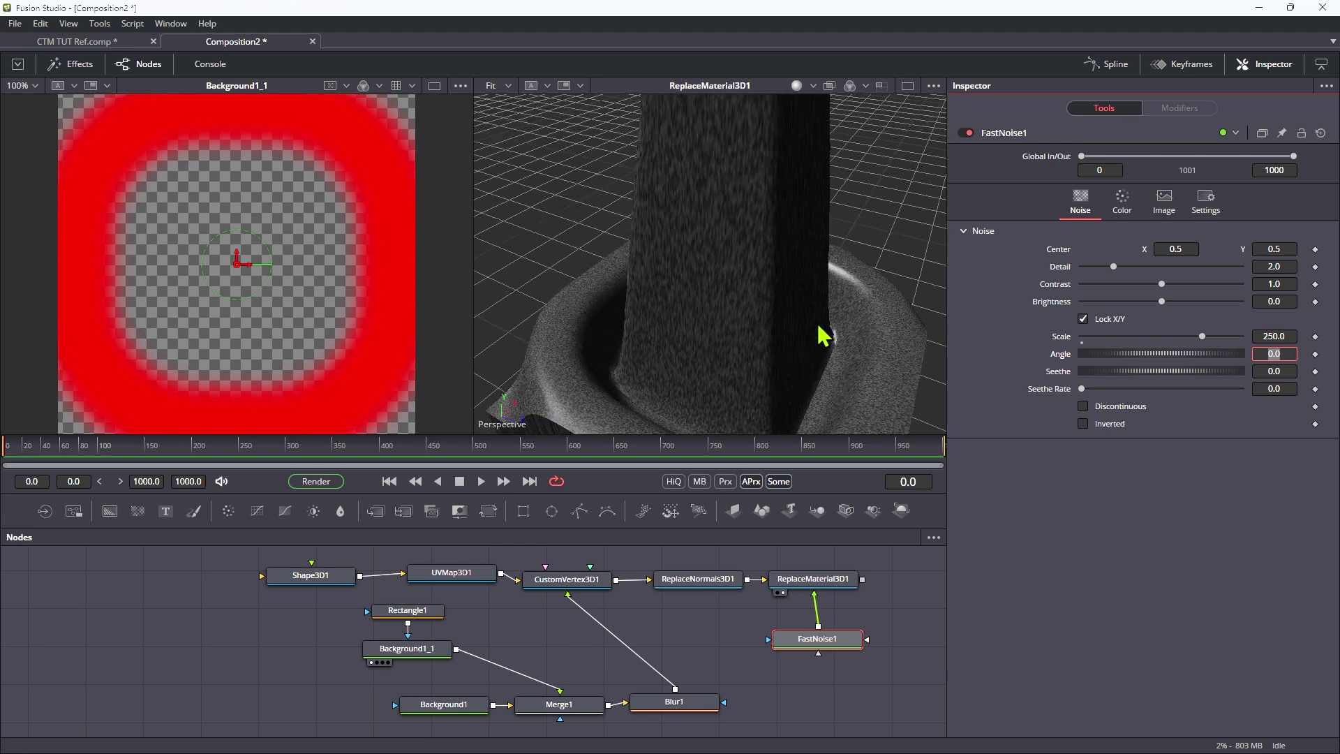
scroll(824, 335, down, 4)
drag(838, 344, 936, 111)
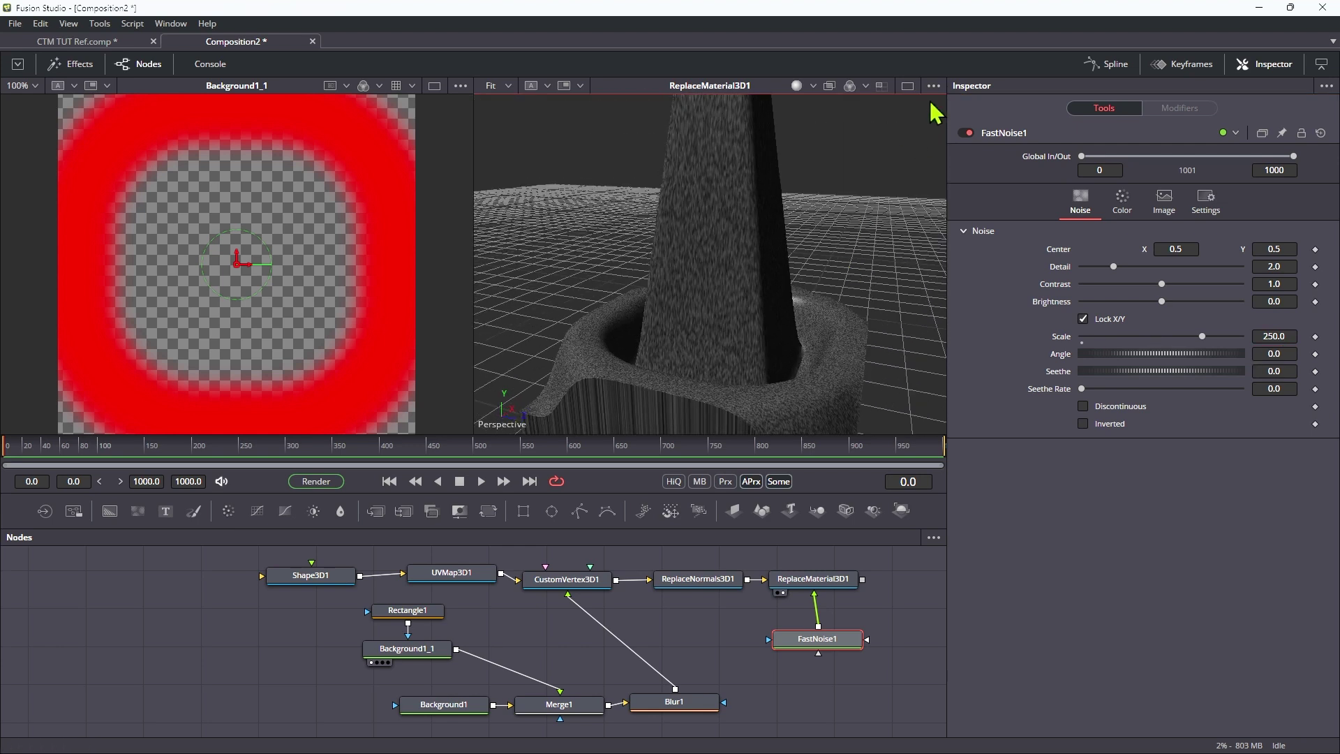
click(907, 85)
click(777, 592)
drag(516, 331, 558, 188)
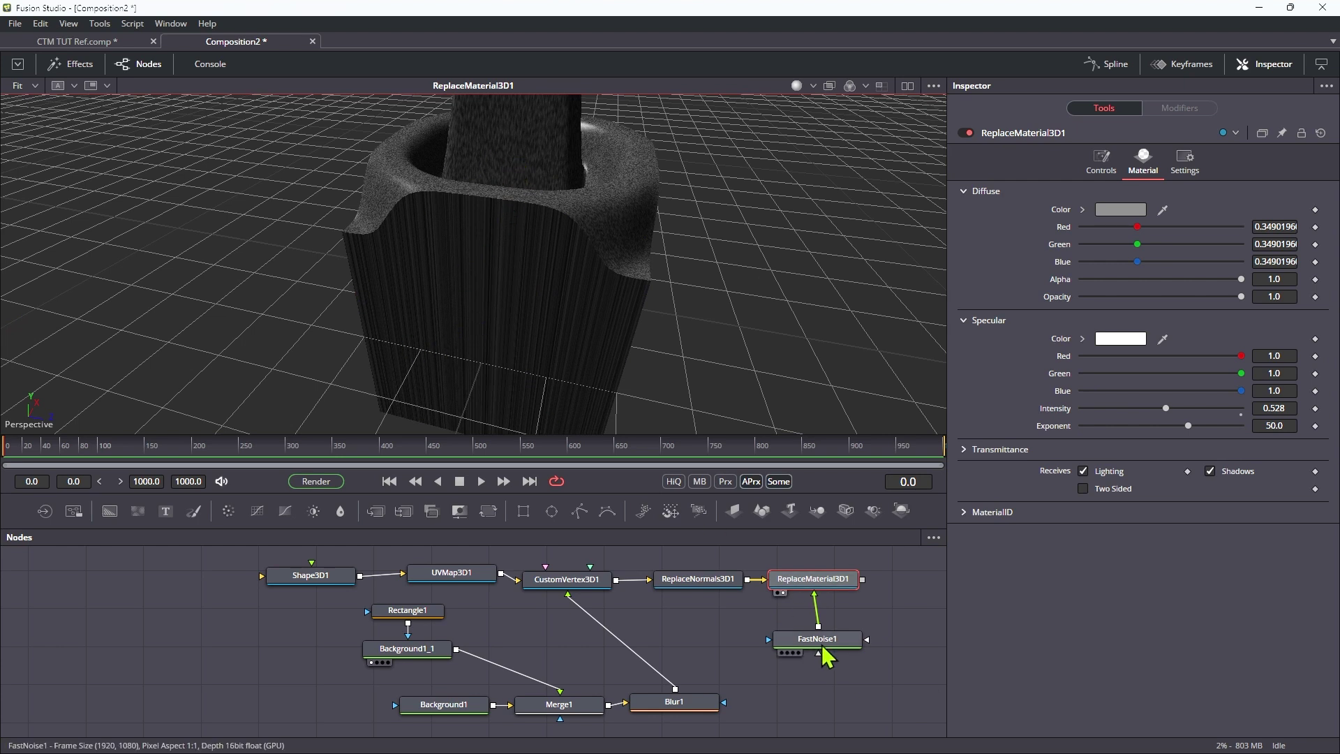
- Line up FastNoise1 directly beneath ReplaceMaterial3D1 and add a UV Map 3D node after ReplaceMaterial3D1
drag(823, 643, 824, 683)
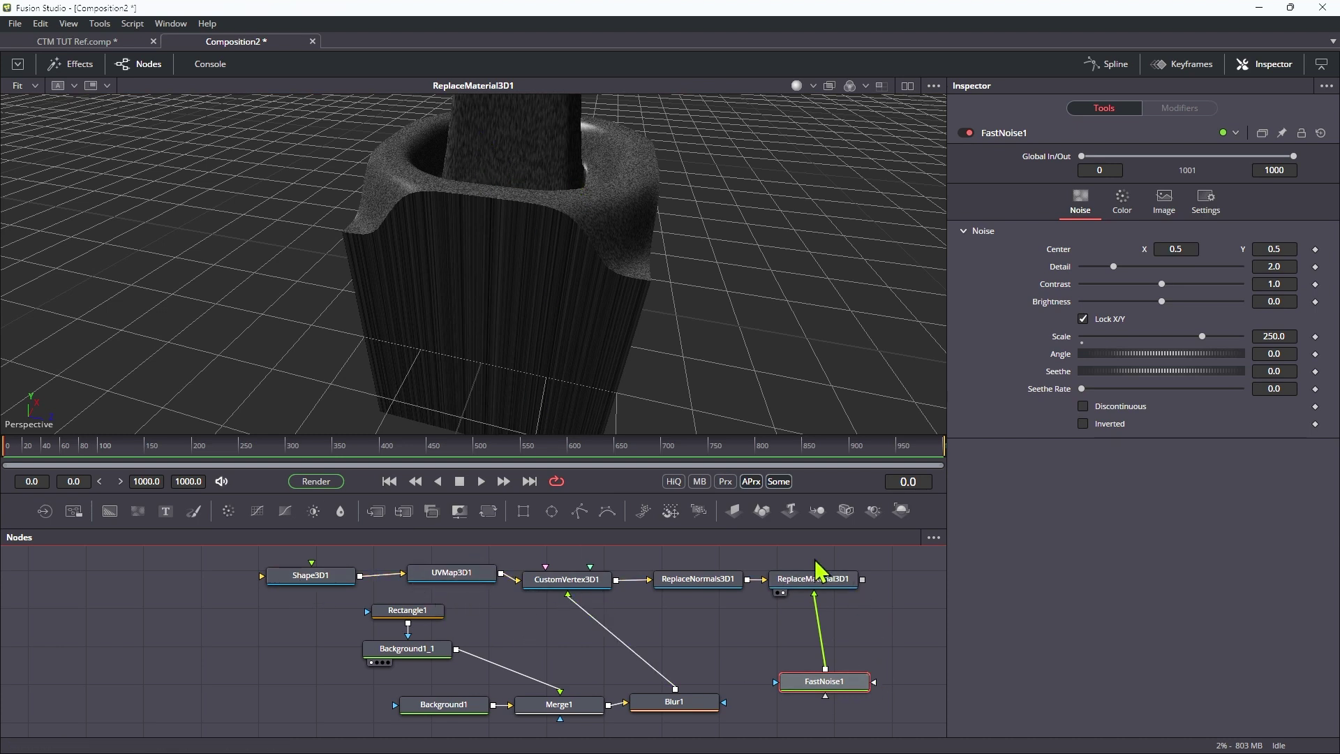
drag(822, 693, 811, 648)
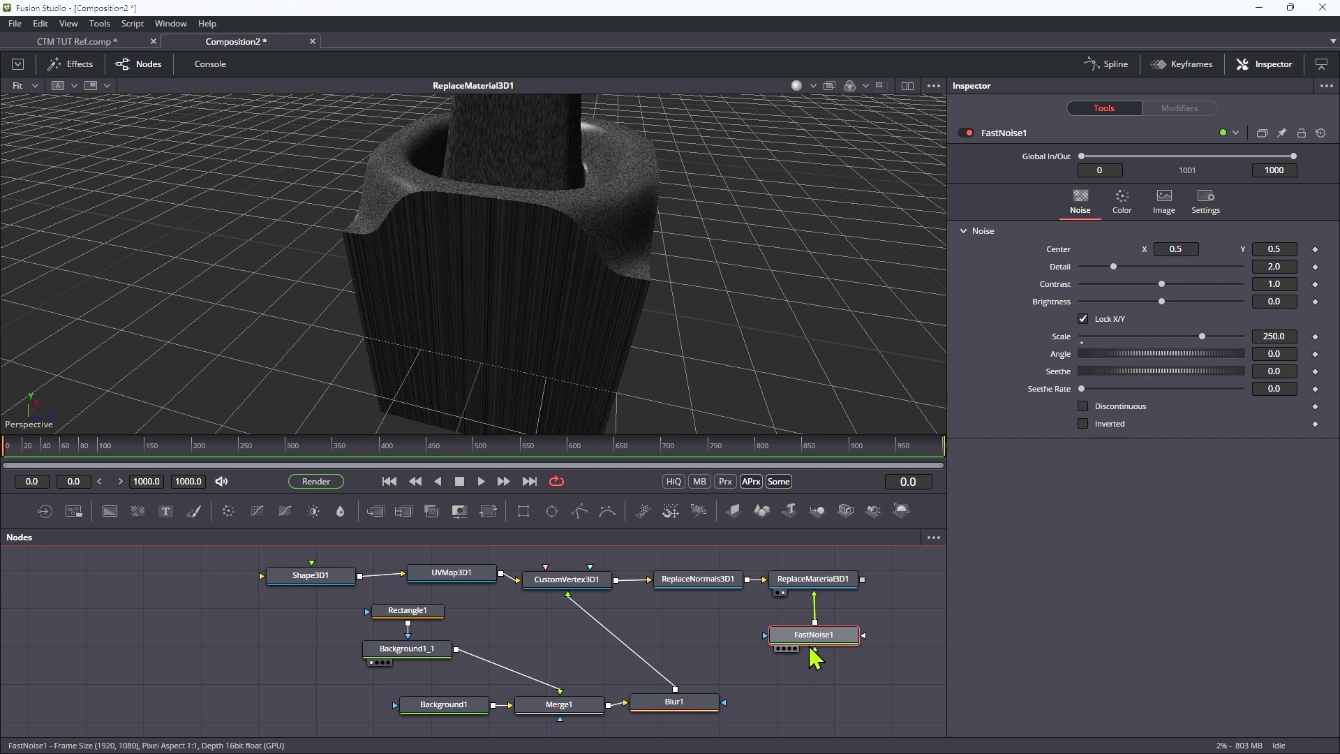
click(822, 580)
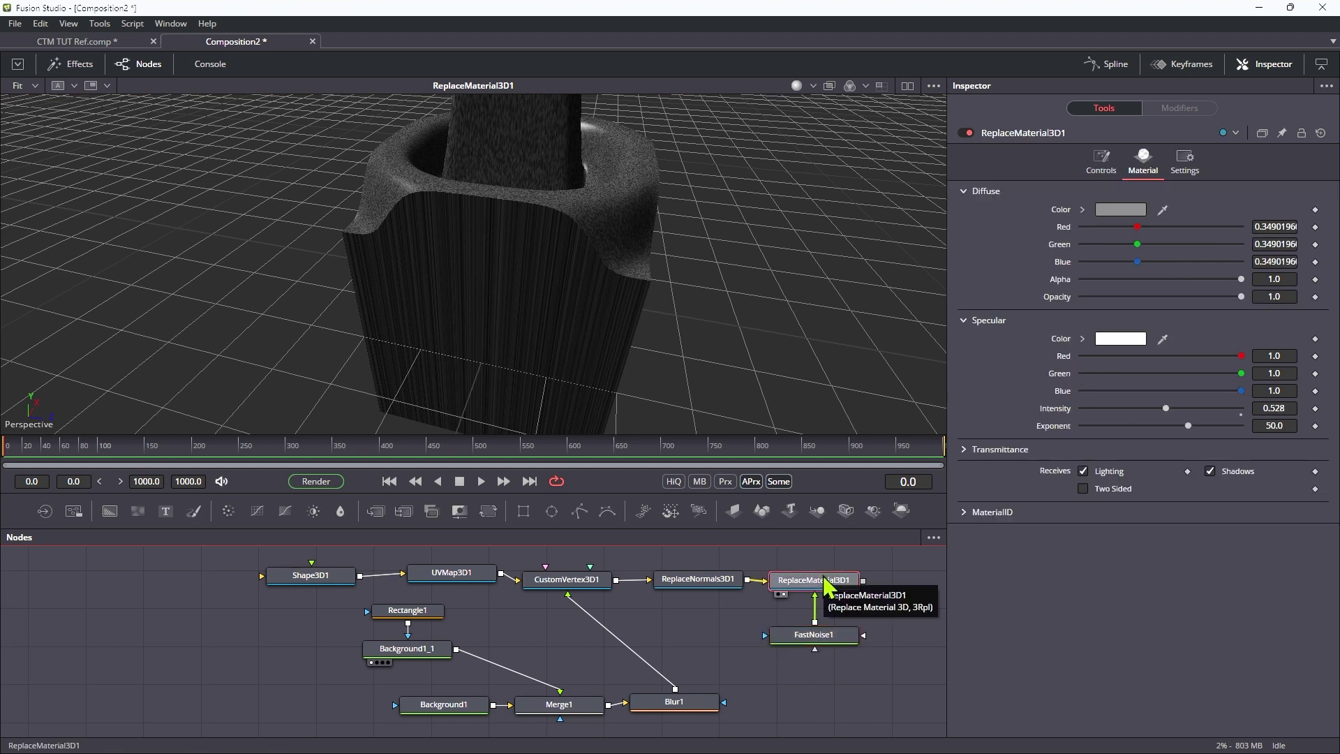
key(shift+space)
text(fas)
text(uv)
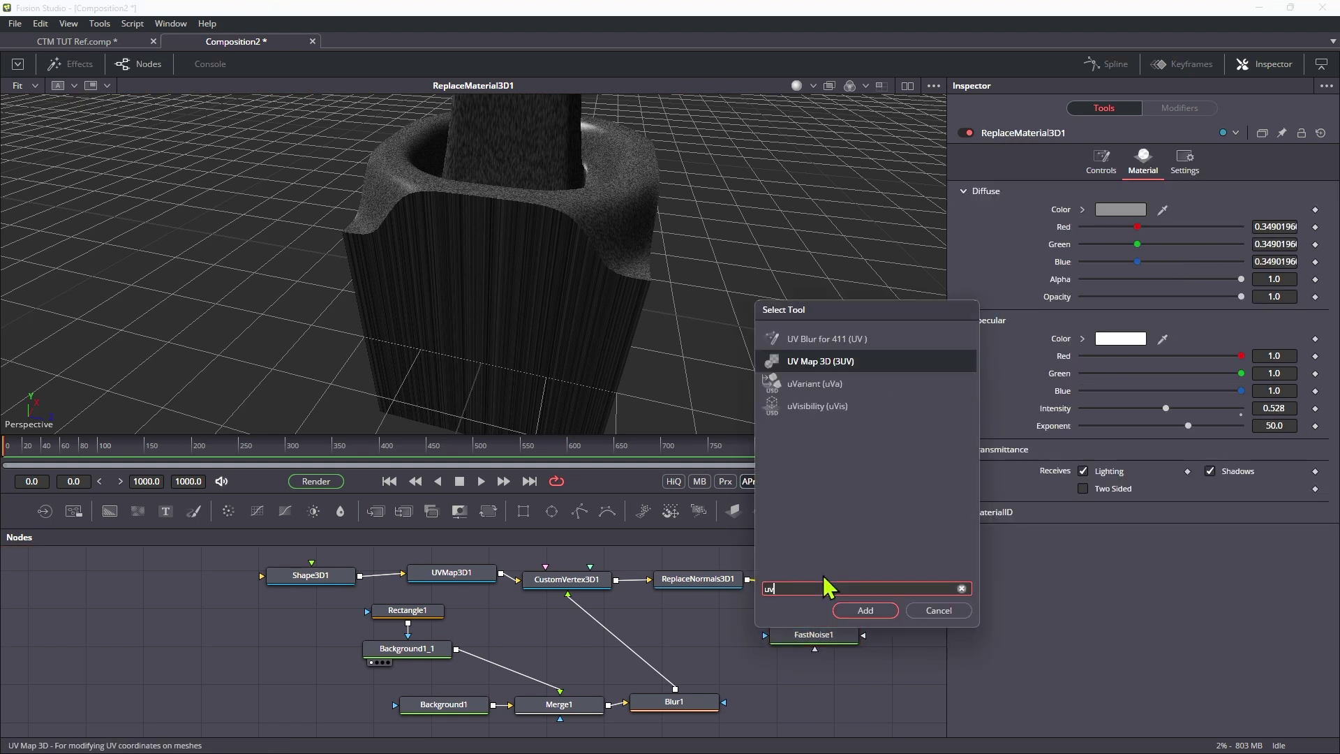
key(Return)
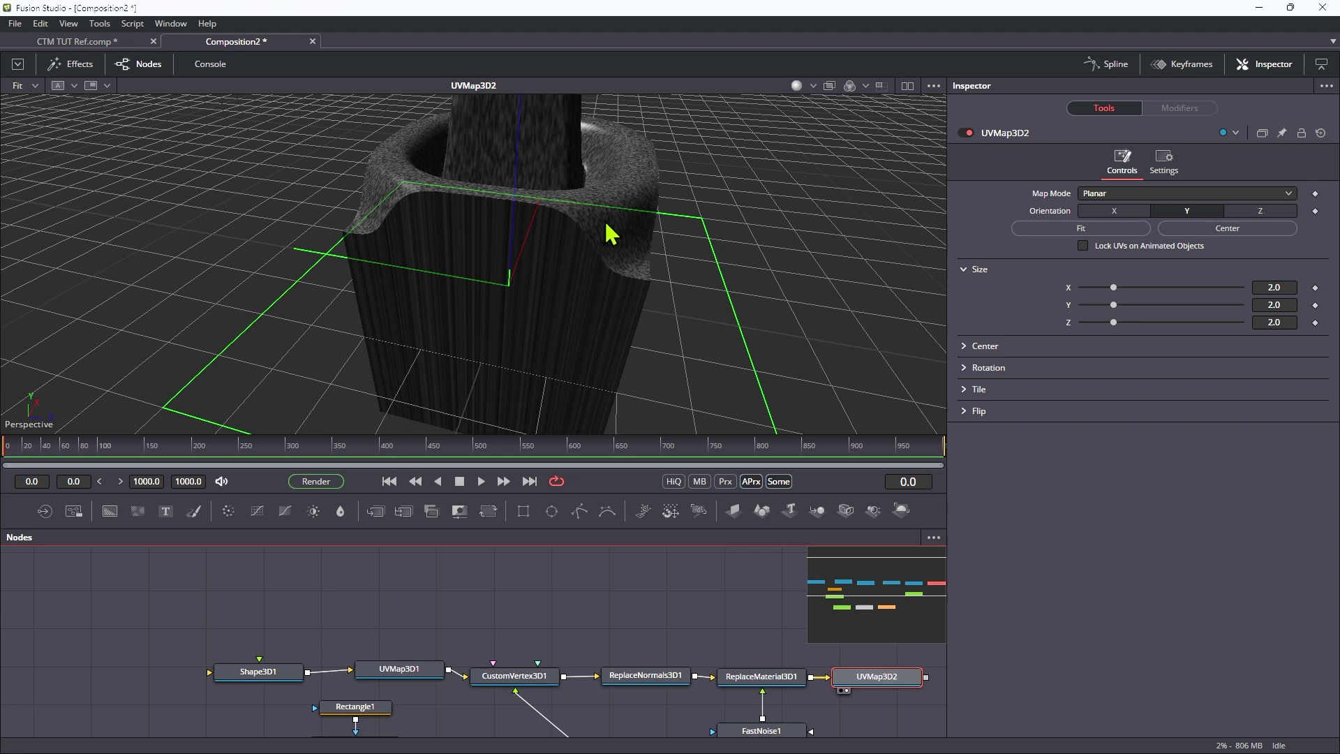
- Set UVMap3D2's map mode to CubeMap, fit the mapping to the object, and check the texture along the spike
click(1132, 203)
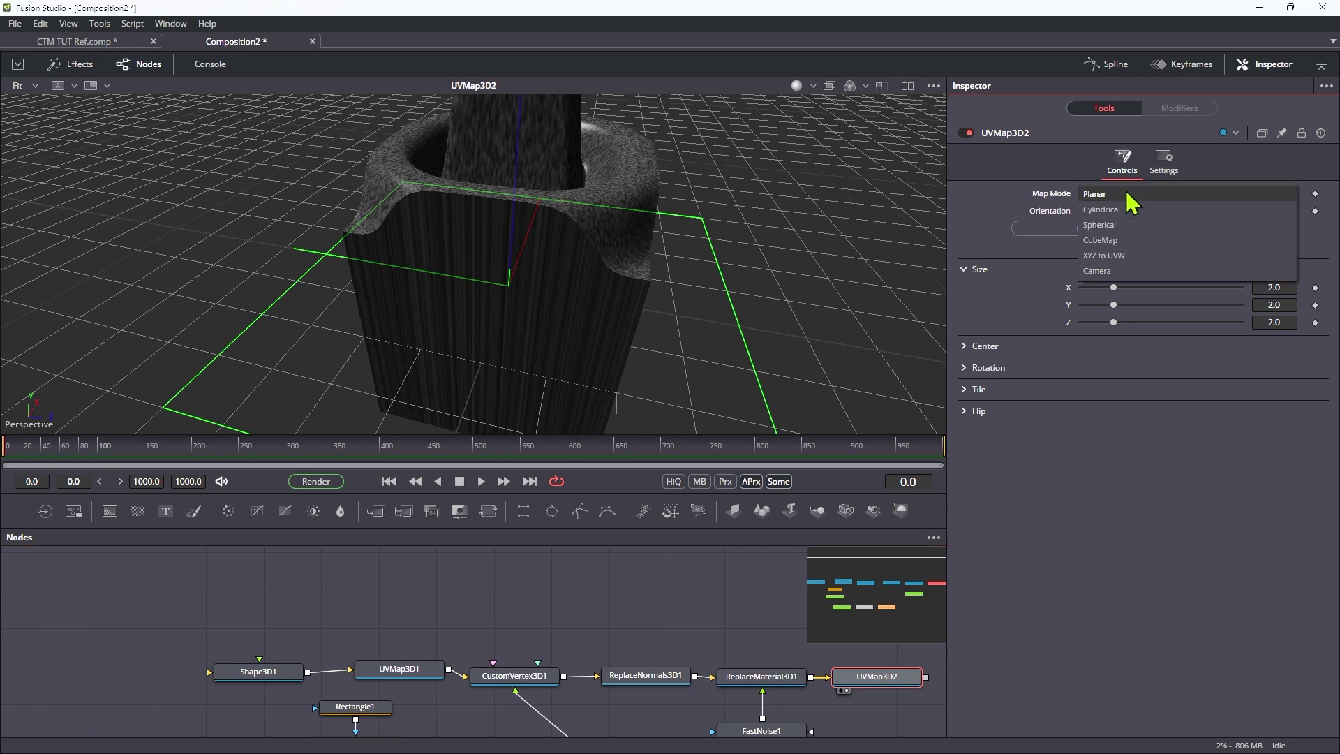
click(1121, 240)
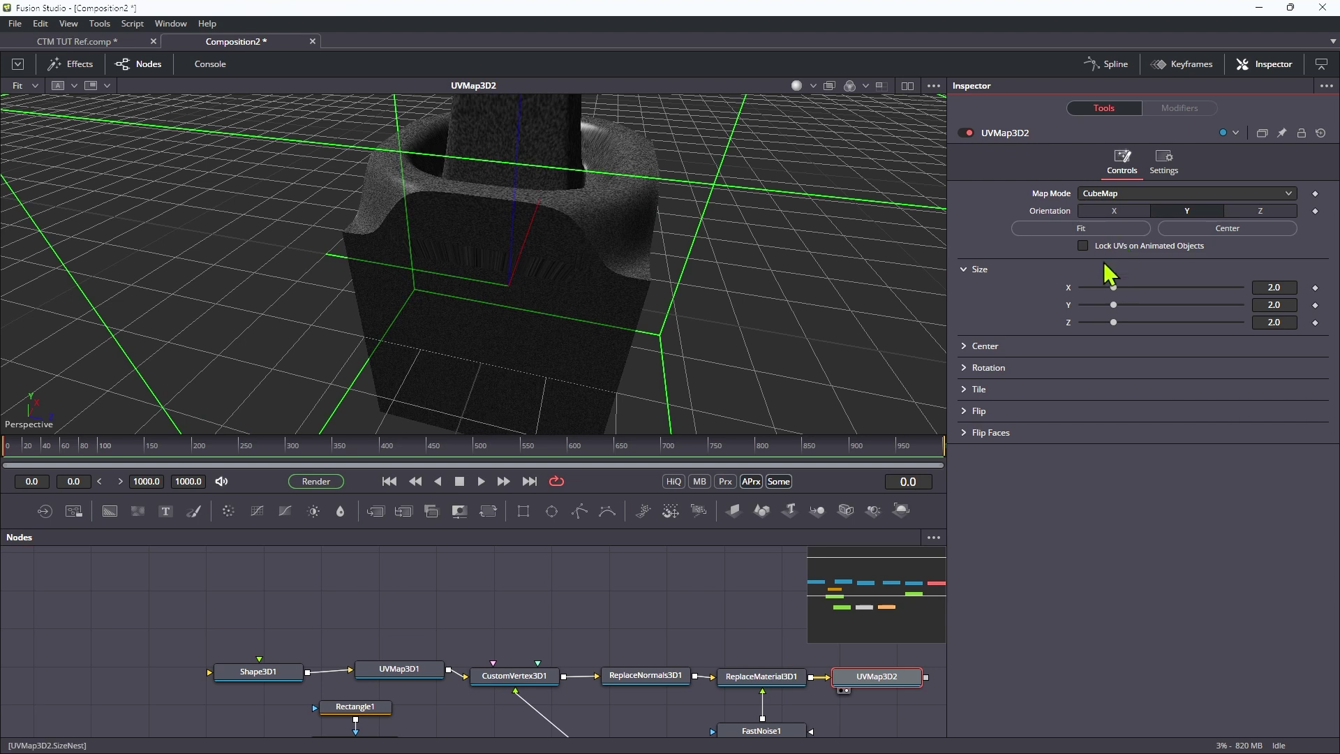
click(1081, 228)
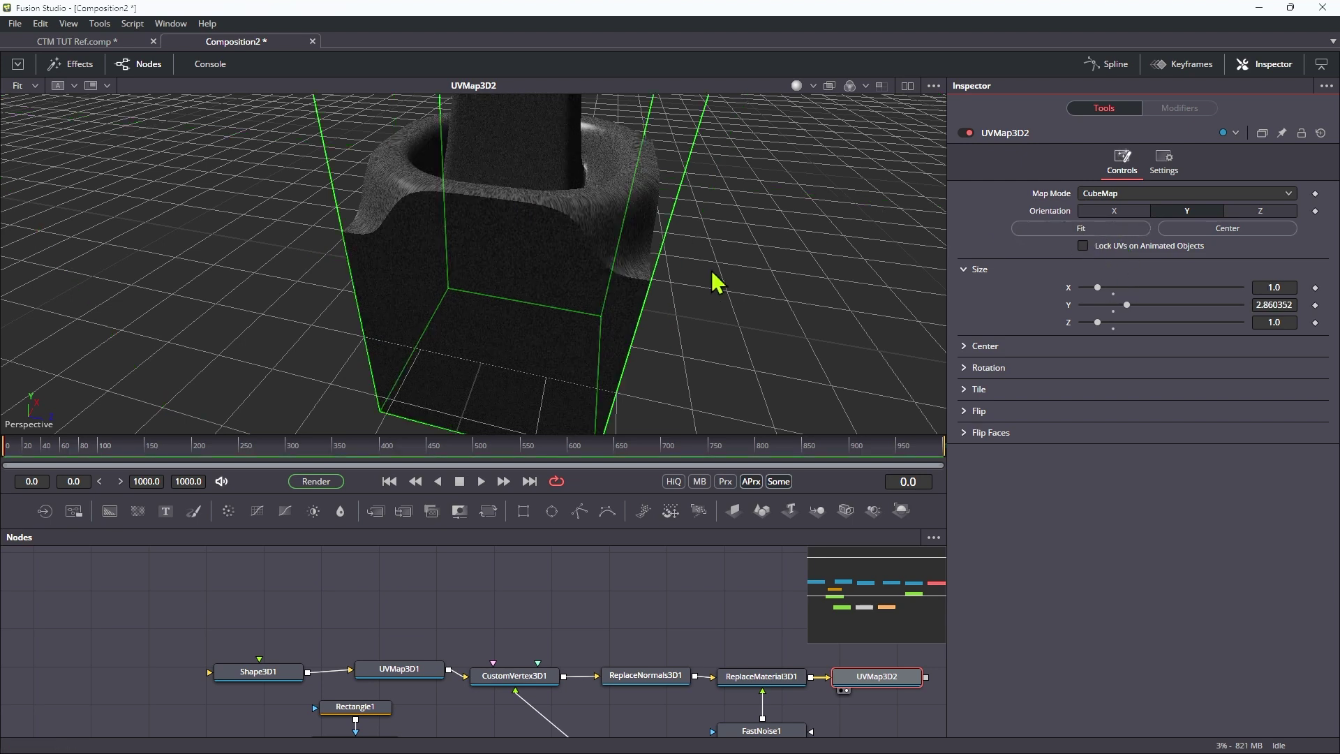
scroll(712, 285, down, 4)
drag(712, 284, 758, 213)
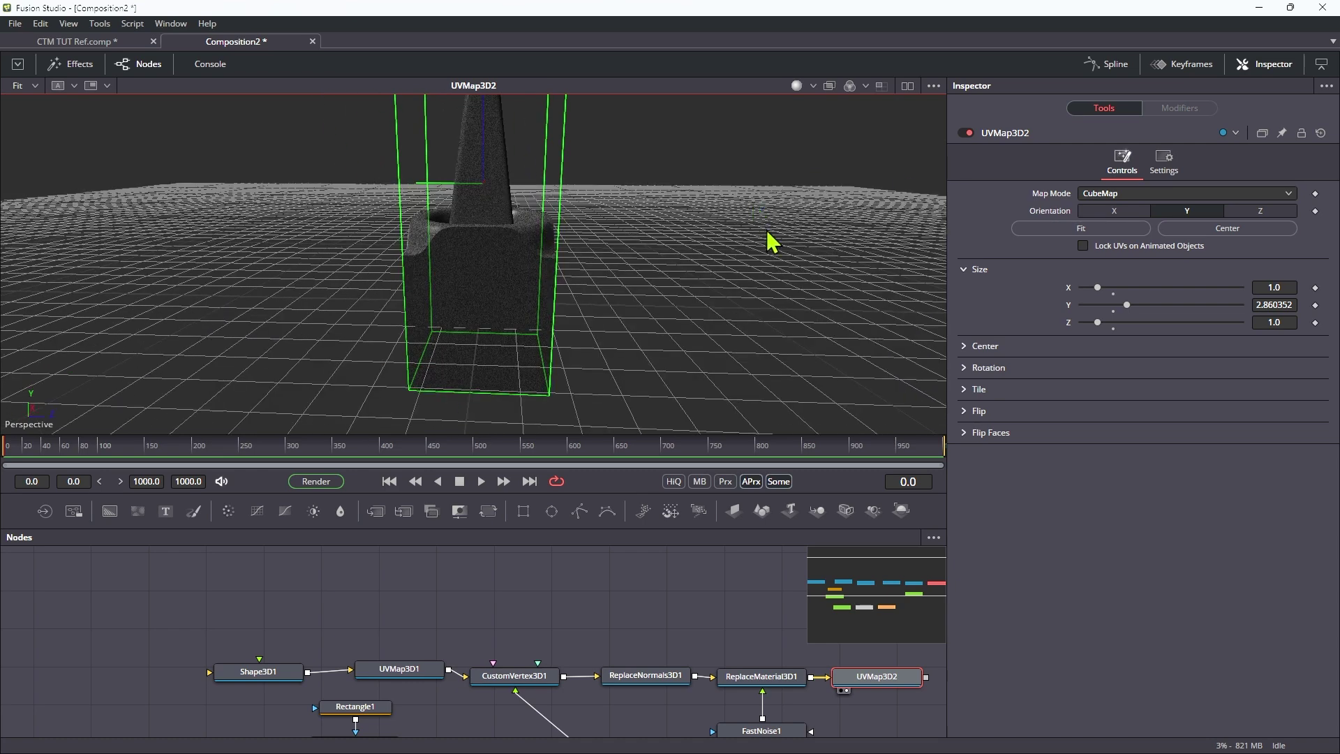
drag(650, 198, 723, 347)
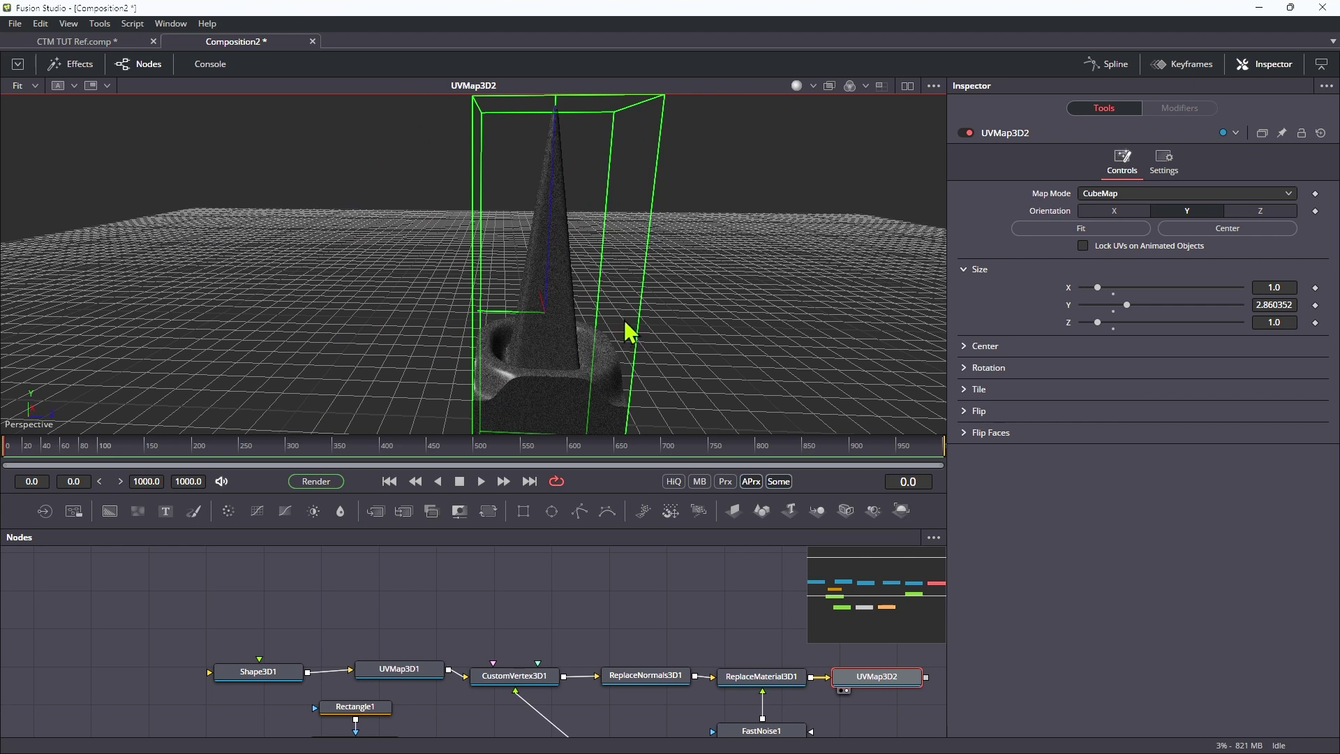
- Try moving Shape3D1 to an X translation of -0.633 to test the UV mapping, and restore its X translation to 0
drag(896, 688, 555, 583)
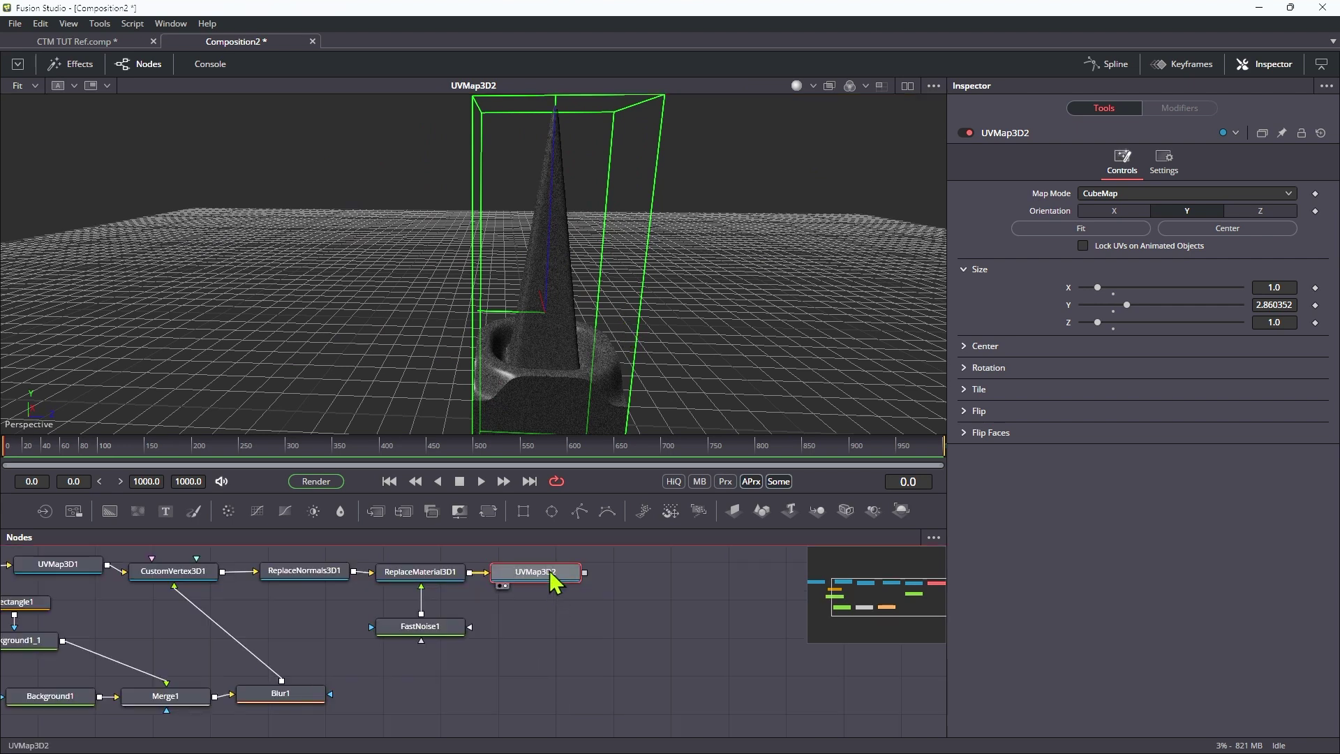
drag(682, 347, 703, 408)
drag(141, 619, 419, 617)
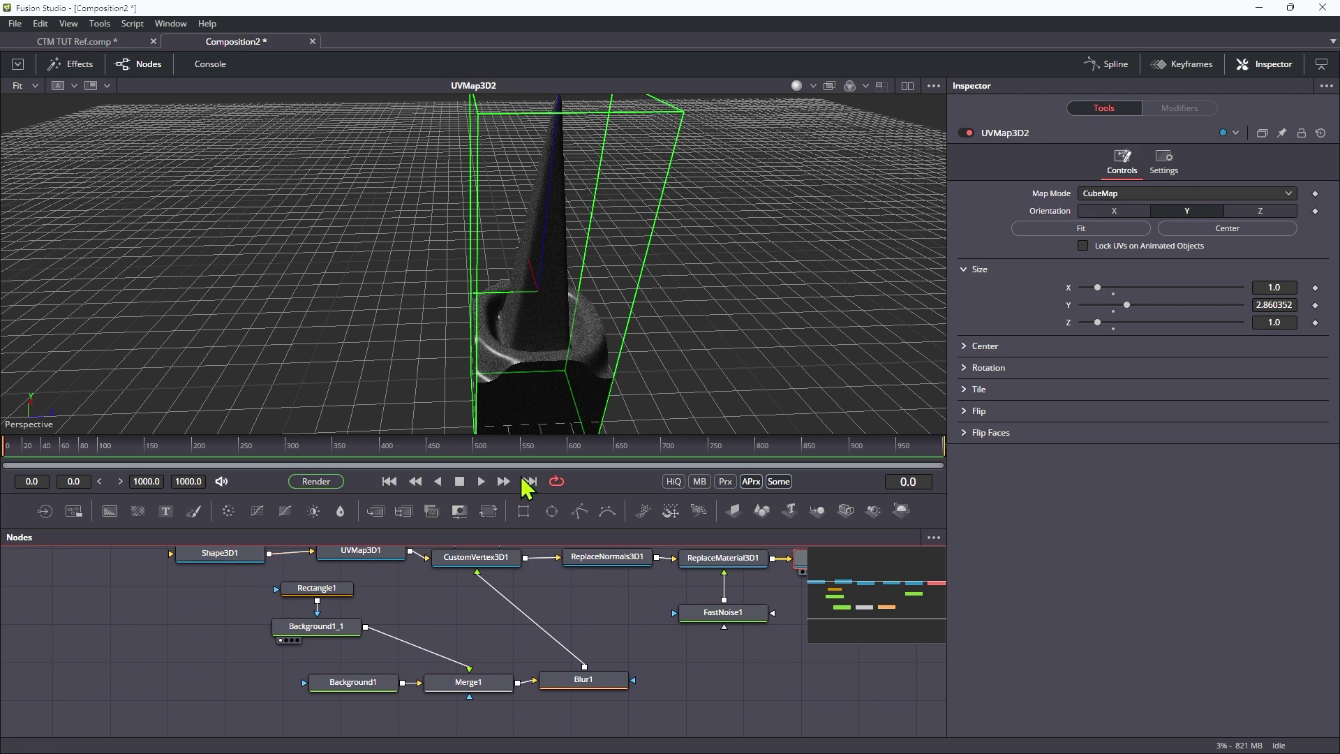
click(251, 555)
drag(698, 377, 573, 482)
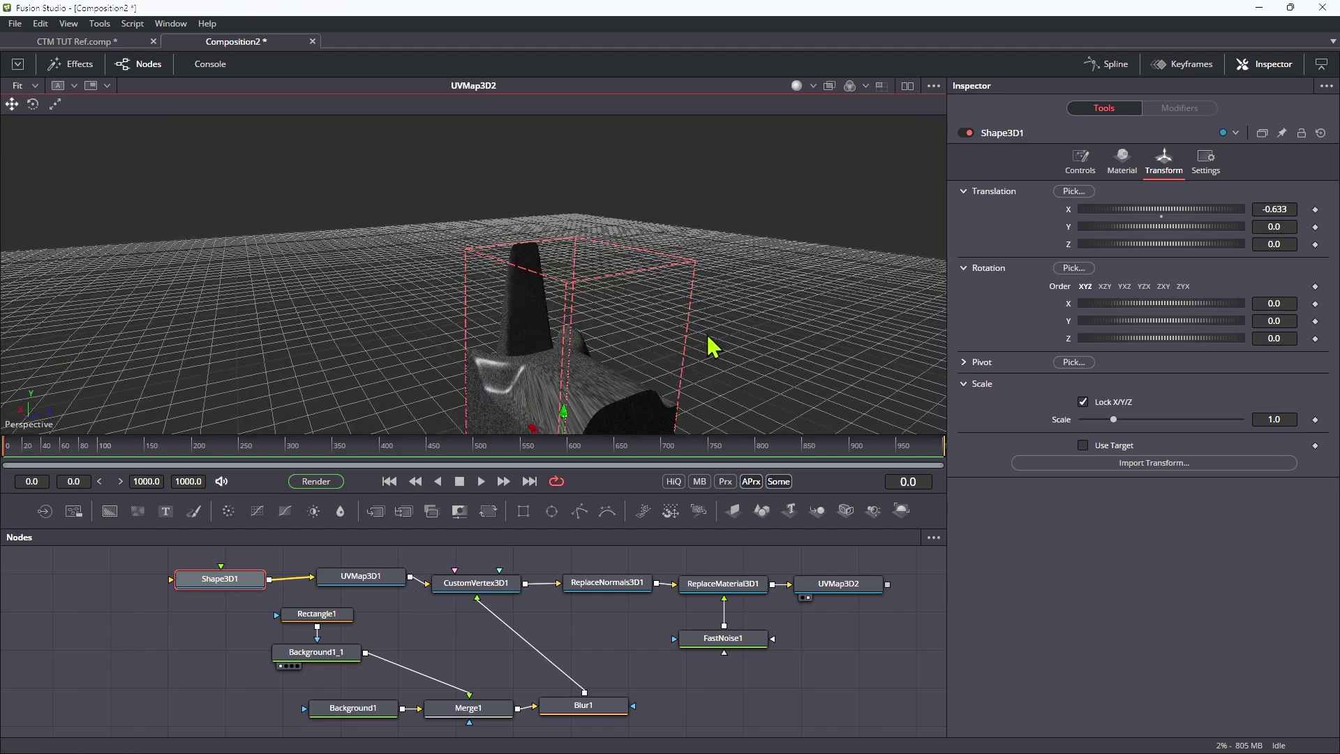
key(f)
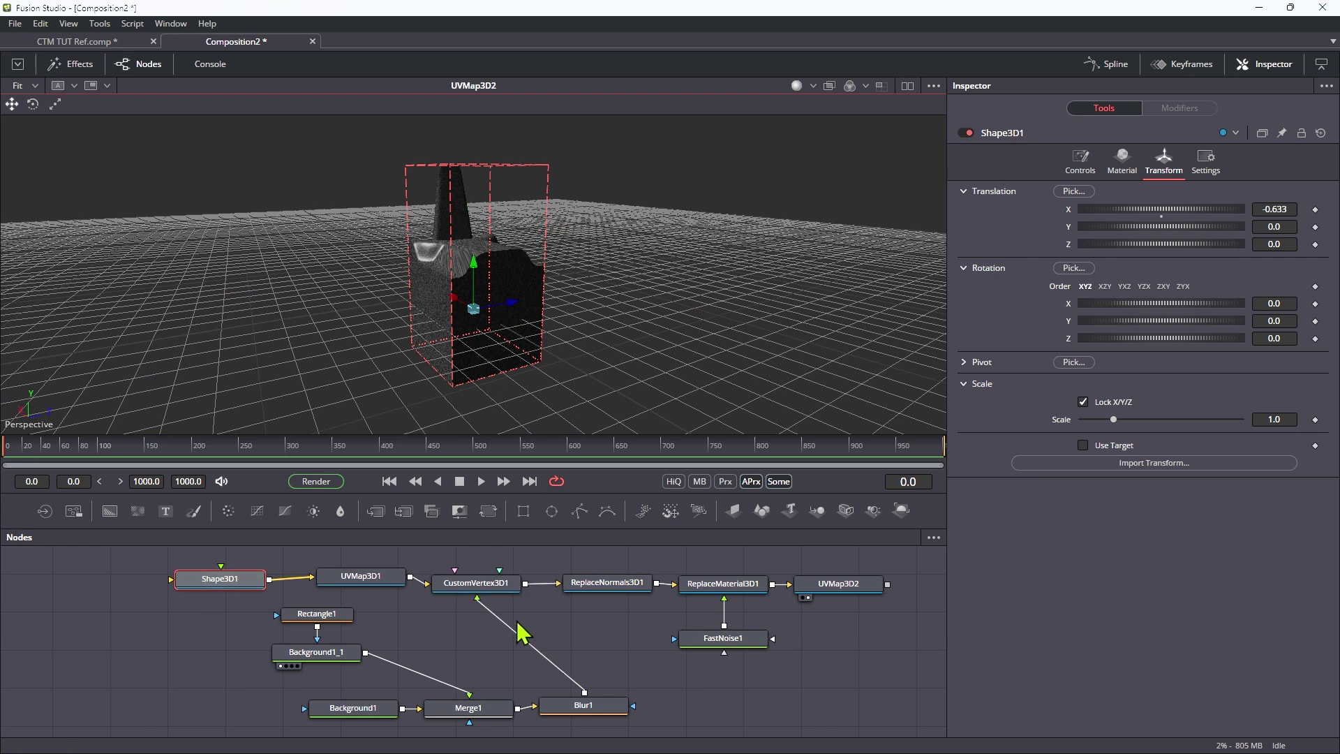
click(1293, 209)
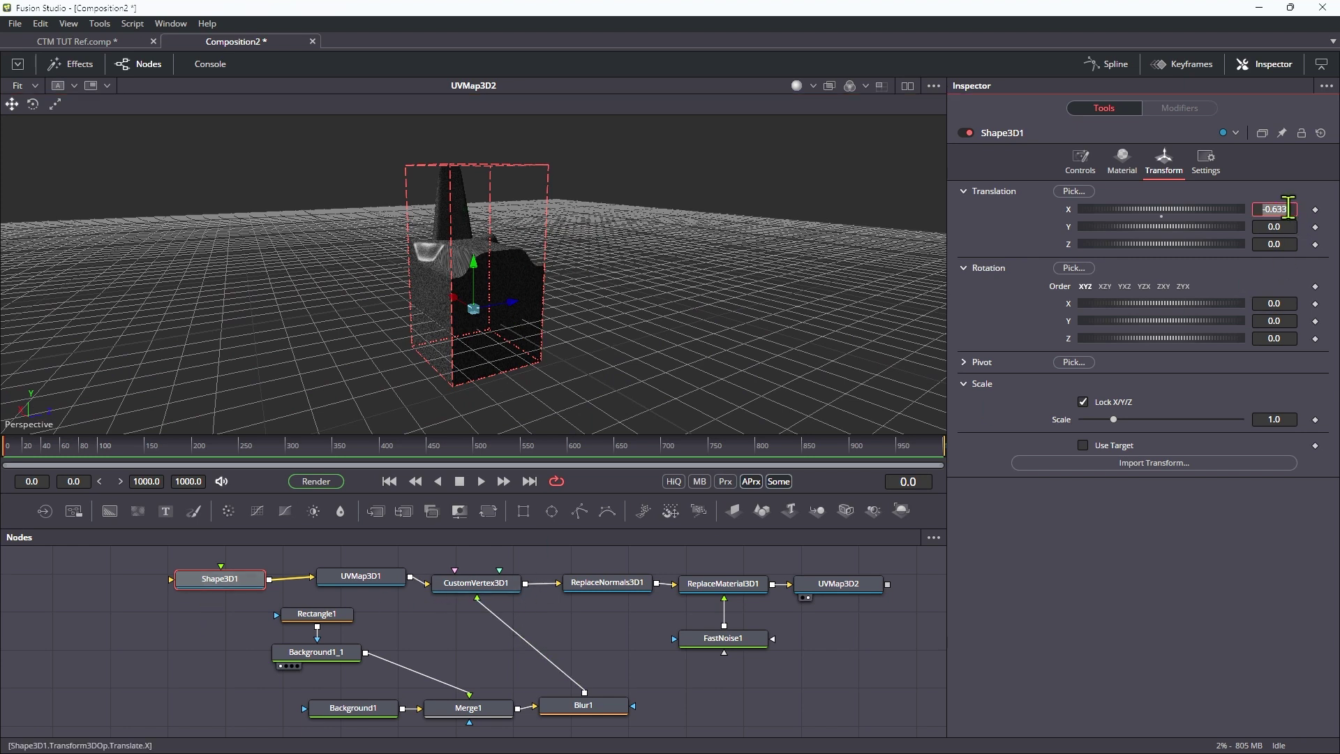
text(0)
key(Tab)
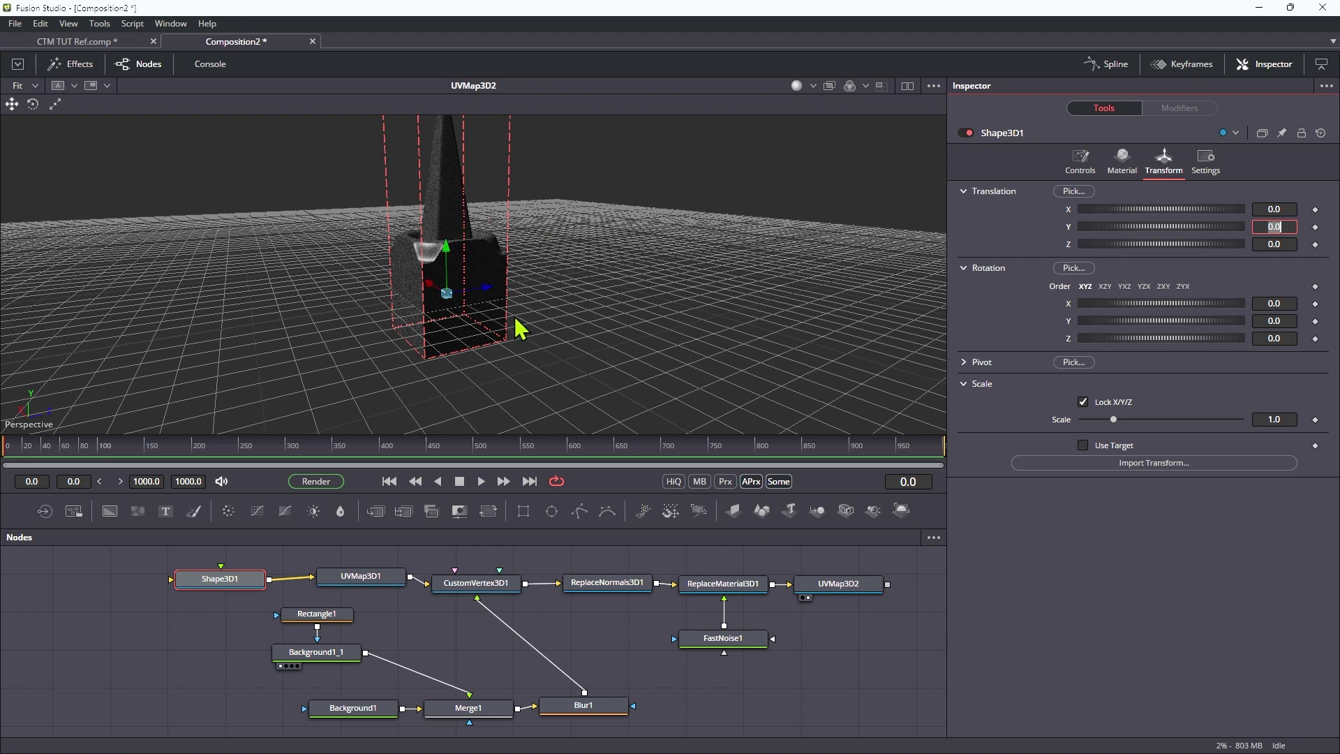
- Add a Transform 3D node after UVMap3D2 and show its output in the viewer
click(839, 592)
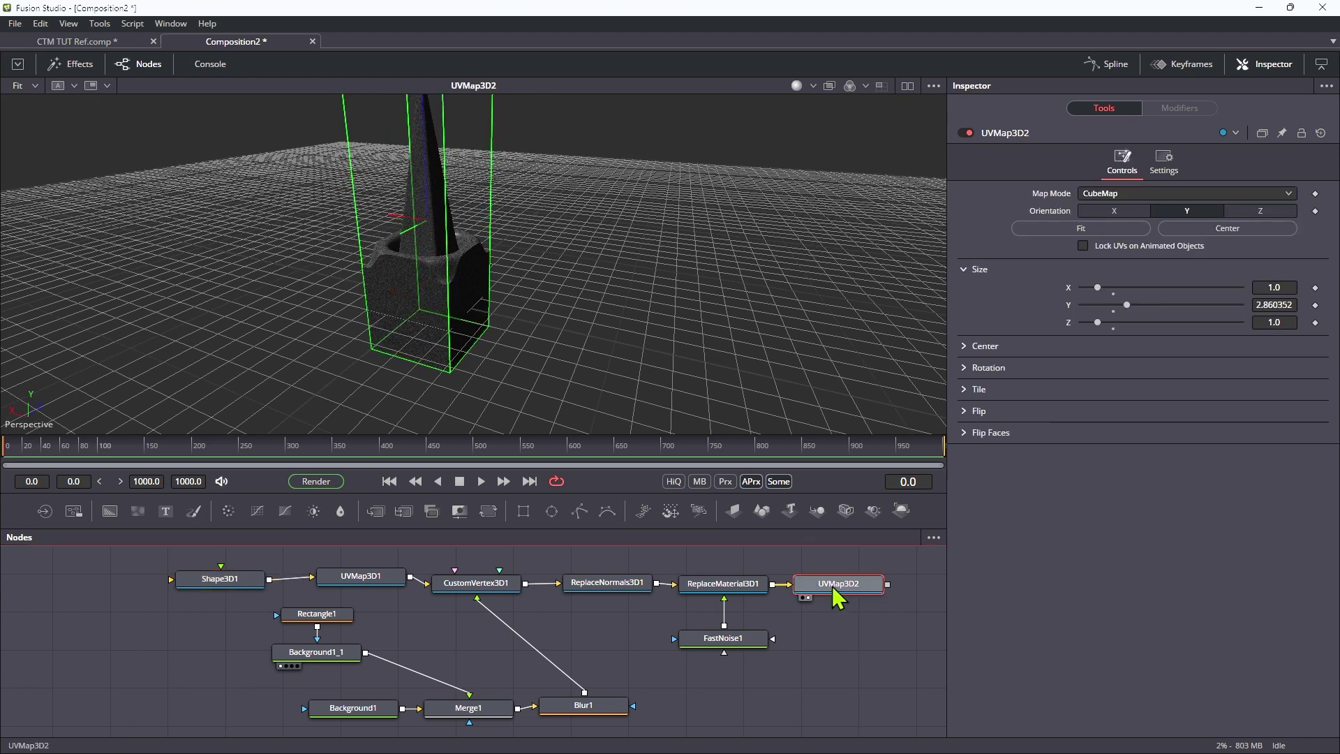
key(shift+space)
text(3xf)
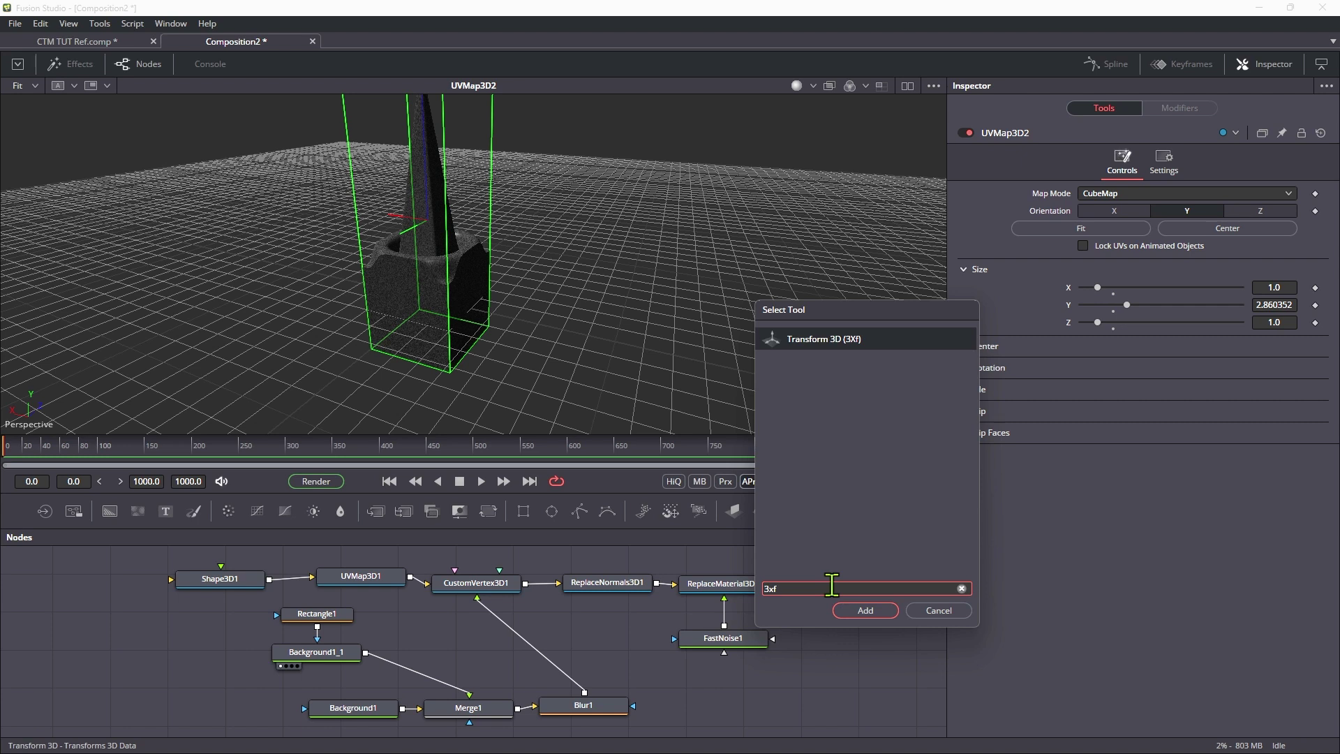
key(Return)
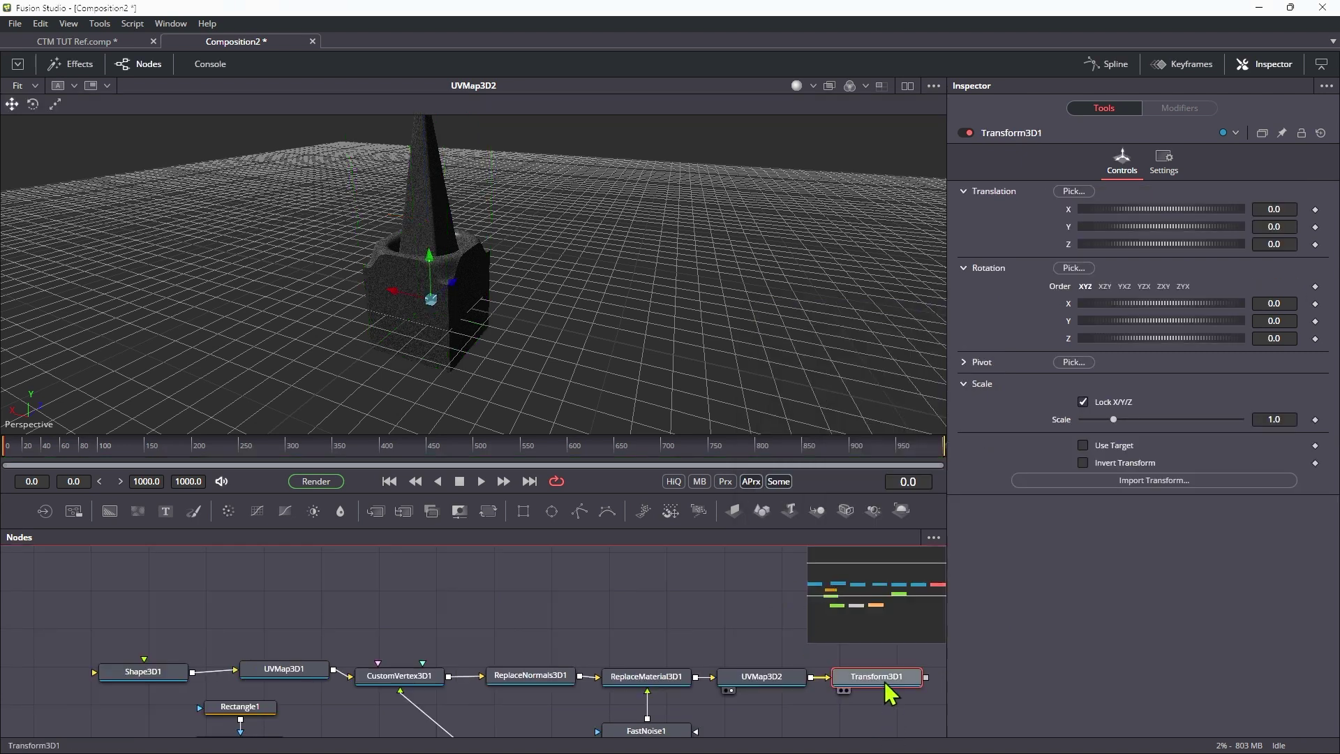
key(1)
- Set Transform3D1's translation to -2.0 on X and 0.5 on Y
click(1293, 208)
text(-2)
key(Tab)
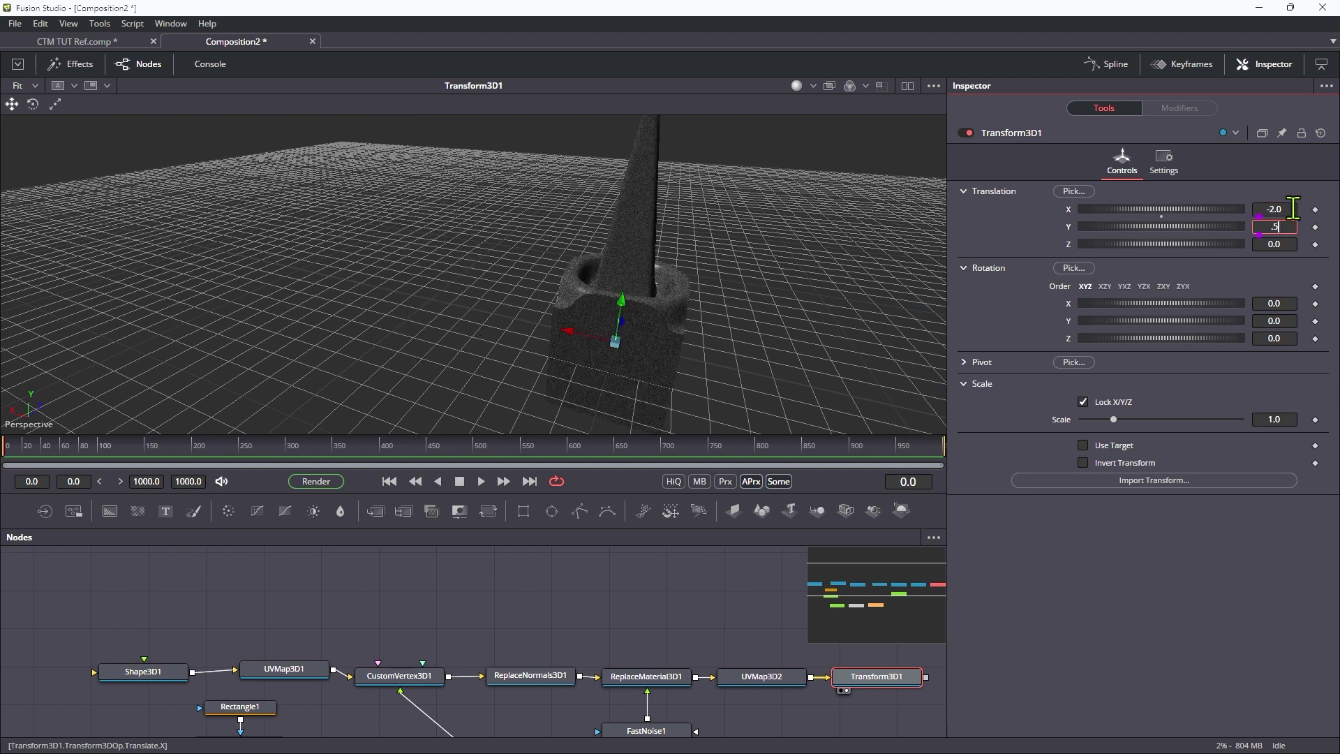
key(Tab)
drag(761, 384, 728, 367)
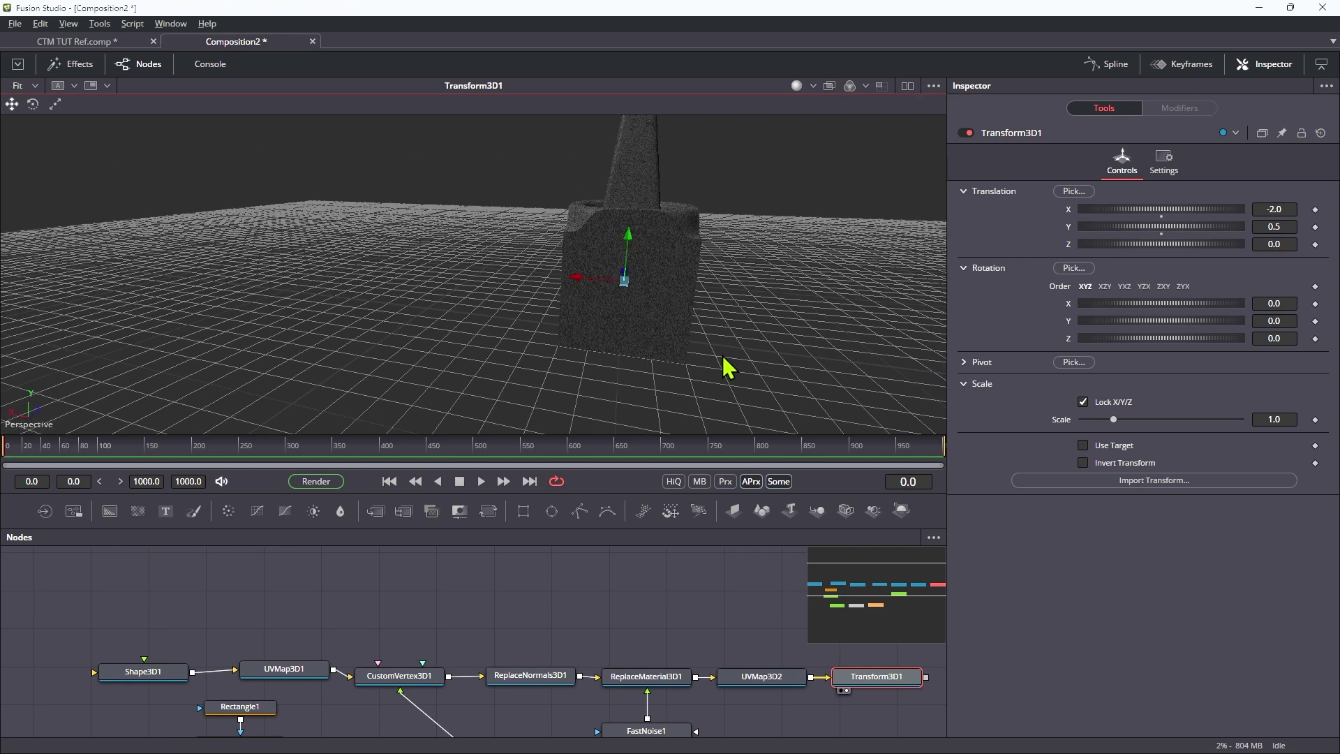
- Add a Duplicate 3D node after Transform3D1
drag(888, 598, 921, 616)
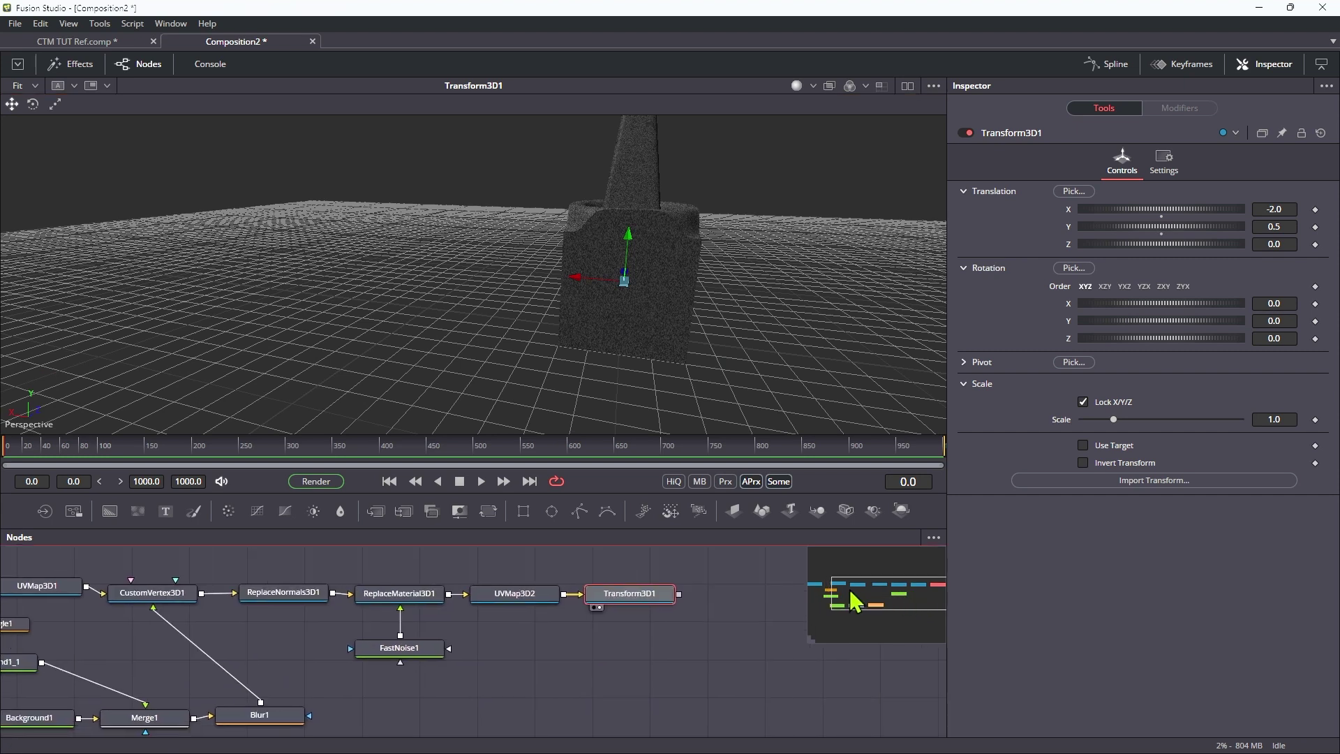
key(shift+space)
text(dupl)
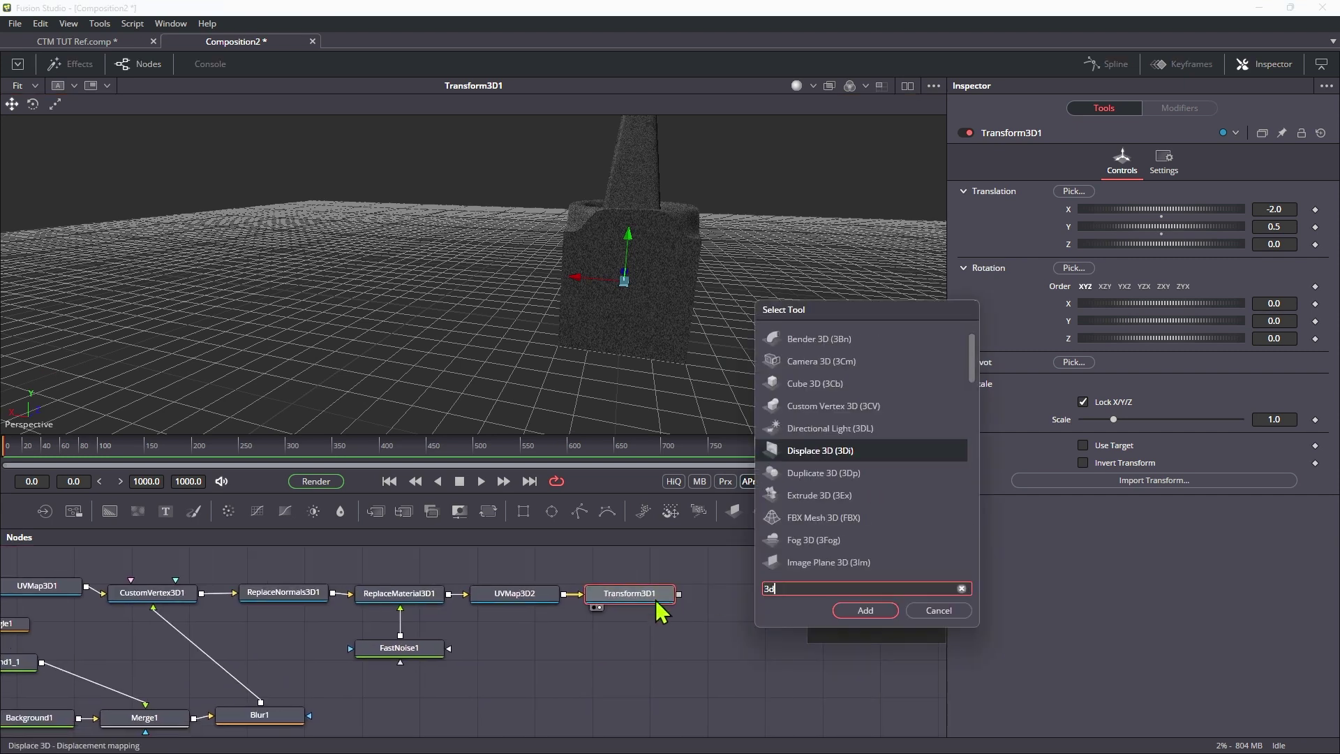
key(Return)
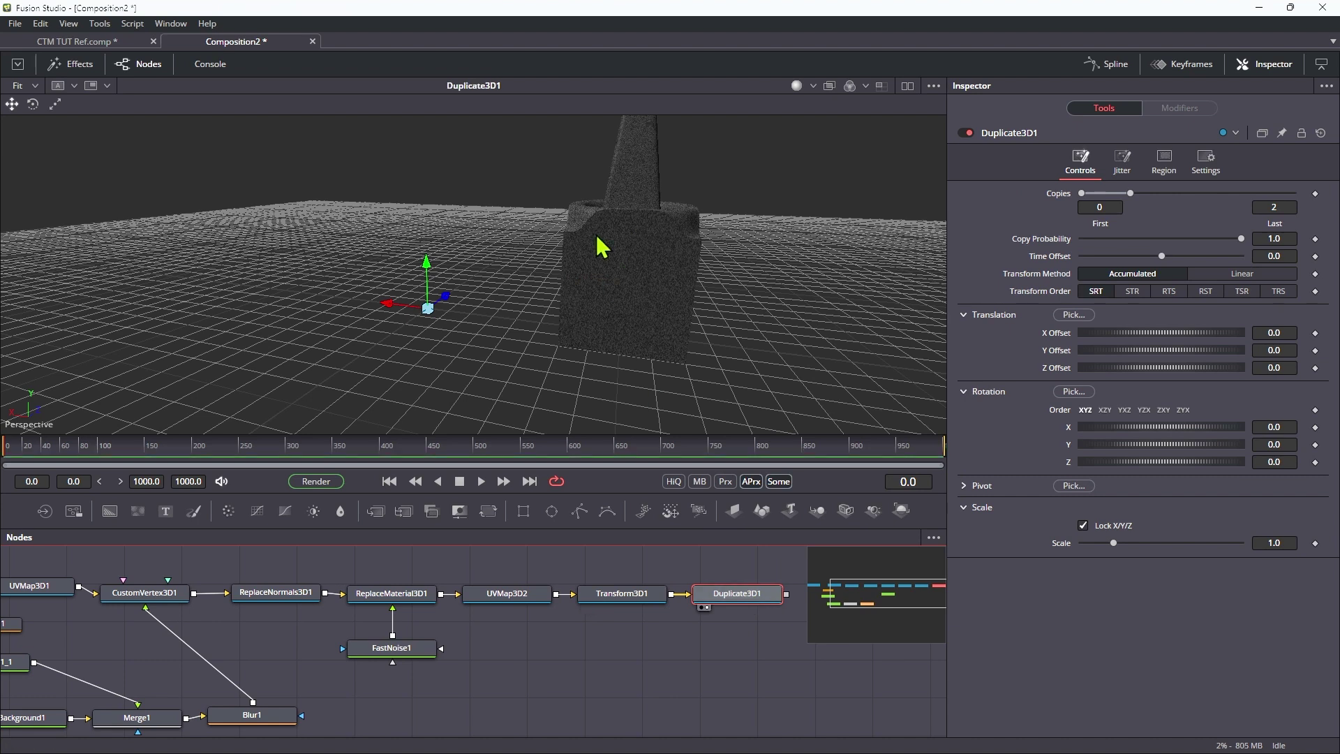
- Set Duplicate3D1's last copy to 3 with an X Offset of 2.0, and view the row of spiked cubes from the front
click(1288, 209)
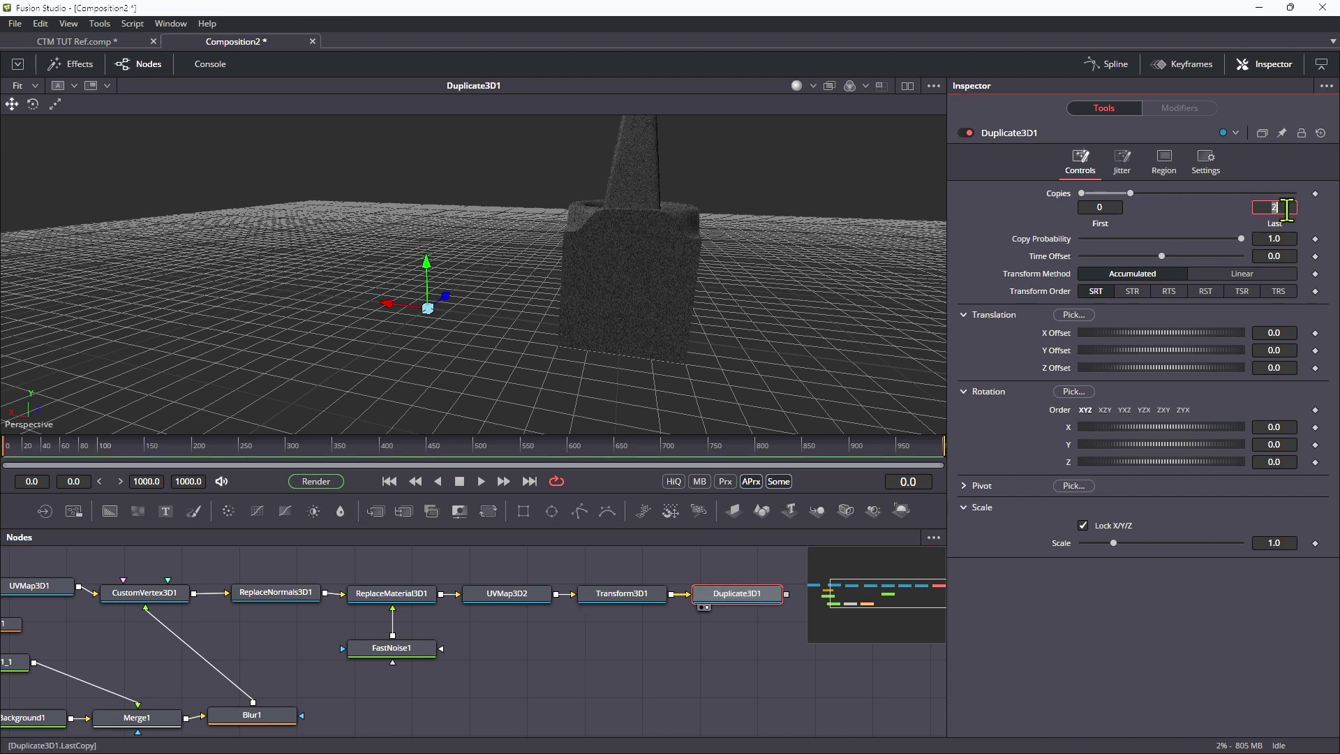
text(3)
key(Tab)
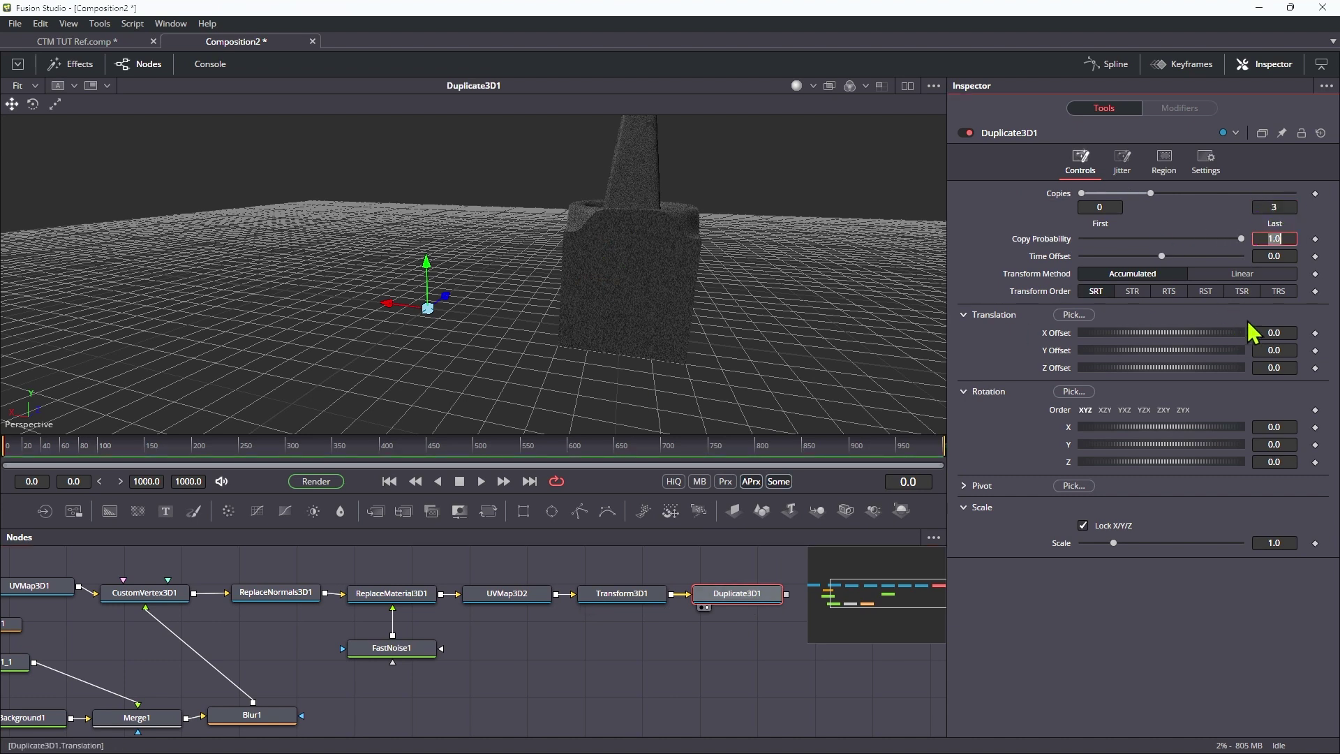
key(Tab)
key(Tab)
text(2)
key(Tab)
drag(477, 335, 821, 296)
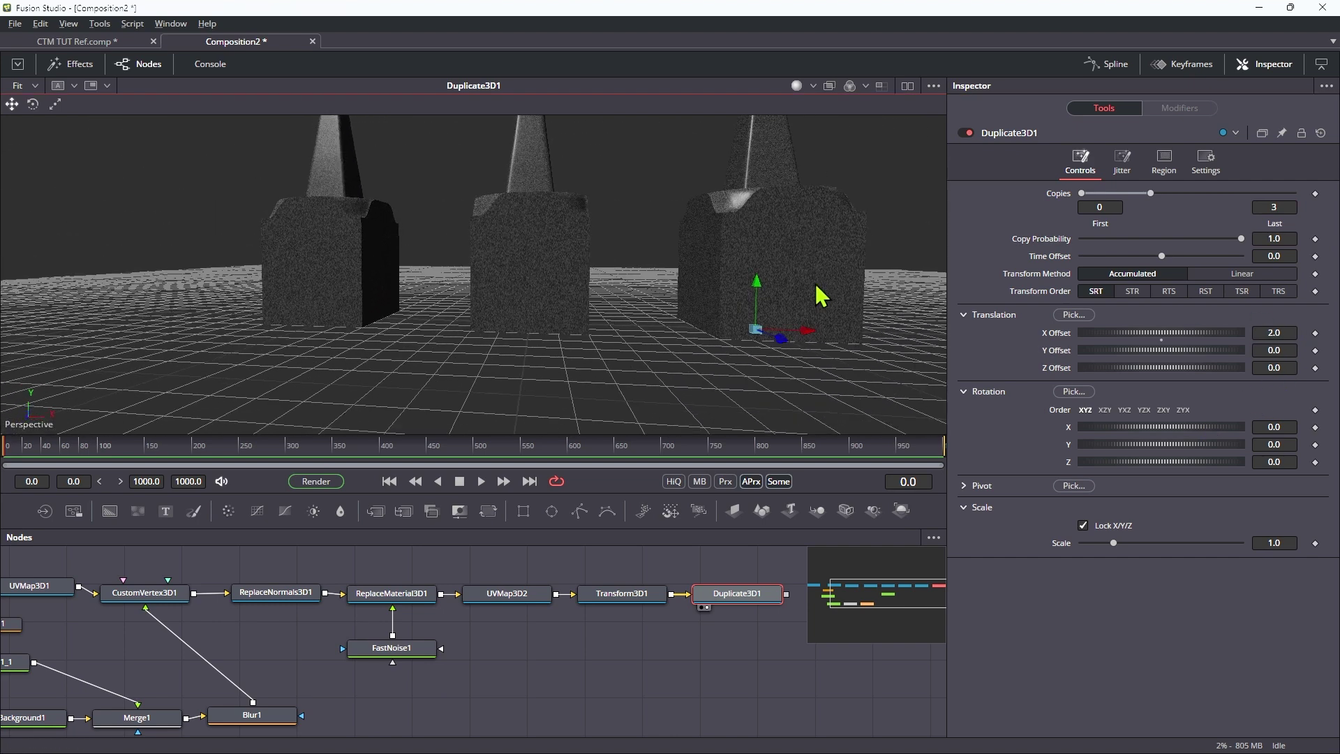
scroll(693, 266, up, 10)
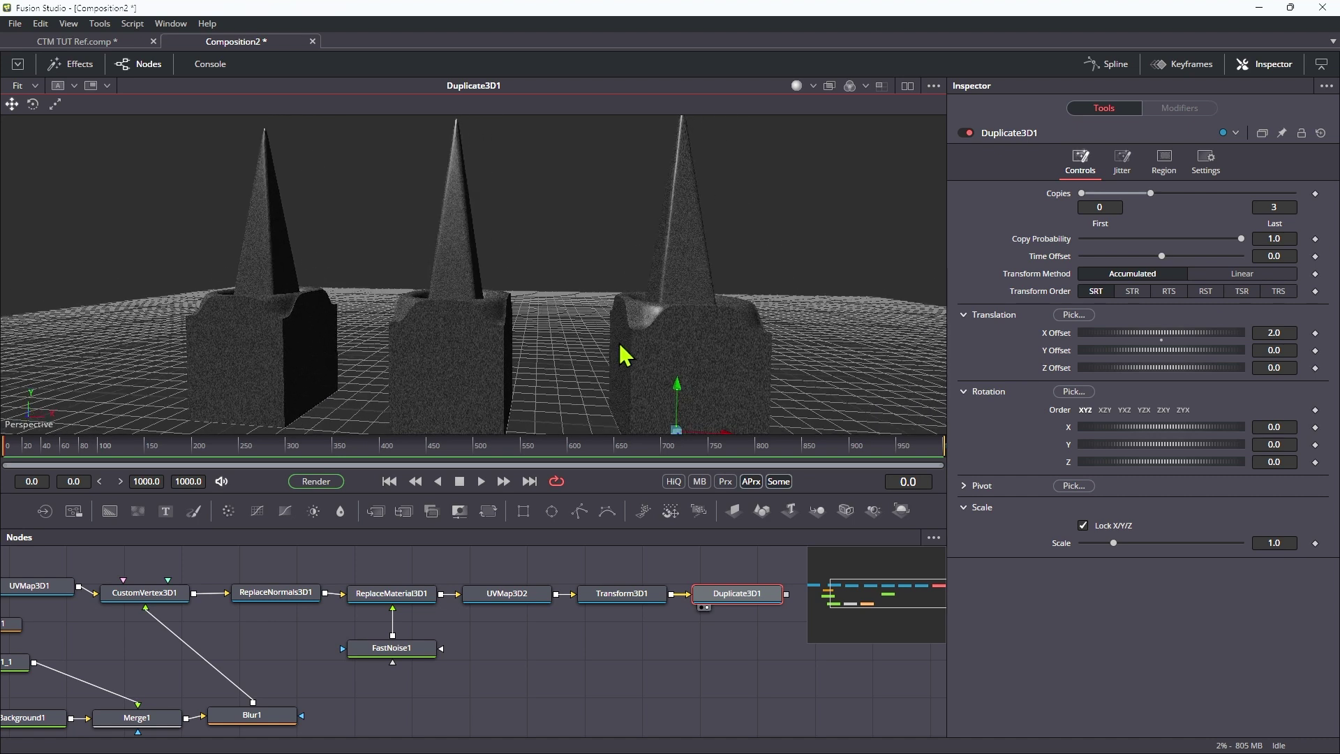
- Add a Camera 3D node merged with the Duplicate3D1 output and place it beside Merge3D1
drag(642, 346, 657, 290)
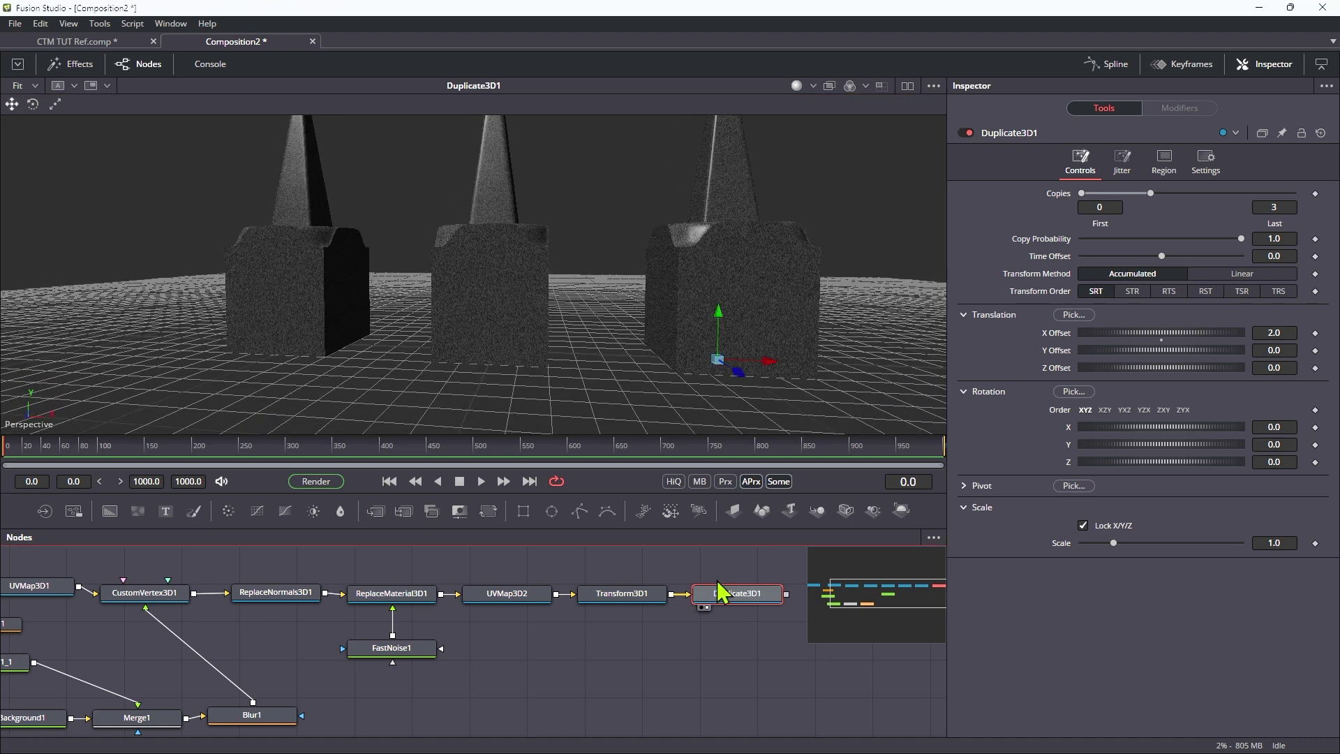
key(shift+space)
text(3cm)
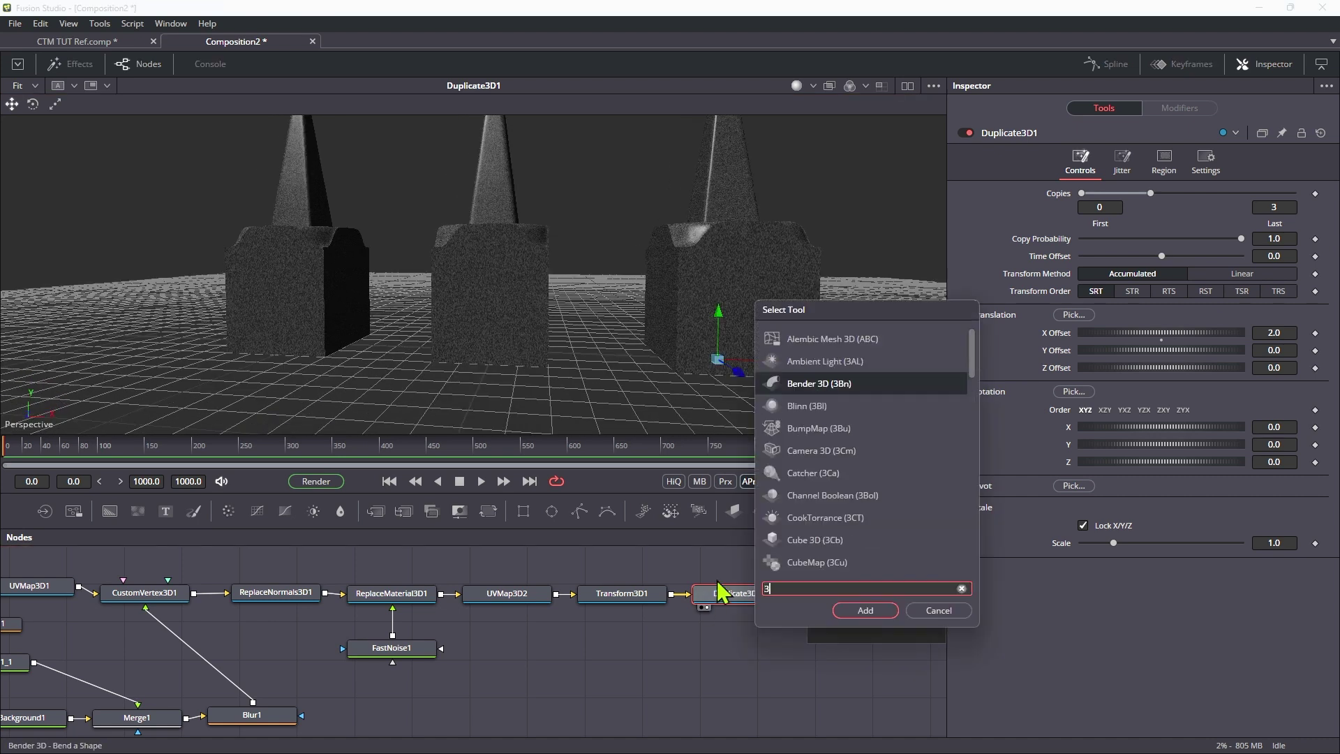
key(Return)
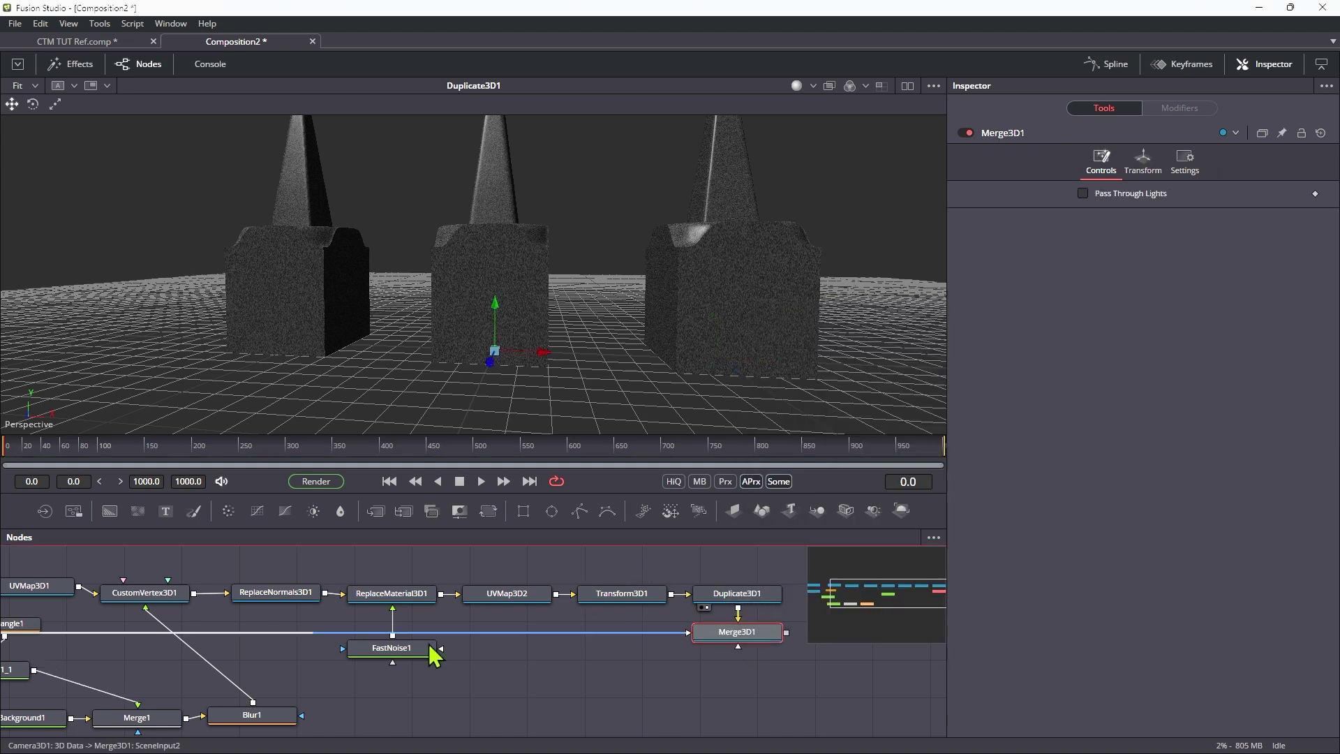
scroll(435, 653, left, 4)
drag(27, 641, 761, 660)
click(757, 652)
drag(890, 600, 912, 601)
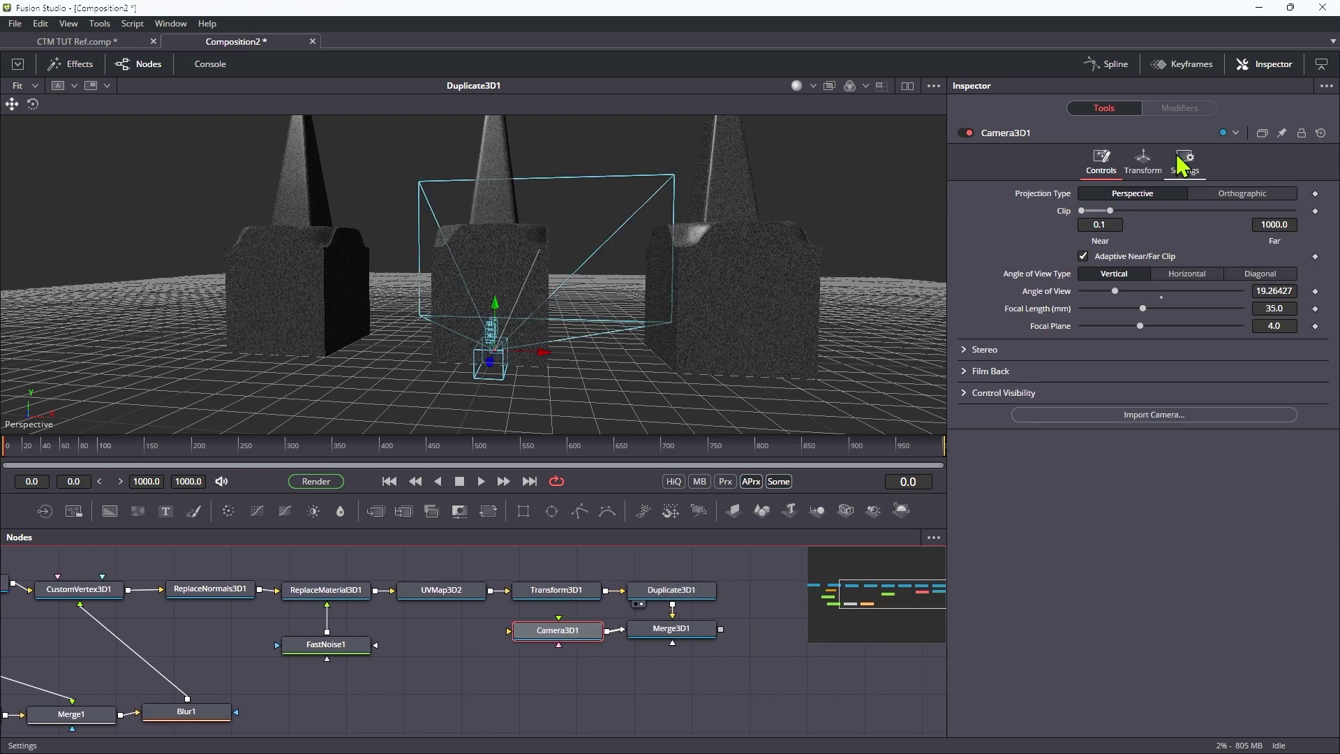
- Load the saved settings for Camera3D1 that give a Z translation of 10.0 and the Pivot Z expression -Transform3DOp.Translate.Z
click(1143, 164)
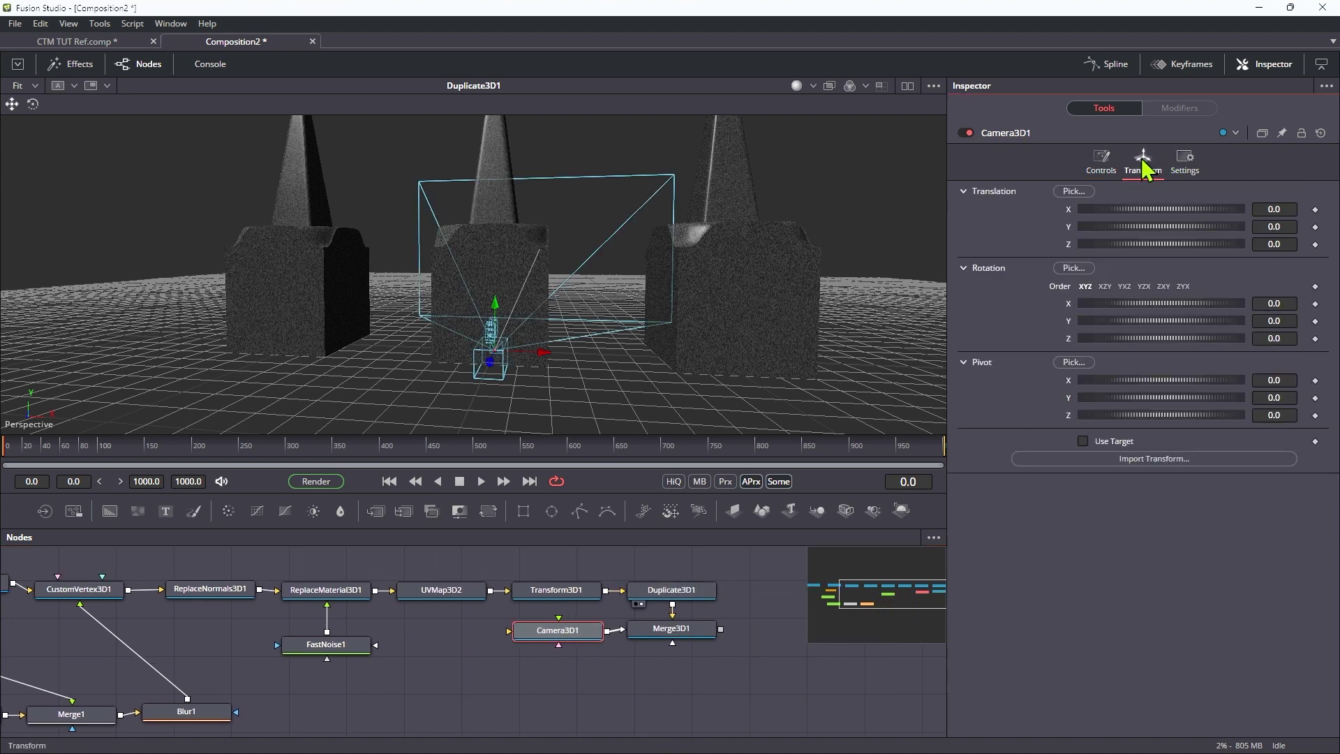
right_click(1021, 137)
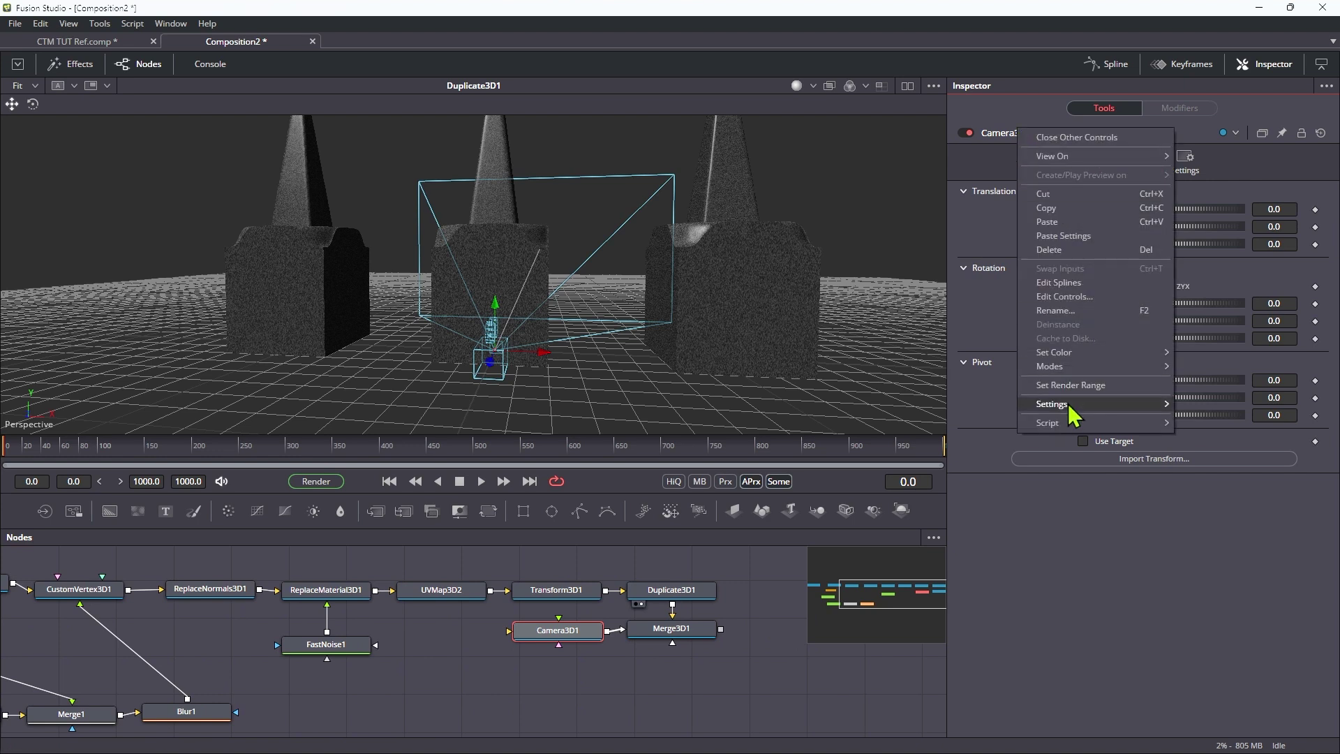
mouse_move(1089, 403)
click(1223, 433)
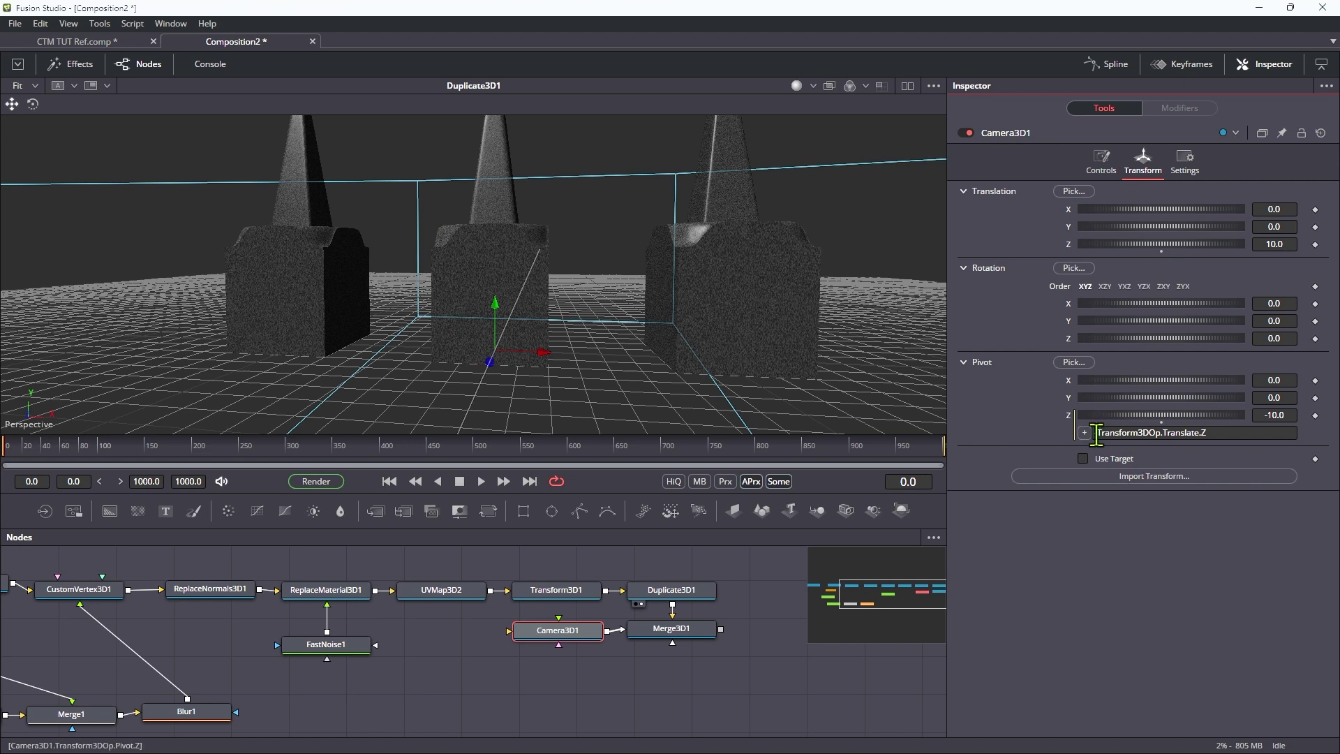
- Add a Renderer 3D node after Merge3D1 and show its output in the viewer
mouse_move(696, 630)
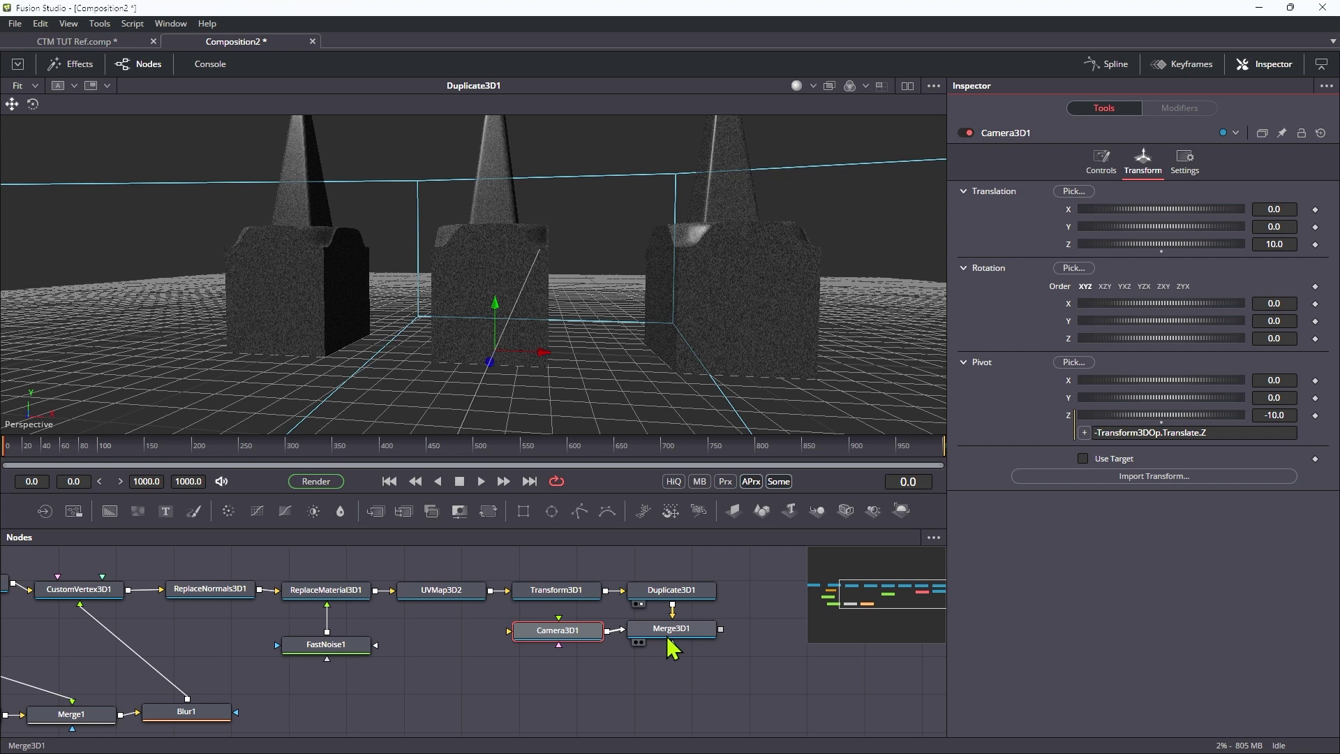
drag(669, 638, 693, 640)
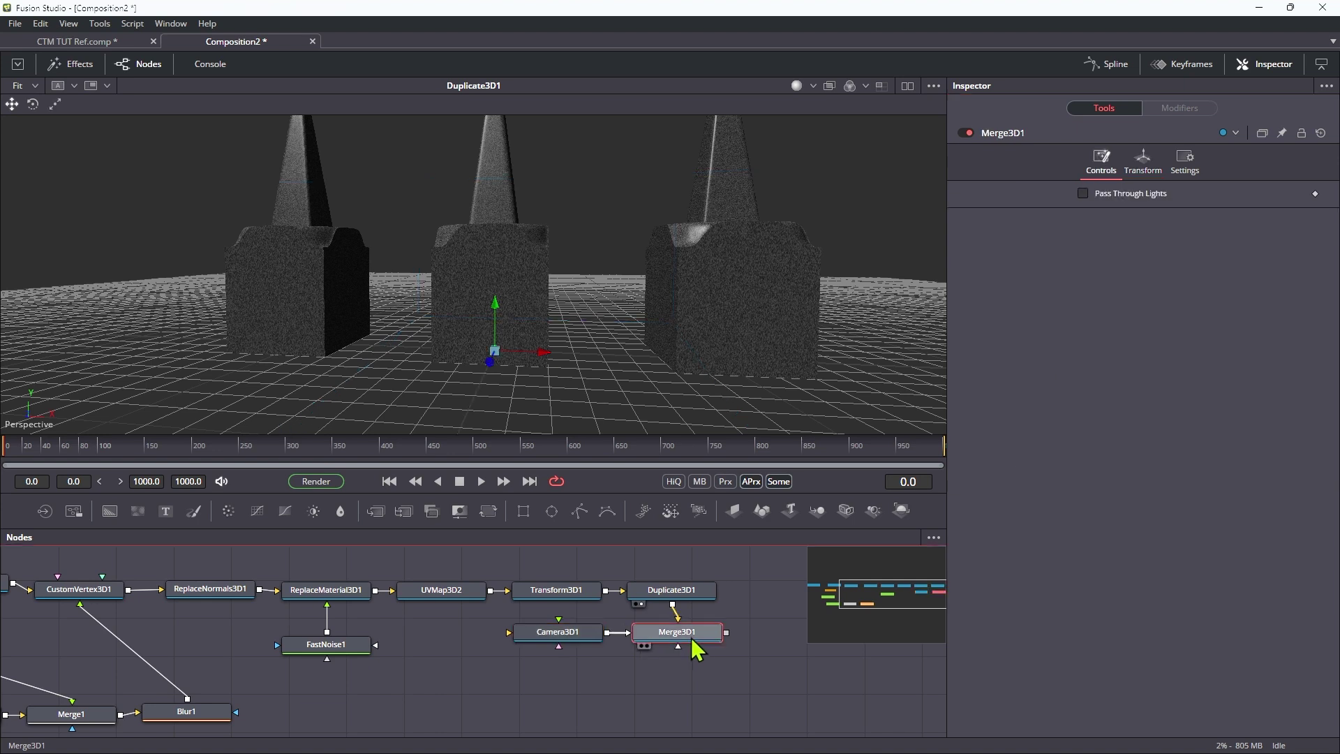
key(shift+space)
text(render)
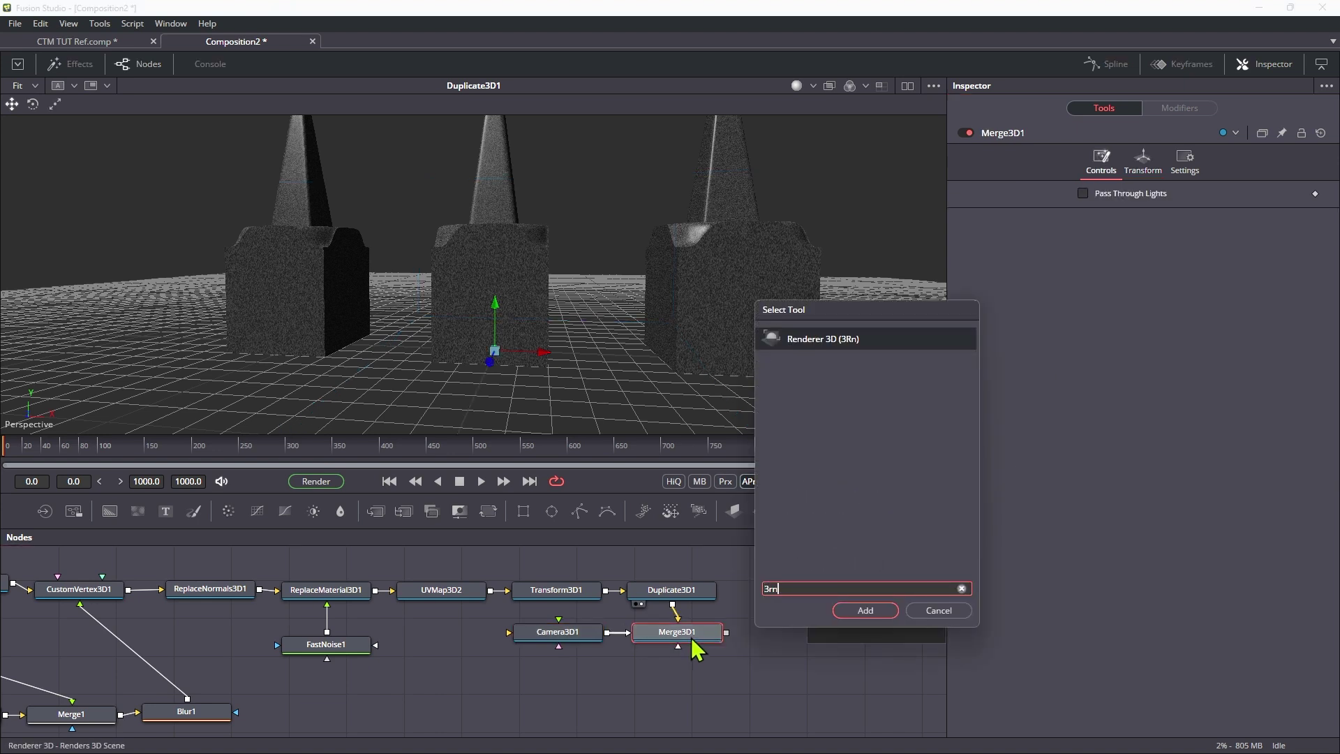
key(Return)
drag(784, 680, 642, 311)
- Set Camera3D1's Y rotation to 30.0 and its Y translation to 1.0
click(572, 676)
mouse_move(1142, 322)
mouse_down()
mouse_move(1186, 323)
mouse_move(1112, 324)
mouse_move(1166, 324)
mouse_up()
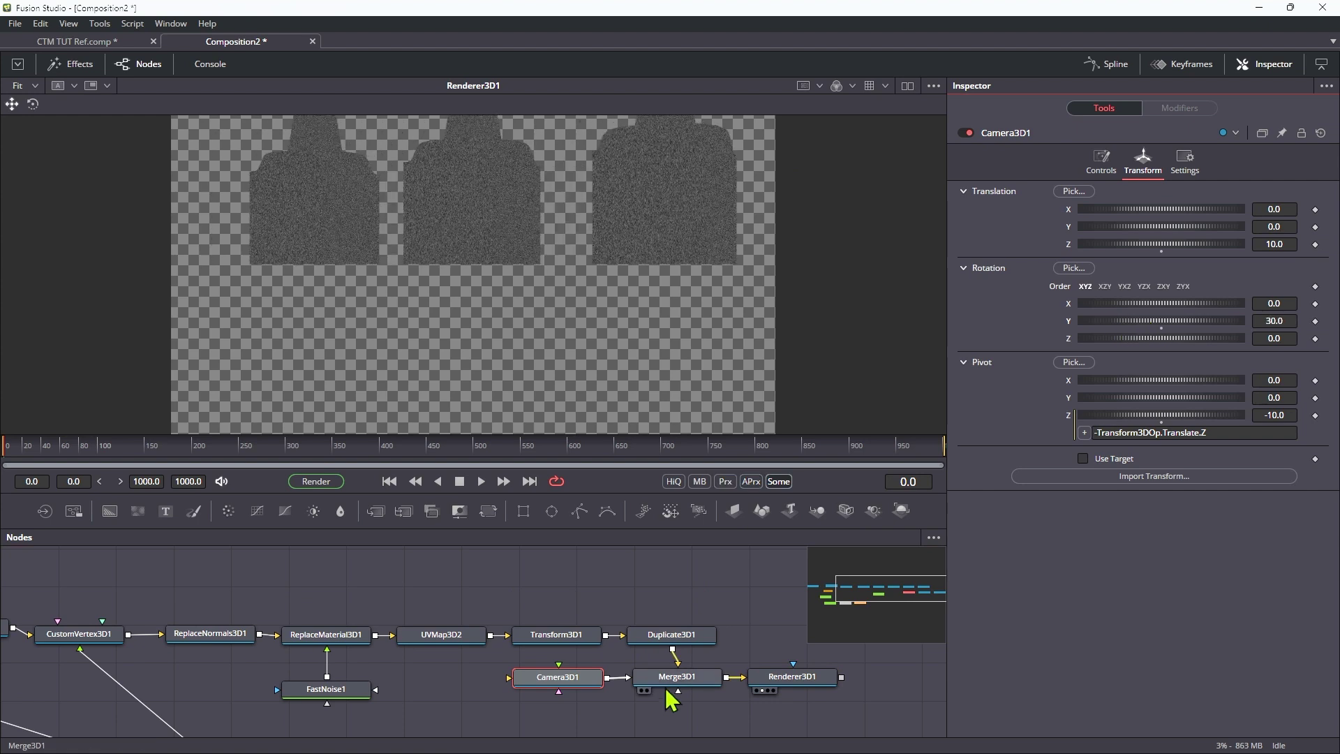
click(1292, 226)
text(1)
key(Tab)
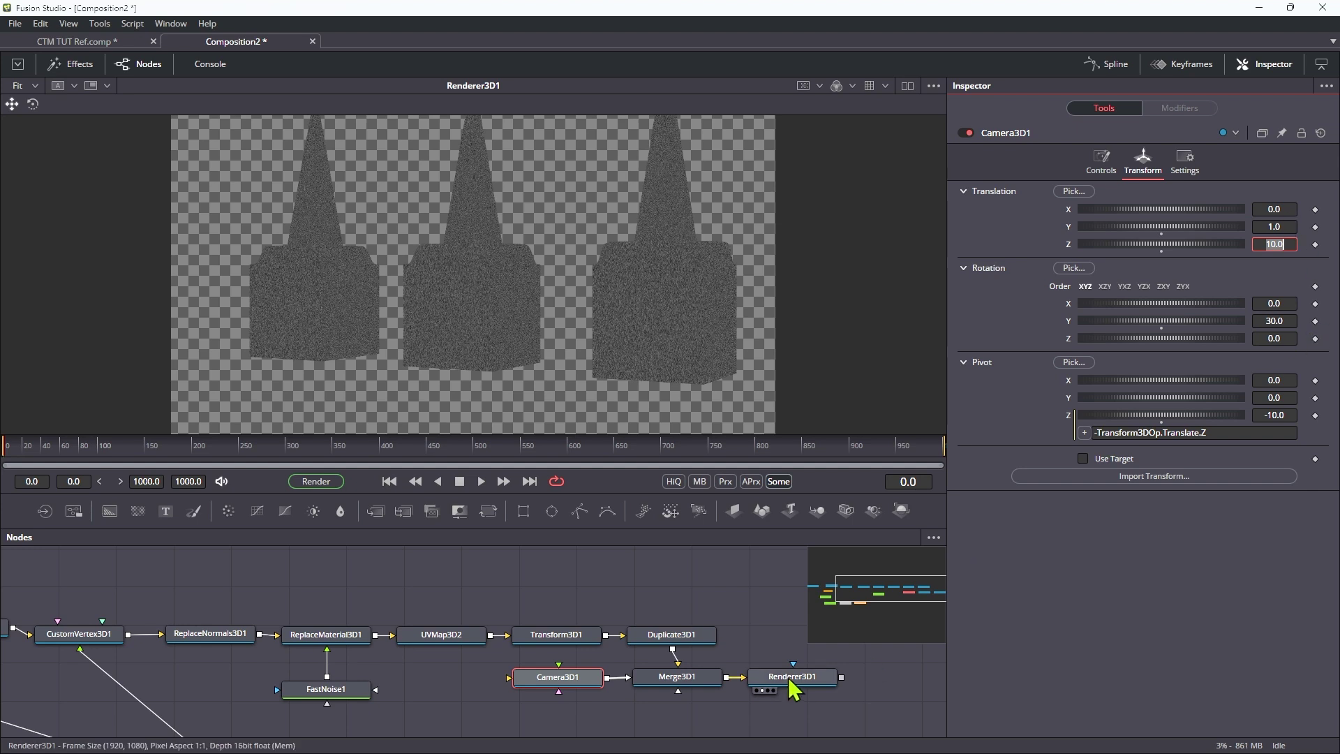
- Add a plane Shape 3D node as a further input of Merge3D1
click(694, 681)
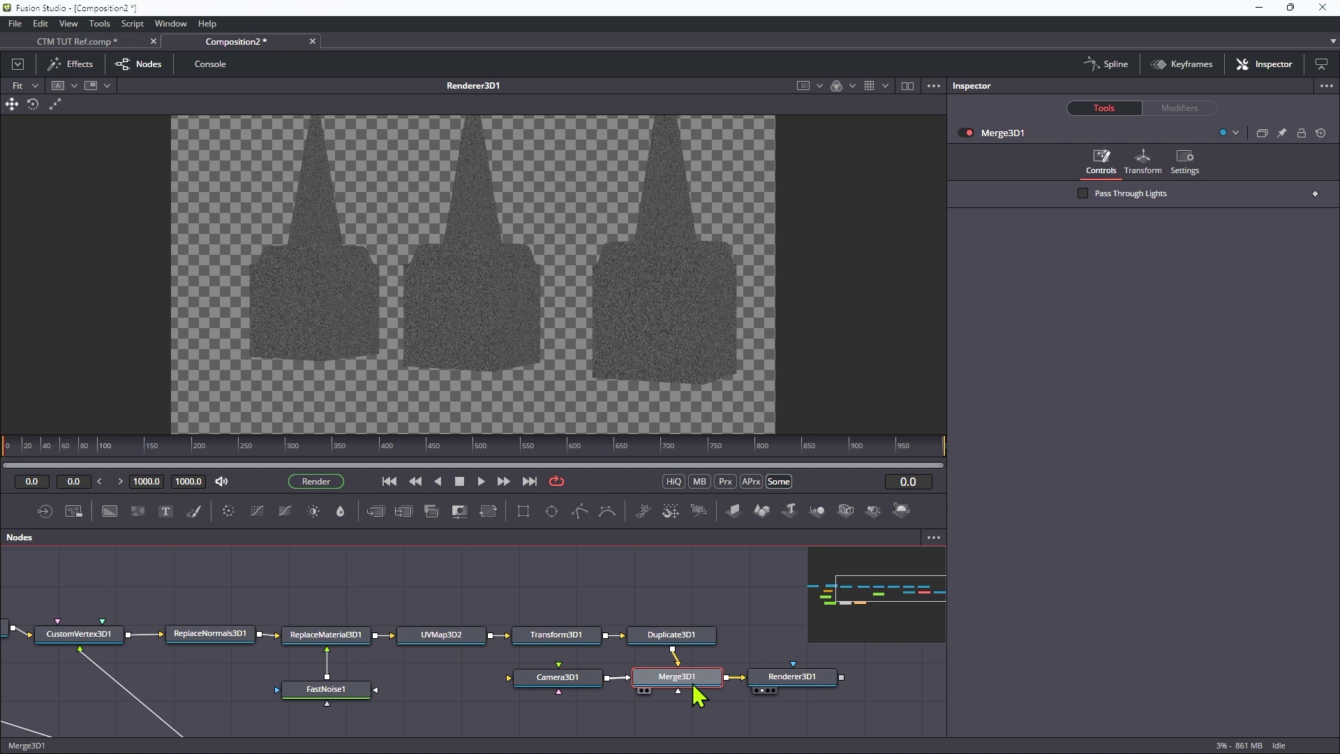
key(shift+space)
text(sha)
key(Return)
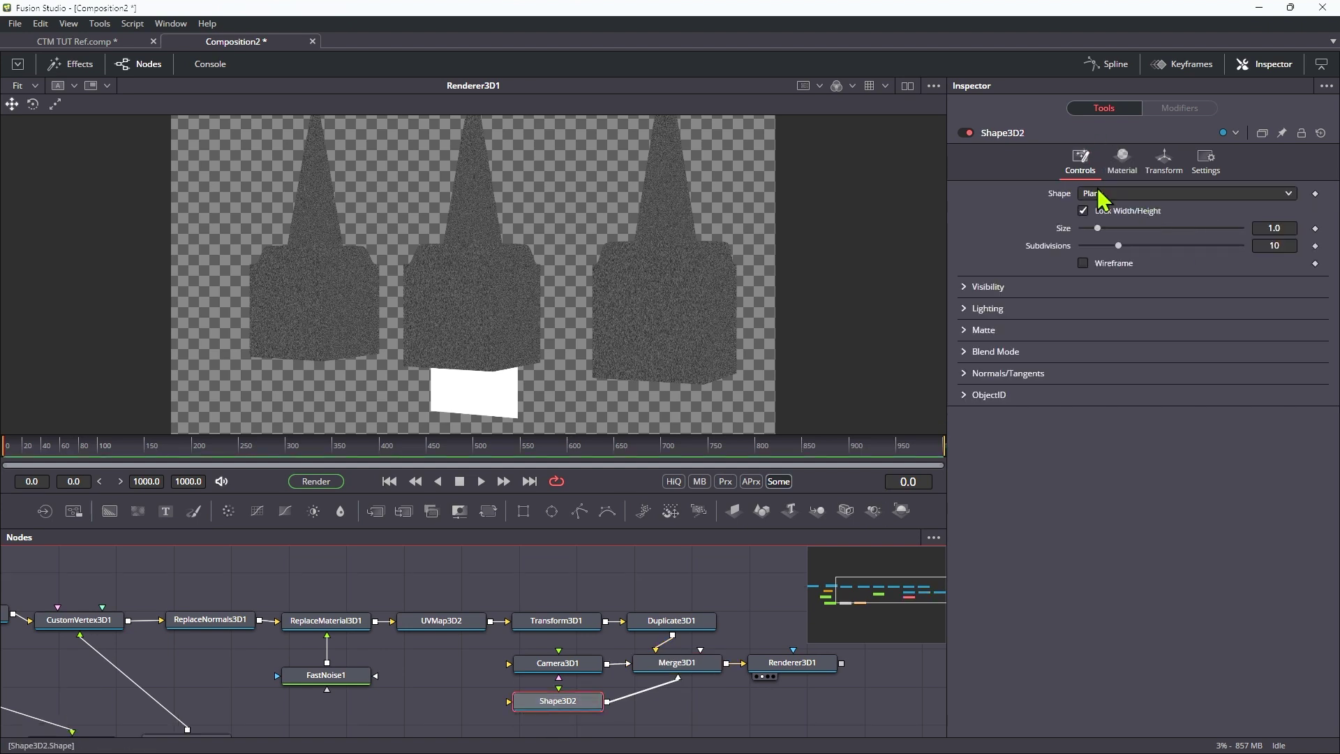
- Lay Shape3D2's plane flat with an X rotation of -90.0 and scale it up into a wide floor
click(1164, 162)
double_click(1288, 305)
text(-9)
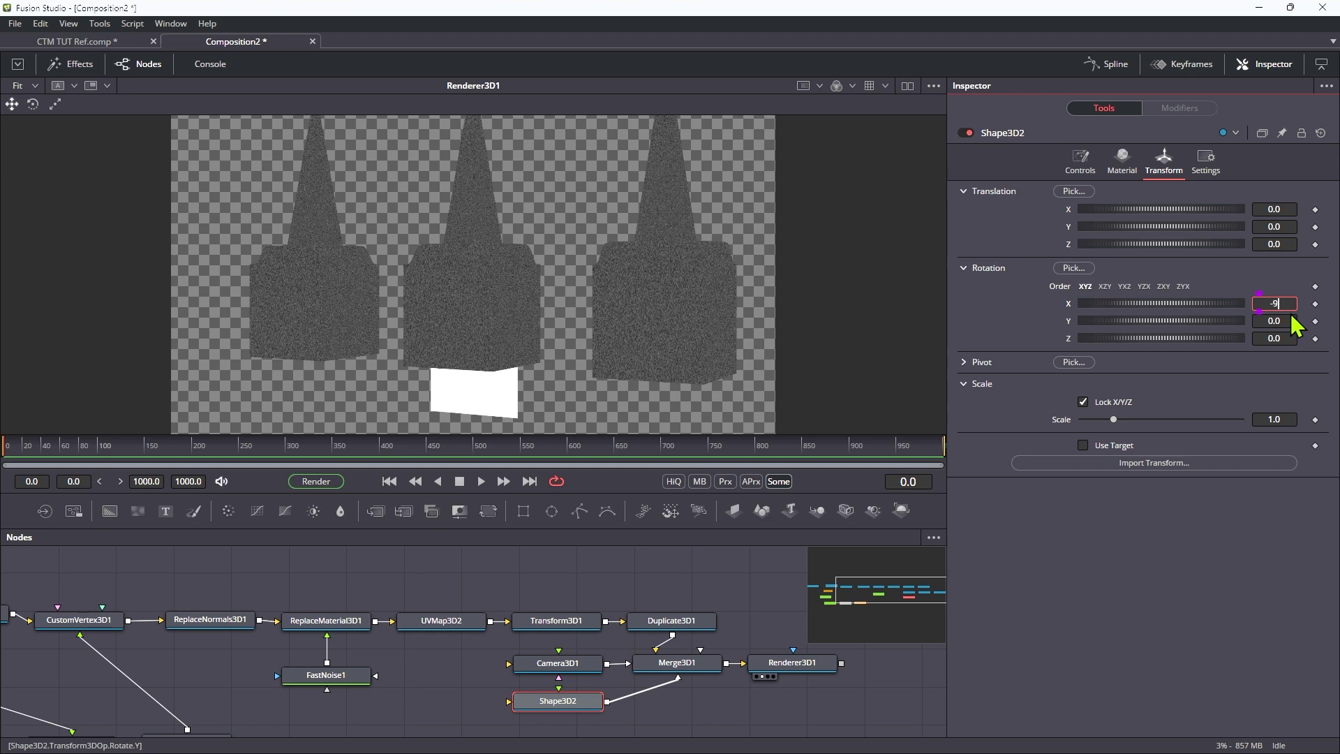
text(0)
key(Tab)
key(Return)
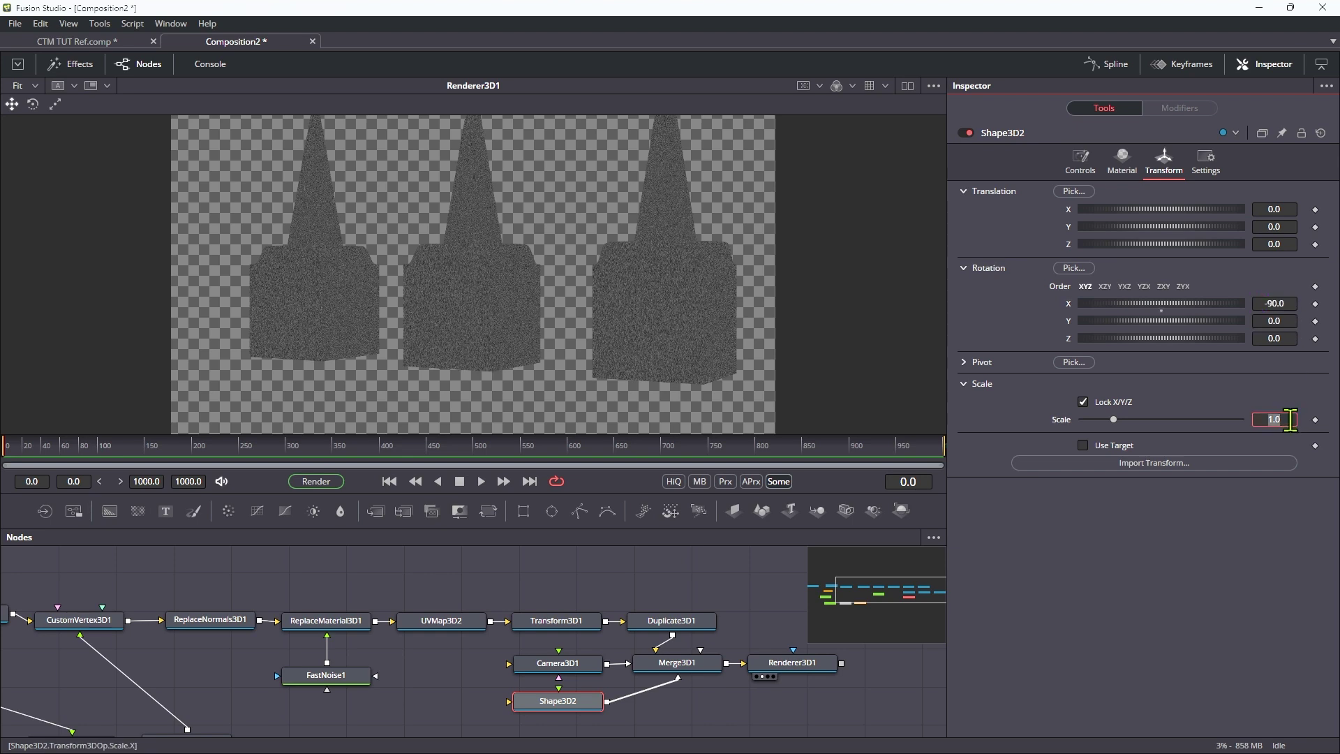
click(1290, 419)
text(2)
key(Return)
- Set Shape3D2's diffuse colour to dark grey #323232 and reduce its specular intensity to about 0.227
click(1123, 162)
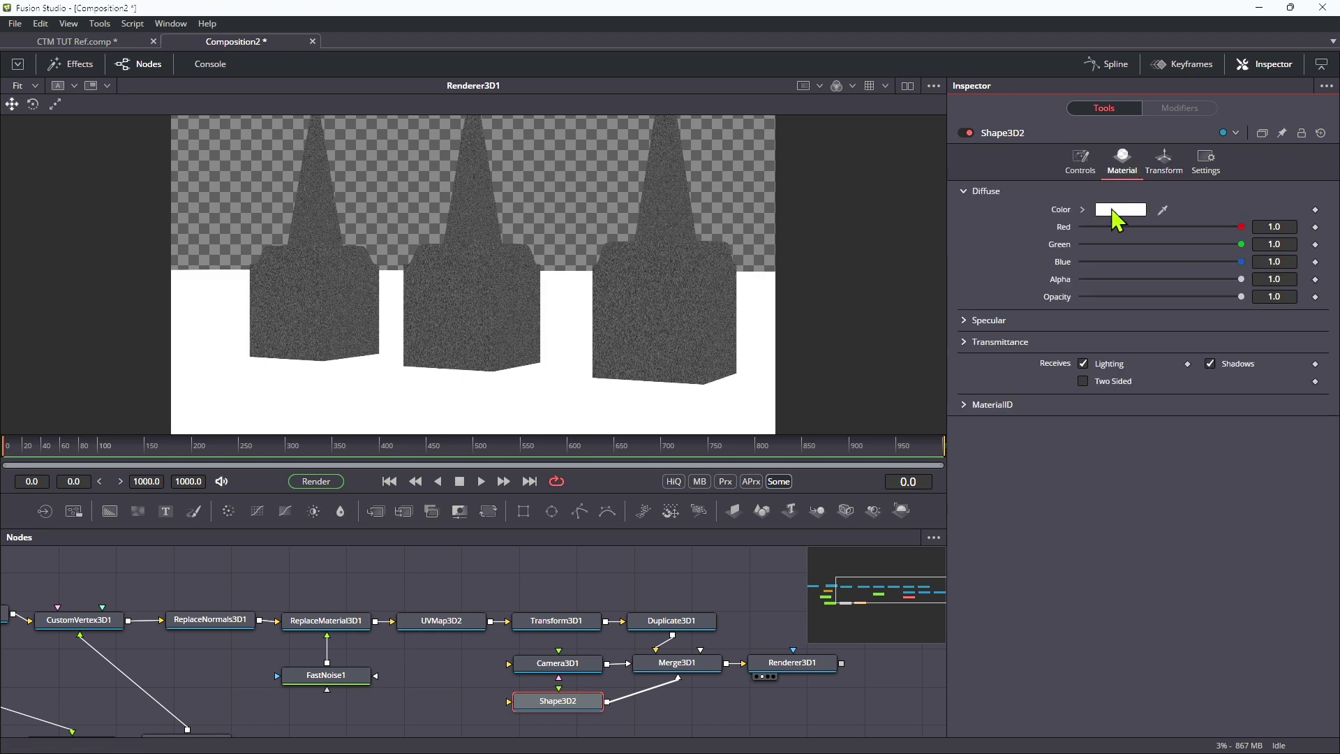
click(1120, 209)
drag(936, 390, 948, 513)
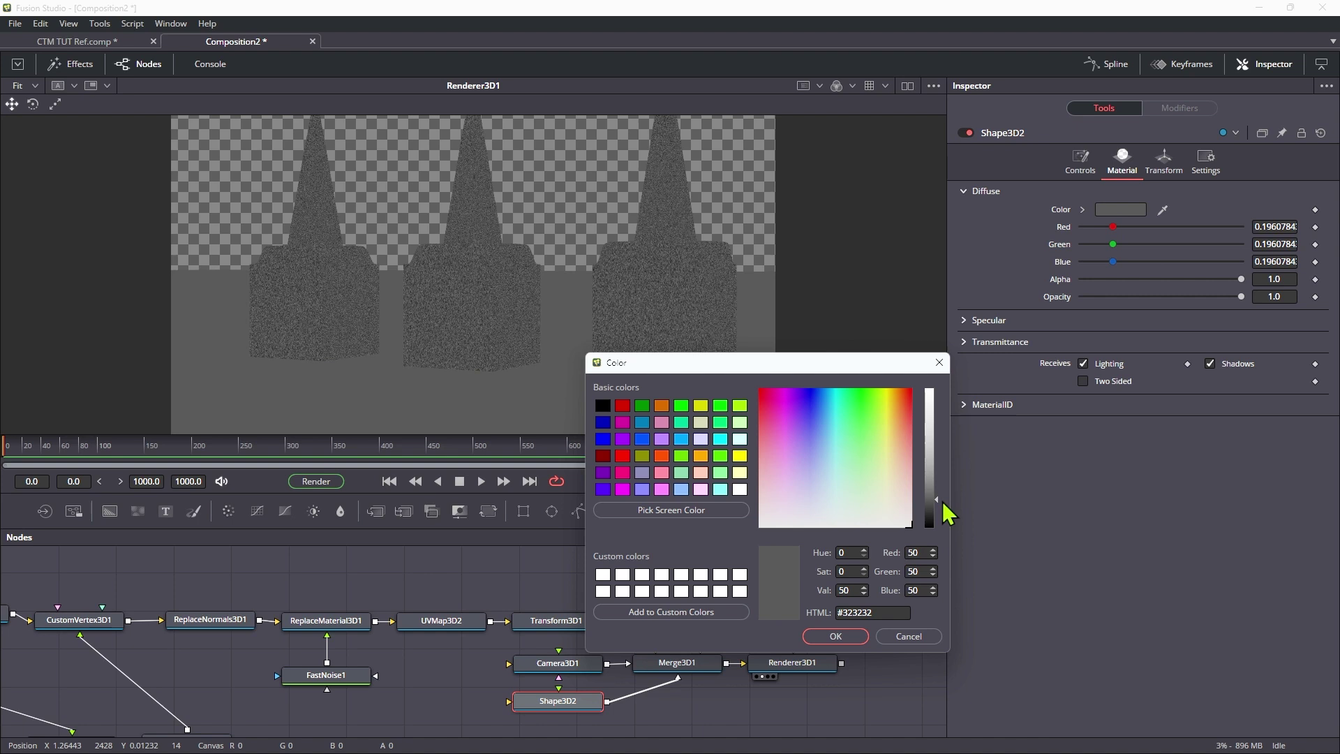
key(Return)
click(972, 323)
drag(1240, 408, 1242, 406)
drag(1140, 432, 1131, 435)
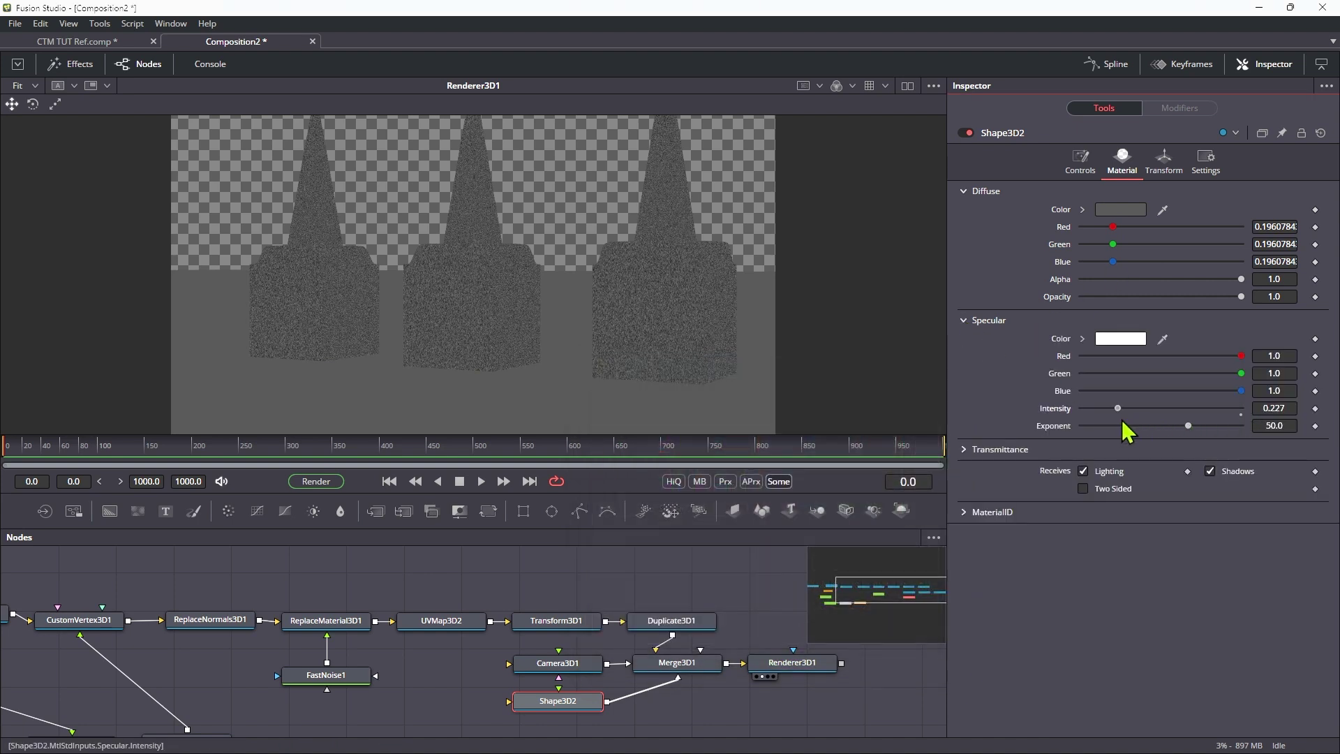
- Add another Shape 3D node to Merge3D1 and place it below the merge
click(758, 681)
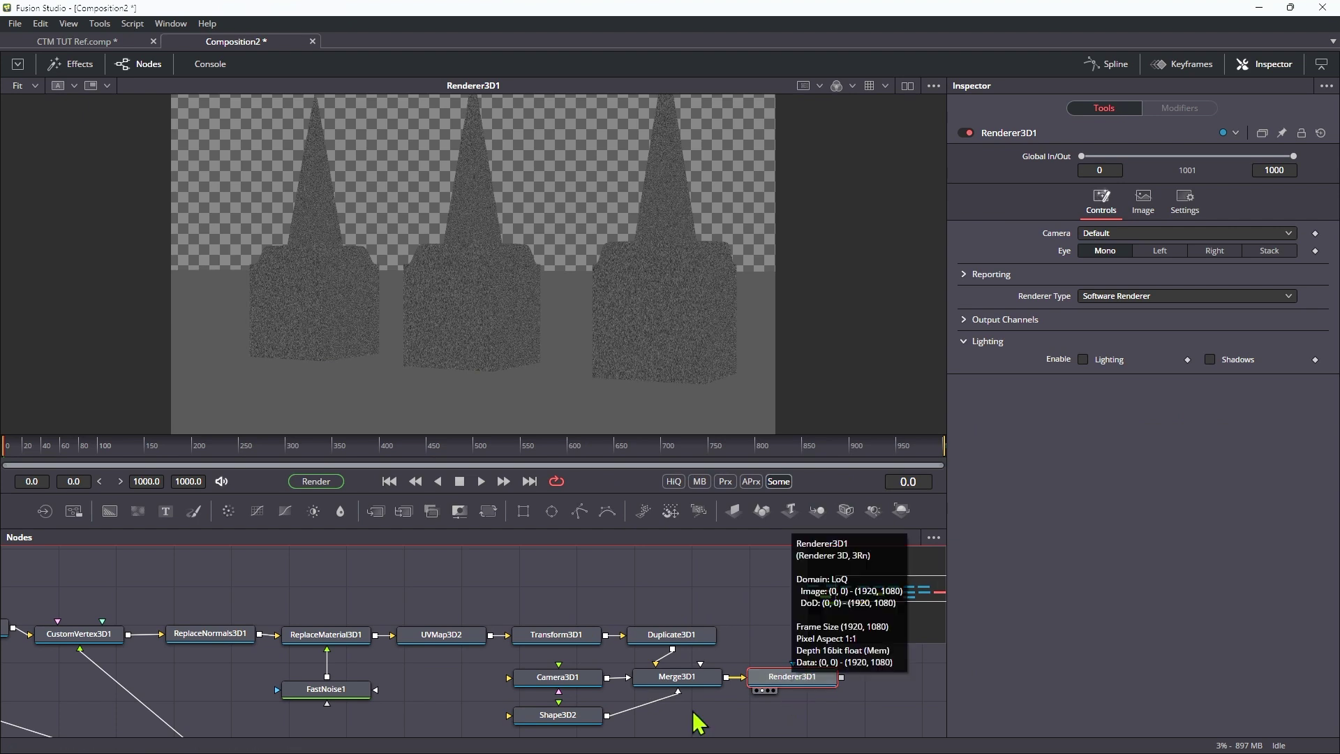
click(675, 680)
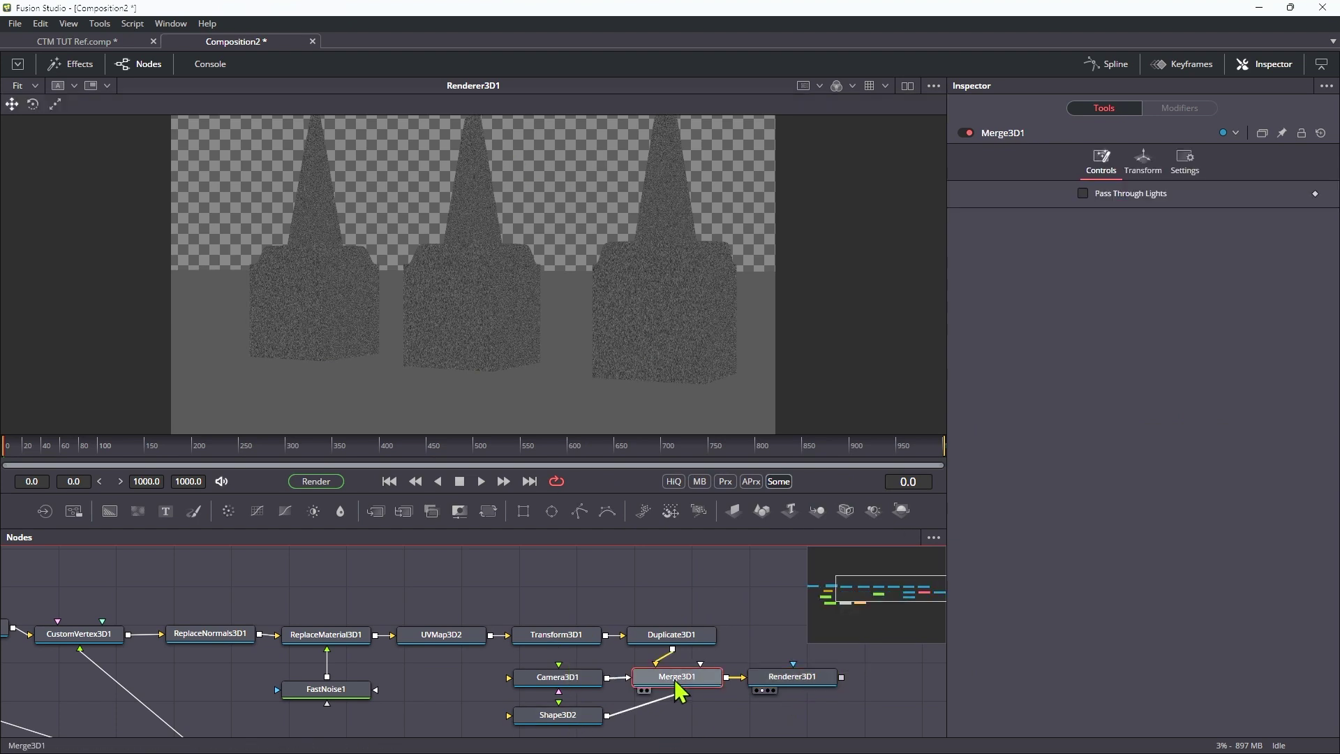
key(shift+space)
text(3sh)
key(Return)
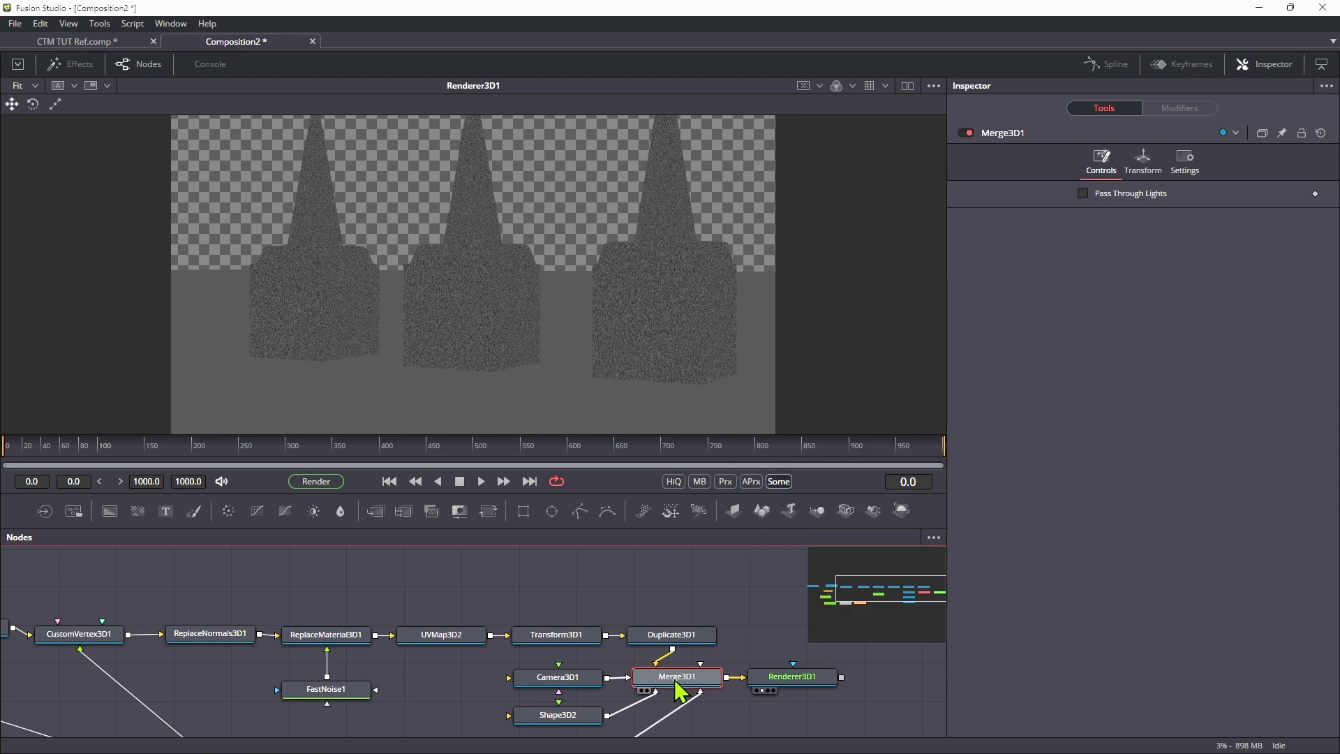
drag(590, 703, 725, 691)
- Make Shape3D3 a cylinder with a radius of 25.0 and a height of 100.0
click(1095, 194)
click(1109, 238)
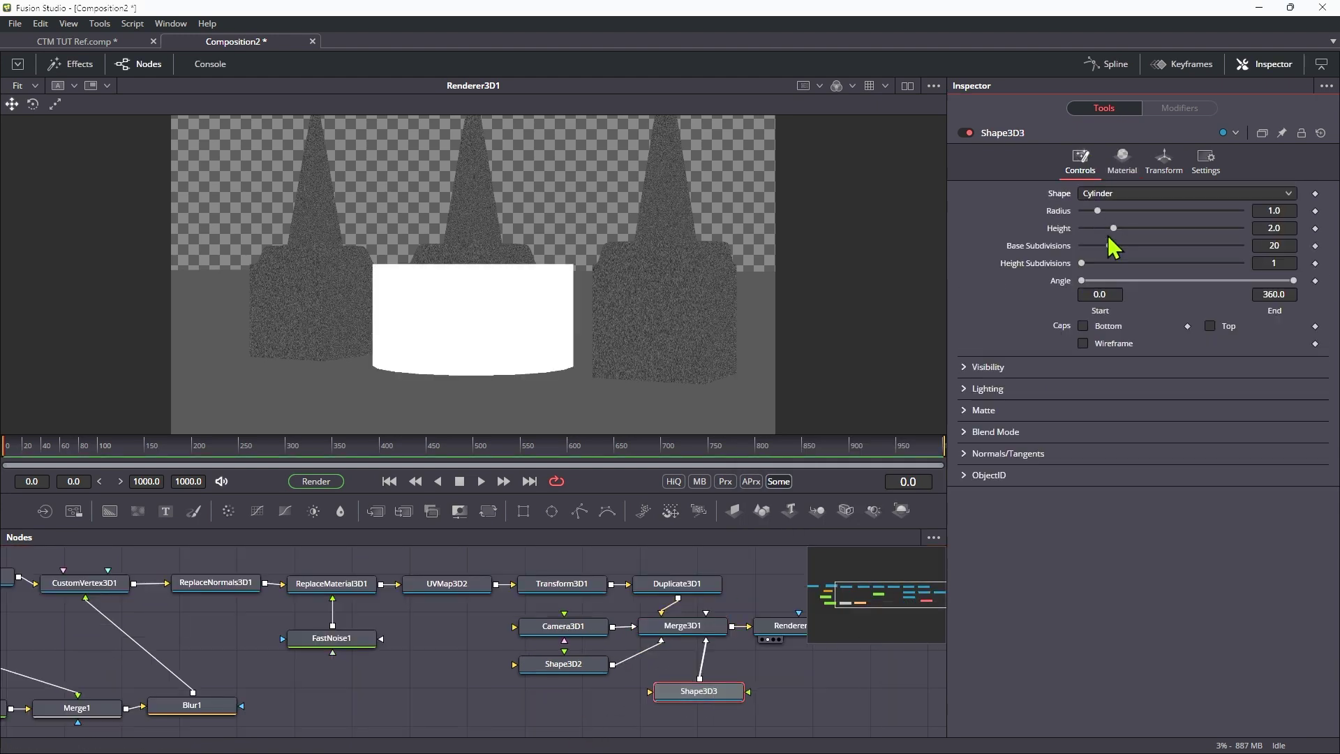
click(1289, 213)
text(25)
key(Tab)
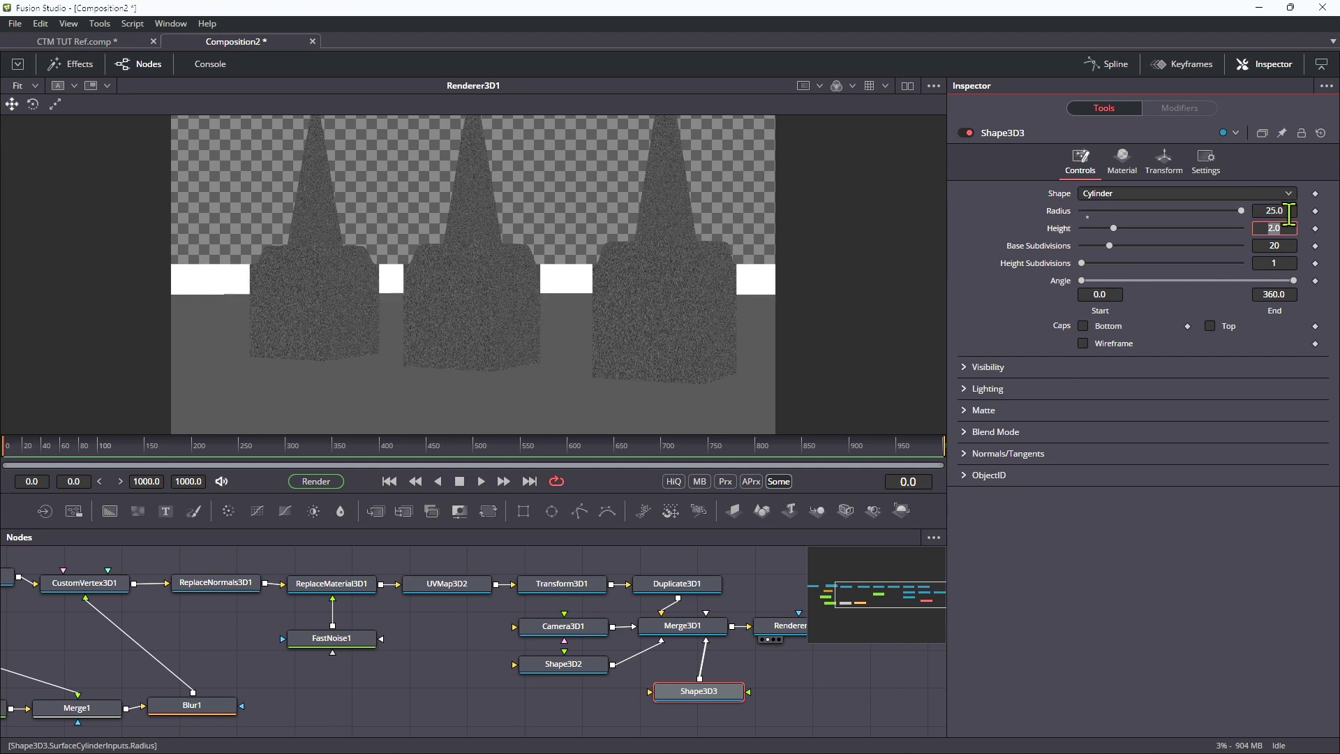
key(Tab)
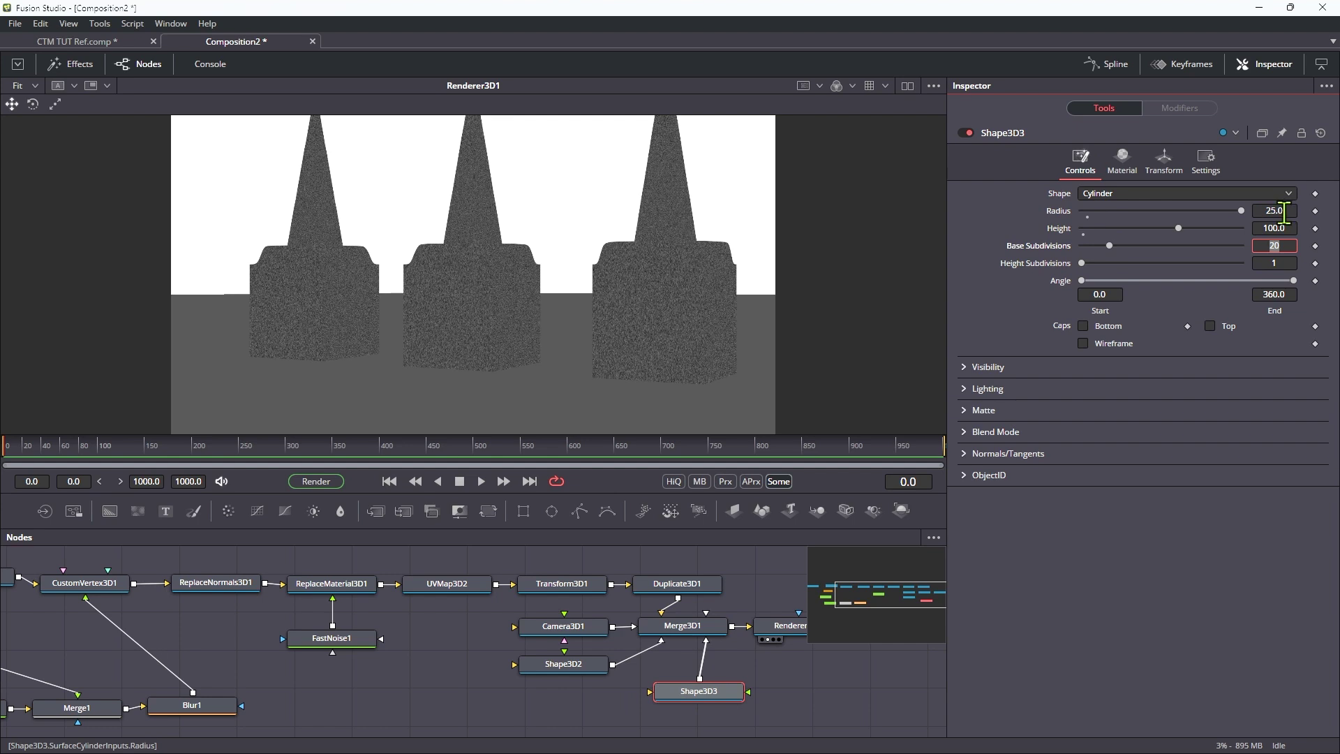
- Open the diffuse colour of Shape3D3's material for editing
click(1123, 162)
click(1121, 211)
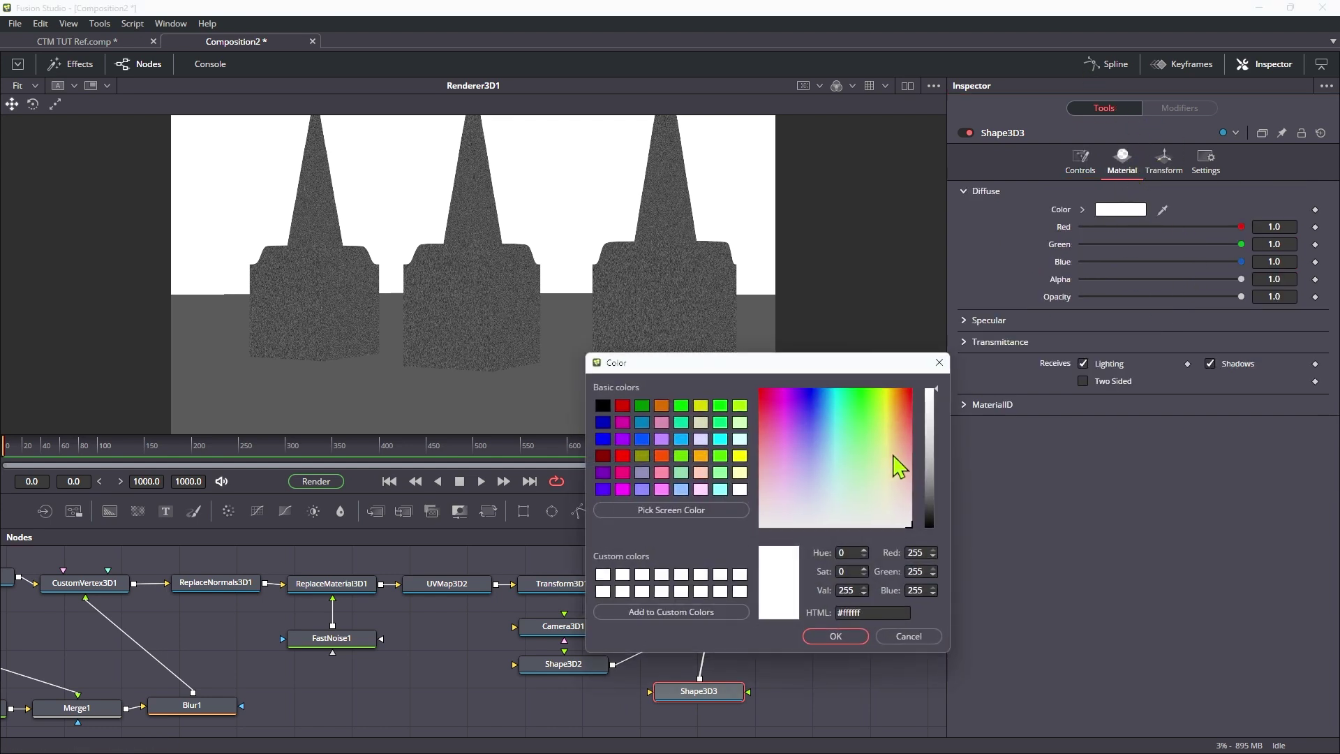
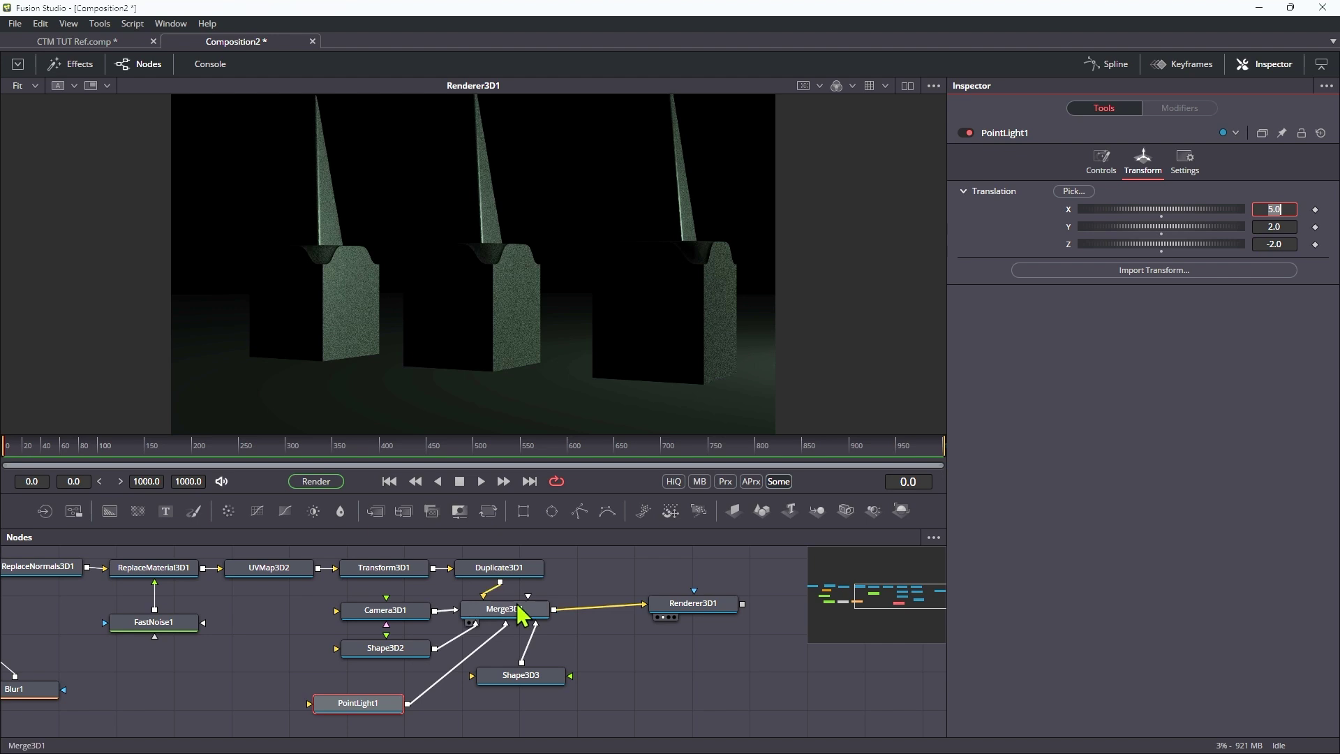
- Add a Spot Light node to Merge3D1, enable shadows in Renderer3D1, and reposition the SpotLight1 node
key(shift+space)
text(spot)
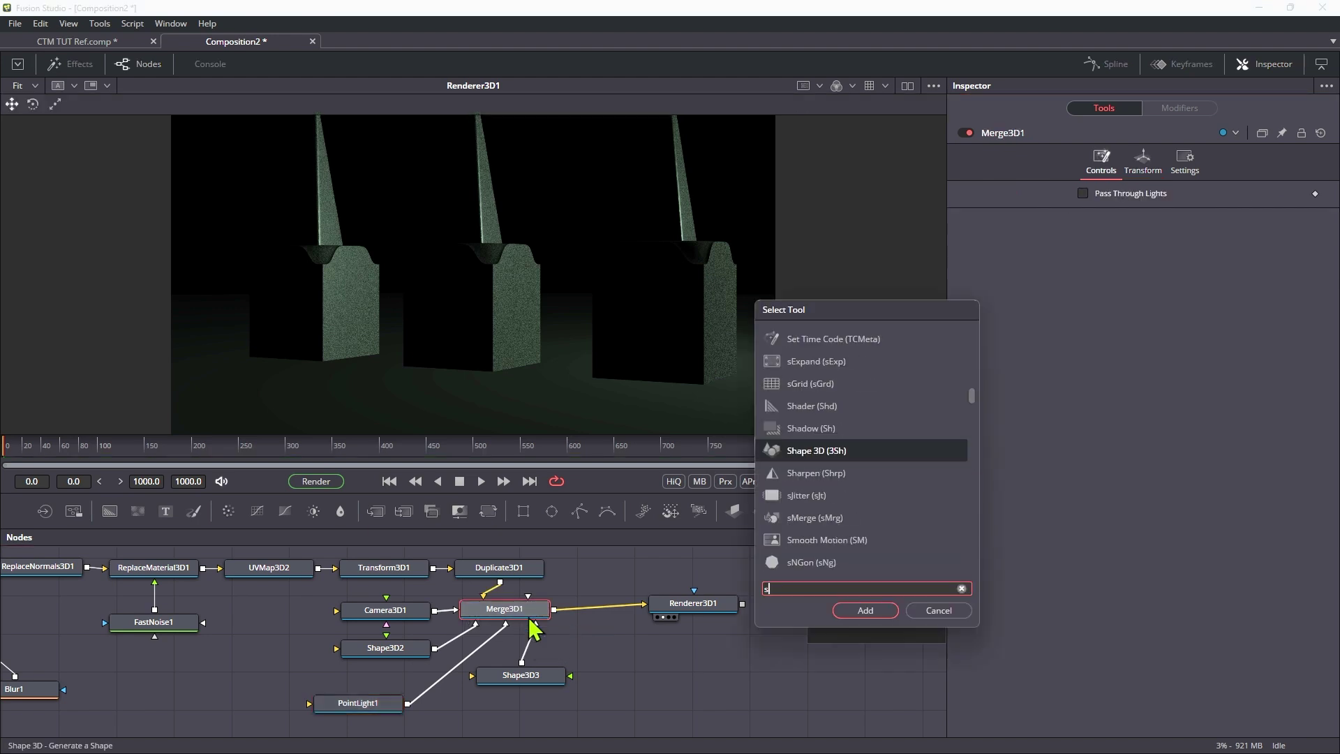
key(Return)
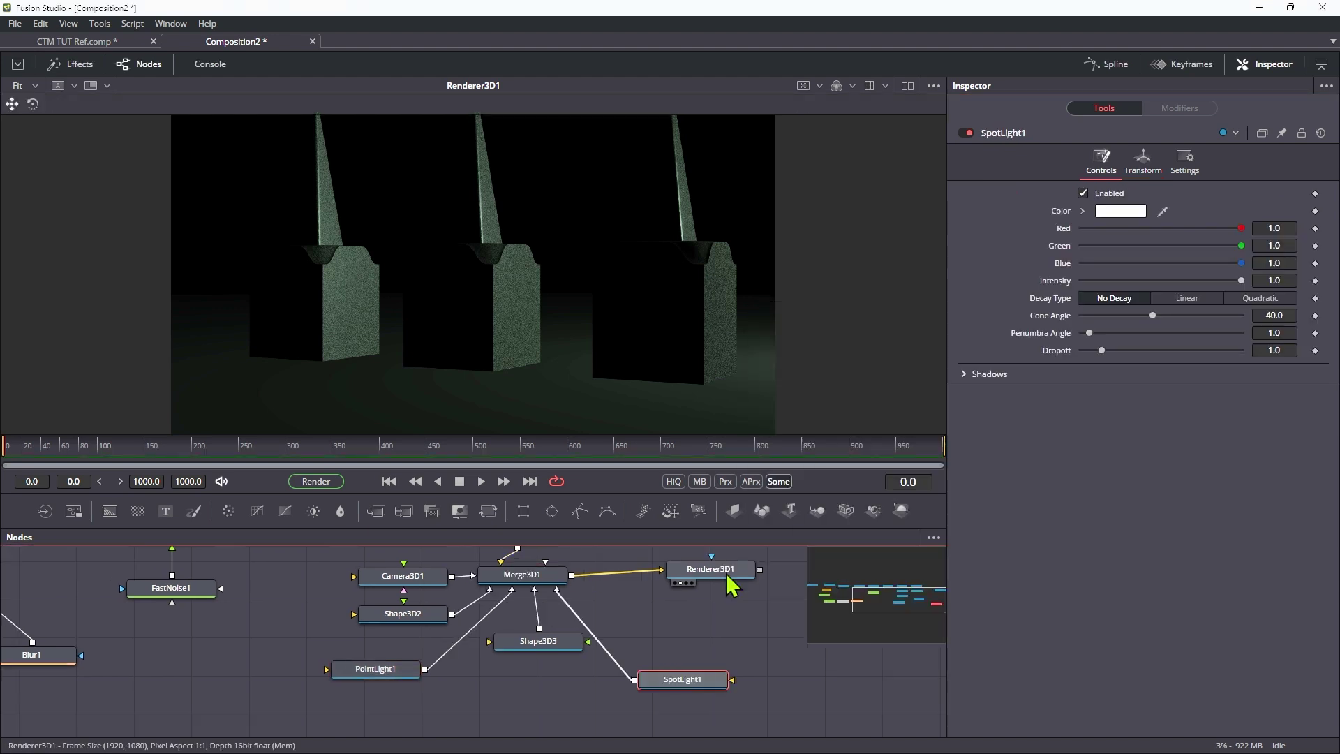
click(708, 580)
click(1212, 360)
drag(693, 691, 730, 676)
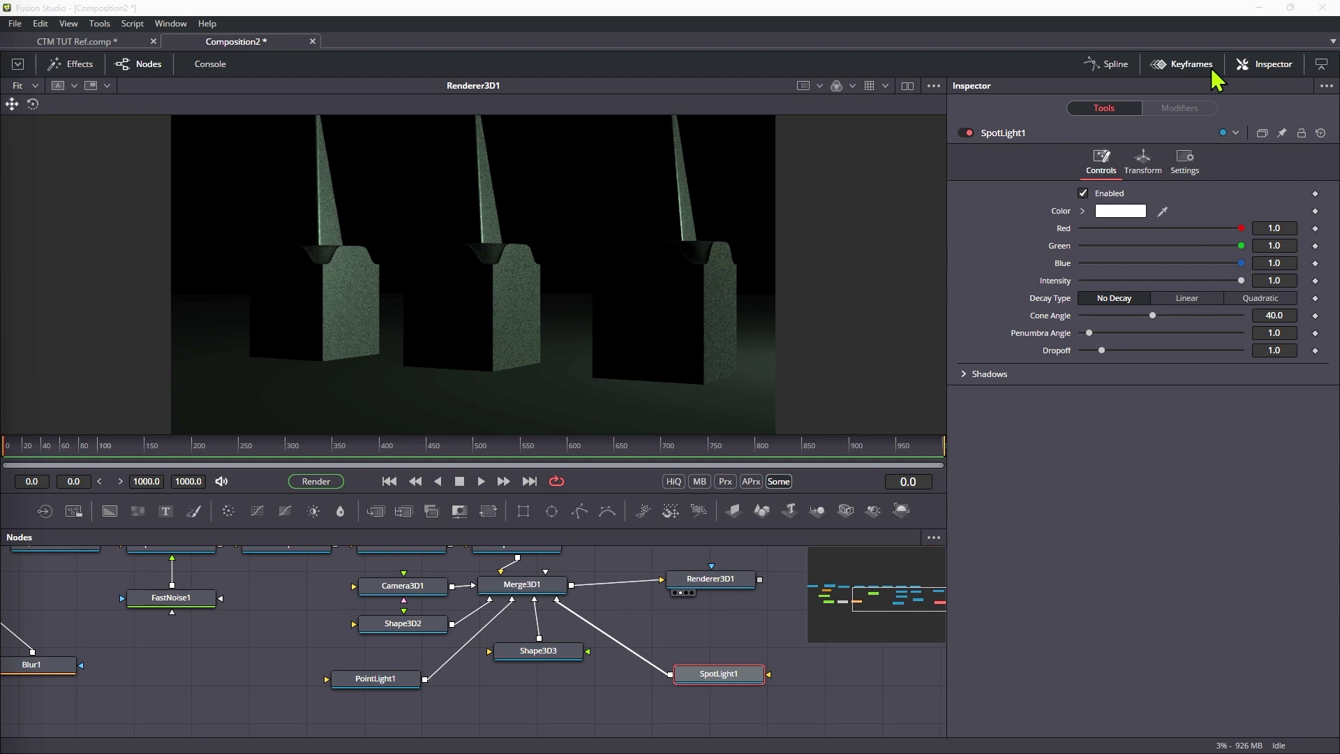
- Set SpotLight1's translation to X -7.0, Y 2.0, Z -1.0 and its Y rotation to -90.0
click(1144, 162)
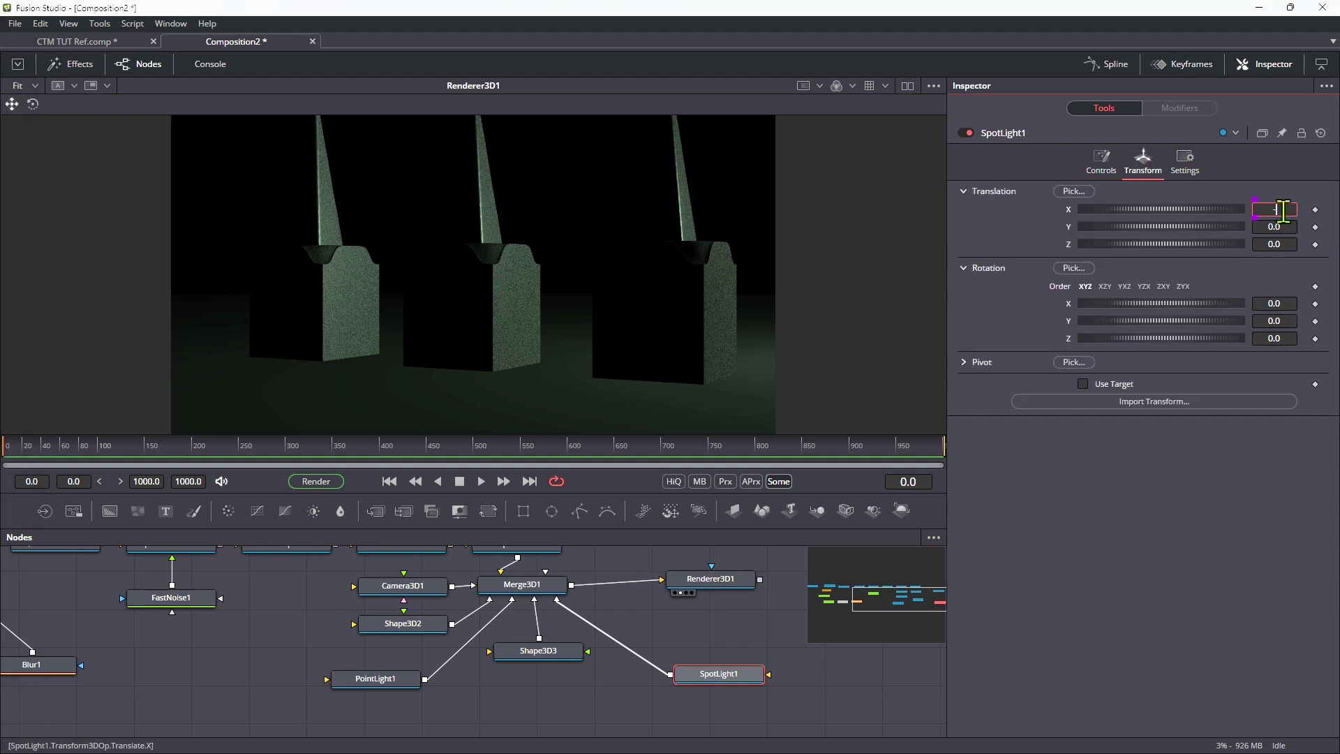
click(1283, 210)
text(-7)
key(Tab)
text(2)
key(Tab)
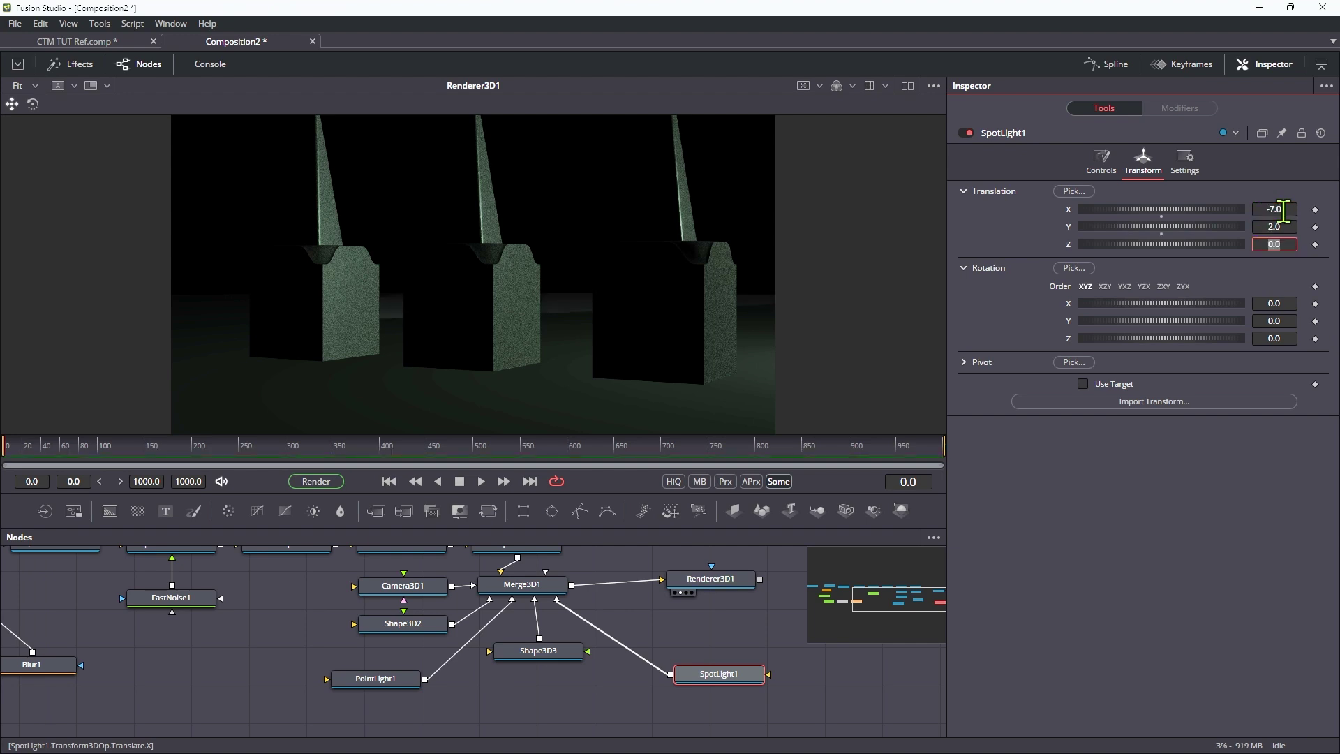
key(Tab)
key(Tab)
text(-90)
key(Tab)
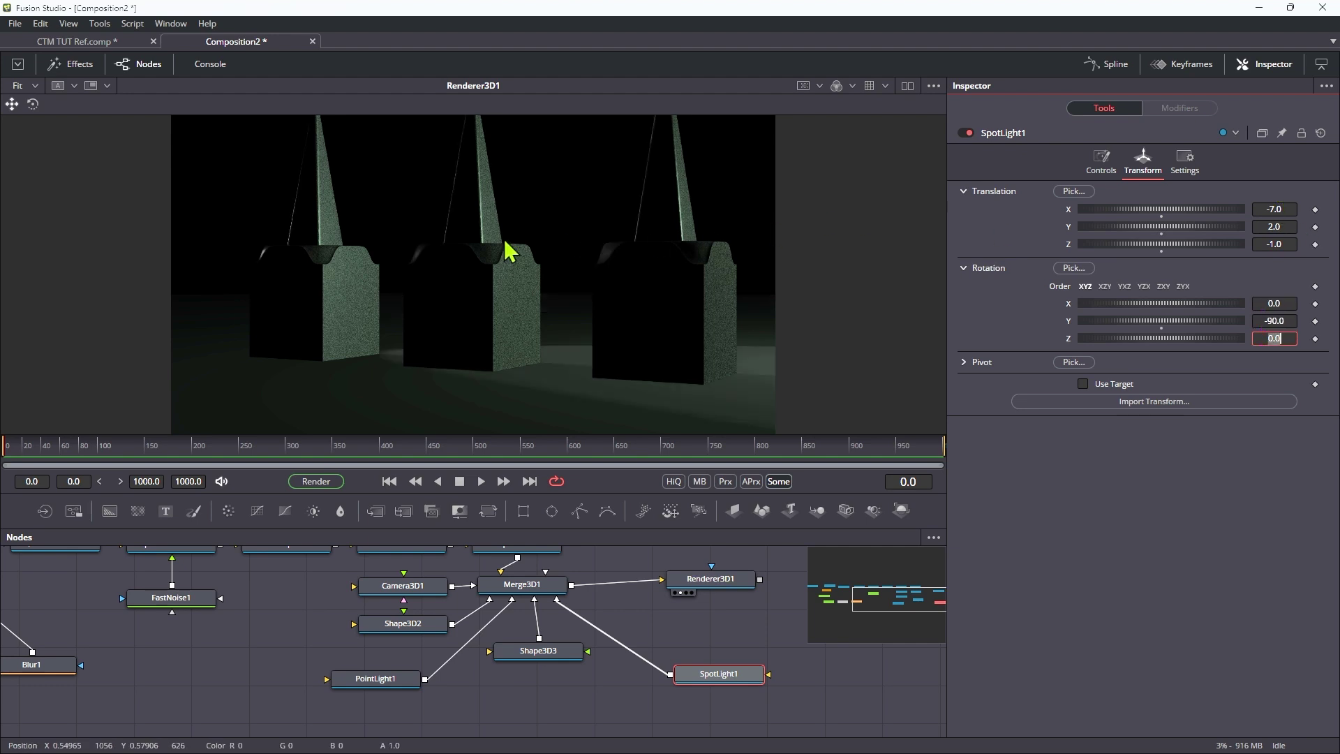
key(Return)
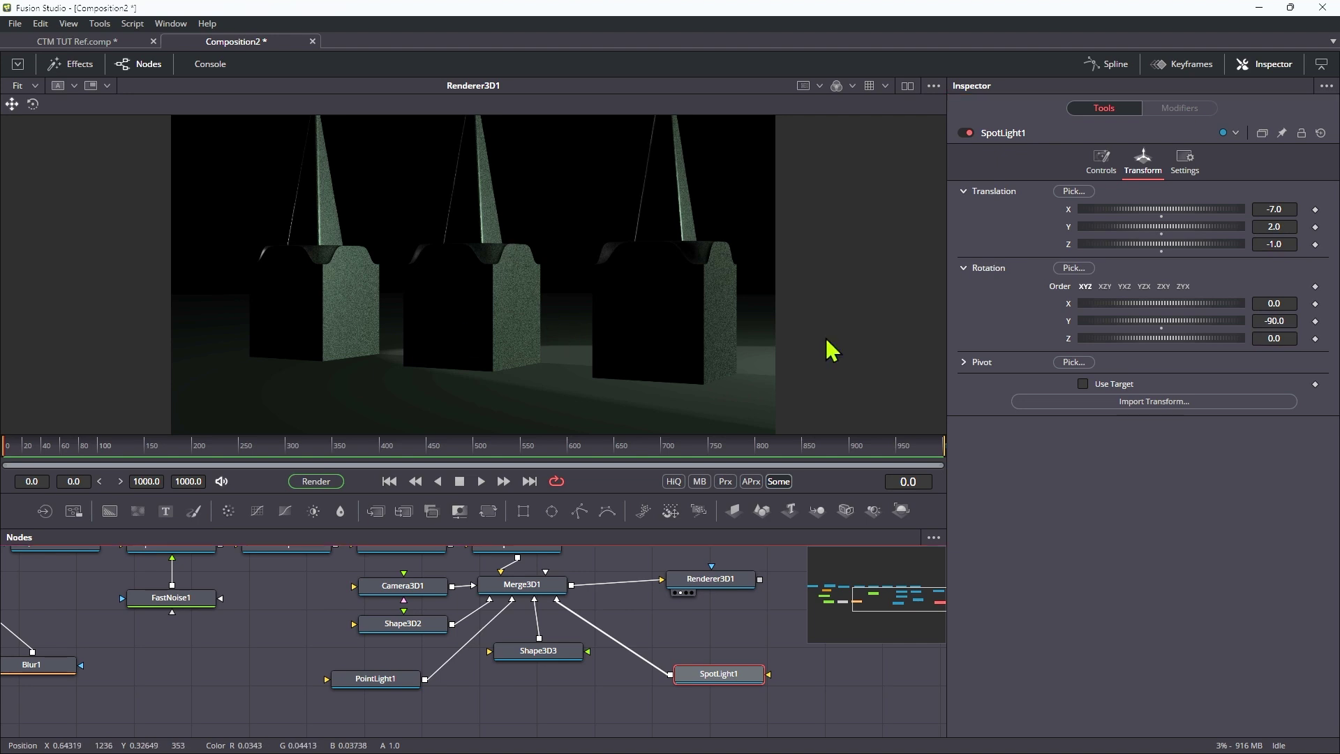
click(1102, 166)
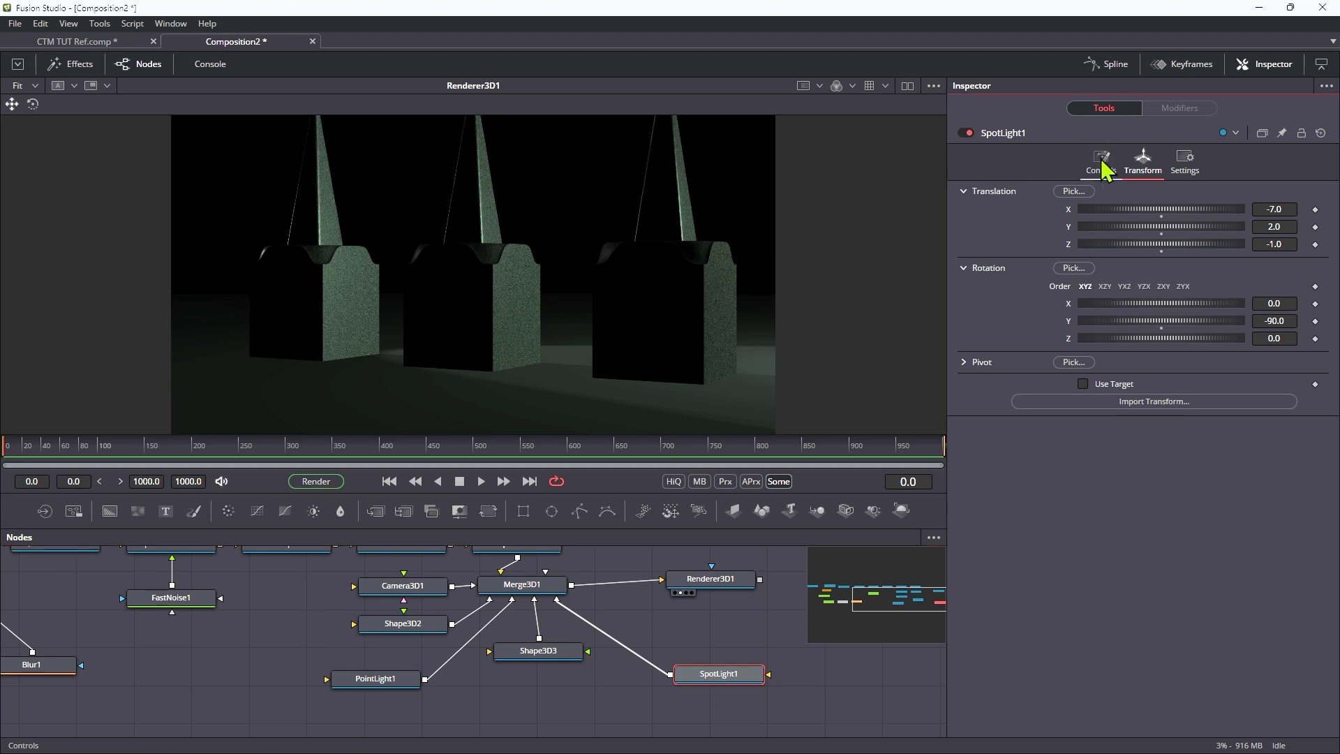
- Set SpotLight1's shadow softness to Constant and raise its penumbra angle to about 6.81
click(970, 377)
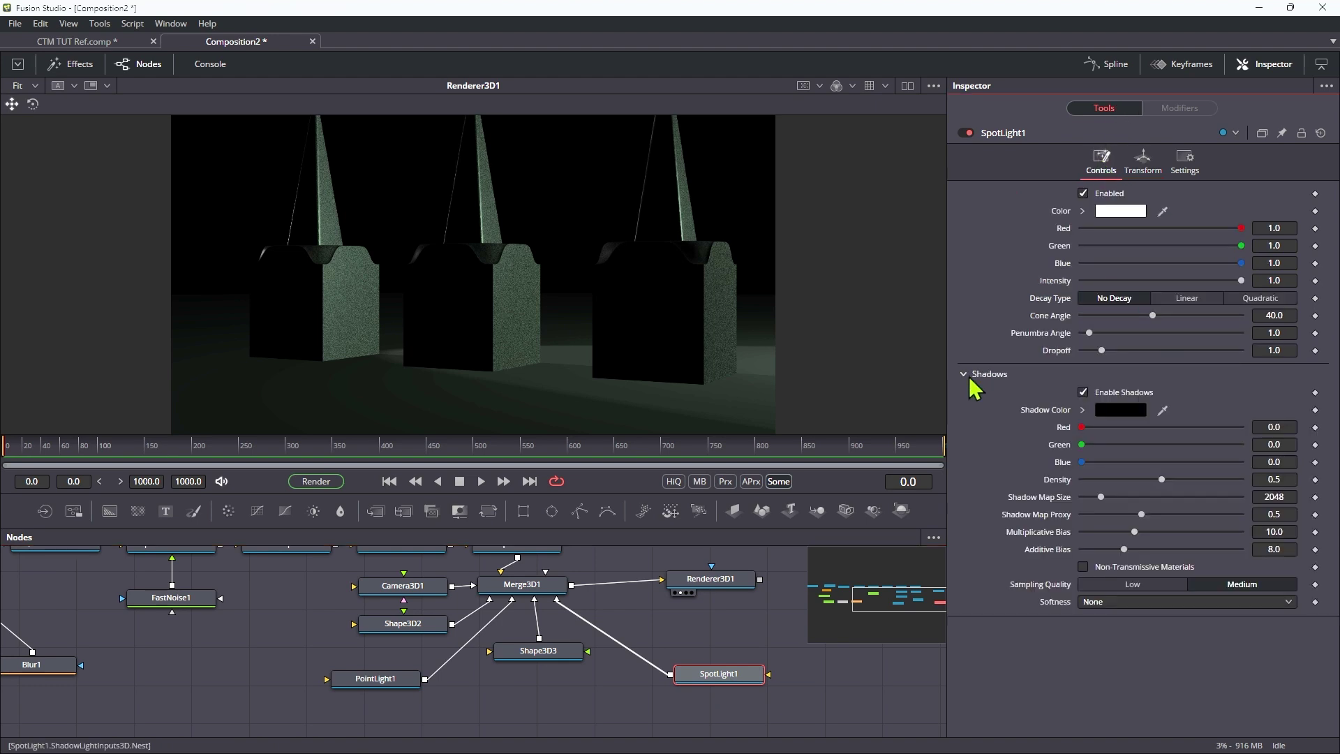
click(1180, 600)
click(1167, 617)
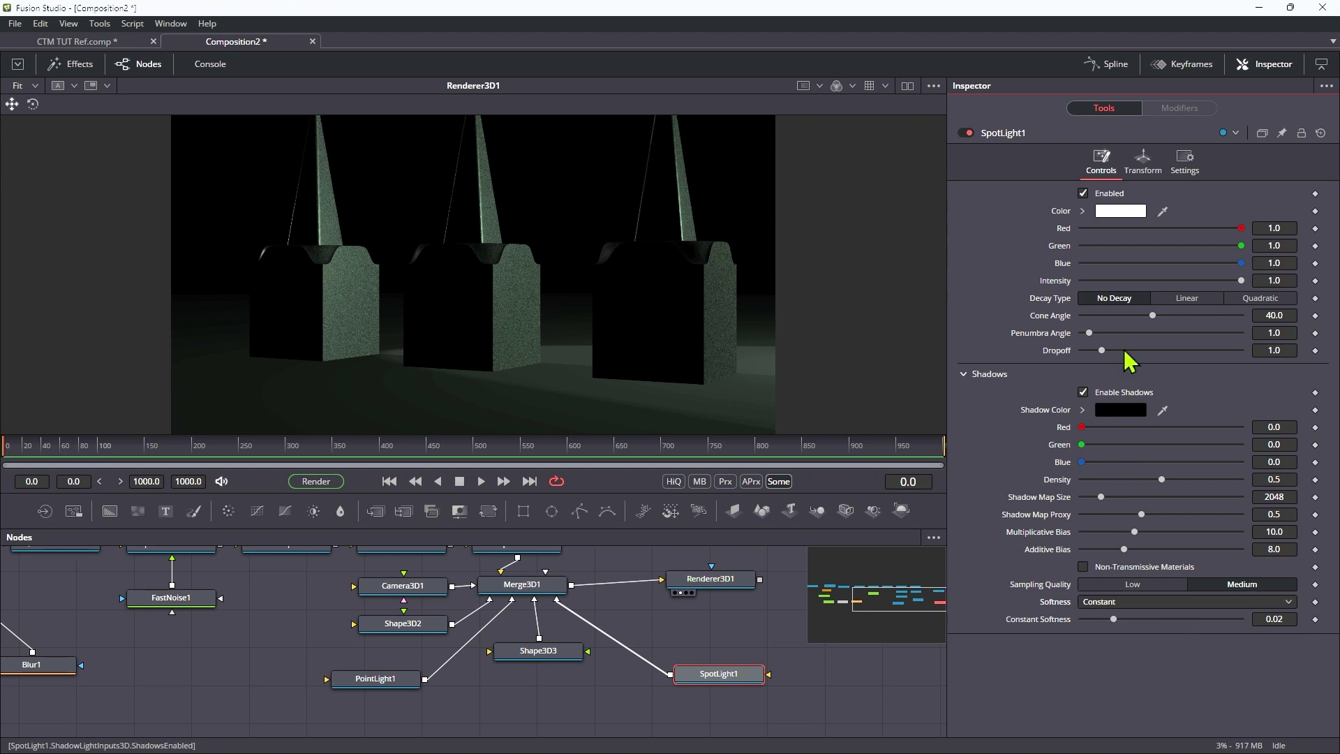
drag(1094, 333, 1141, 334)
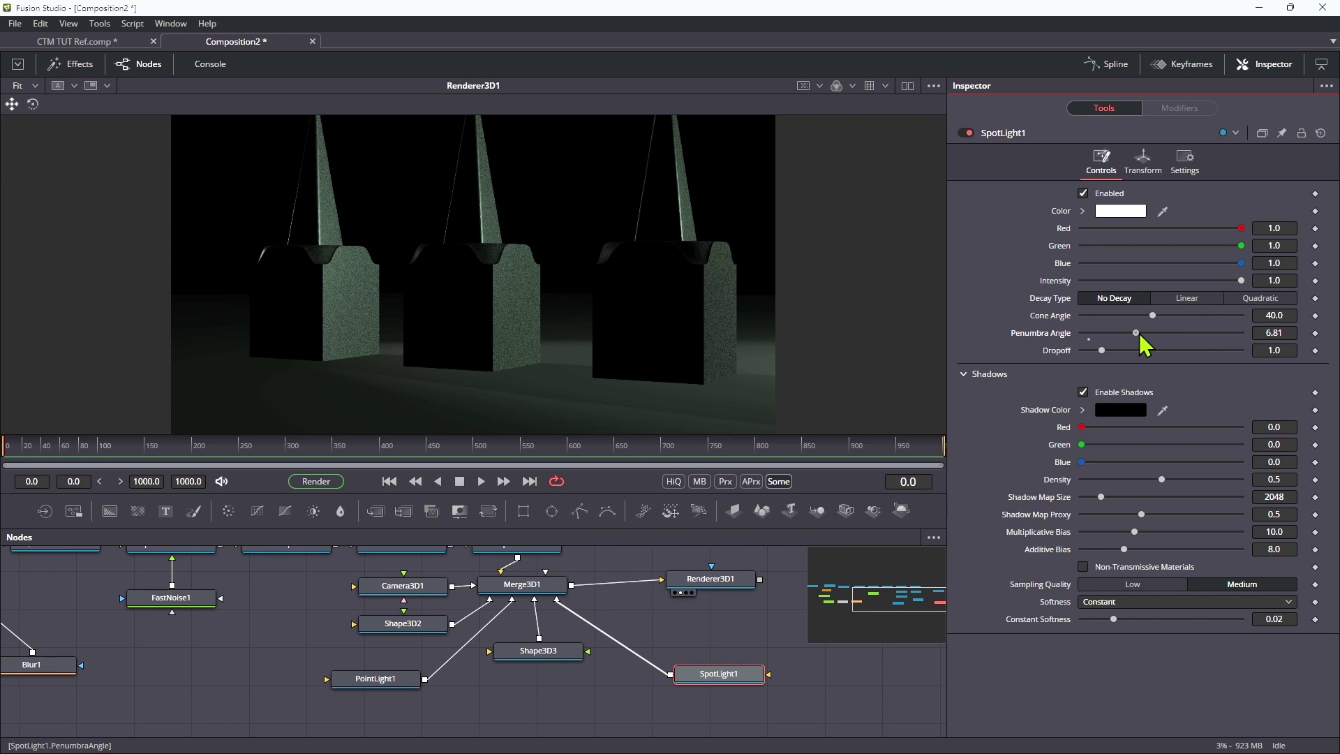
- Tint SpotLight1's light colour a pale blue
click(1122, 212)
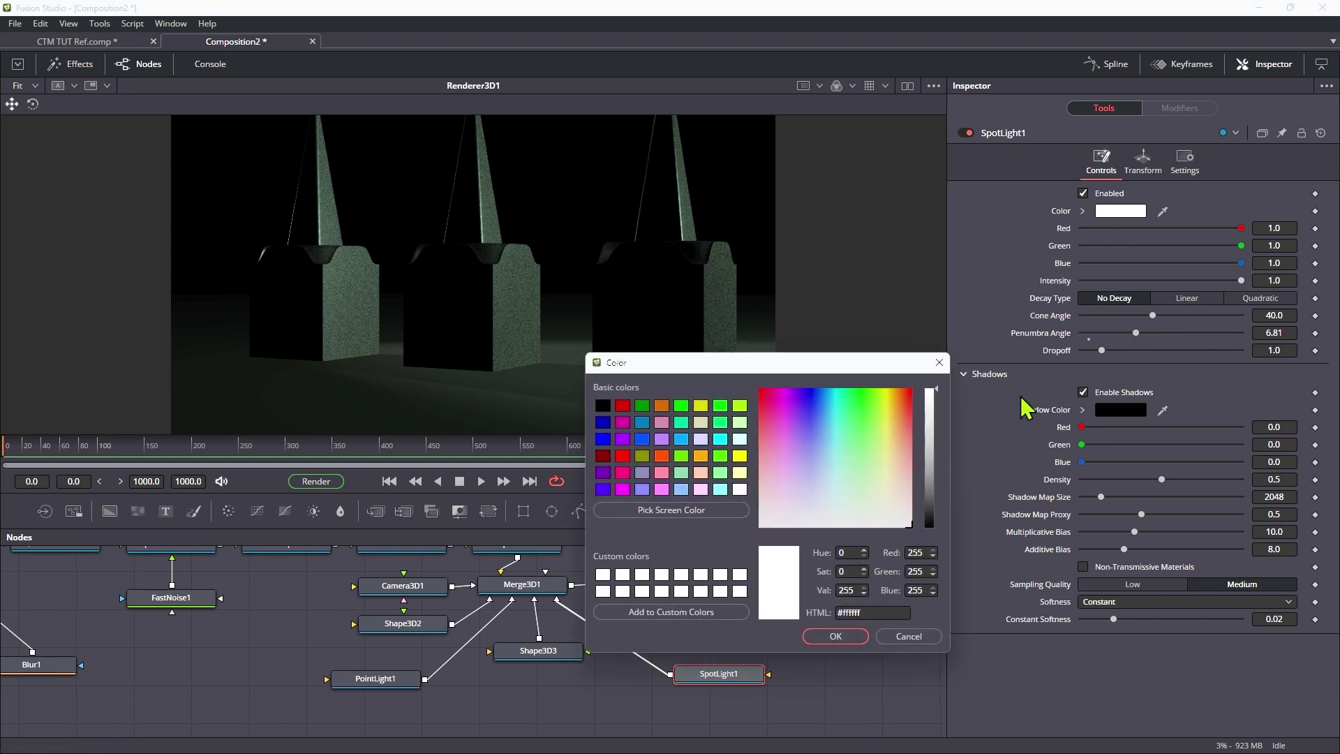
click(825, 501)
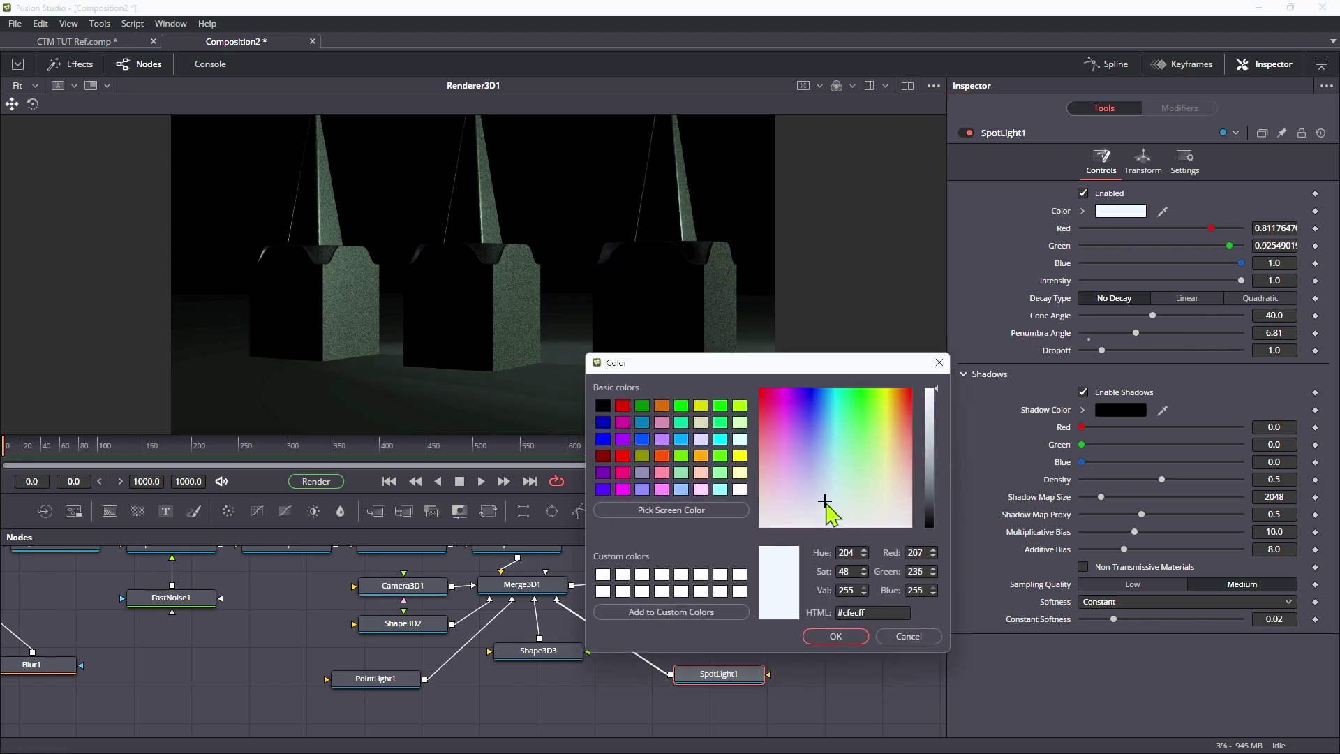
drag(826, 503, 824, 511)
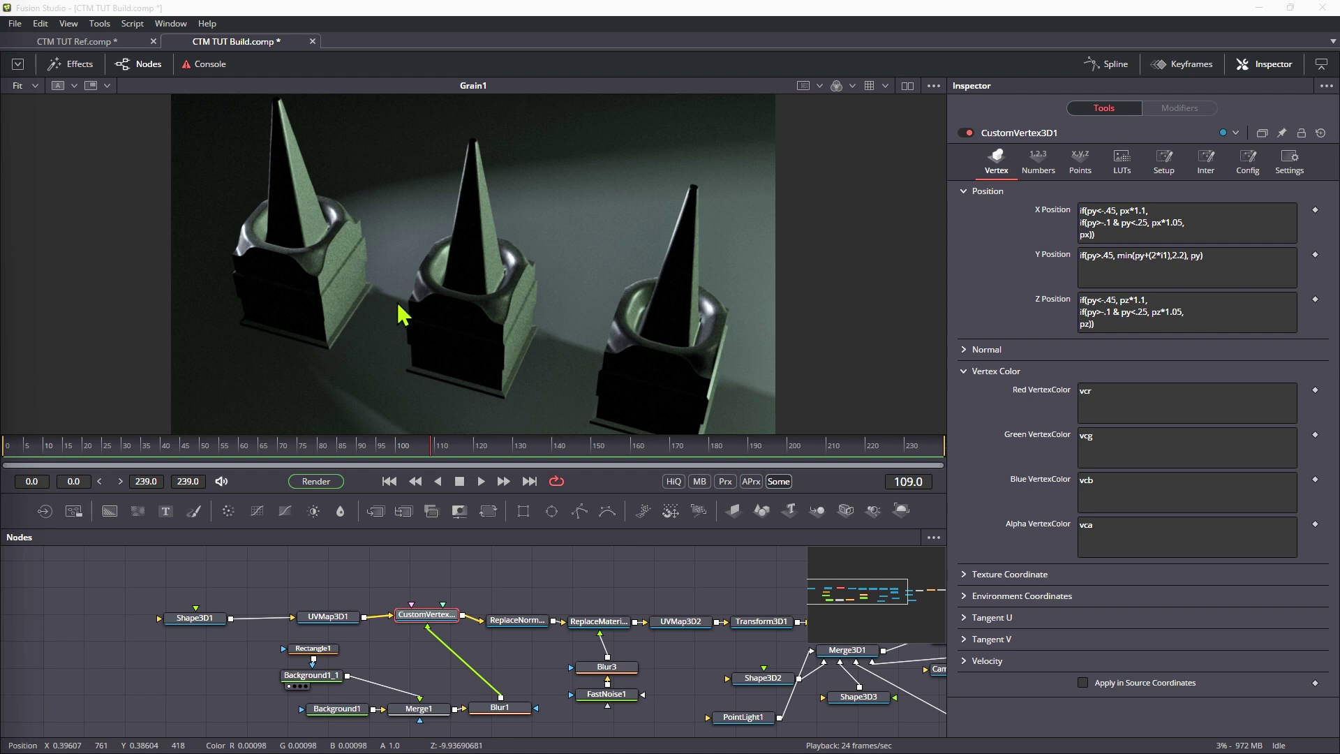
- Try an upper limit of 1.5 in the min() term of CustomVertex3D1's Y Position expression
drag(423, 621, 423, 625)
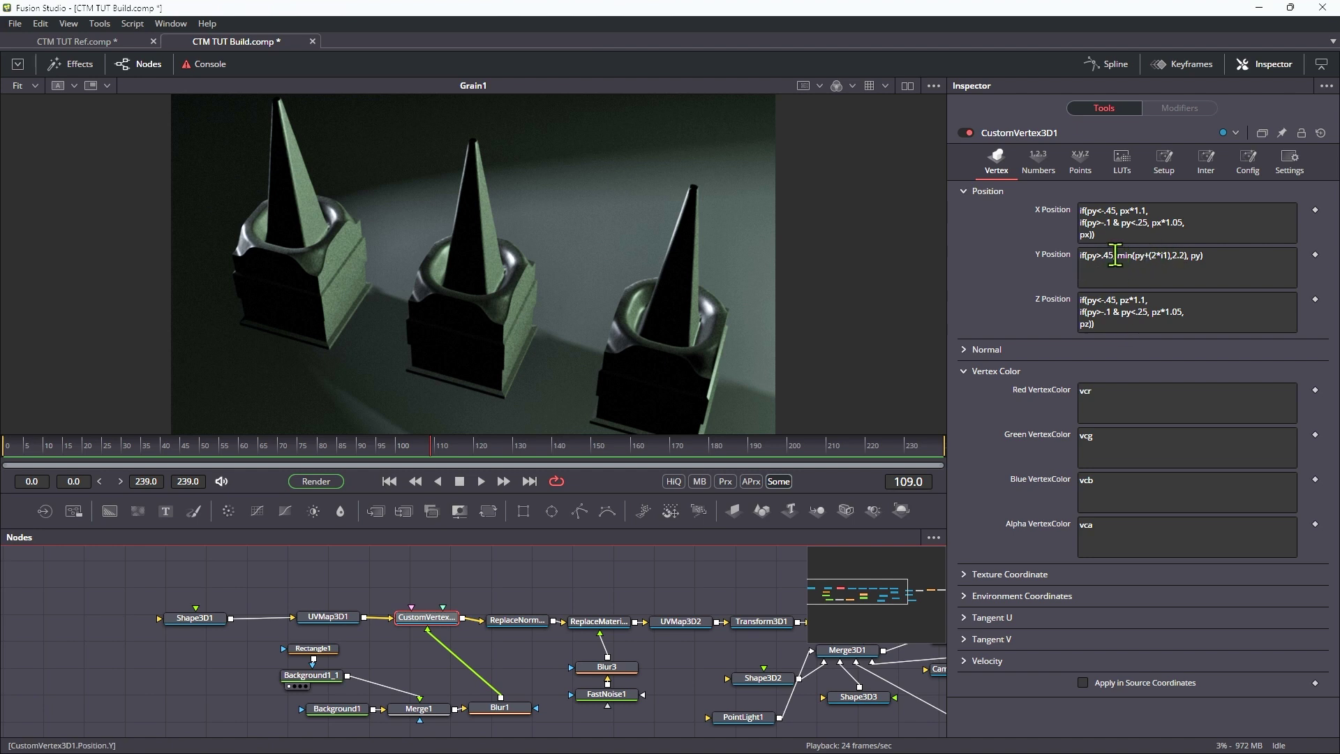
drag(1118, 256, 1185, 277)
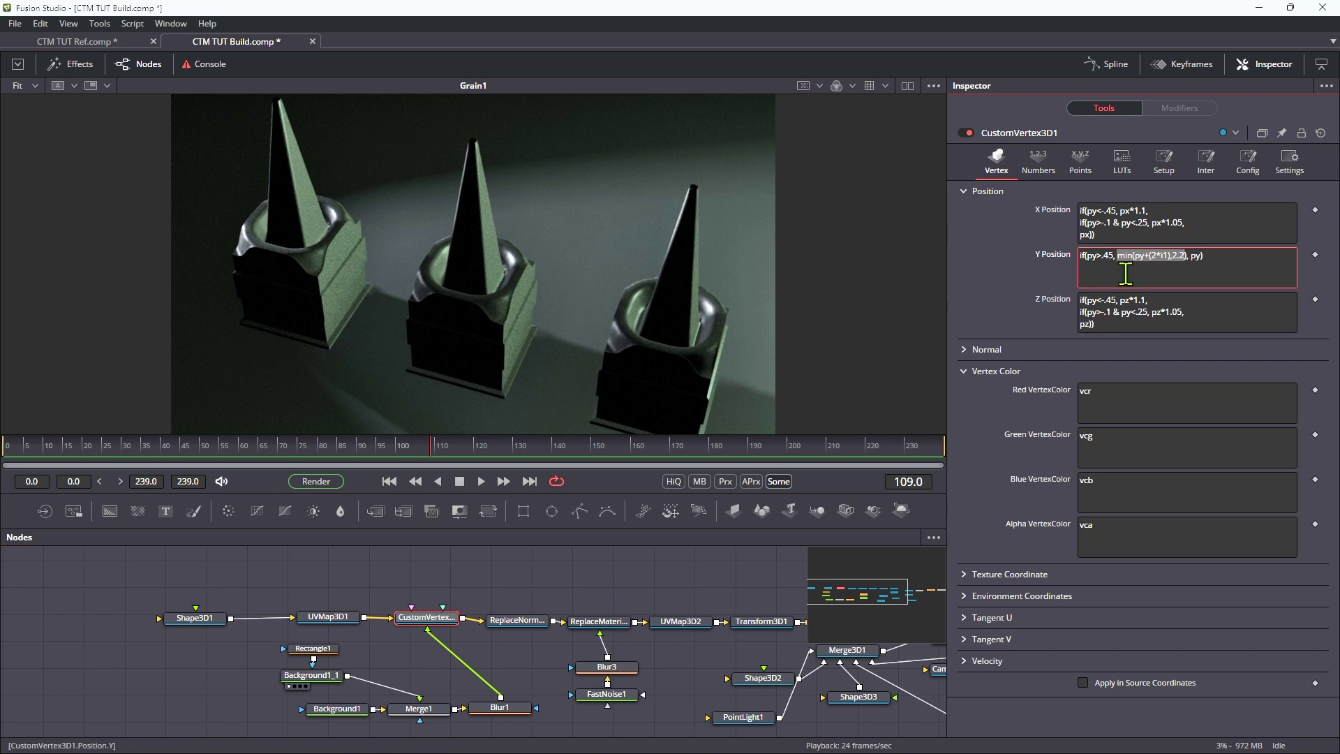
click(1159, 259)
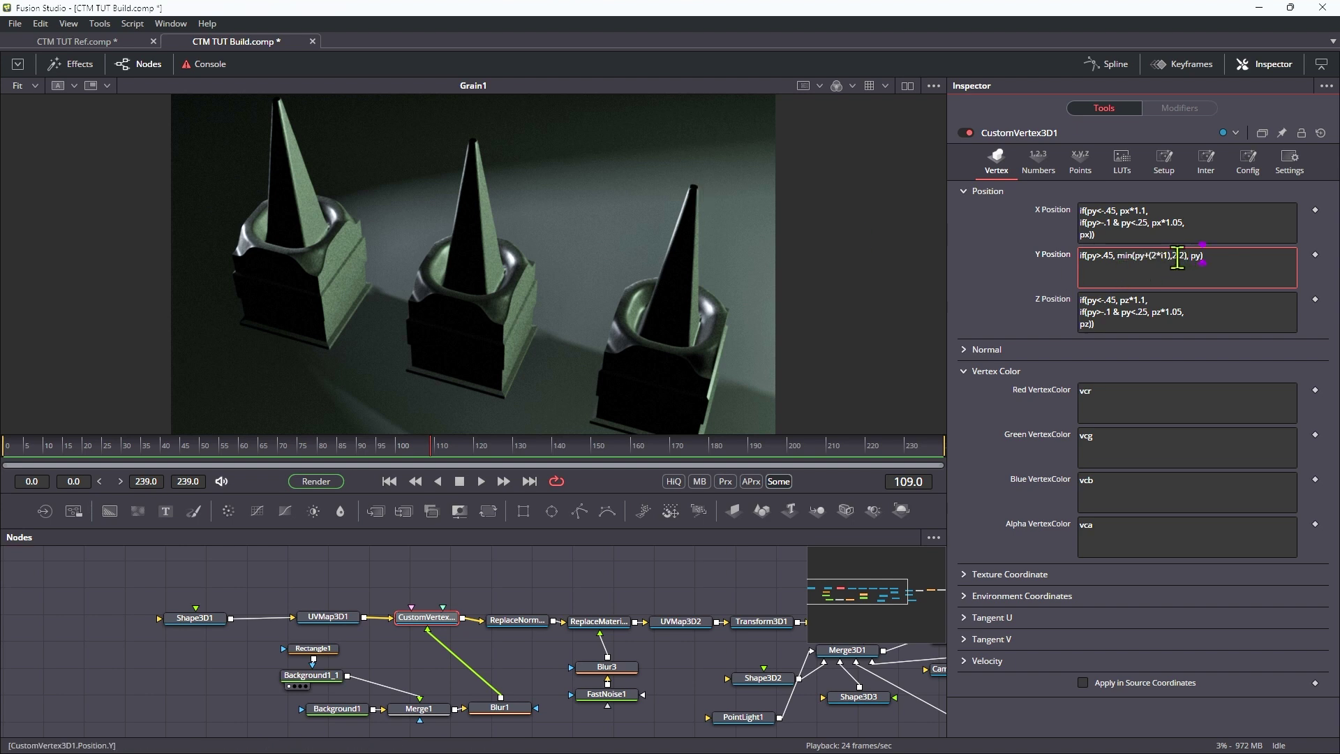
key(BackSpace)
key(BackSpace)
key(BackSpace)
text(1.5)
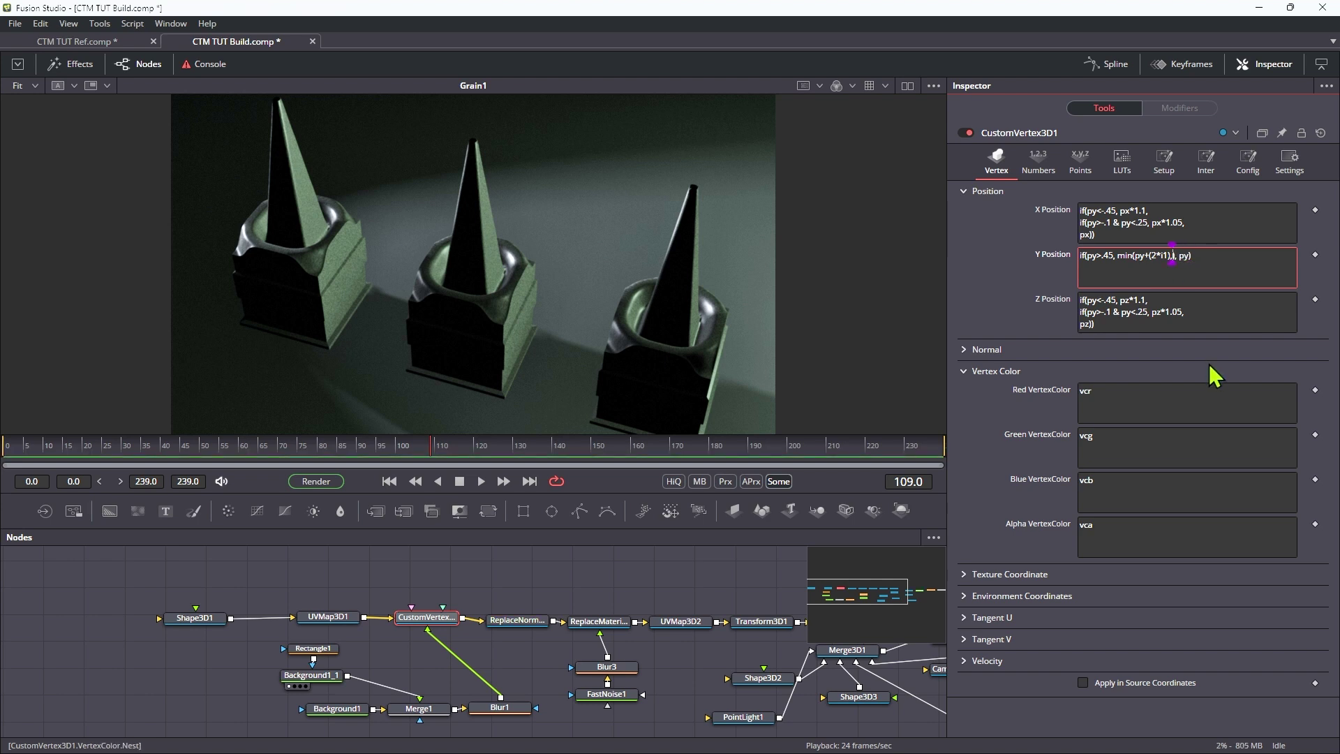
key(Return)
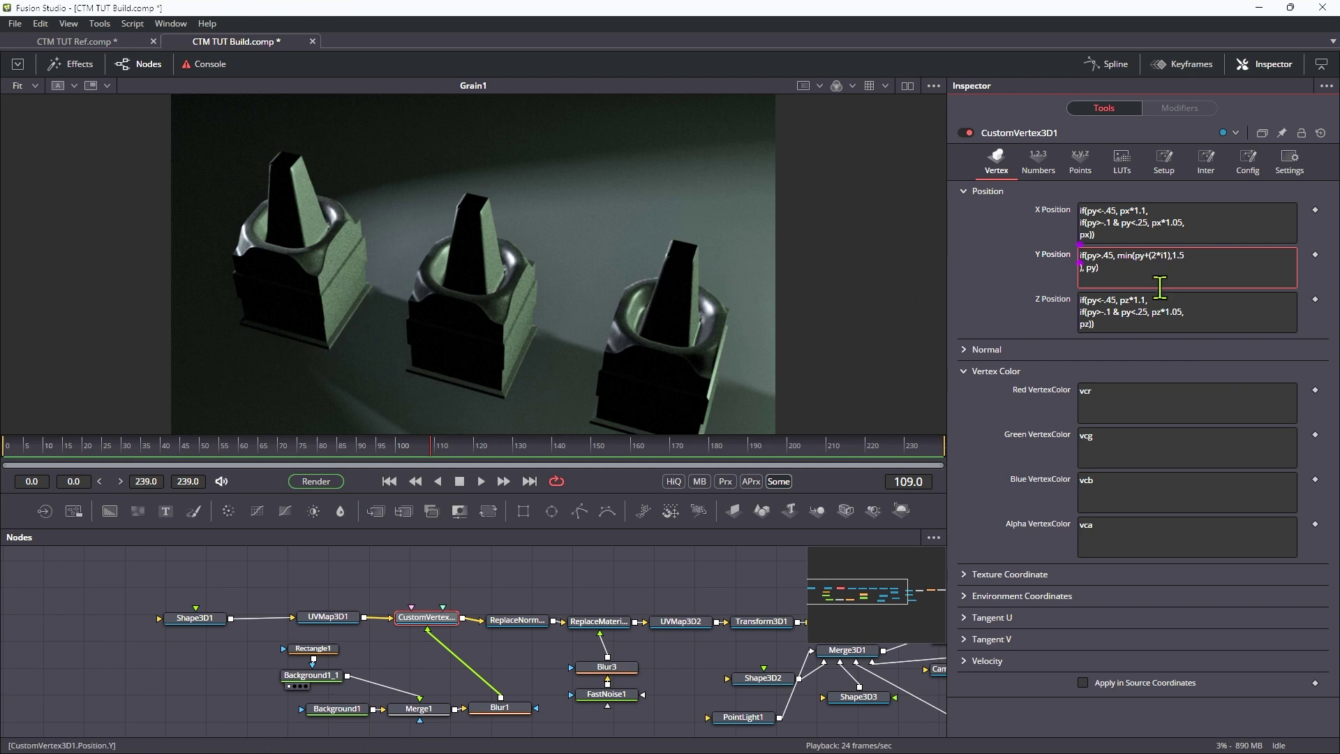
- Restore CustomVertex3D1's Y Position expression to if(py>.45, min(py+(2*i1),2.2), py)
key(BackSpace)
key(BackSpace)
key(BackSpace)
key(BackSpace)
text(2.2), py)
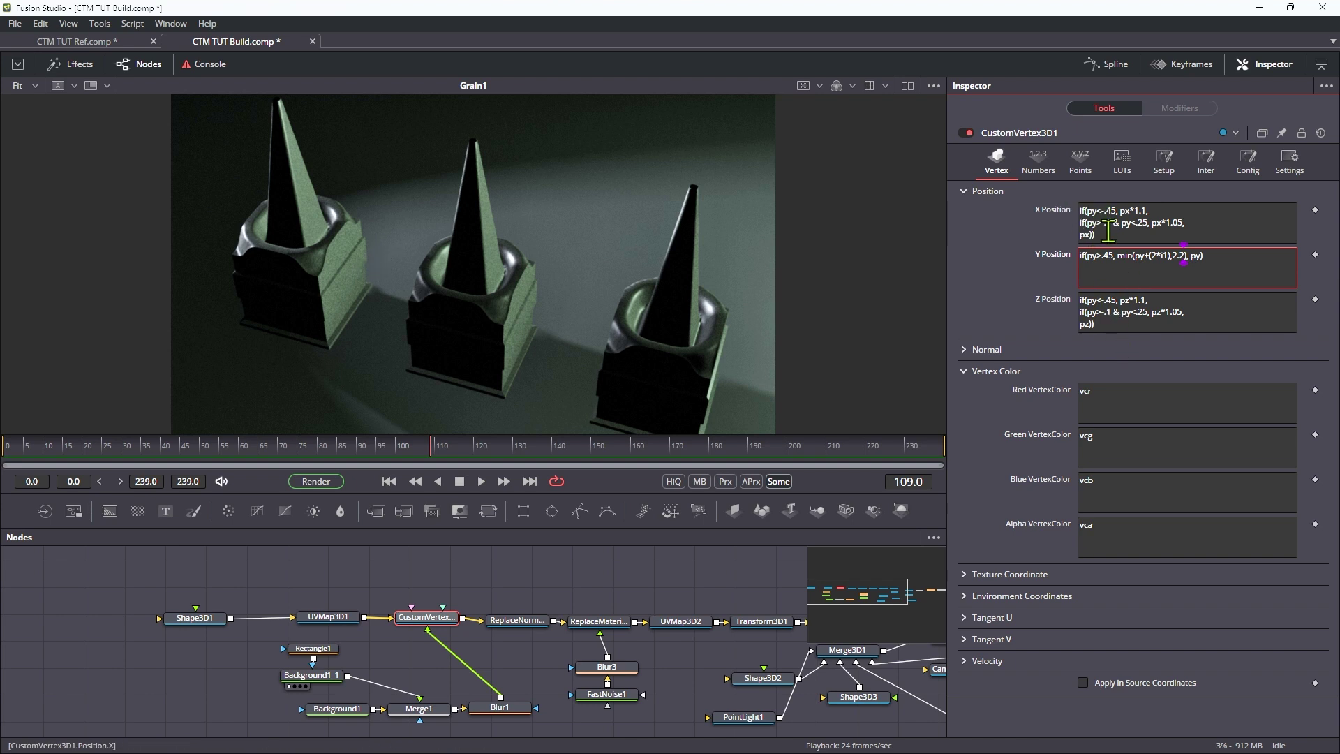
- Examine the nested height-range conditions in CustomVertex3D1's X Position and Z Position expressions
drag(1207, 222, 1078, 223)
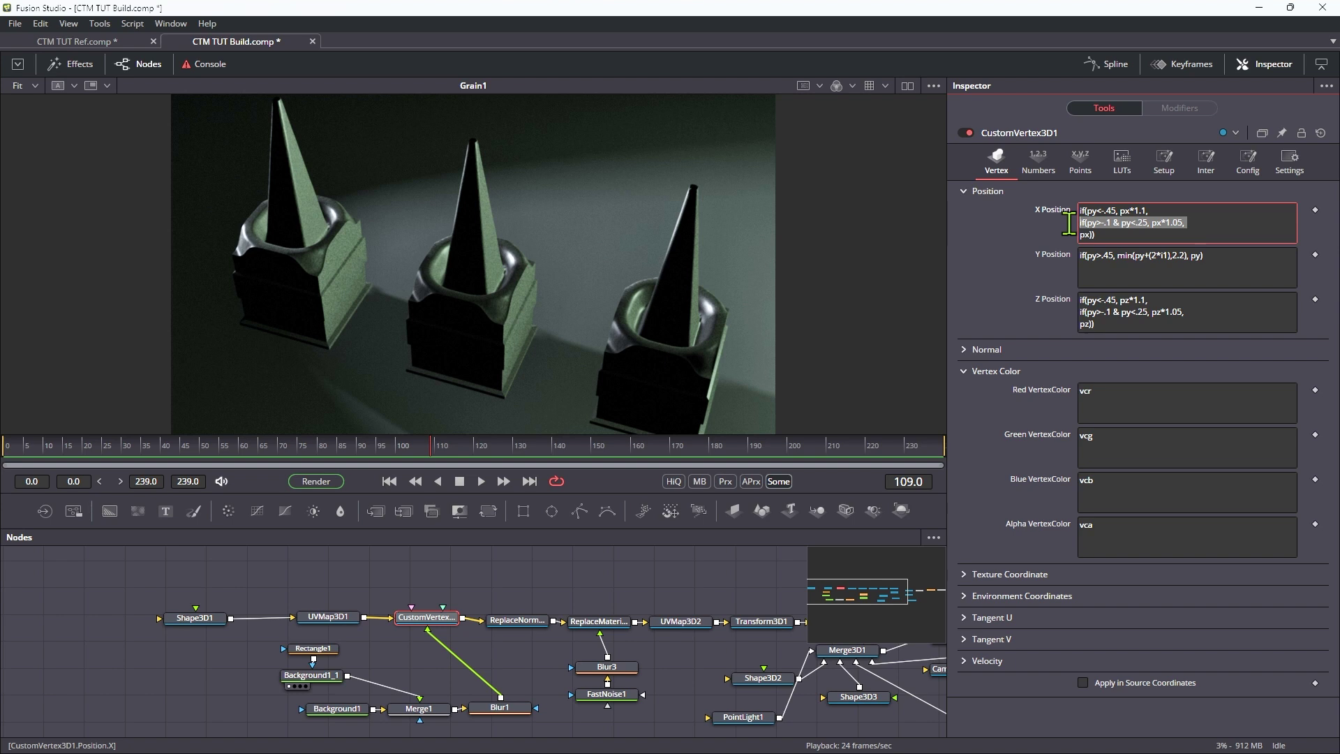
drag(1232, 311, 1031, 315)
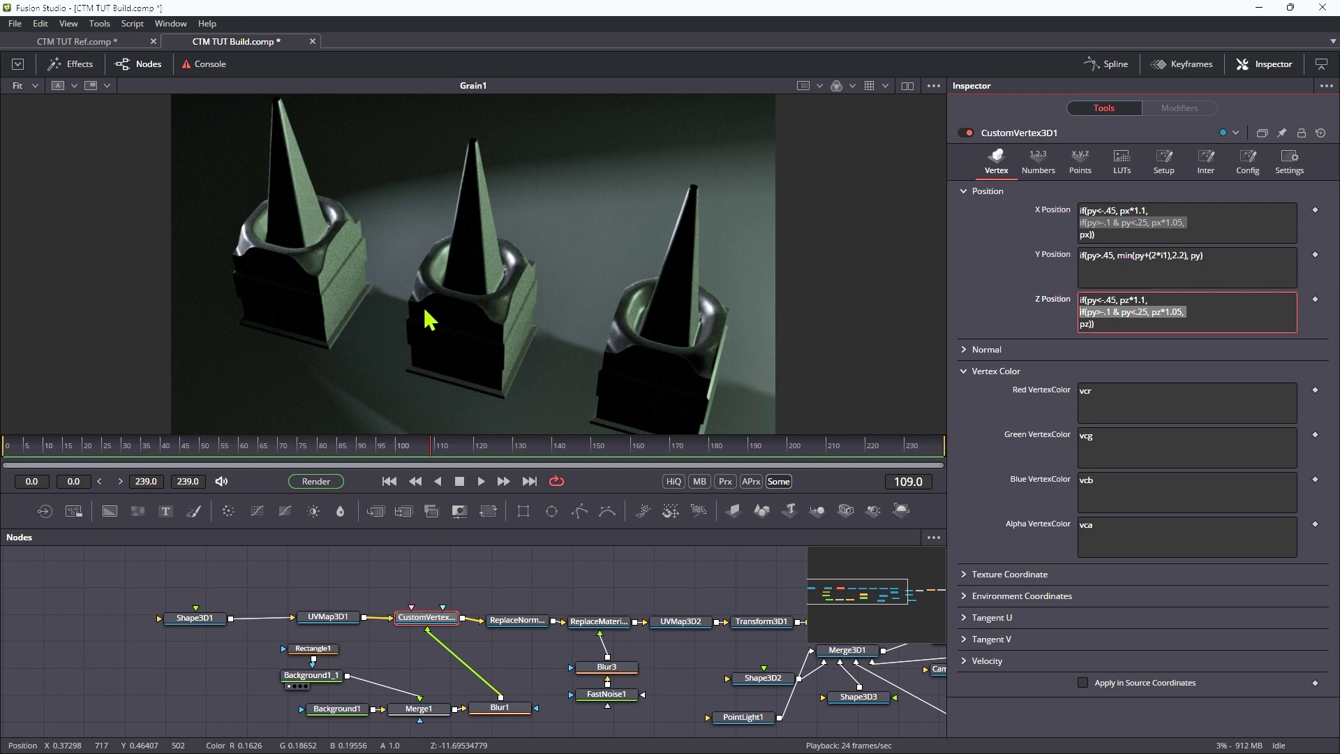
click(503, 386)
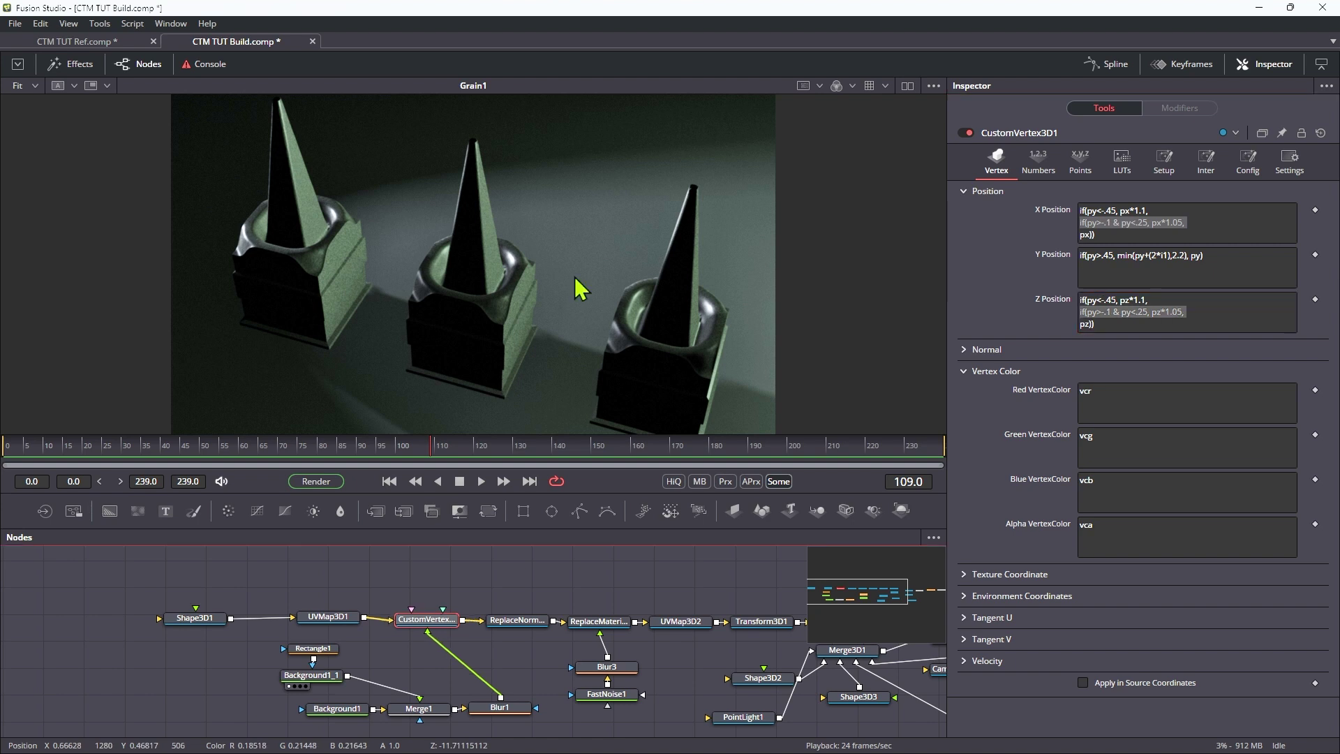
mouse_move(438, 637)
mouse_down()
mouse_move(445, 627)
mouse_move(438, 636)
mouse_up()
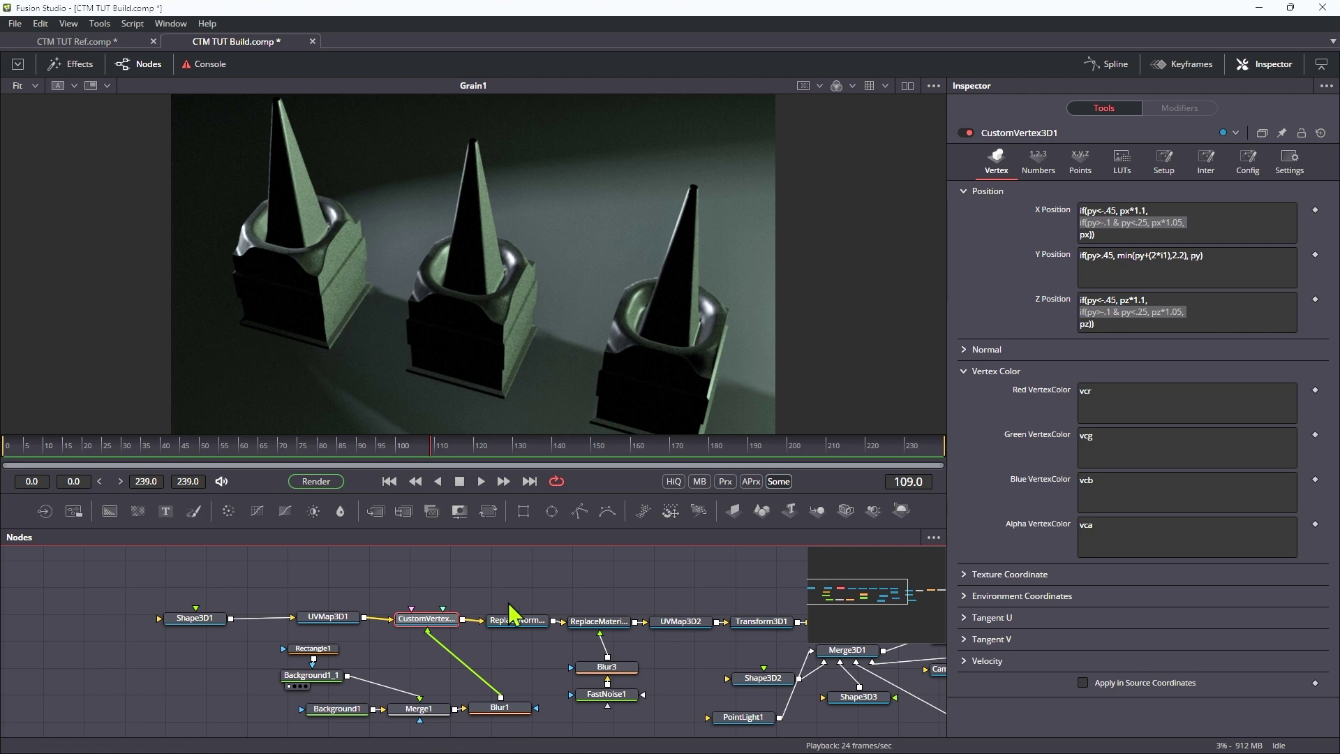
click(1195, 300)
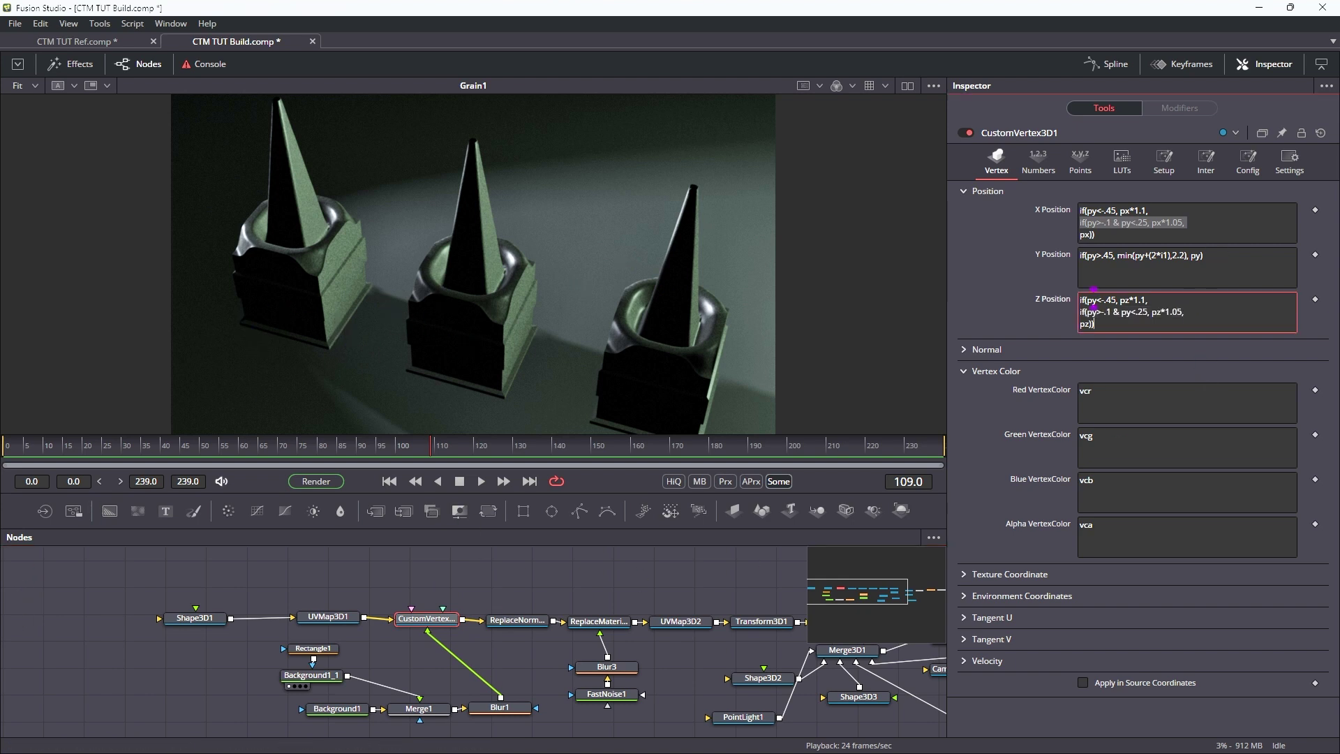